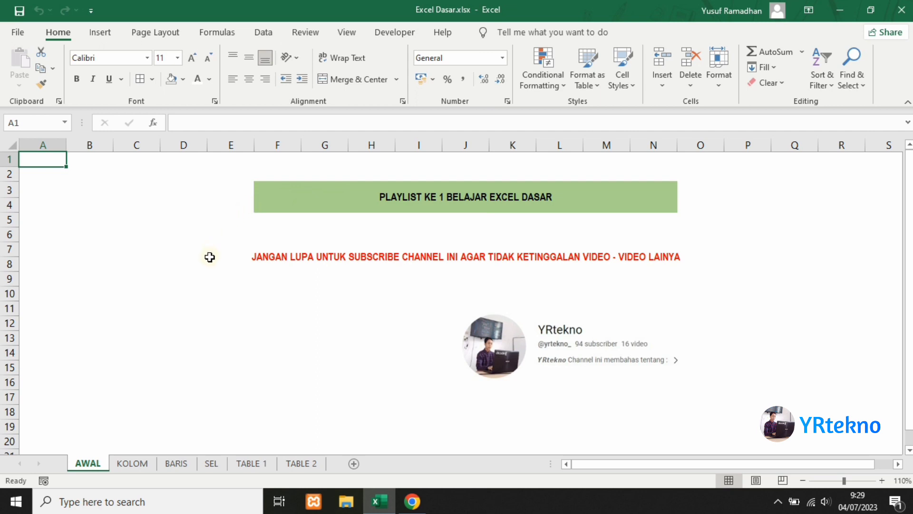
On the KOLOM sheet, select columns A, B, C, E, F, G and A again, then switch to BARIS
{"action": "left_click", "coordinate": [140, 468]}
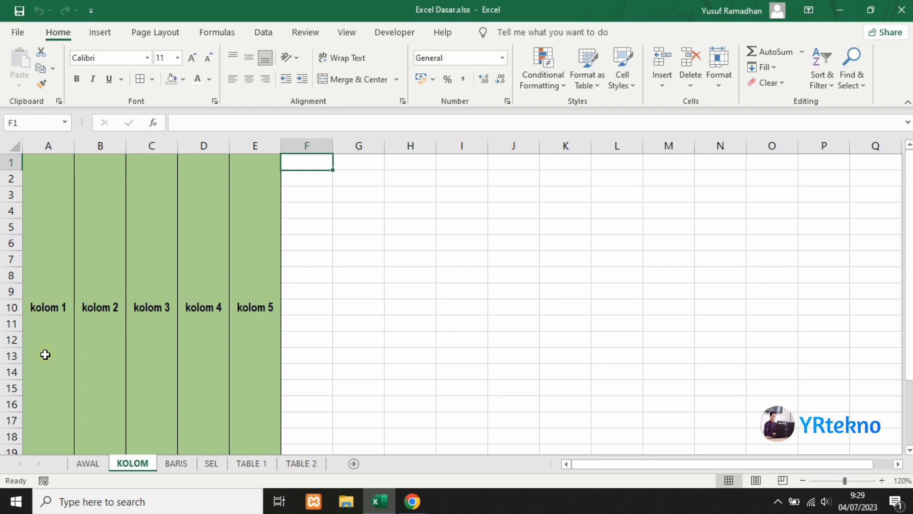
{"action": "left_click", "coordinate": [52, 146]}
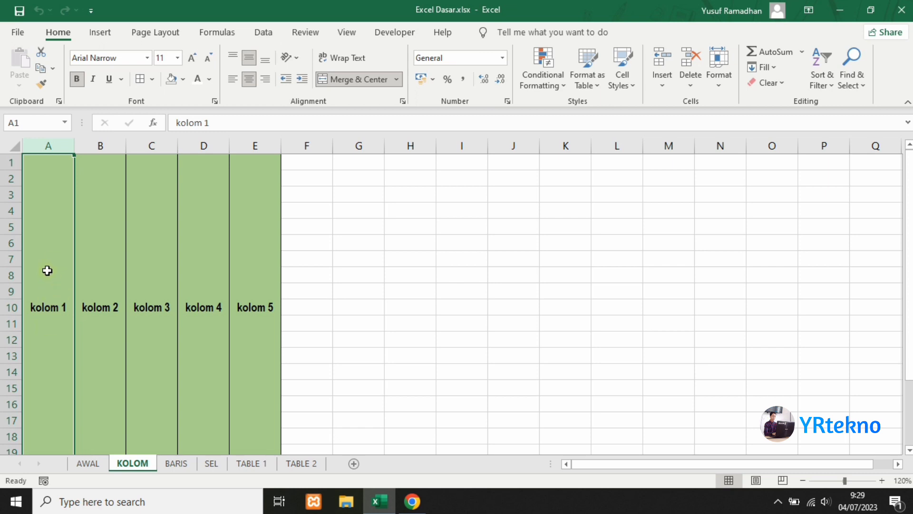
{"action": "left_click", "coordinate": [110, 146]}
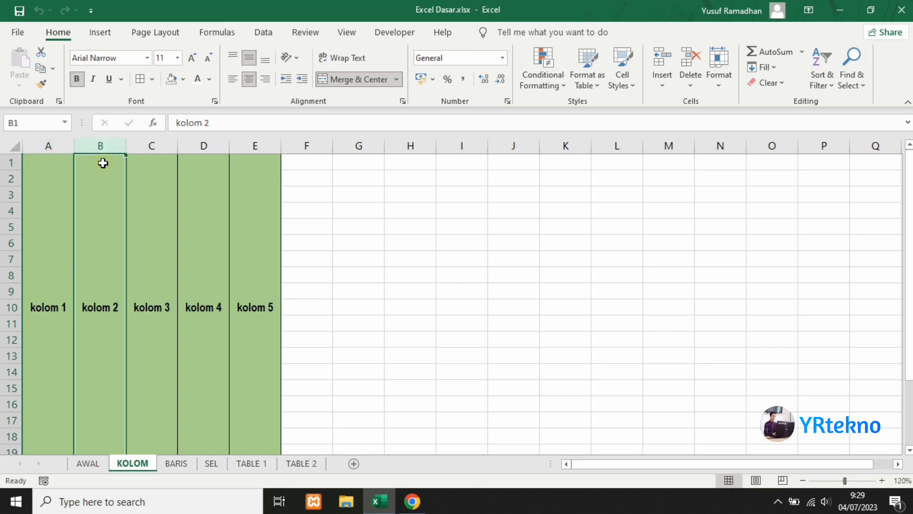
{"action": "left_click", "coordinate": [156, 145]}
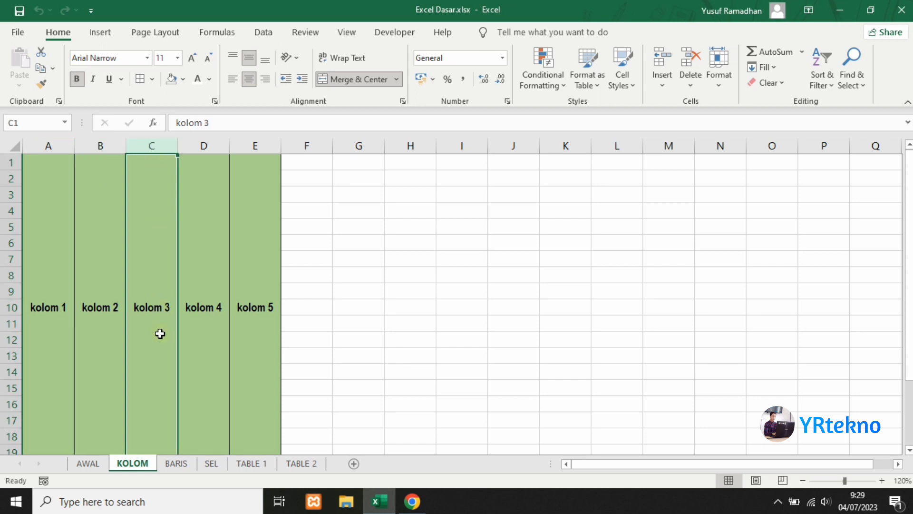
{"action": "left_click", "coordinate": [252, 145]}
{"action": "left_click", "coordinate": [309, 146]}
{"action": "left_click", "coordinate": [375, 146]}
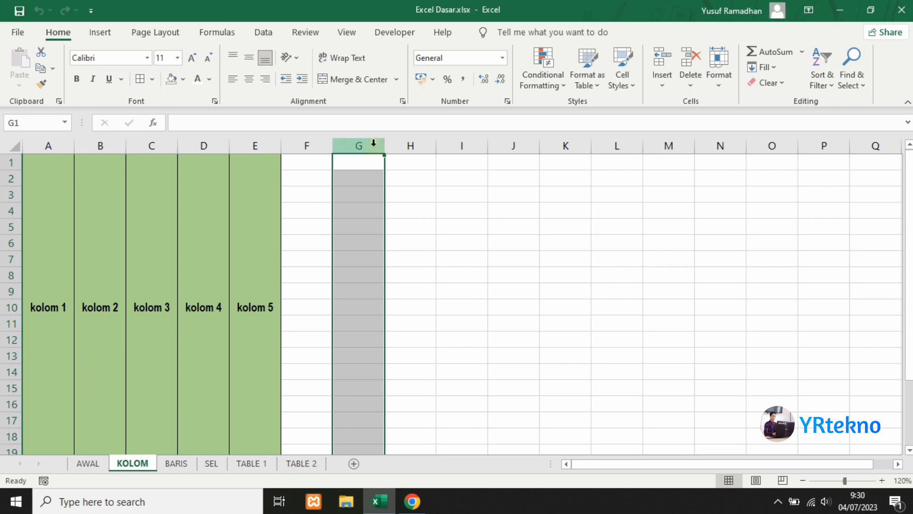
{"action": "left_click", "coordinate": [47, 147]}
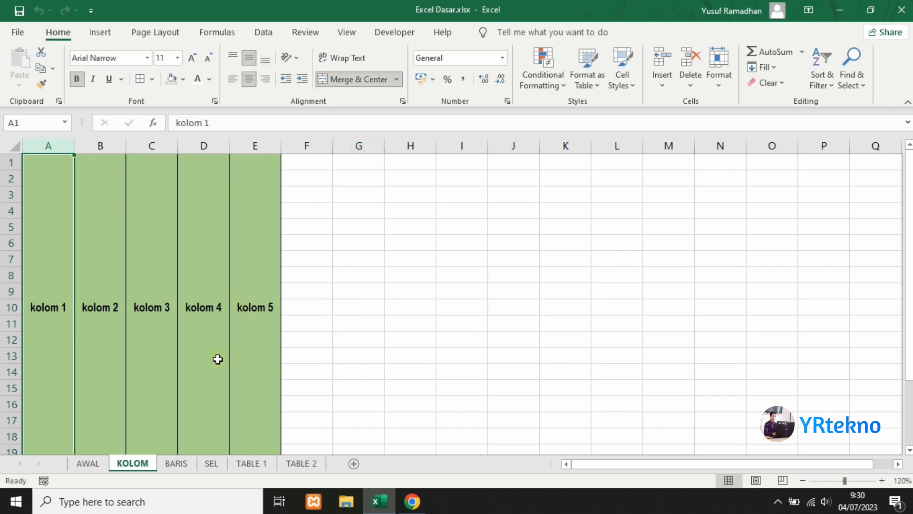
{"action": "left_click", "coordinate": [175, 463]}
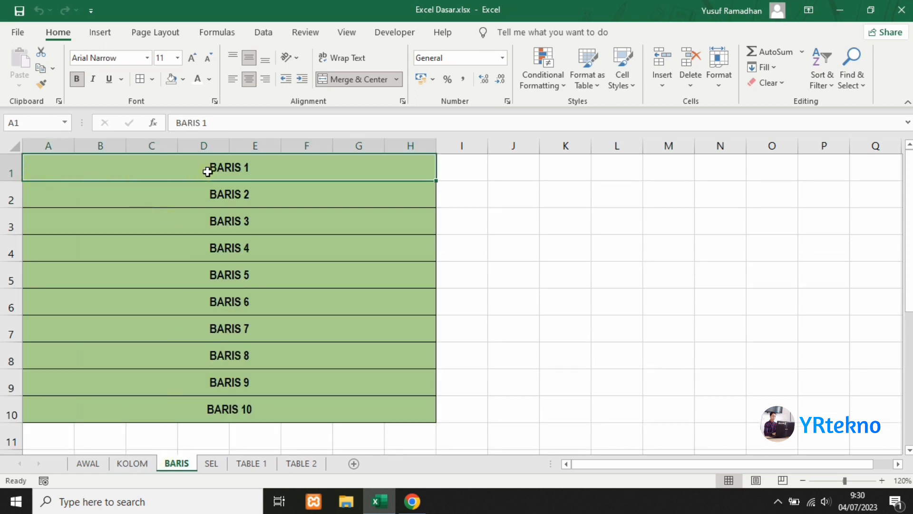
Select rows 1, 2, 3 and 4 on the BARIS sheet in turn, then switch to the SEL sheet
{"action": "left_click", "coordinate": [9, 168]}
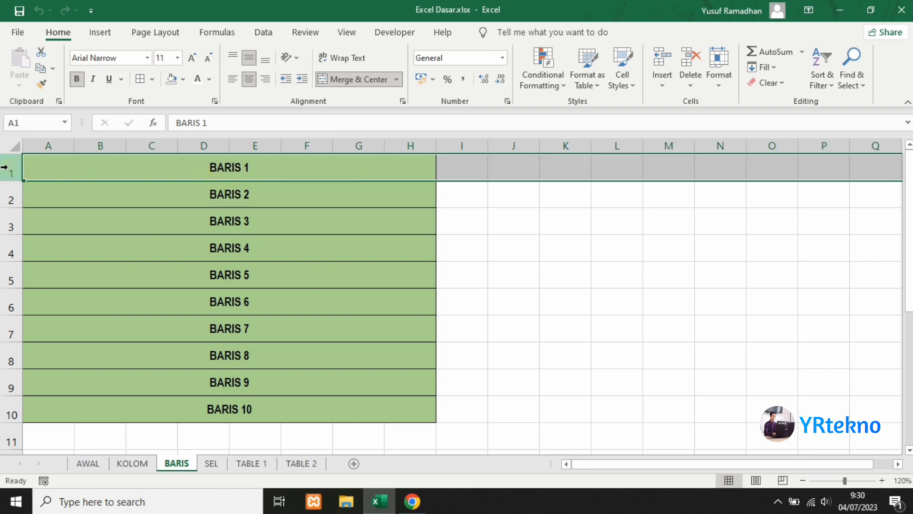
{"action": "left_click", "coordinate": [6, 196]}
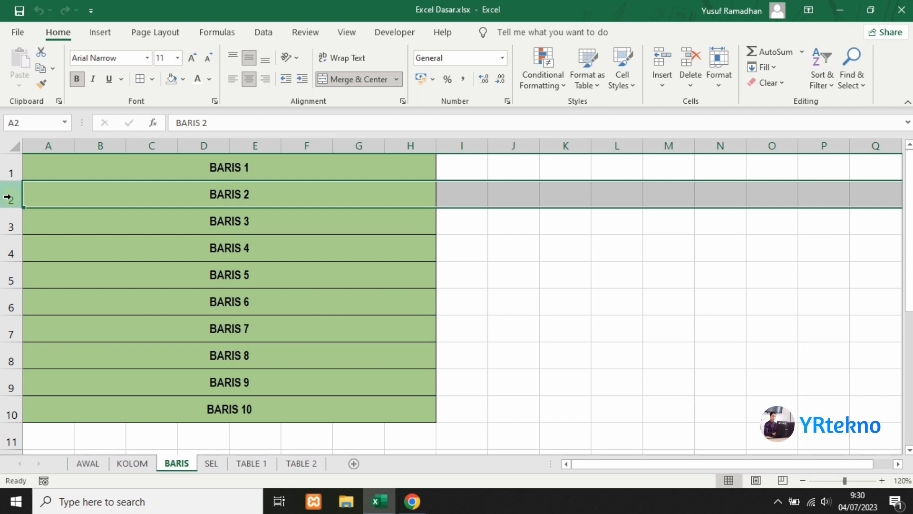
{"action": "left_click", "coordinate": [8, 221]}
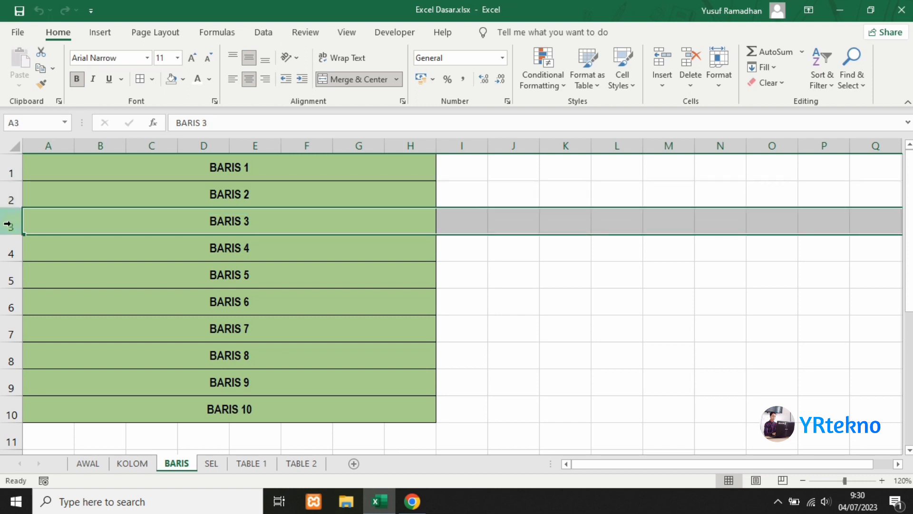
{"action": "left_click", "coordinate": [9, 254]}
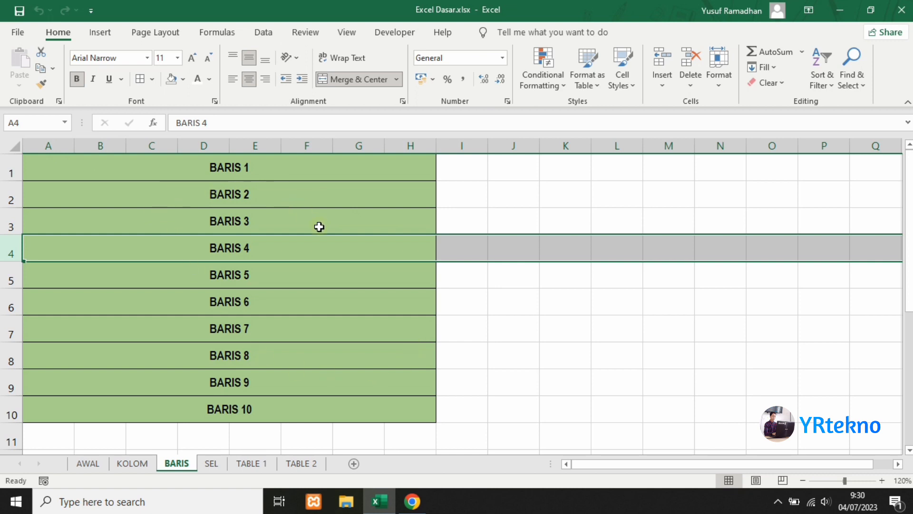
{"action": "left_click", "coordinate": [212, 464]}
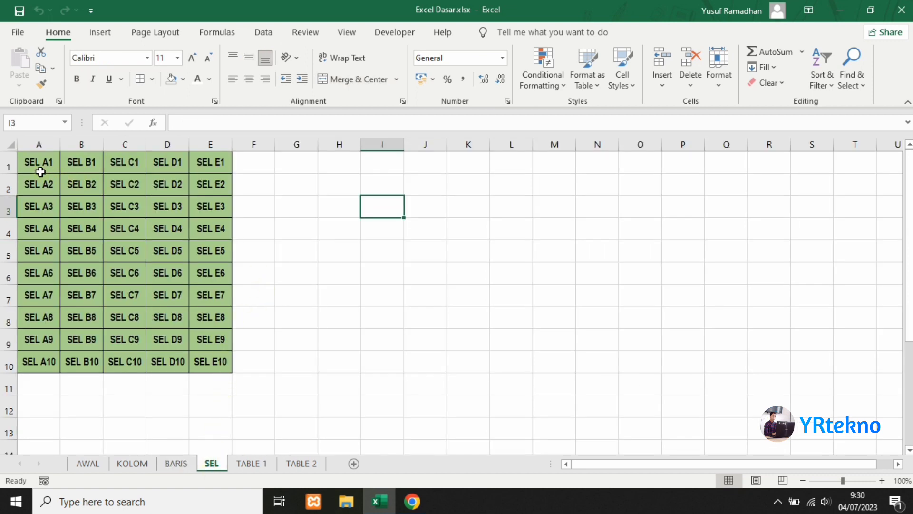
{"action": "left_click", "coordinate": [10, 144]}
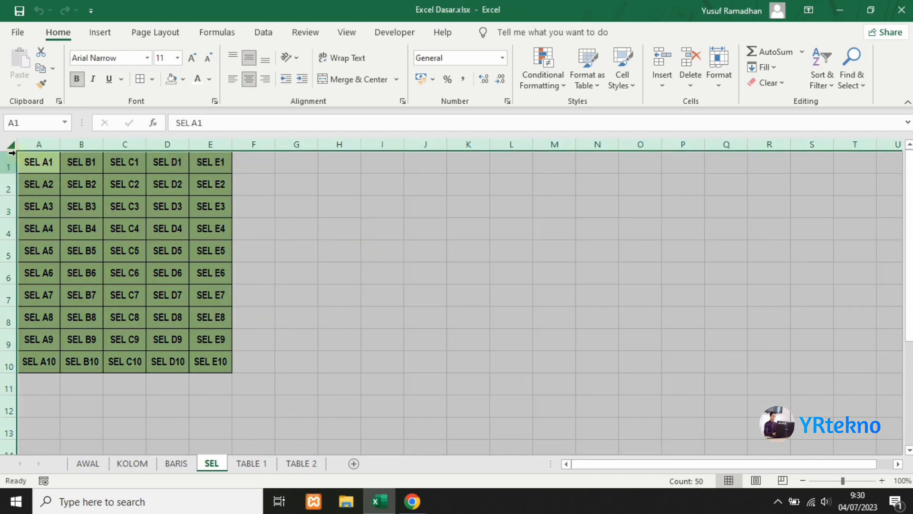
{"action": "left_click", "coordinate": [90, 187]}
{"action": "left_click", "coordinate": [37, 164]}
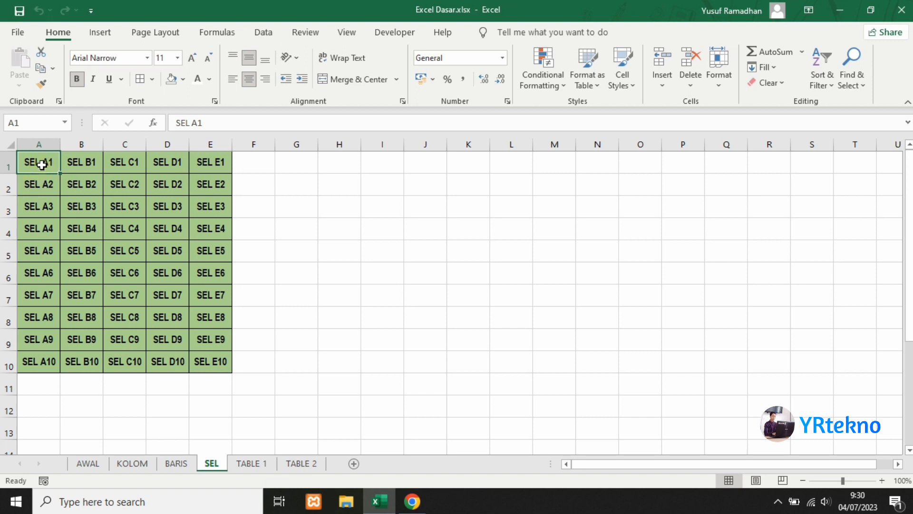
{"action": "left_click", "coordinate": [37, 144]}
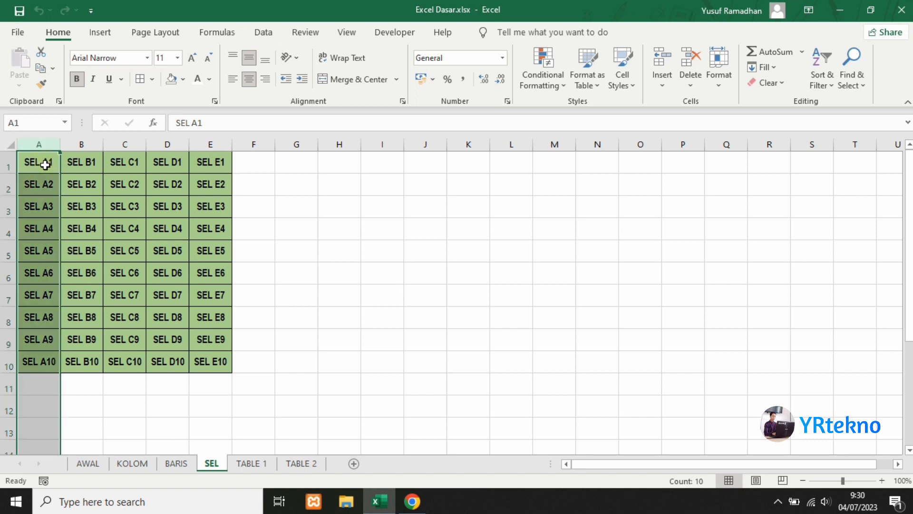
{"action": "left_click", "coordinate": [8, 162]}
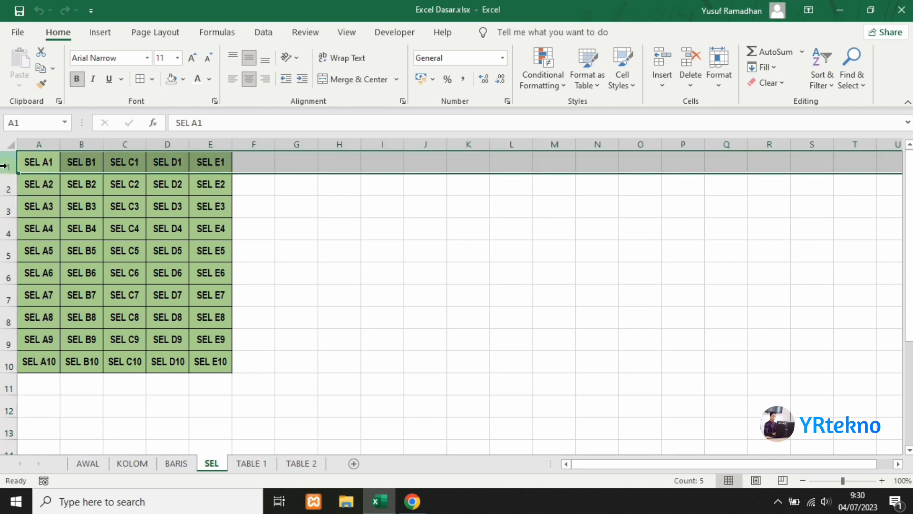
{"action": "left_click", "coordinate": [45, 186]}
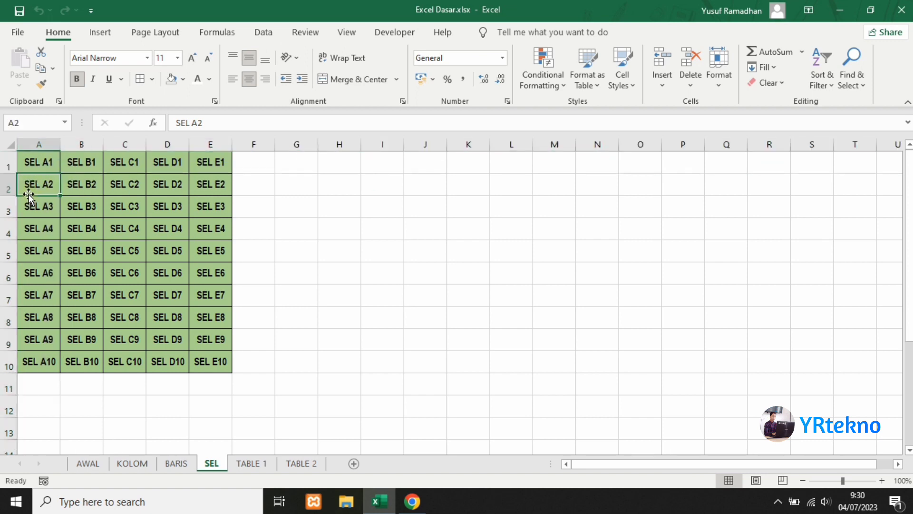
{"action": "left_click", "coordinate": [38, 144]}
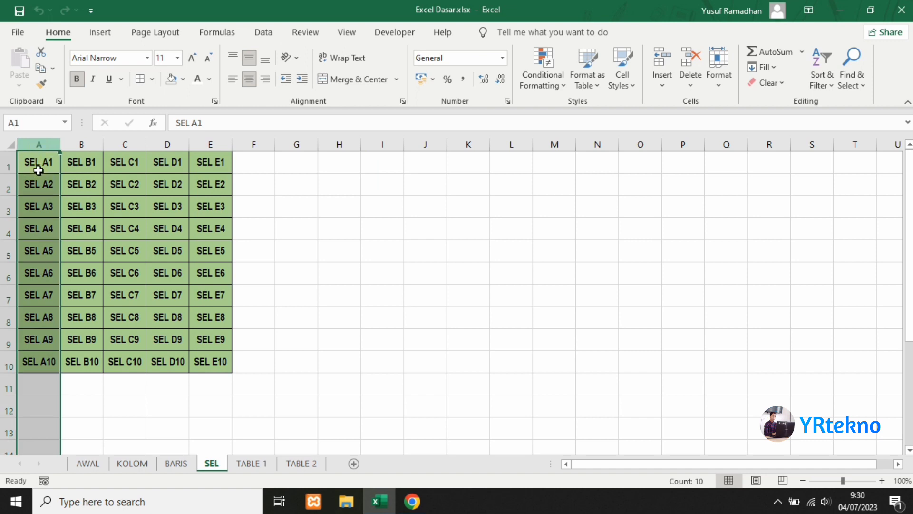
{"action": "left_click", "coordinate": [8, 188]}
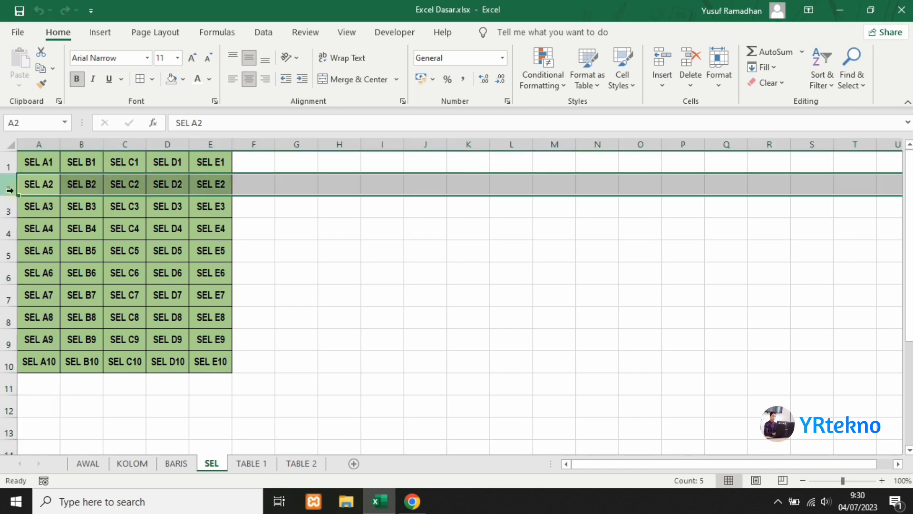
{"action": "left_click", "coordinate": [89, 159]}
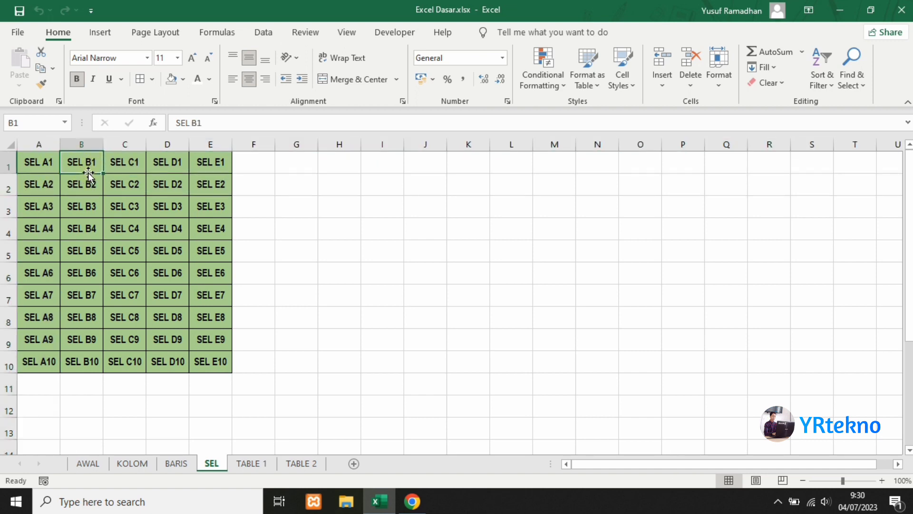
{"action": "left_click", "coordinate": [80, 148]}
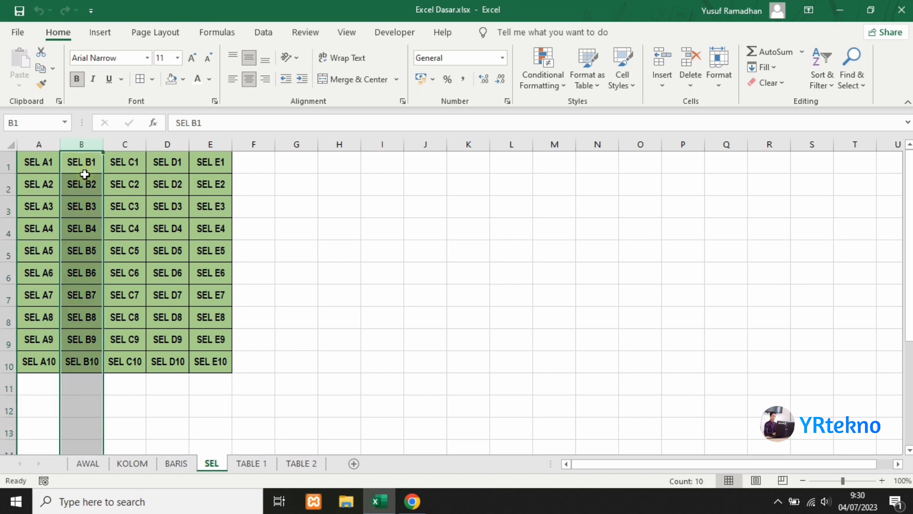
{"action": "left_click", "coordinate": [9, 164]}
{"action": "left_click", "coordinate": [128, 181]}
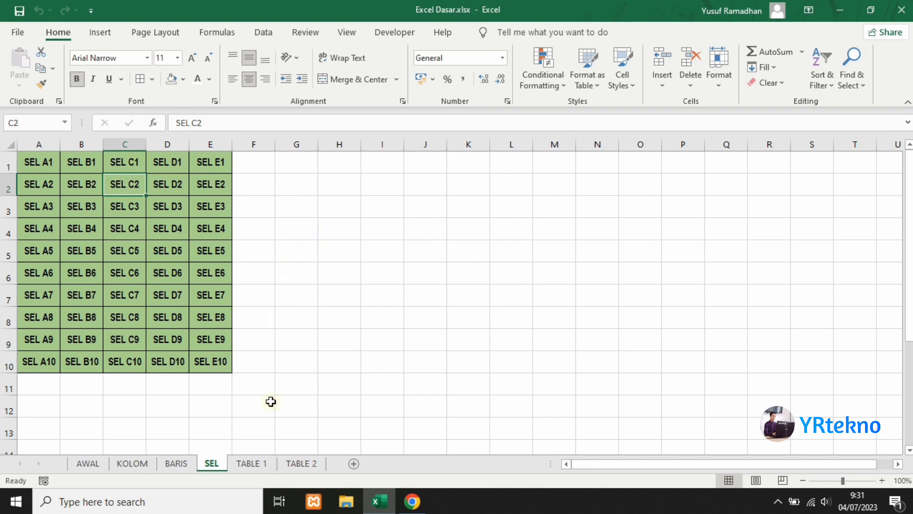
On the TABLE 1 sheet, select all cells and set every row's height to 20
{"action": "left_click", "coordinate": [267, 464]}
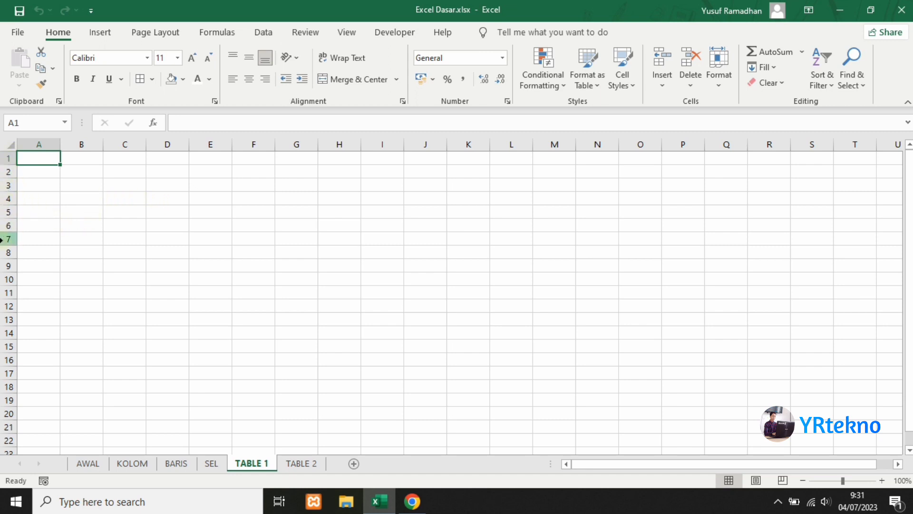
{"action": "left_click", "coordinate": [9, 143]}
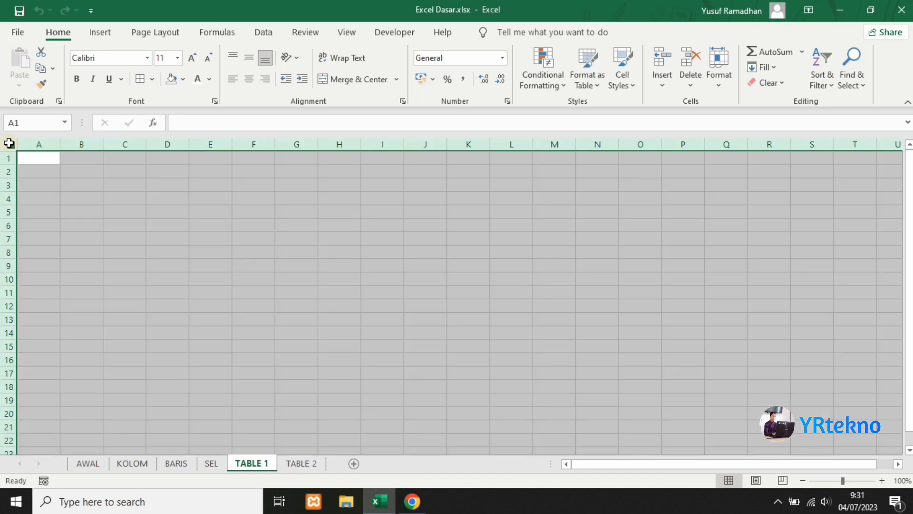
{"action": "right_click", "coordinate": [9, 144]}
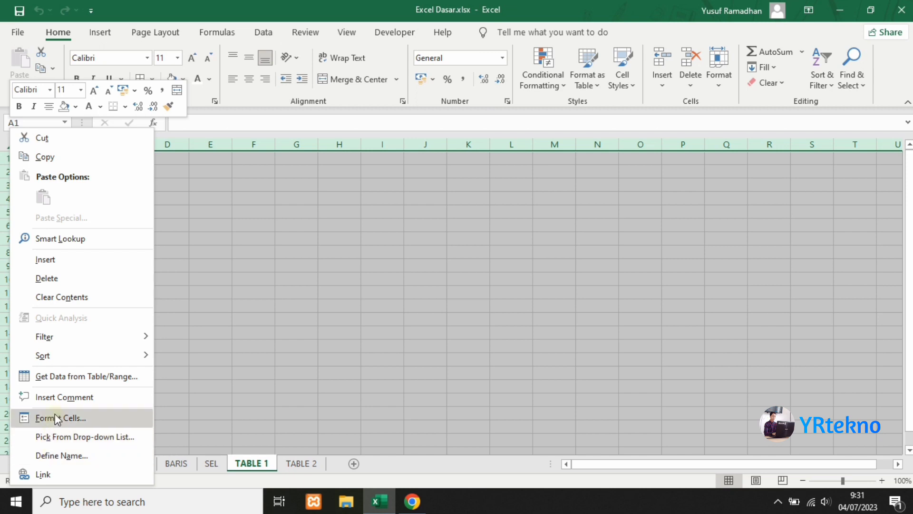
{"action": "left_click", "coordinate": [196, 334]}
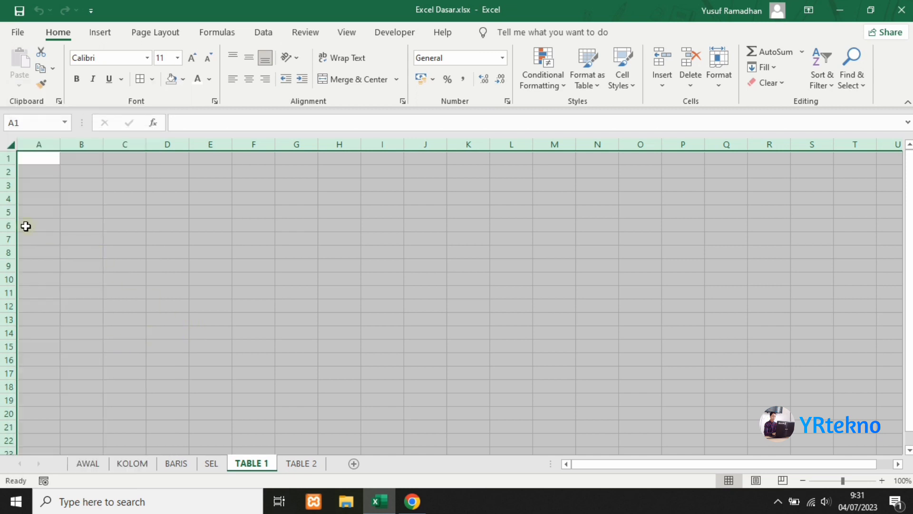
{"action": "right_click", "coordinate": [8, 227]}
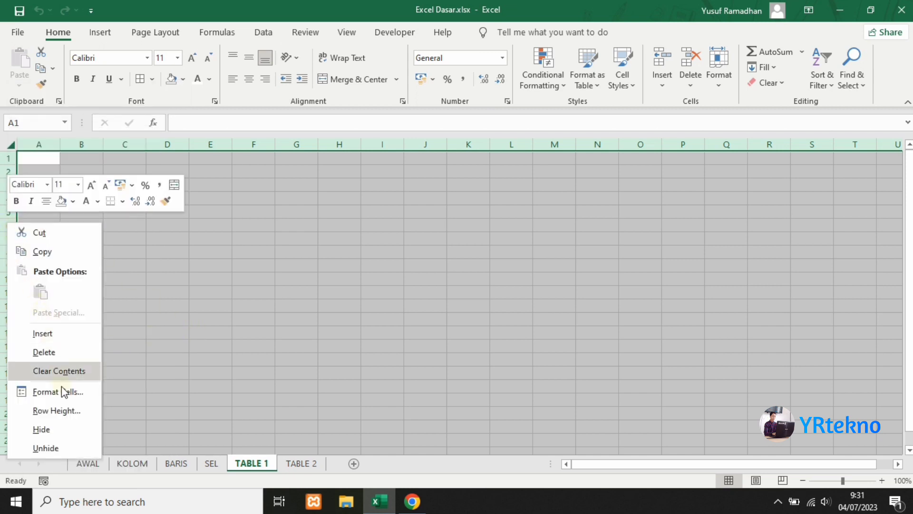
{"action": "left_click", "coordinate": [68, 414]}
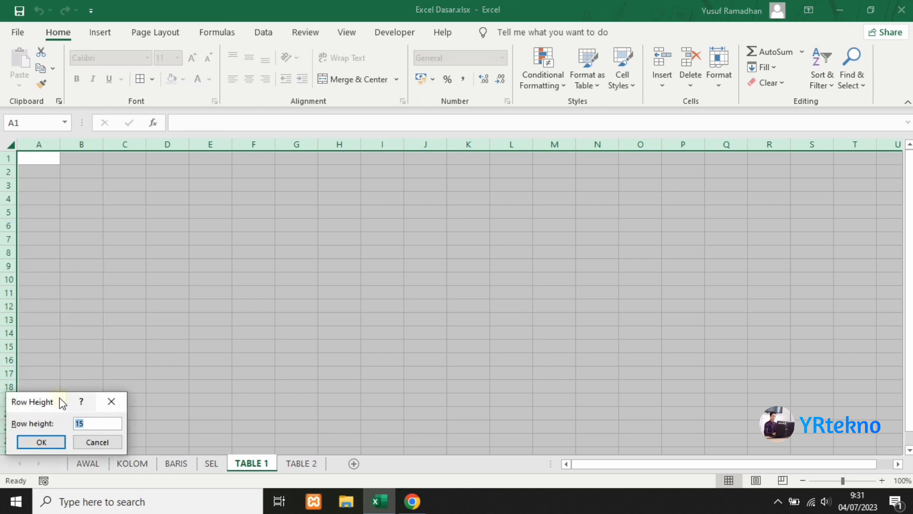
{"action": "left_click_drag", "start_coordinate": [65, 404], "coordinate": [189, 166]}
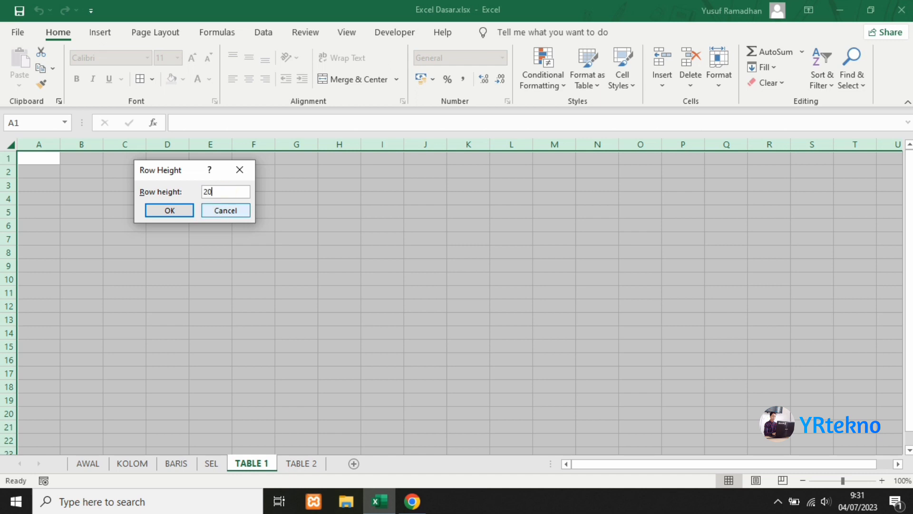
{"action": "key", "text": "Return"}
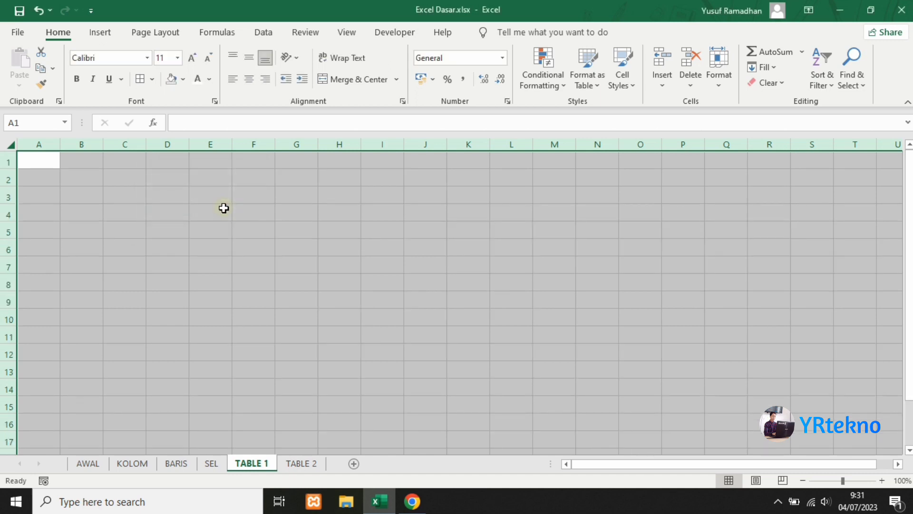
{"action": "left_click", "coordinate": [224, 208]}
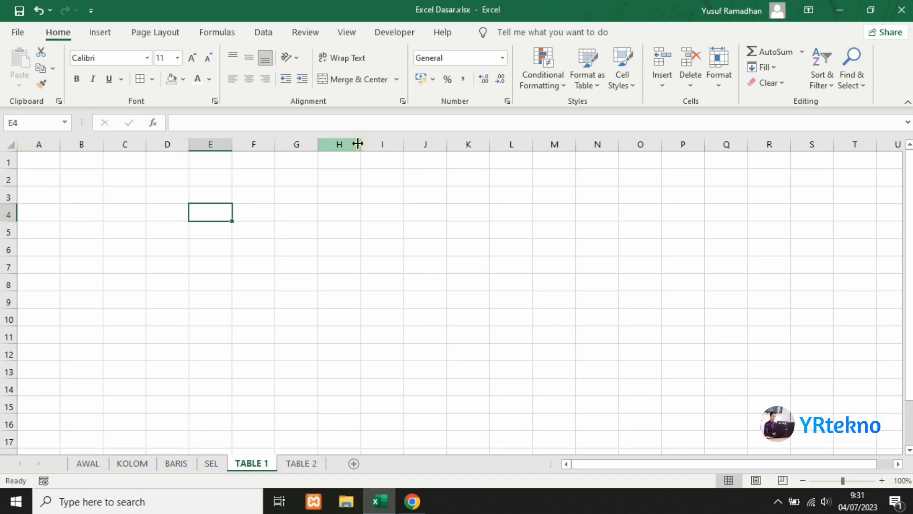
Select the whole TABLE 1 sheet and set all column widths to 10
{"action": "left_click", "coordinate": [11, 147]}
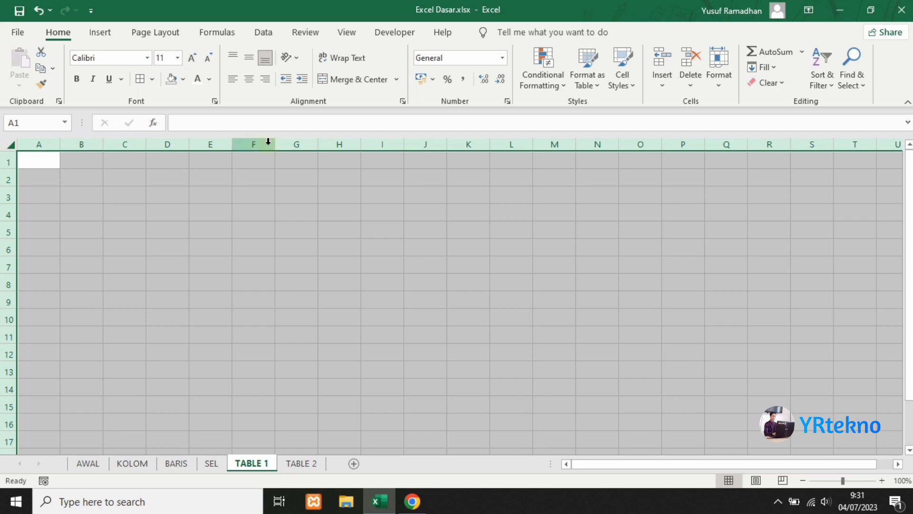
{"action": "right_click", "coordinate": [300, 148]}
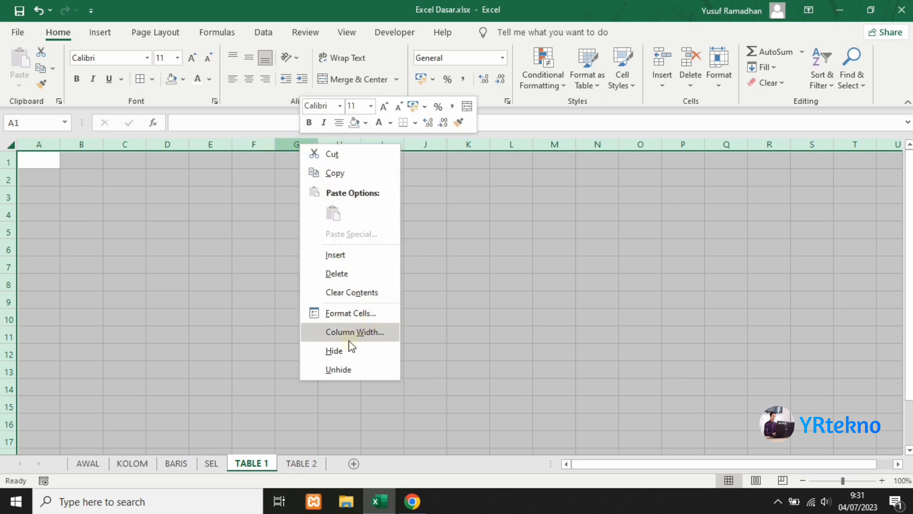
{"action": "left_click", "coordinate": [331, 333]}
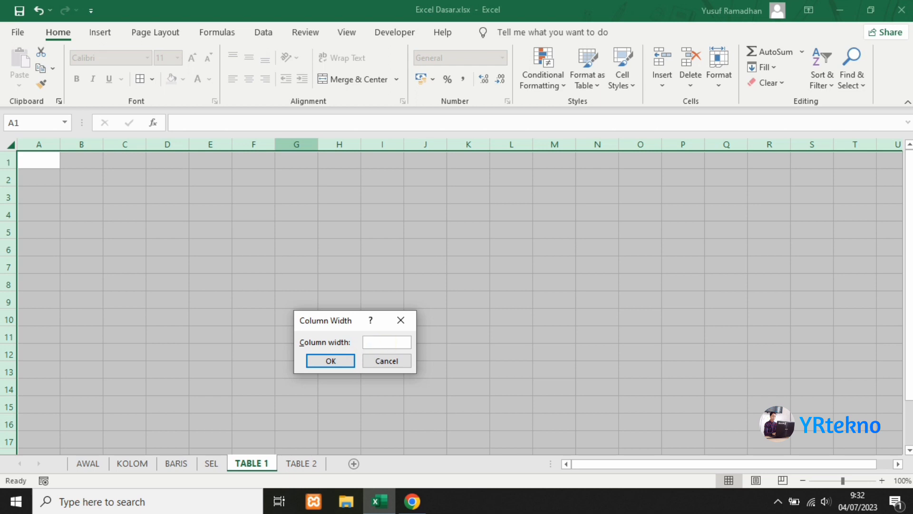
{"action": "key", "text": "Return"}
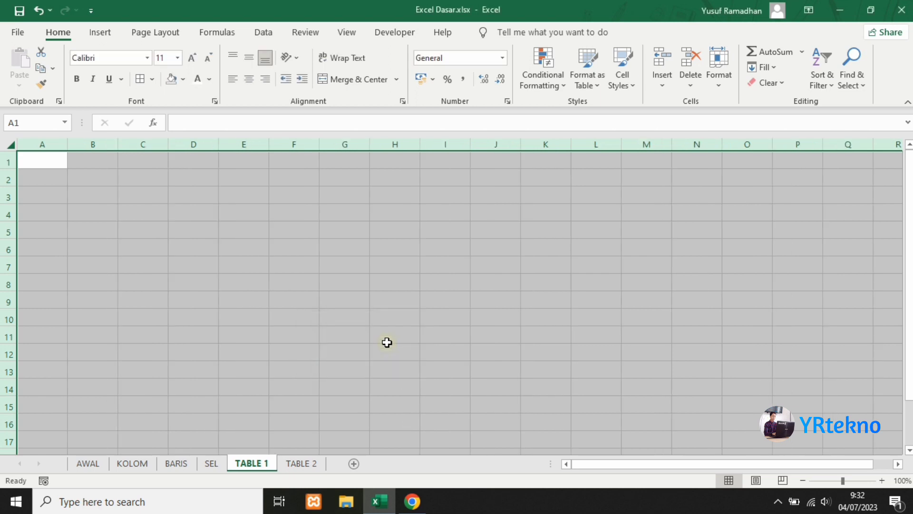
{"action": "left_click", "coordinate": [386, 229]}
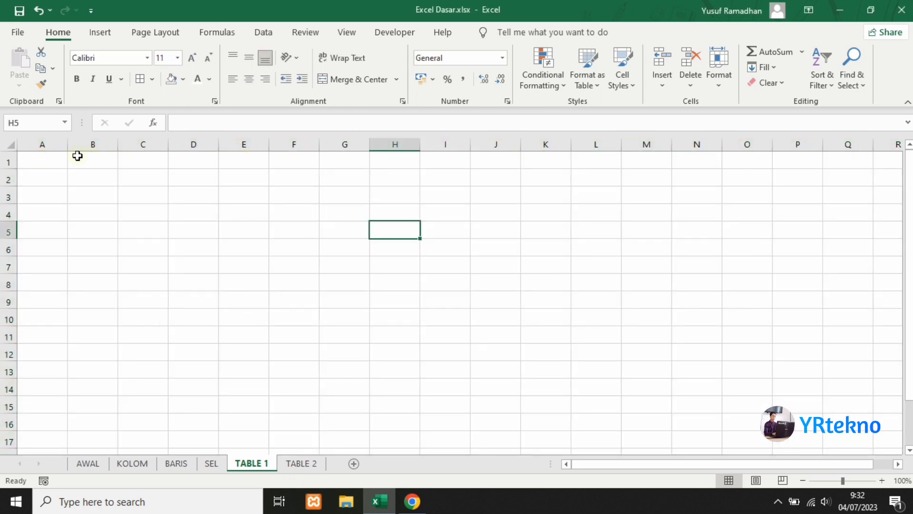
Reset all column widths on TABLE 1 to the default 8,43
{"action": "left_click", "coordinate": [10, 145]}
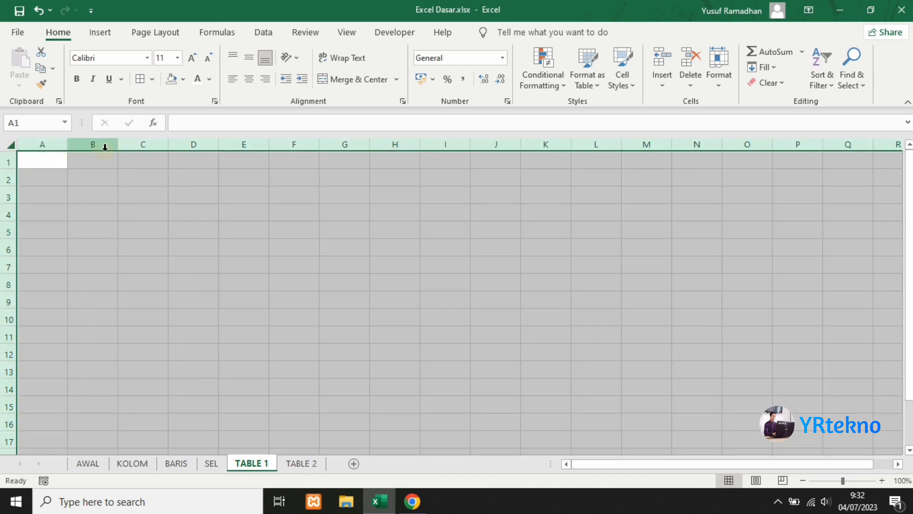
{"action": "right_click", "coordinate": [188, 145]}
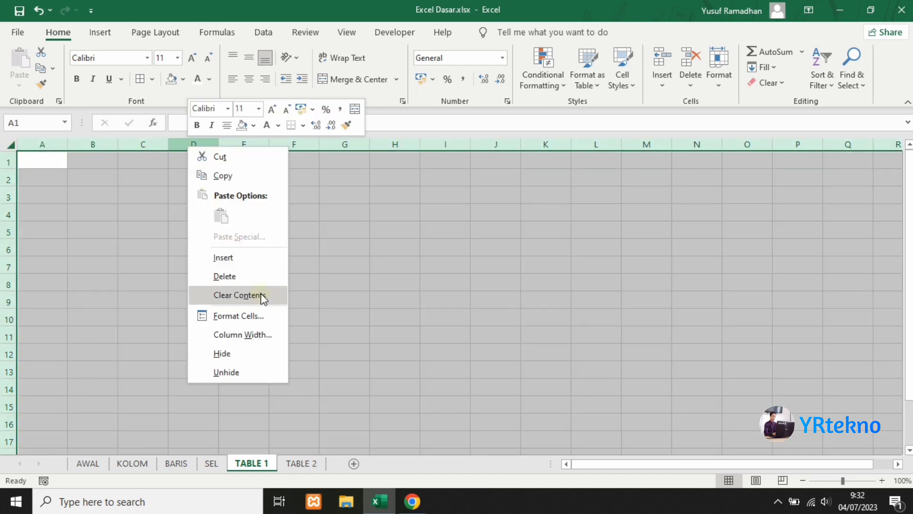
{"action": "left_click", "coordinate": [241, 336]}
{"action": "key", "text": "BackSpace"}
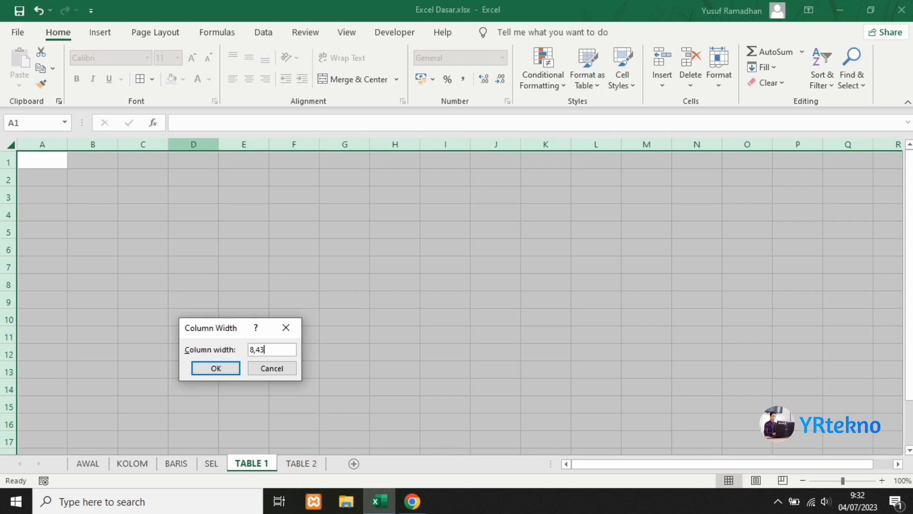
{"action": "key", "text": "Return"}
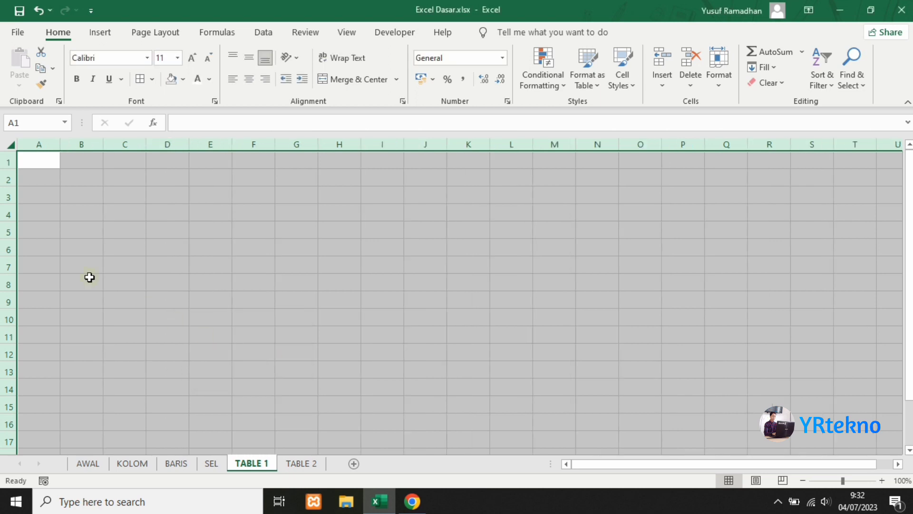
Reset every row height to 15 and select cell A1
{"action": "left_click", "coordinate": [11, 147]}
{"action": "right_click", "coordinate": [6, 179]}
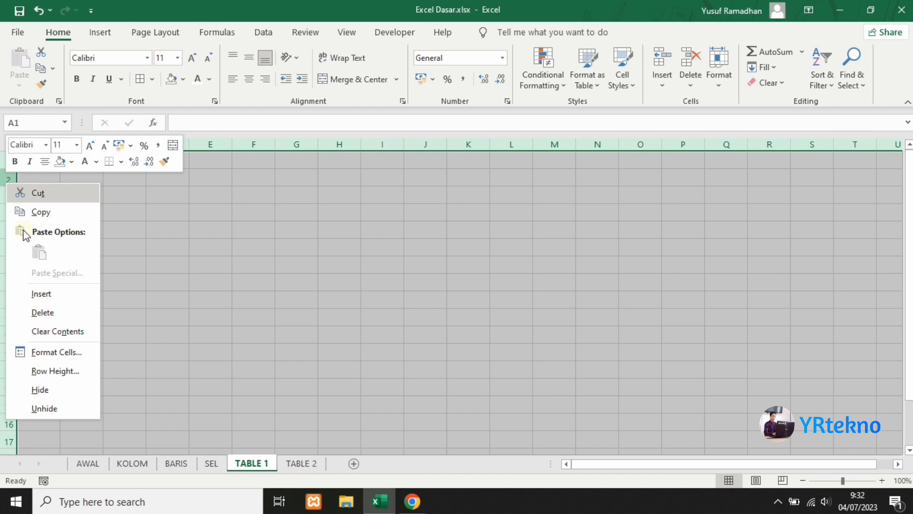
{"action": "left_click", "coordinate": [69, 371]}
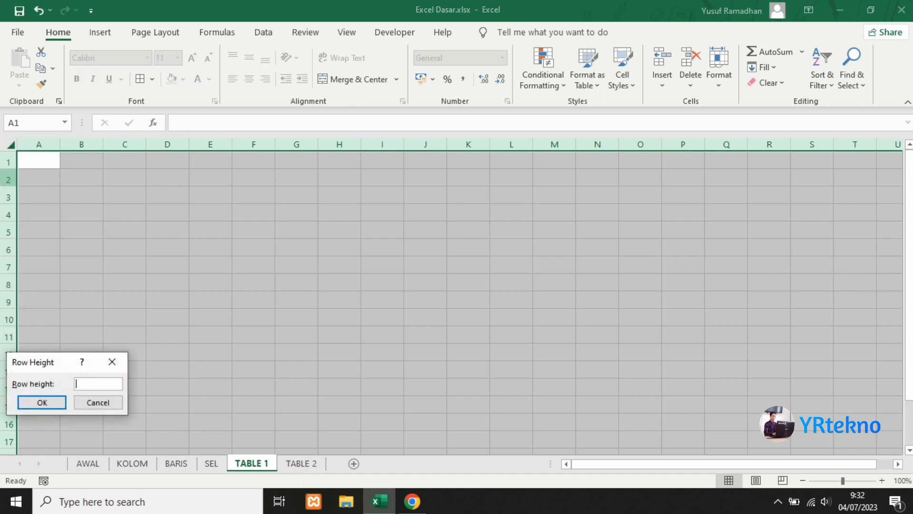
{"action": "left_click", "coordinate": [108, 384]}
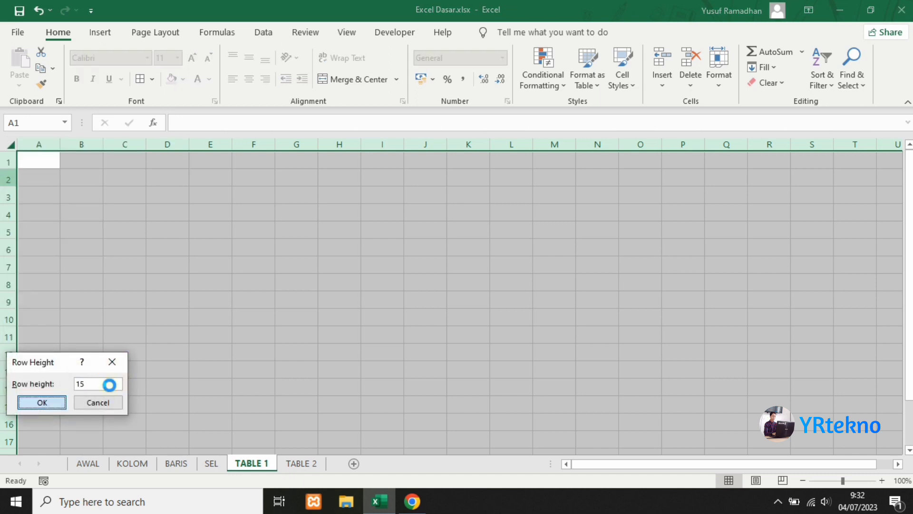
{"action": "key", "text": "Return"}
{"action": "left_click", "coordinate": [110, 385]}
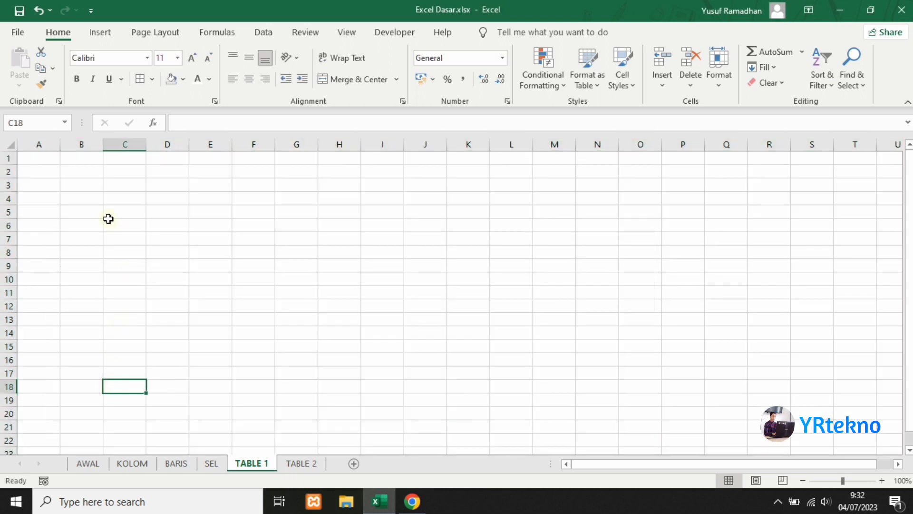
{"action": "left_click", "coordinate": [41, 157]}
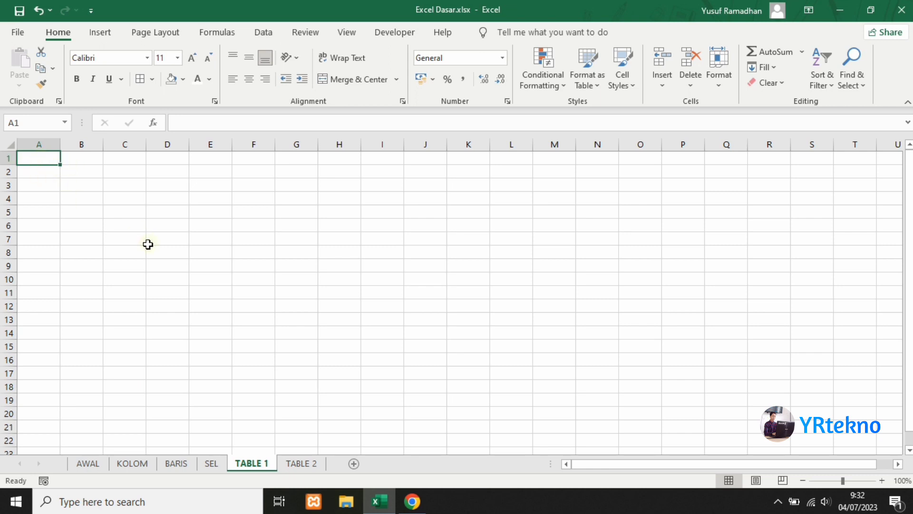
Type the headings NO in A1, NIS in B1 and NAMA in C1
{"action": "type", "text": "NO"}
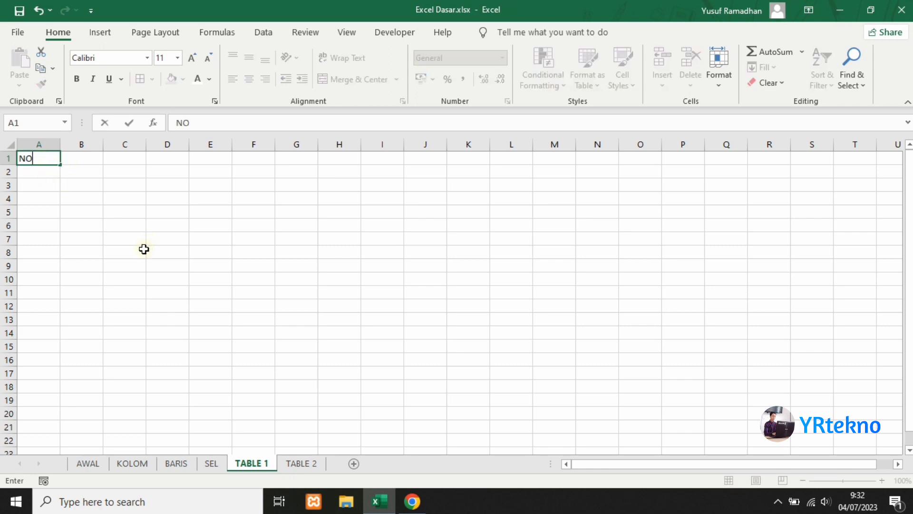
{"action": "left_click", "coordinate": [79, 156]}
{"action": "type", "text": "NIS"}
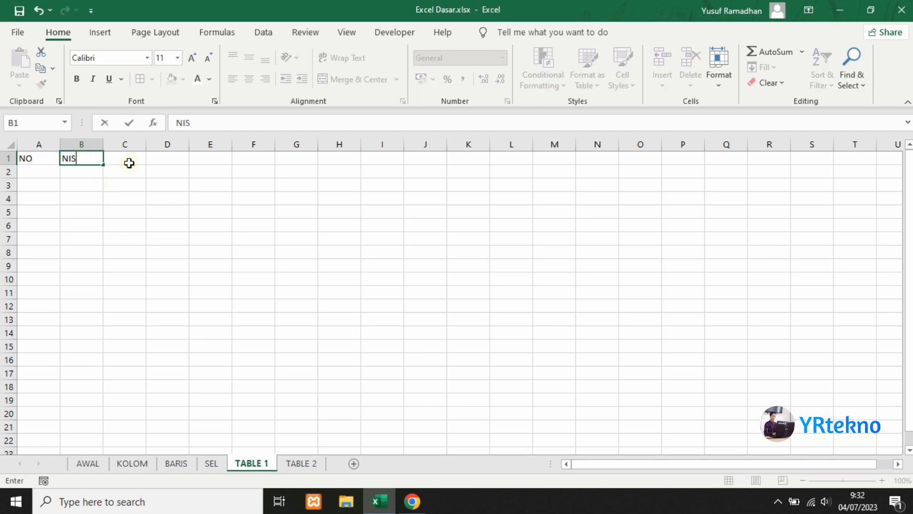
{"action": "left_click", "coordinate": [129, 164]}
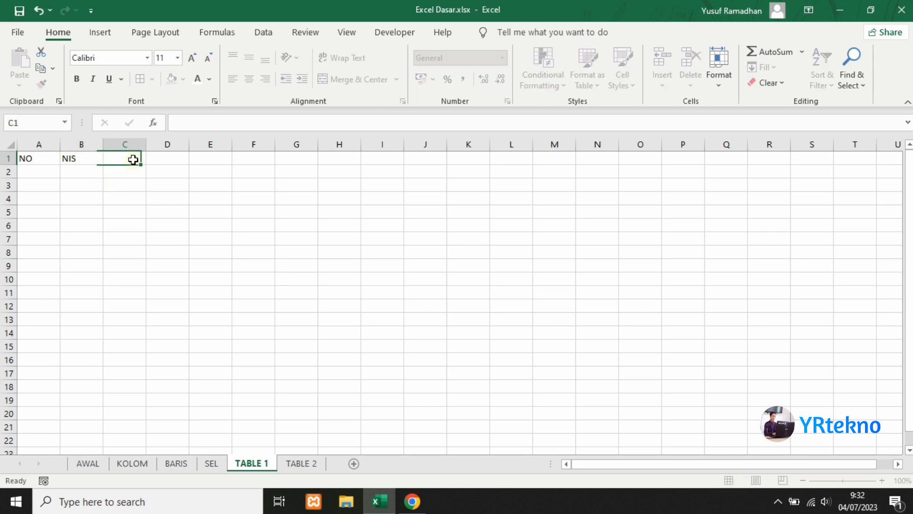
{"action": "type", "text": "NAMA"}
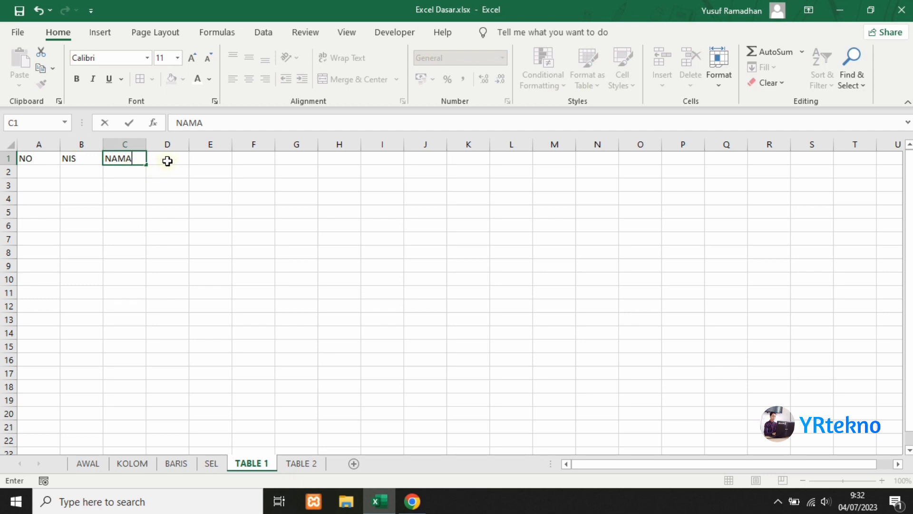
{"action": "left_click", "coordinate": [177, 195]}
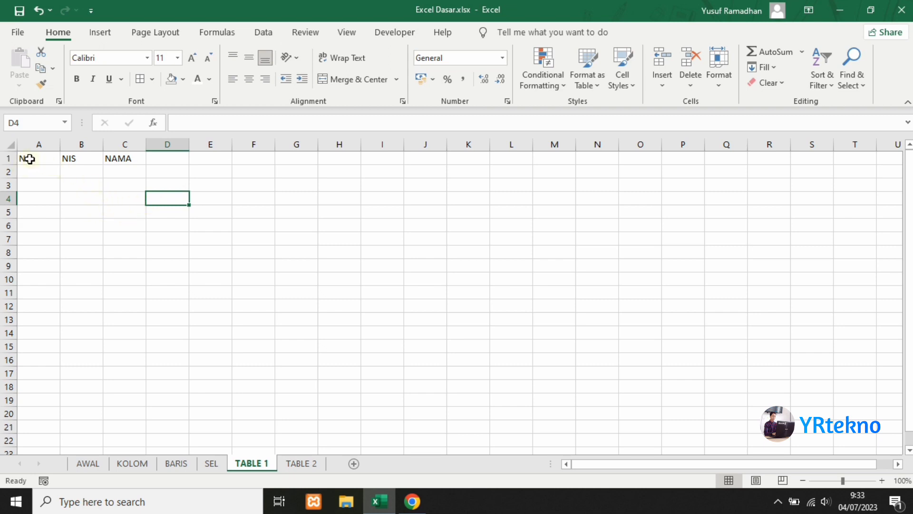
Apply Center and Middle Align to the headings in A1:C1
{"action": "left_click_drag", "start_coordinate": [29, 158], "coordinate": [121, 155]}
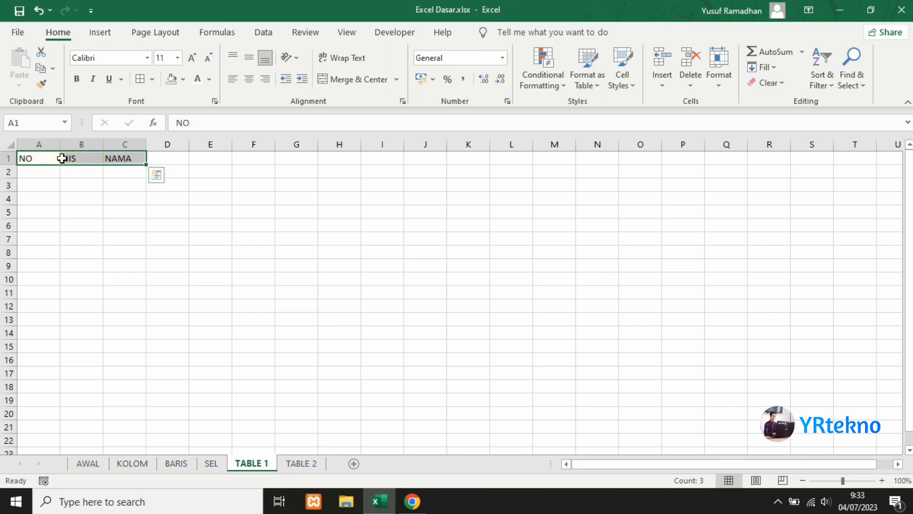
{"action": "left_click", "coordinate": [250, 82]}
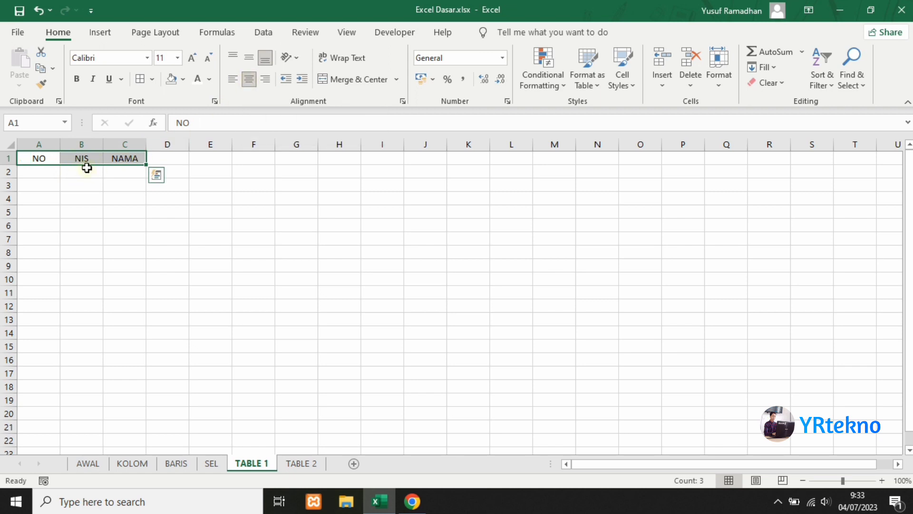
{"action": "left_click", "coordinate": [90, 182]}
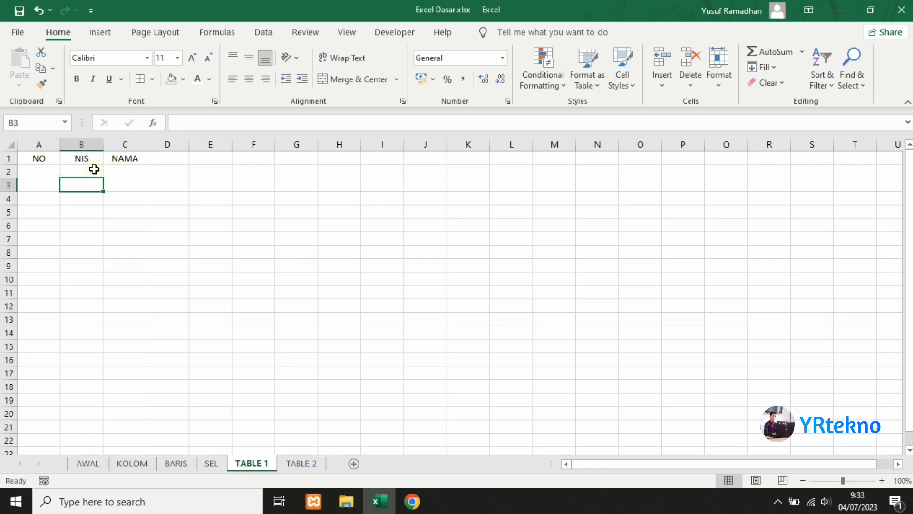
{"action": "left_click", "coordinate": [39, 158]}
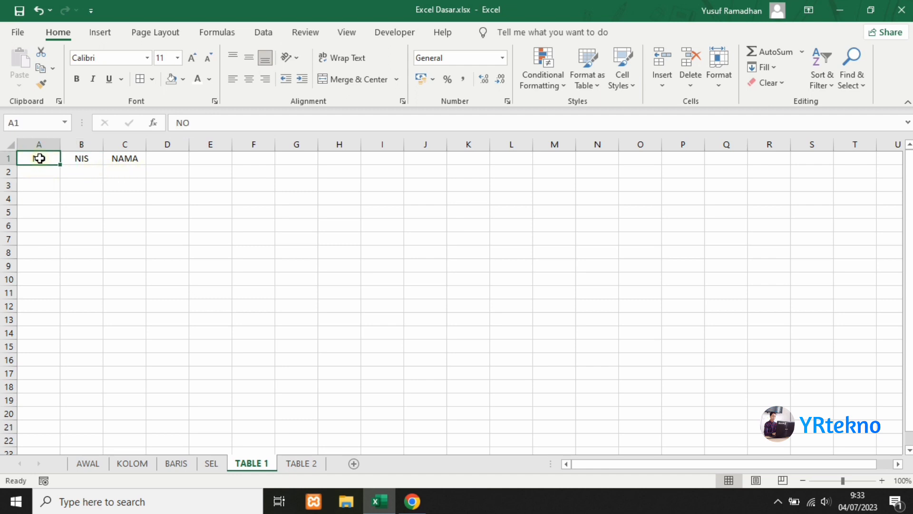
{"action": "left_click_drag", "start_coordinate": [39, 159], "coordinate": [120, 158]}
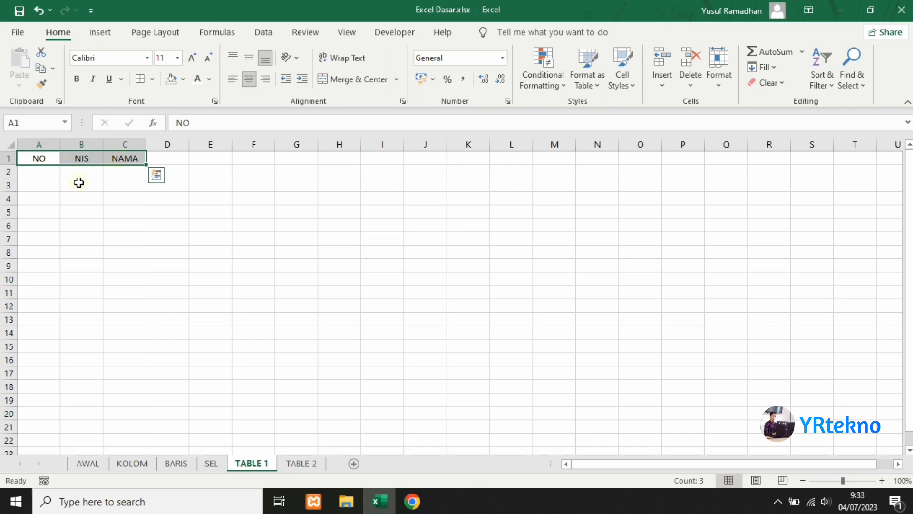
{"action": "left_click", "coordinate": [247, 56]}
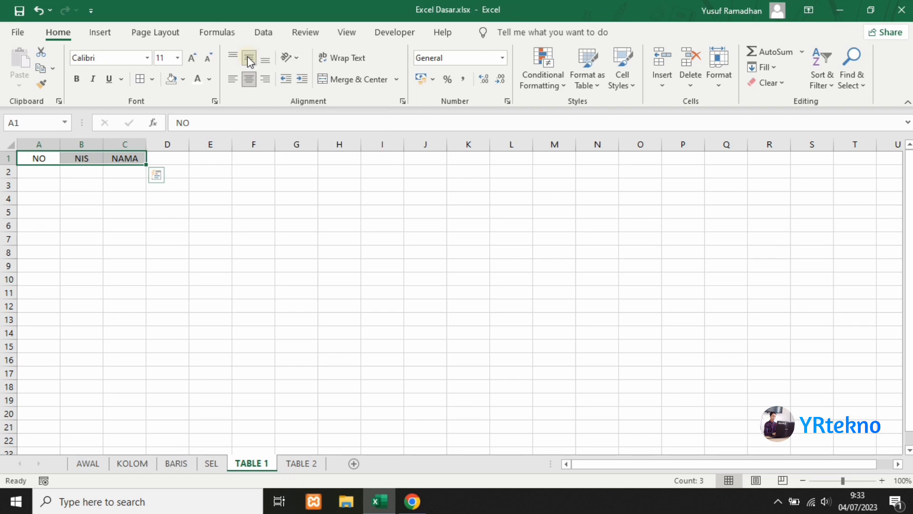
{"action": "left_click", "coordinate": [204, 171]}
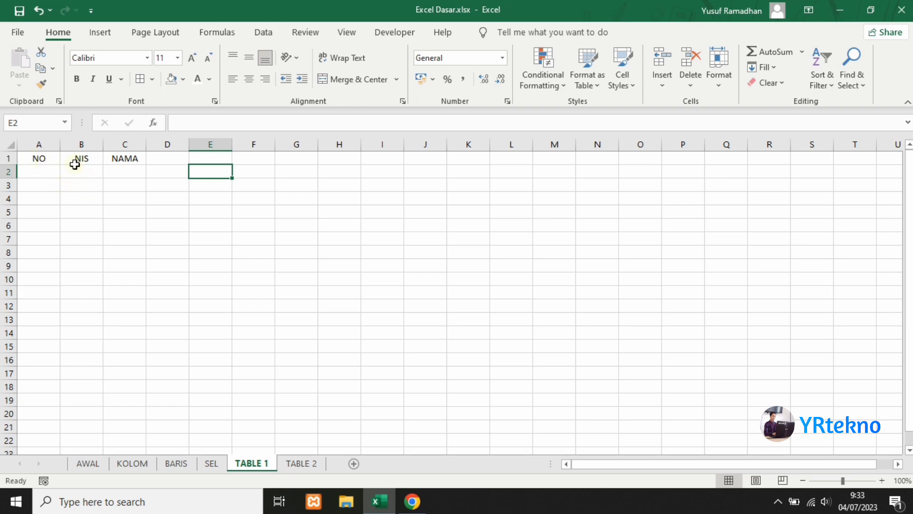
{"action": "left_click_drag", "start_coordinate": [35, 158], "coordinate": [122, 160]}
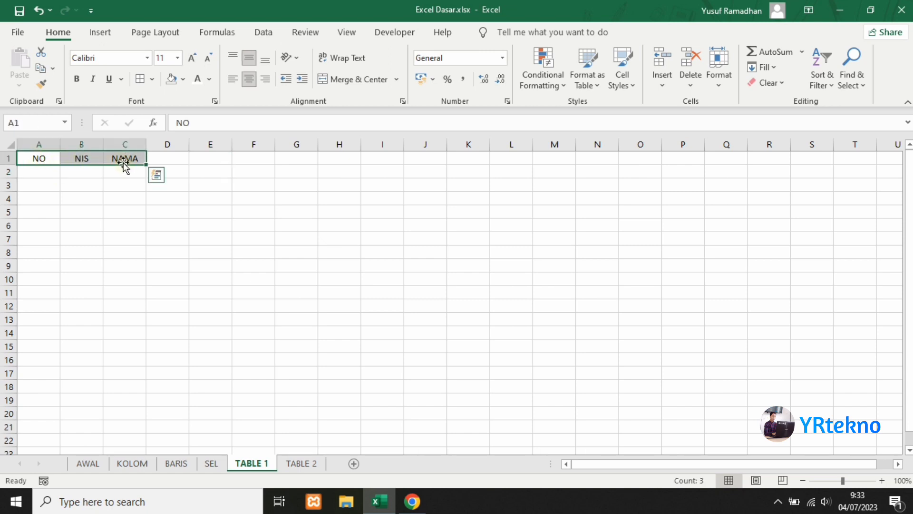
Set the A1:C1 headings to Arial Narrow and make them bold
{"action": "left_click", "coordinate": [147, 58]}
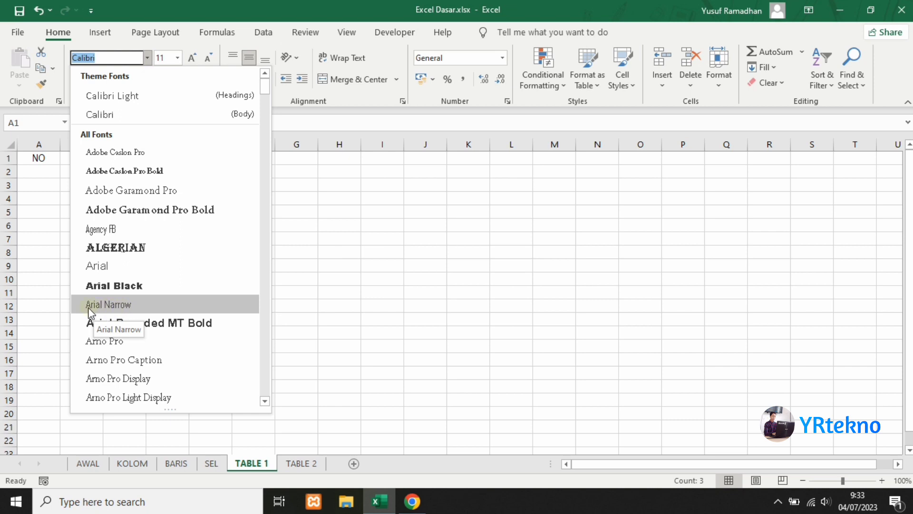
{"action": "left_click", "coordinate": [122, 305]}
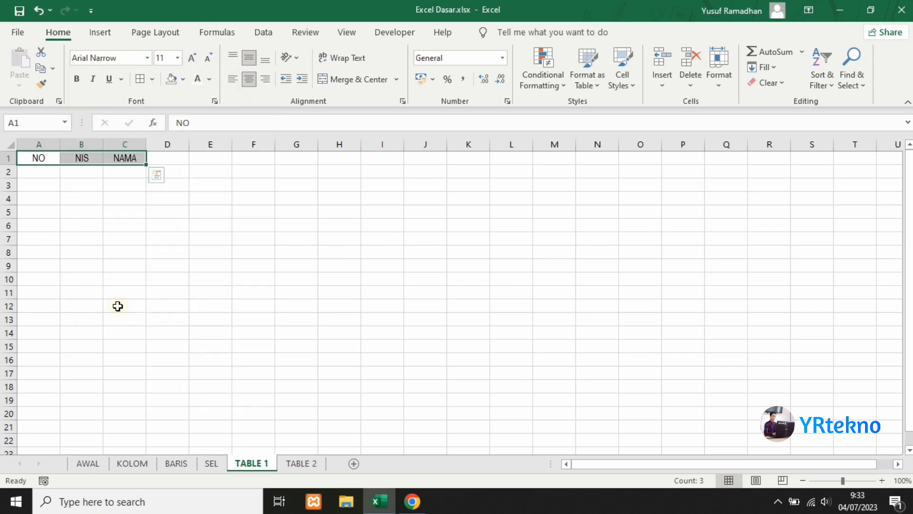
{"action": "left_click", "coordinate": [162, 286]}
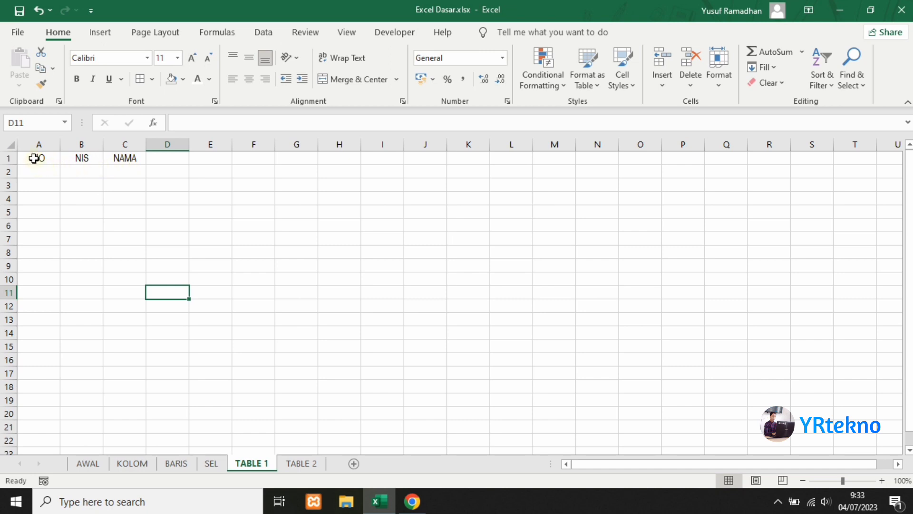
{"action": "left_click_drag", "start_coordinate": [34, 157], "coordinate": [127, 156]}
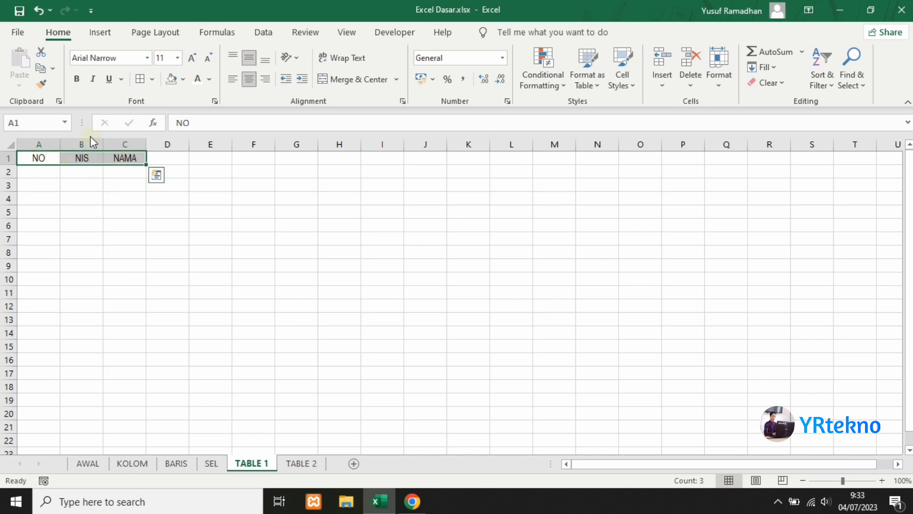
{"action": "left_click", "coordinate": [77, 81]}
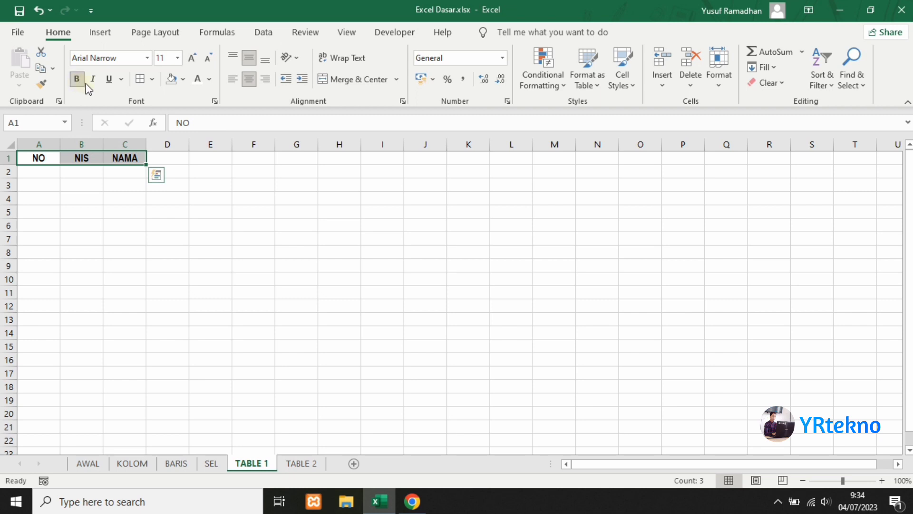
Try italic and underline on the headings, then remove both again
{"action": "left_click", "coordinate": [92, 80]}
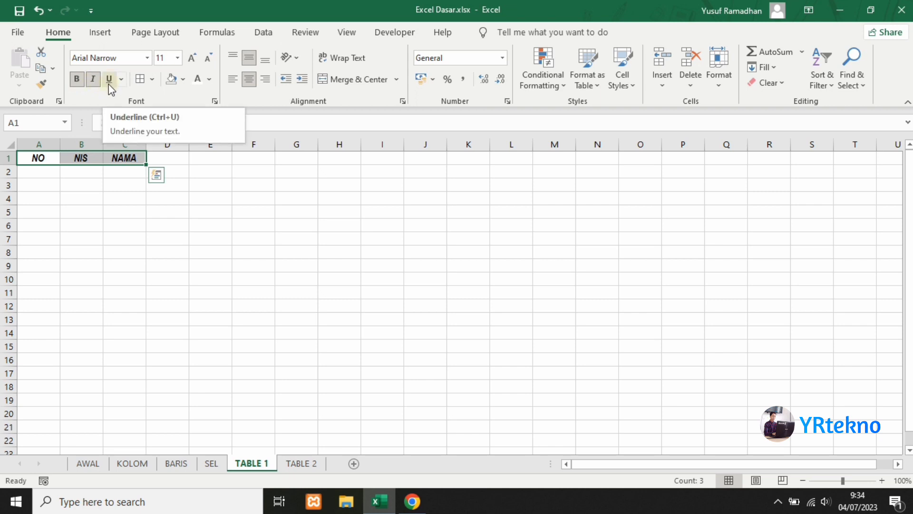
{"action": "left_click", "coordinate": [111, 89]}
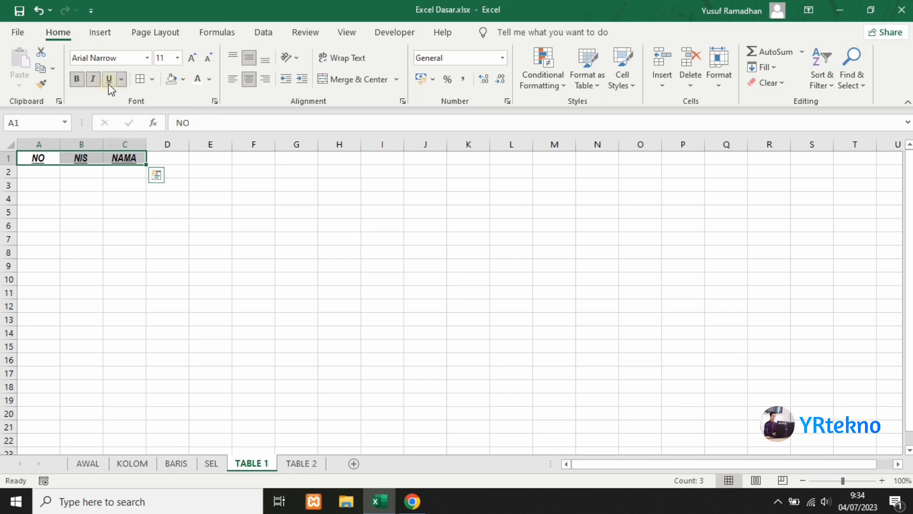
{"action": "left_click", "coordinate": [183, 169]}
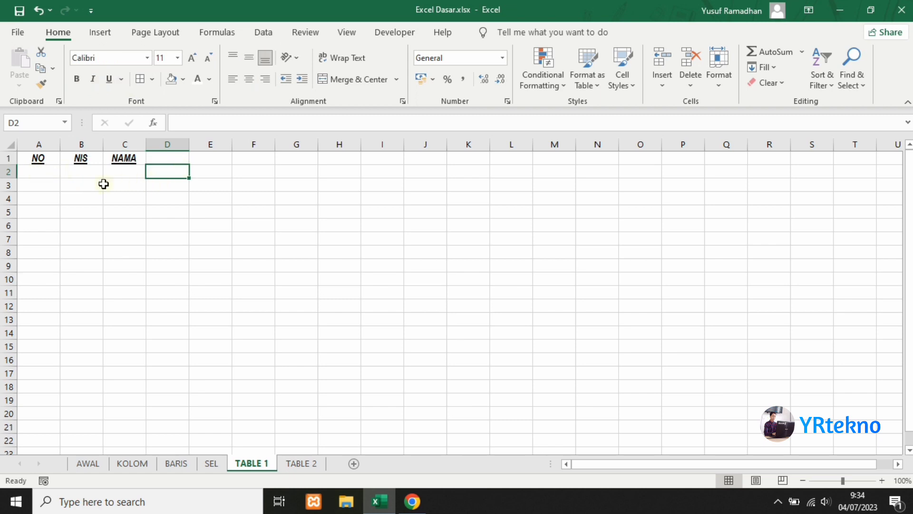
{"action": "left_click", "coordinate": [38, 158]}
{"action": "left_click_drag", "start_coordinate": [84, 154], "coordinate": [126, 157]}
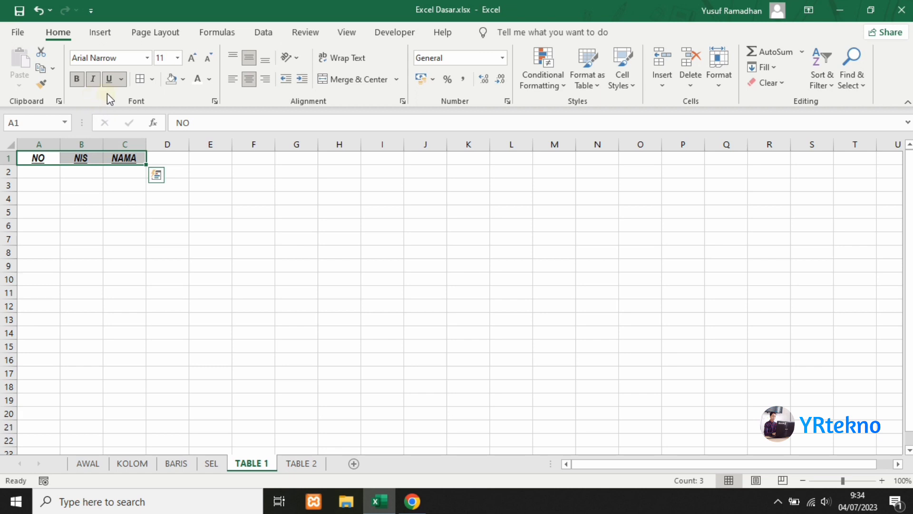
{"action": "left_click", "coordinate": [108, 80]}
{"action": "left_click", "coordinate": [93, 80]}
{"action": "left_click", "coordinate": [177, 169]}
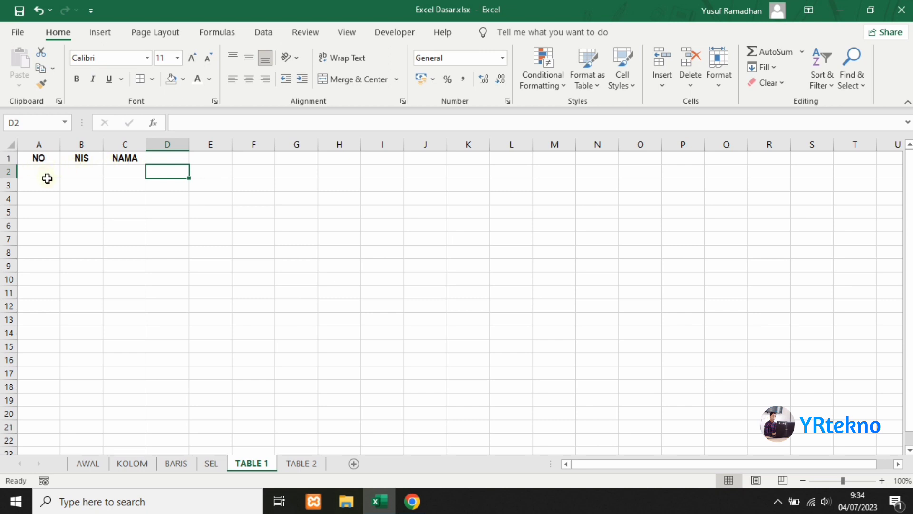
{"action": "left_click_drag", "start_coordinate": [36, 158], "coordinate": [125, 159]}
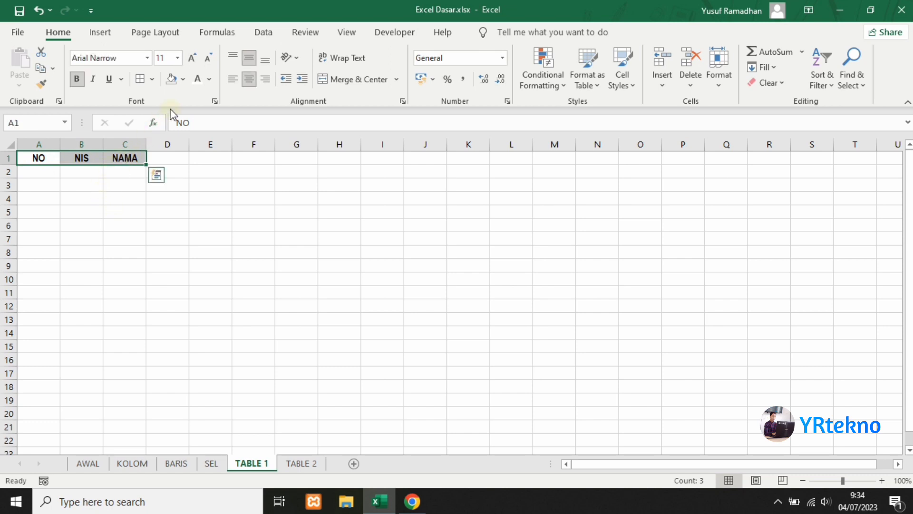
Fill the A1:C1 header cells with Blue, Accent 5, Lighter 40%
{"action": "left_click", "coordinate": [184, 79]}
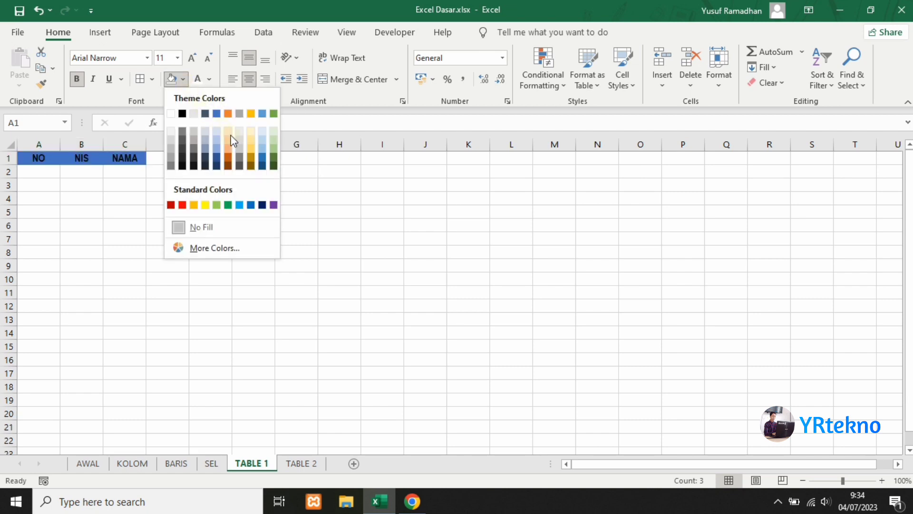
{"action": "left_click", "coordinate": [263, 154]}
{"action": "left_click", "coordinate": [196, 182]}
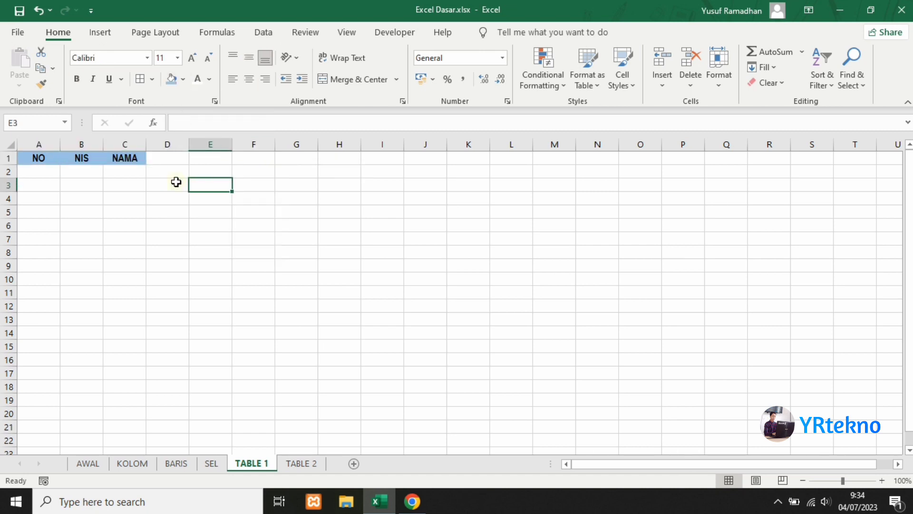
Enter 1, 2, 3 in A2:A4 and extend the series down to 7 in A8
{"action": "left_click", "coordinate": [46, 172]}
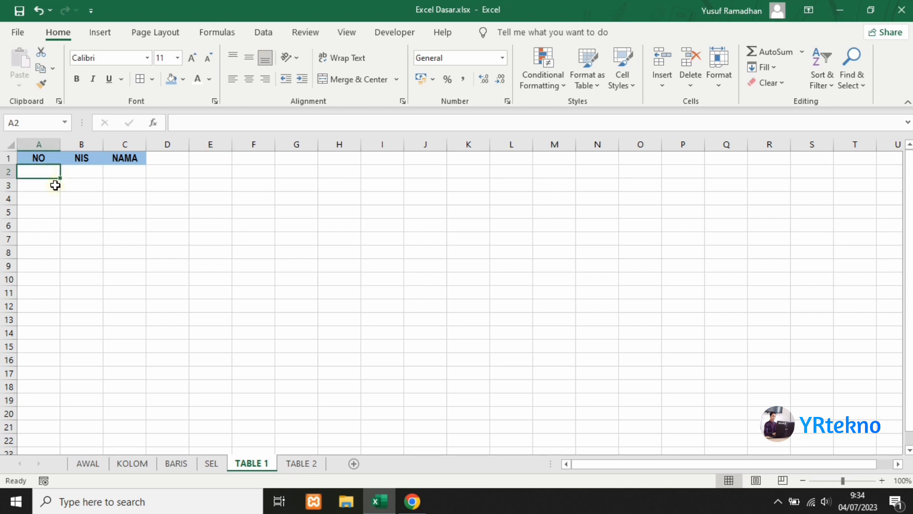
{"action": "type", "text": "1"}
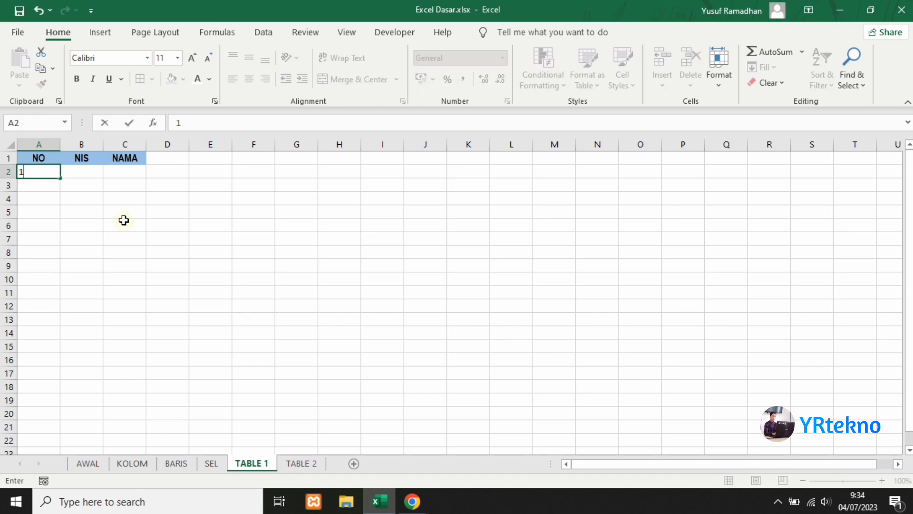
{"action": "key", "text": "Return"}
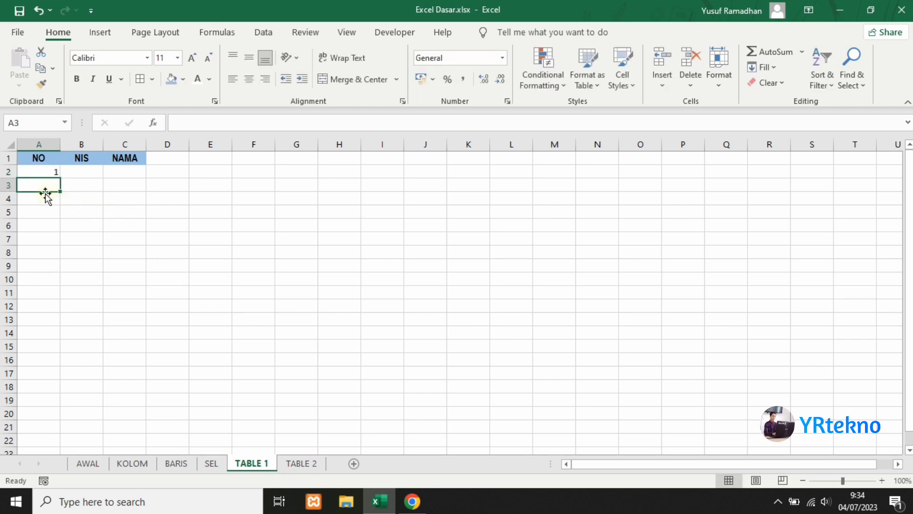
{"action": "type", "text": "2"}
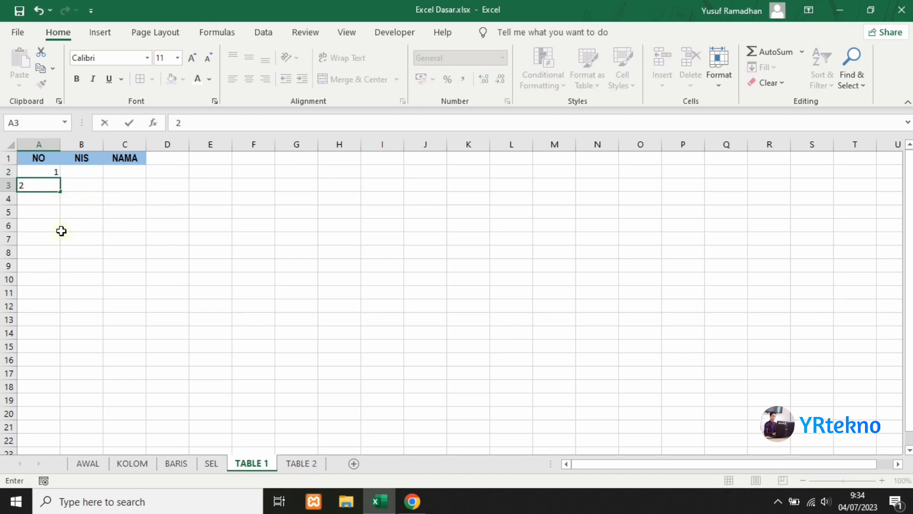
{"action": "key", "text": "Return"}
{"action": "type", "text": "3"}
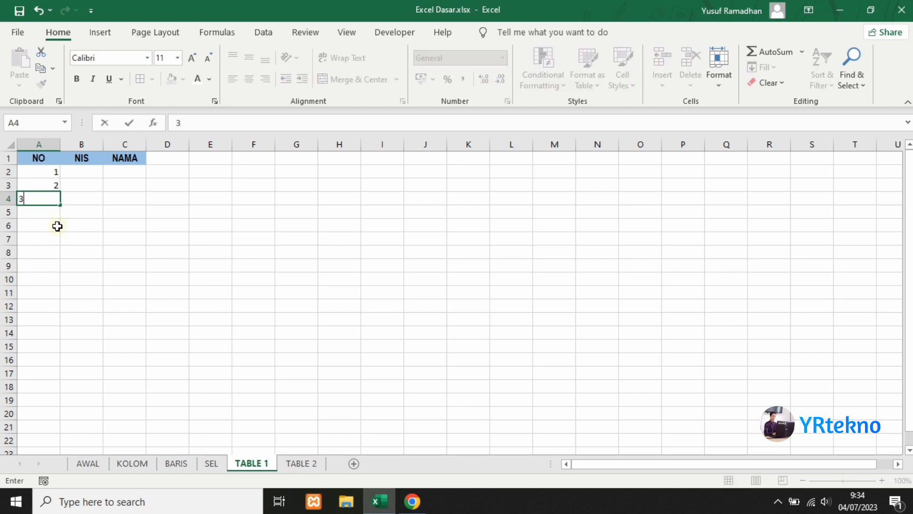
{"action": "key", "text": "Return"}
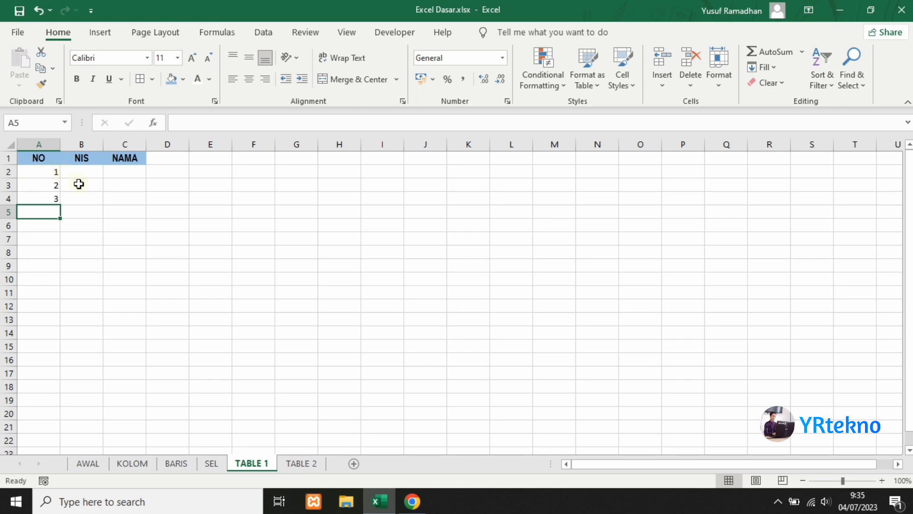
{"action": "left_click_drag", "start_coordinate": [34, 172], "coordinate": [42, 196]}
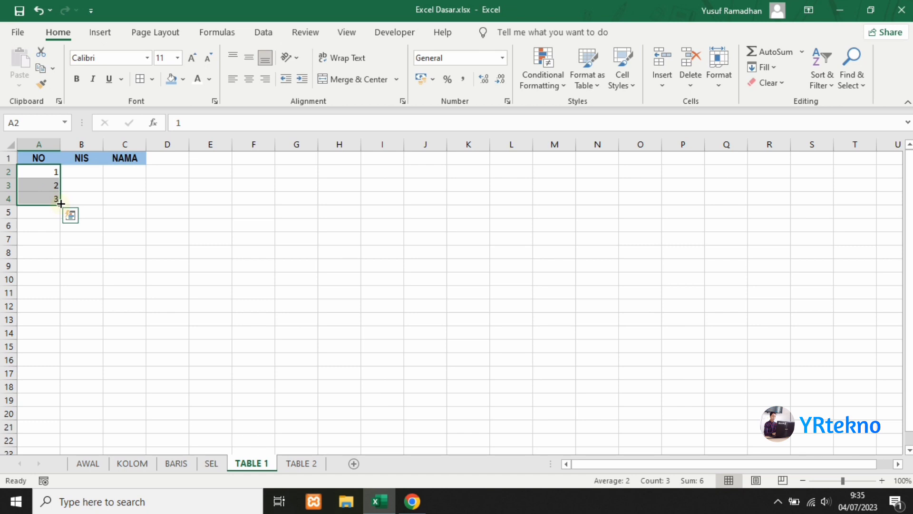
{"action": "left_click_drag", "start_coordinate": [61, 203], "coordinate": [65, 258]}
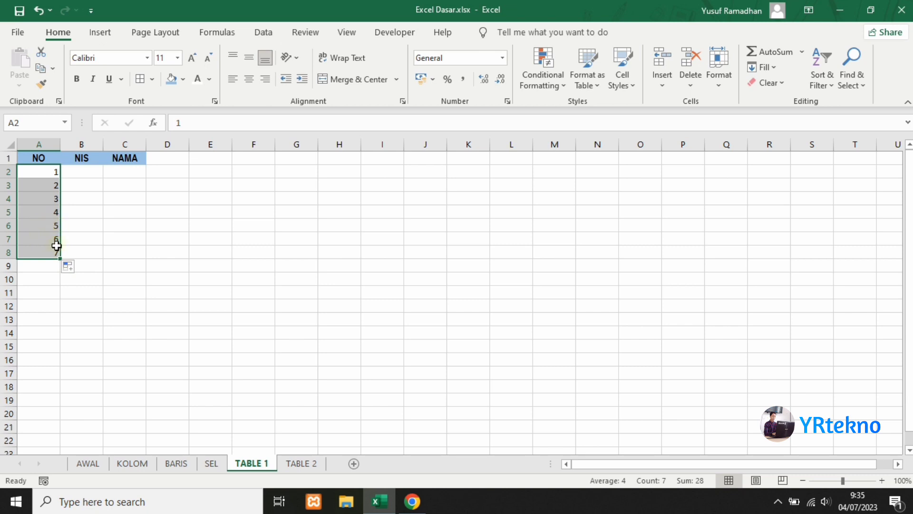
{"action": "left_click", "coordinate": [95, 238]}
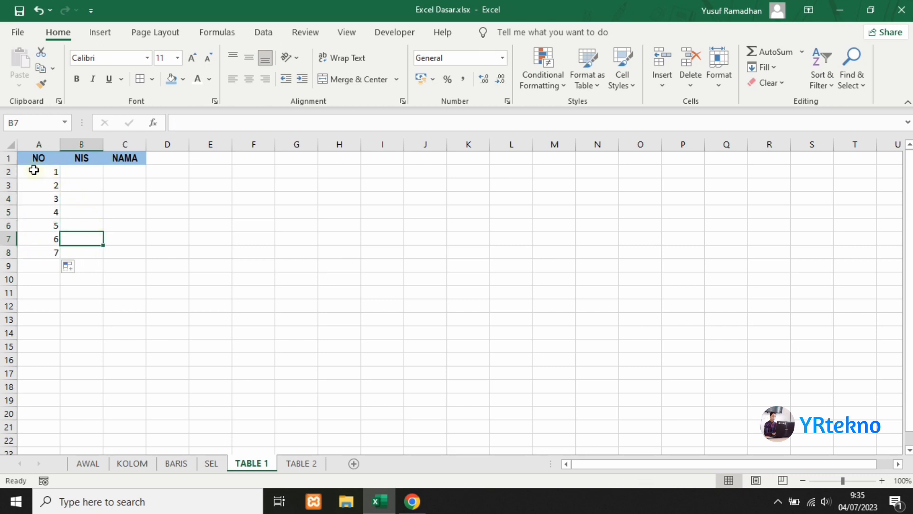
Centre the numbers in A2:A8 horizontally and vertically
{"action": "left_click_drag", "start_coordinate": [34, 171], "coordinate": [42, 253]}
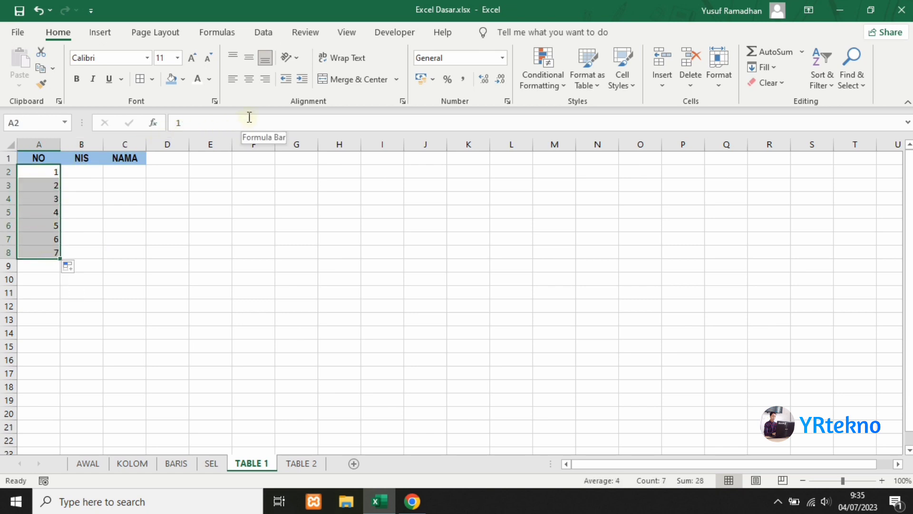
{"action": "left_click", "coordinate": [249, 81]}
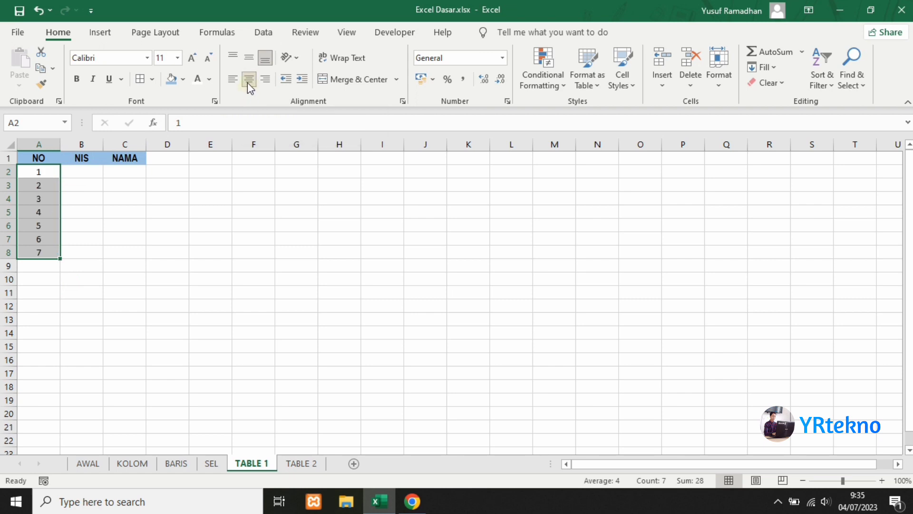
{"action": "left_click", "coordinate": [249, 58]}
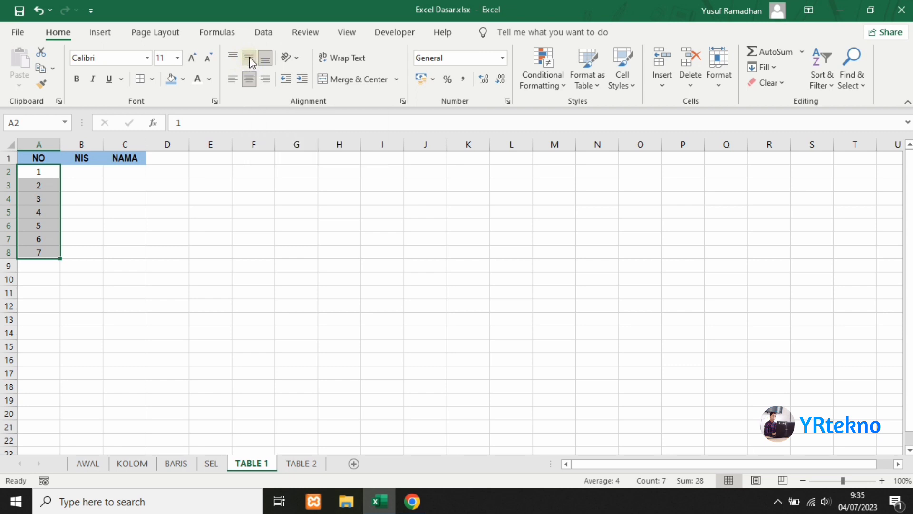
{"action": "left_click", "coordinate": [198, 204]}
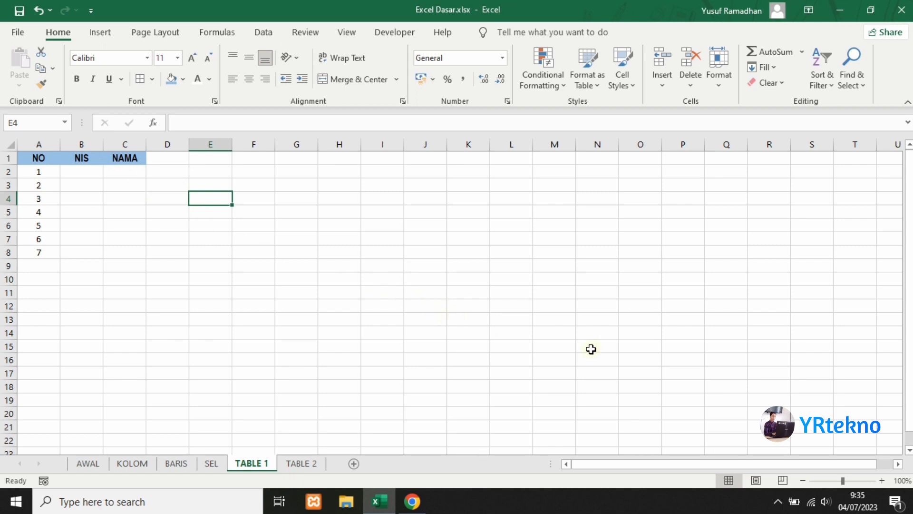
Adjust the status-bar zoom controls until the sheet displays at 120%
{"action": "left_click", "coordinate": [849, 481]}
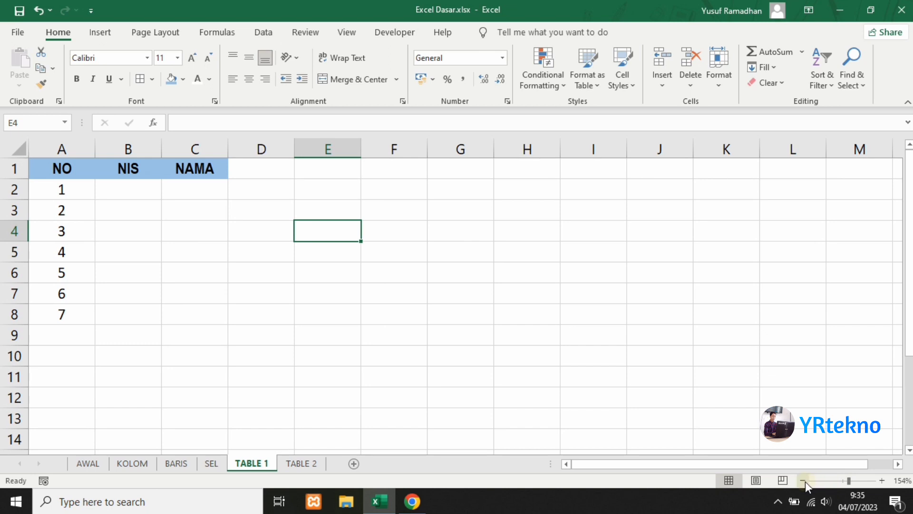
{"action": "left_click", "coordinate": [838, 481]}
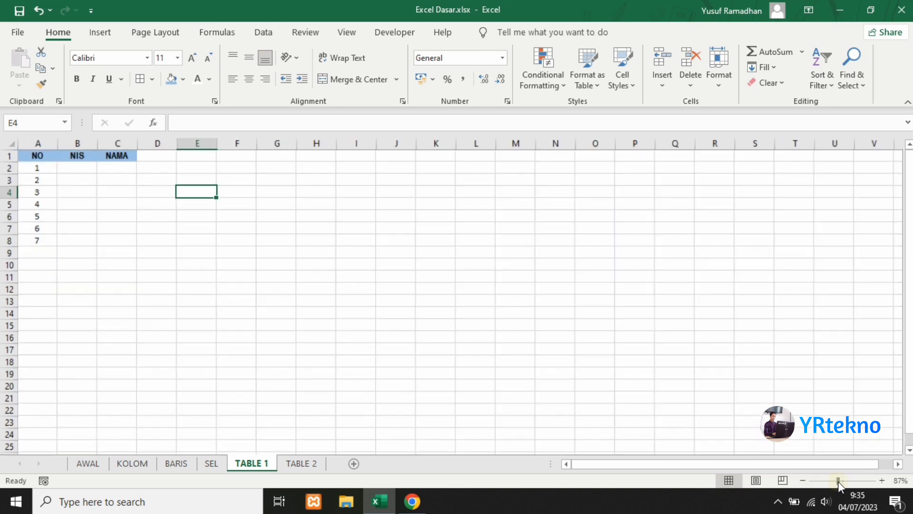
{"action": "left_click", "coordinate": [880, 480]}
{"action": "left_click", "coordinate": [880, 481]}
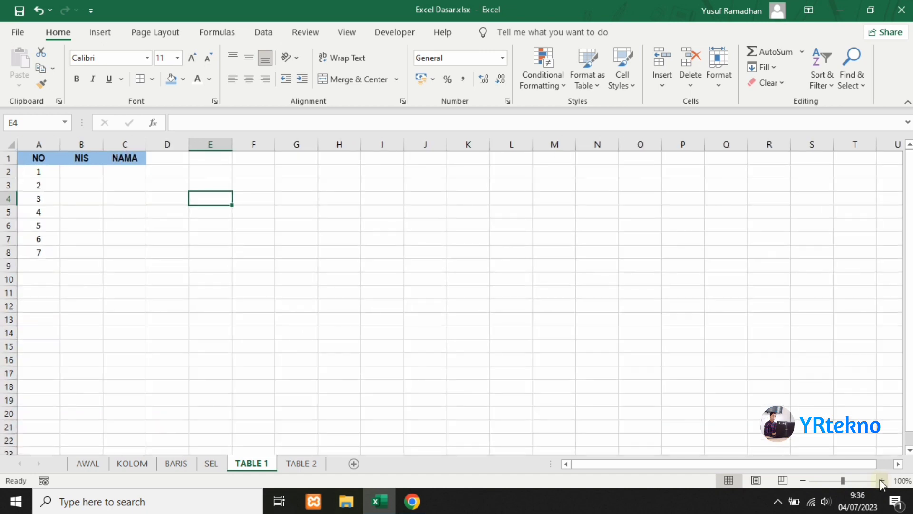
{"action": "left_click", "coordinate": [880, 480]}
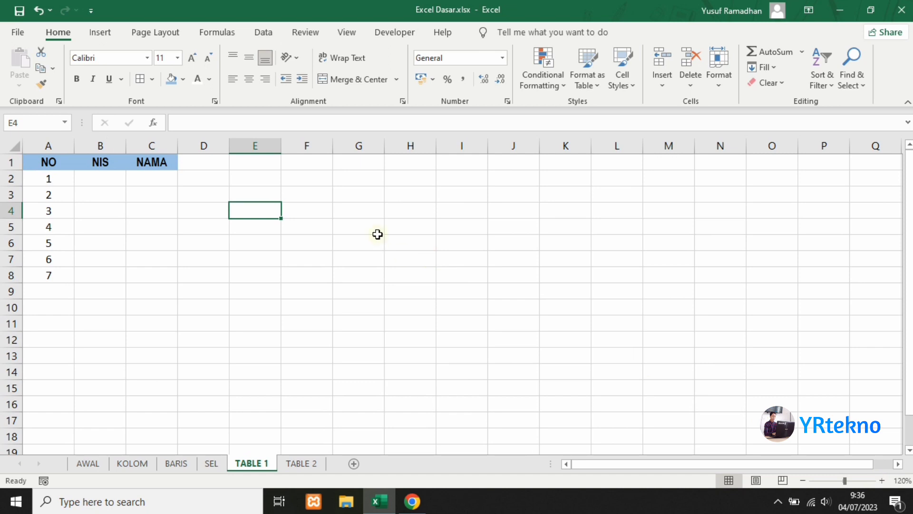
Enter 212210001 and 212210002 in B2:B3, then fill the series down to 212210007 in B8
{"action": "left_click", "coordinate": [103, 177]}
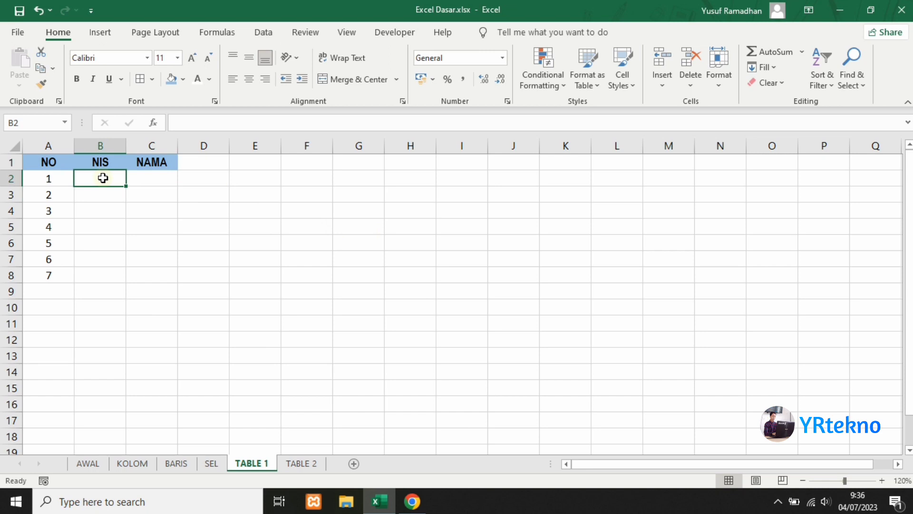
{"action": "type", "text": "21"}
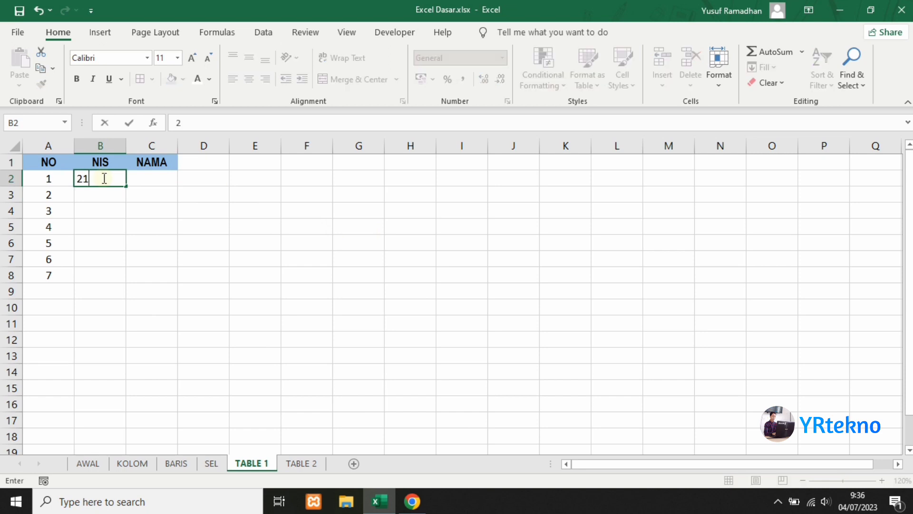
{"action": "type", "text": "2210001"}
{"action": "key", "text": "Return"}
{"action": "type", "text": "2"}
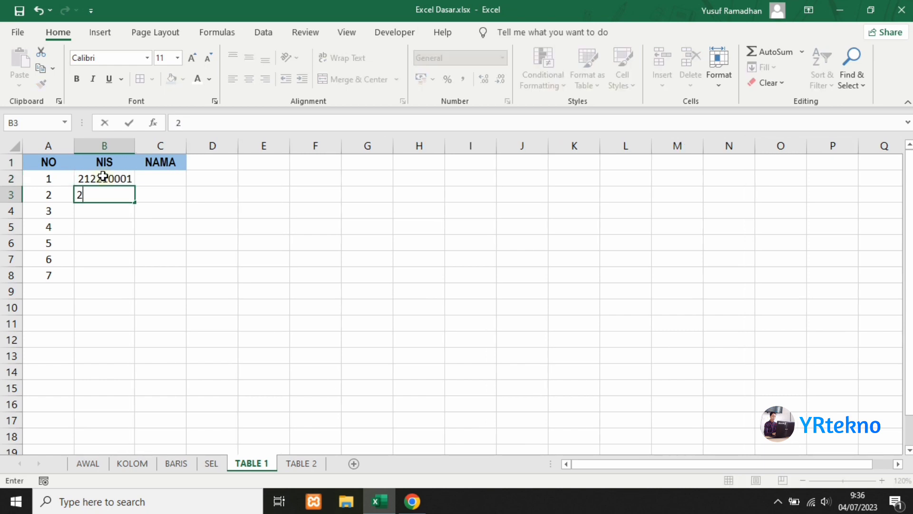
{"action": "type", "text": "1221000"}
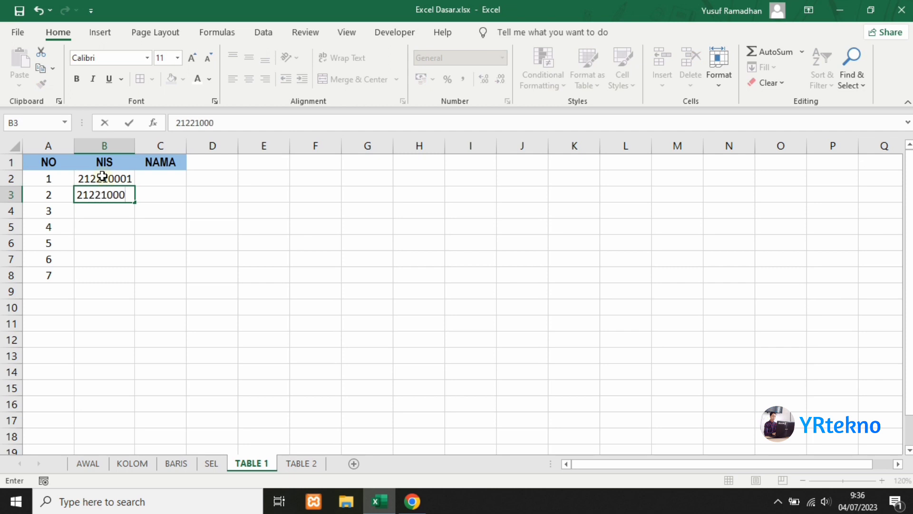
{"action": "type", "text": "2"}
{"action": "key", "text": "Return"}
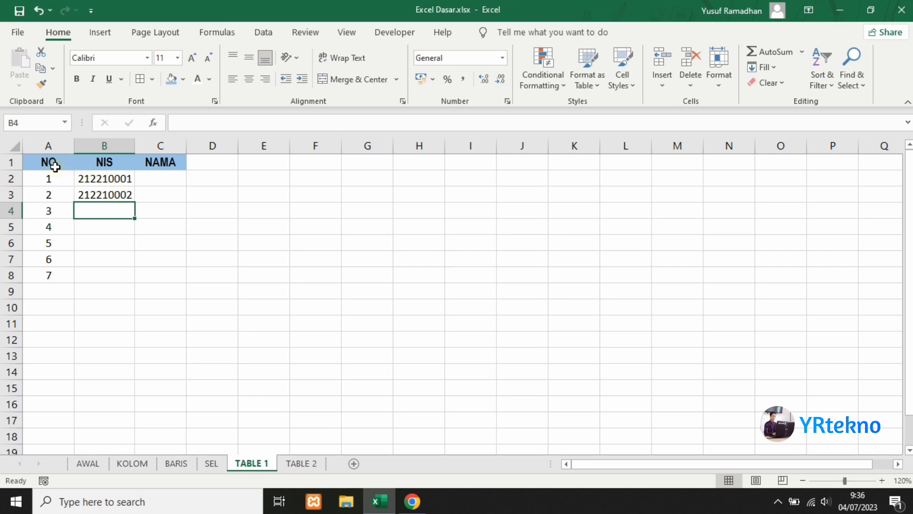
{"action": "left_click_drag", "start_coordinate": [116, 178], "coordinate": [125, 193]}
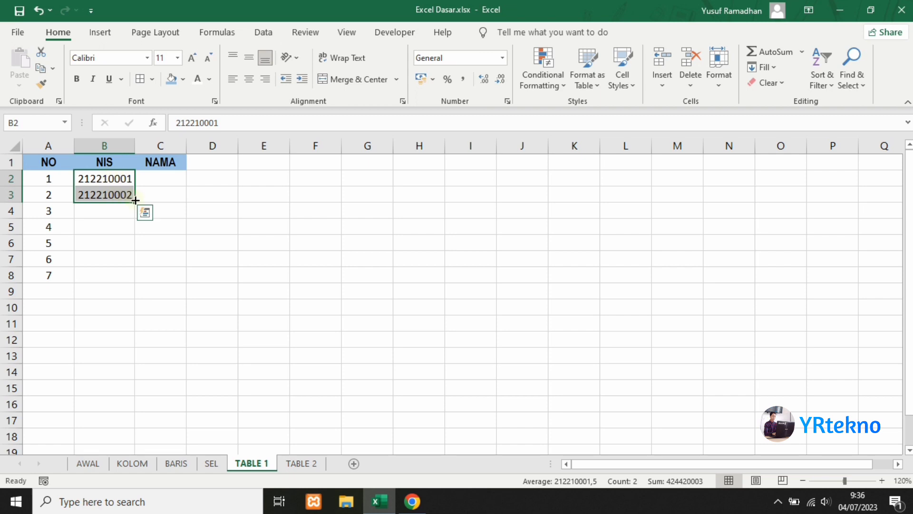
{"action": "left_click_drag", "start_coordinate": [135, 201], "coordinate": [132, 283]}
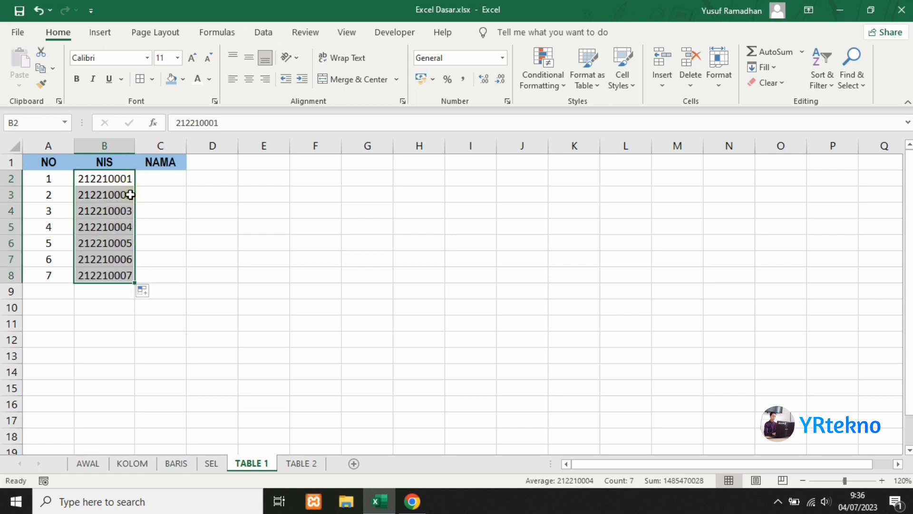
{"action": "left_click", "coordinate": [157, 183]}
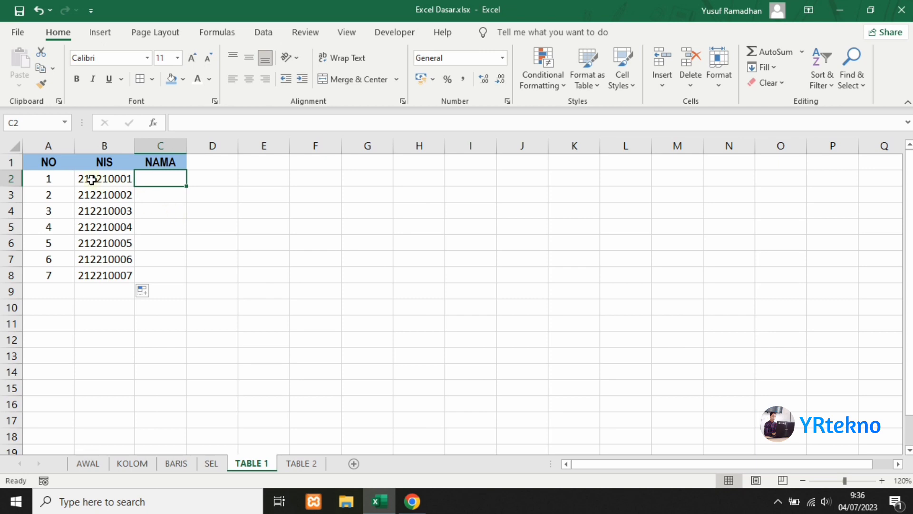
Apply borders to A1:C8, then clear them again with No Border
{"action": "left_click_drag", "start_coordinate": [45, 161], "coordinate": [159, 279]}
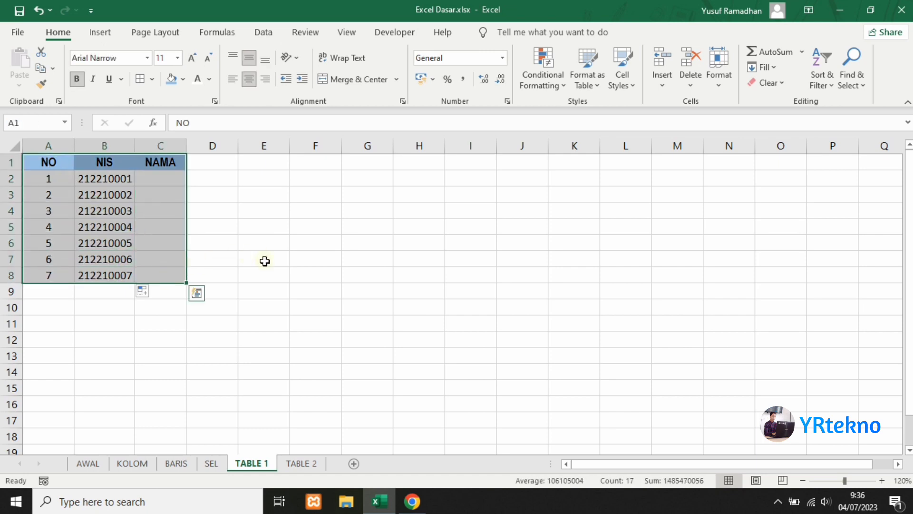
{"action": "left_click", "coordinate": [140, 79]}
{"action": "left_click", "coordinate": [225, 216]}
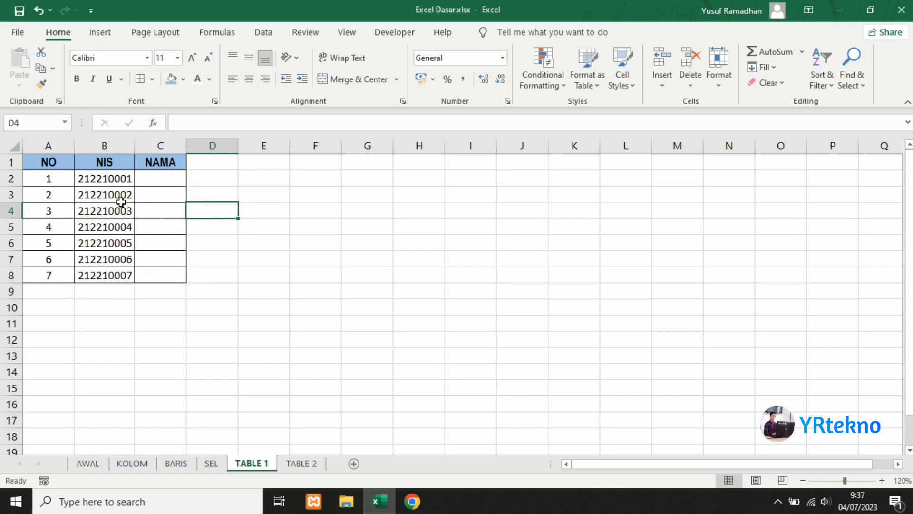
{"action": "left_click", "coordinate": [35, 162]}
{"action": "left_click_drag", "start_coordinate": [74, 194], "coordinate": [165, 279]}
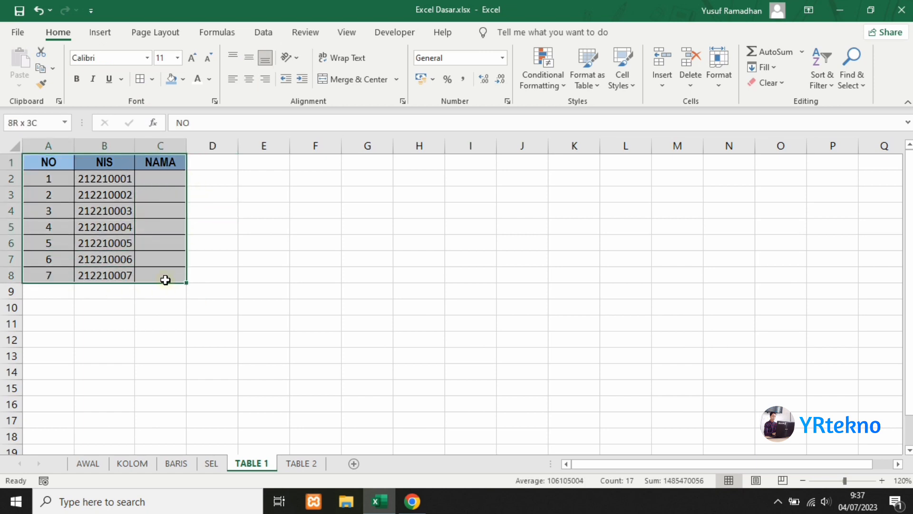
{"action": "left_click", "coordinate": [152, 79]}
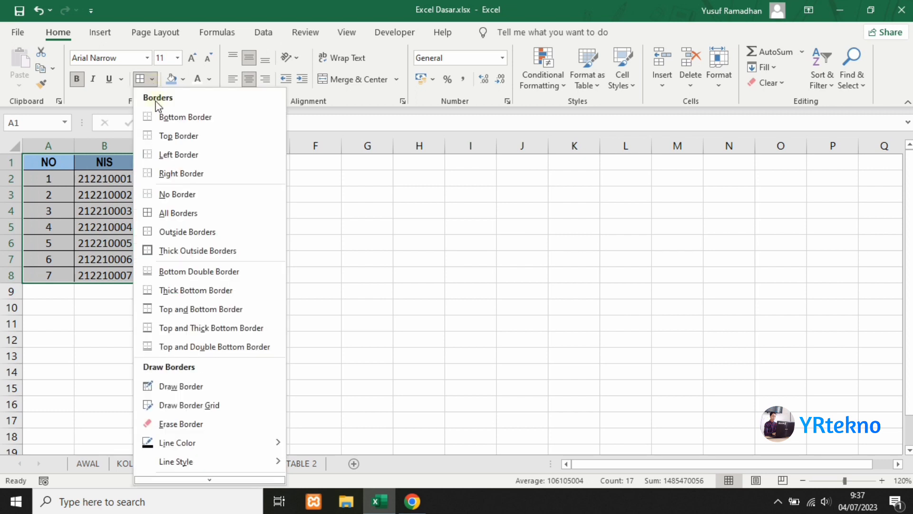
{"action": "left_click", "coordinate": [186, 192]}
{"action": "left_click_drag", "start_coordinate": [232, 211], "coordinate": [239, 224]}
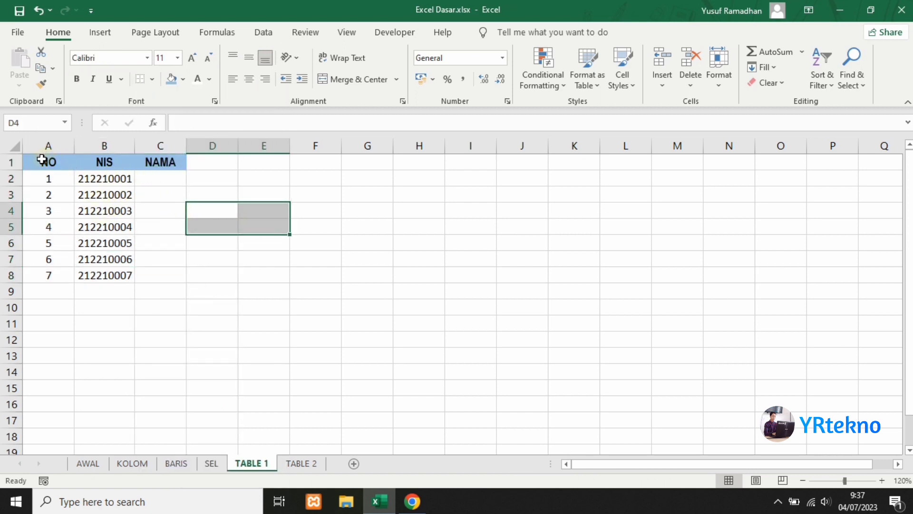
Try a right border on A1:C8, then settle on All Borders for every cell
{"action": "left_click_drag", "start_coordinate": [46, 157], "coordinate": [164, 273]}
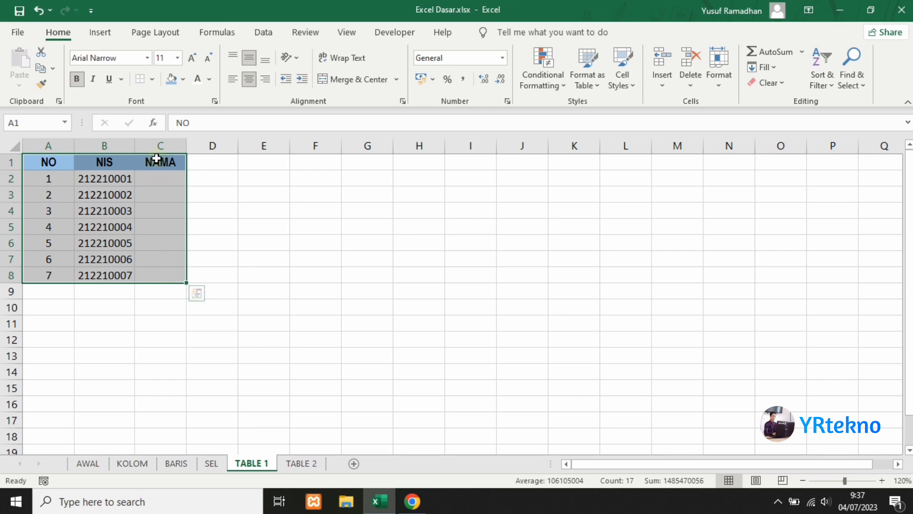
{"action": "left_click", "coordinate": [152, 79]}
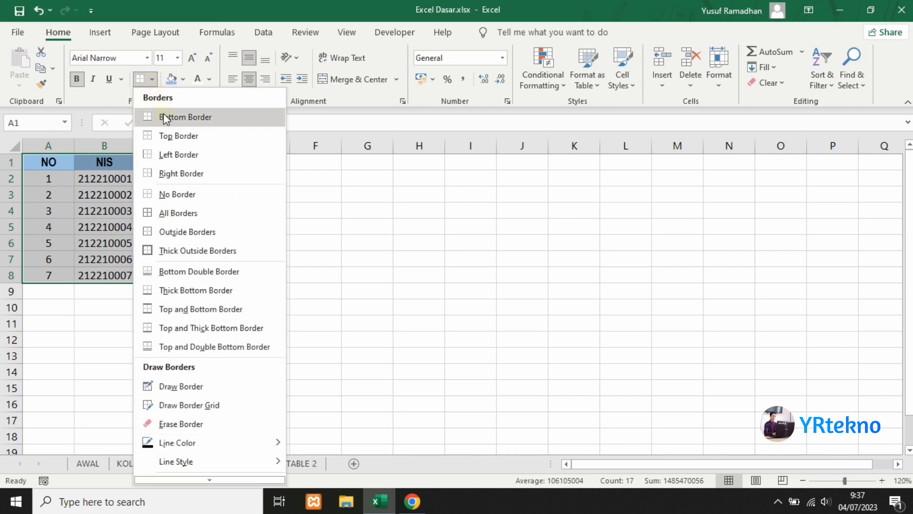
{"action": "left_click", "coordinate": [188, 177]}
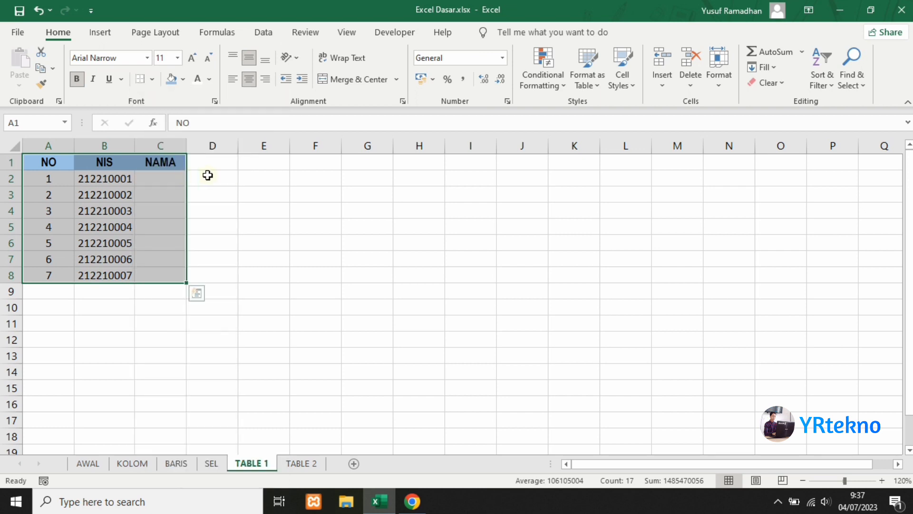
{"action": "left_click", "coordinate": [235, 198]}
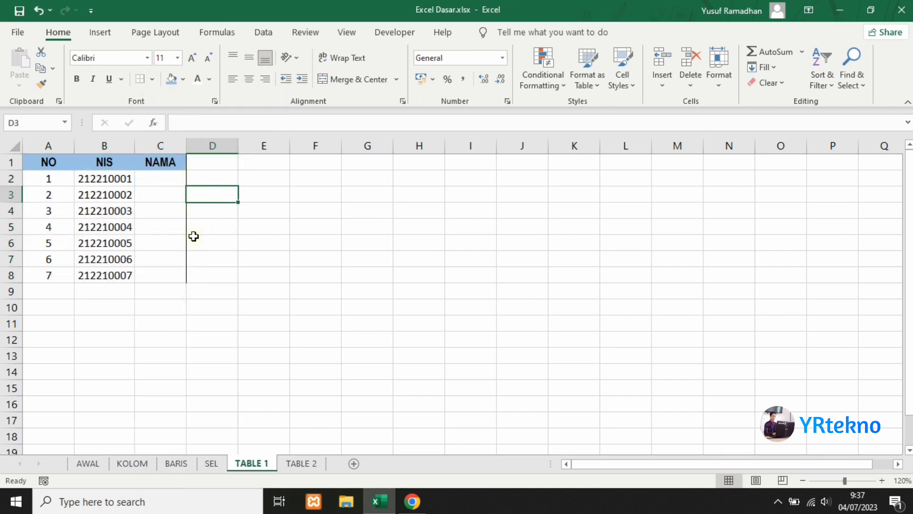
{"action": "left_click_drag", "start_coordinate": [45, 164], "coordinate": [173, 271]}
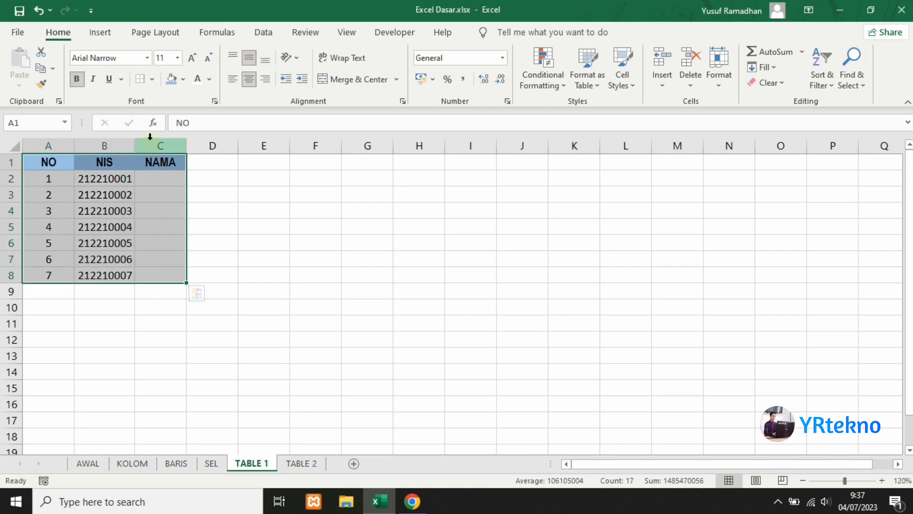
{"action": "left_click", "coordinate": [155, 80]}
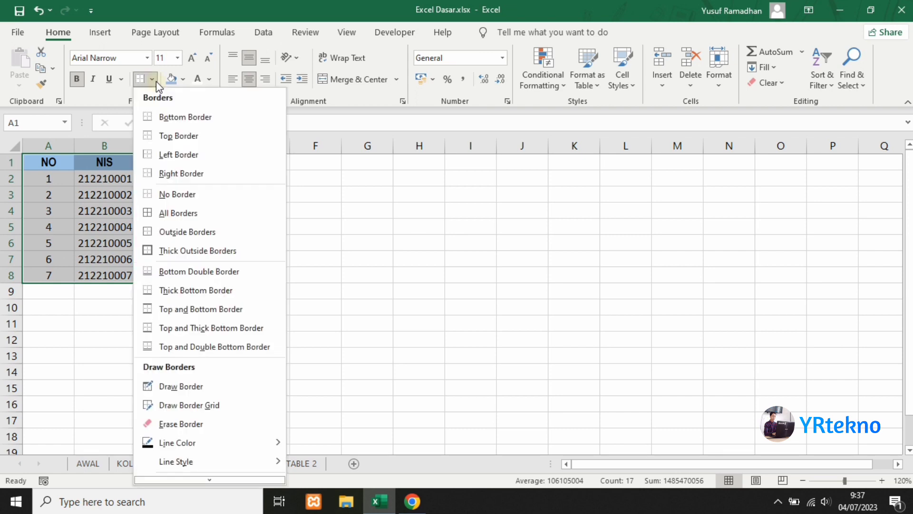
{"action": "left_click", "coordinate": [180, 214]}
{"action": "left_click", "coordinate": [227, 213]}
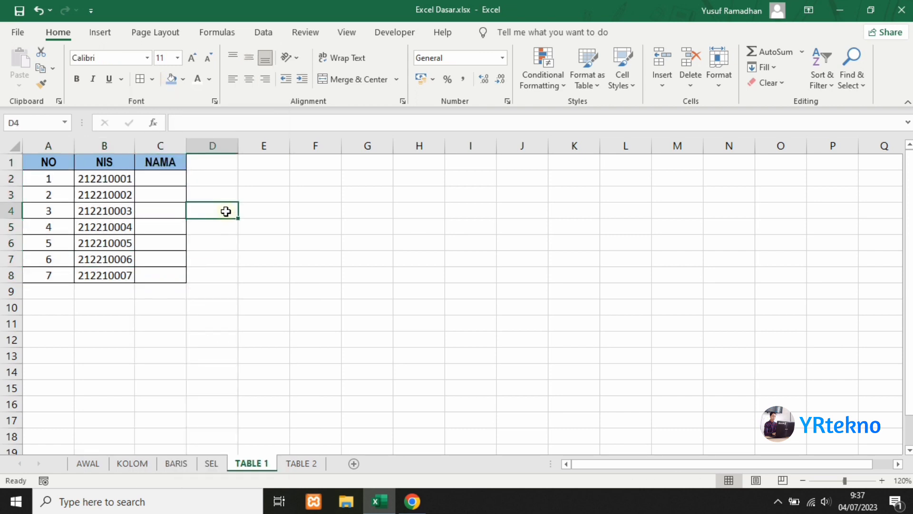
{"action": "left_click", "coordinate": [161, 177]}
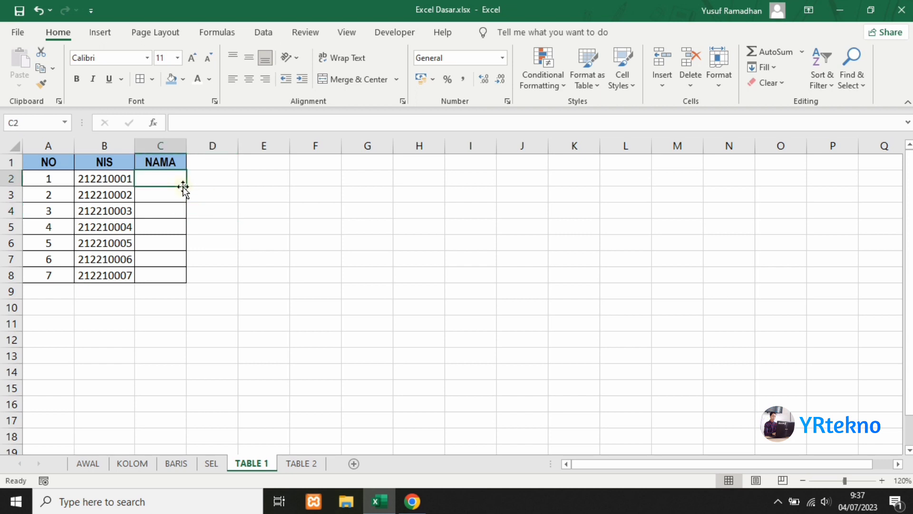
Type five student names into the NAMA cells C2 through C6, one per row
{"action": "type", "text": "ADI"}
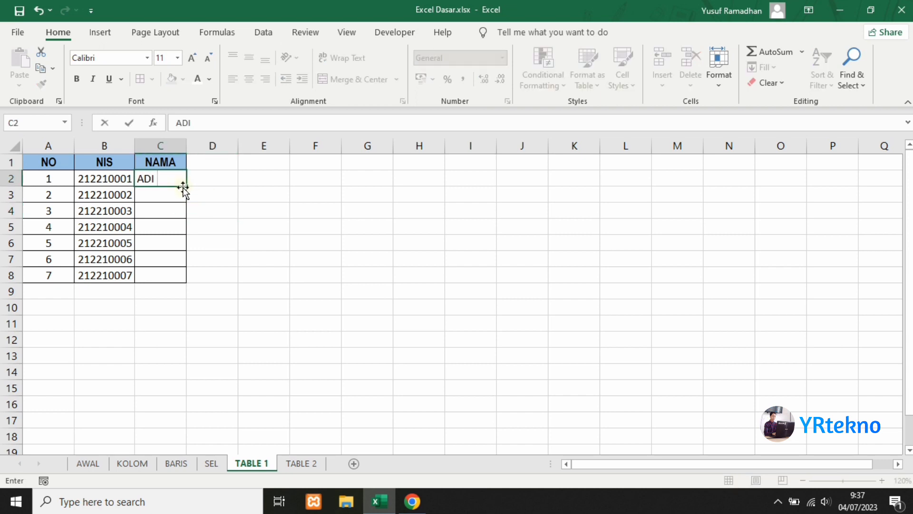
{"action": "key", "text": "BackSpace"}
{"action": "key", "text": "BackSpace"}
{"action": "type", "text": "di Pagestu"}
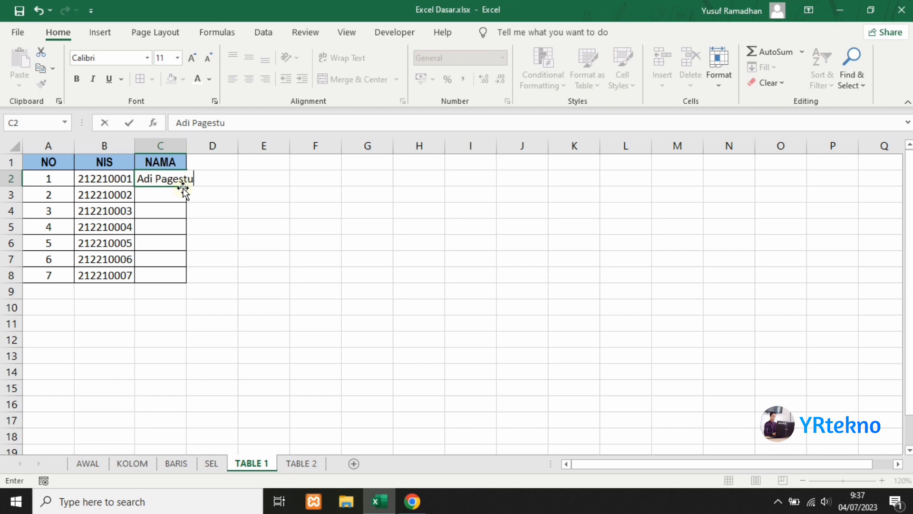
{"action": "key", "text": "Return"}
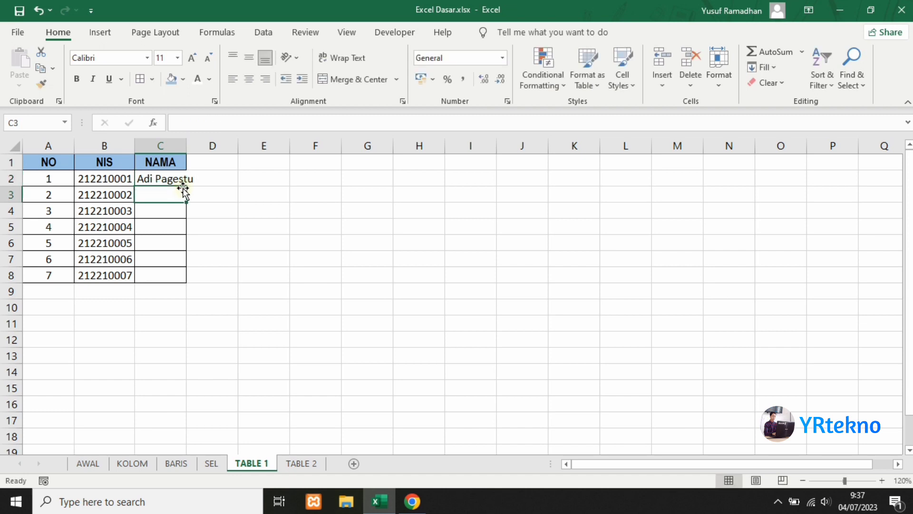
{"action": "type", "text": "Aldi"}
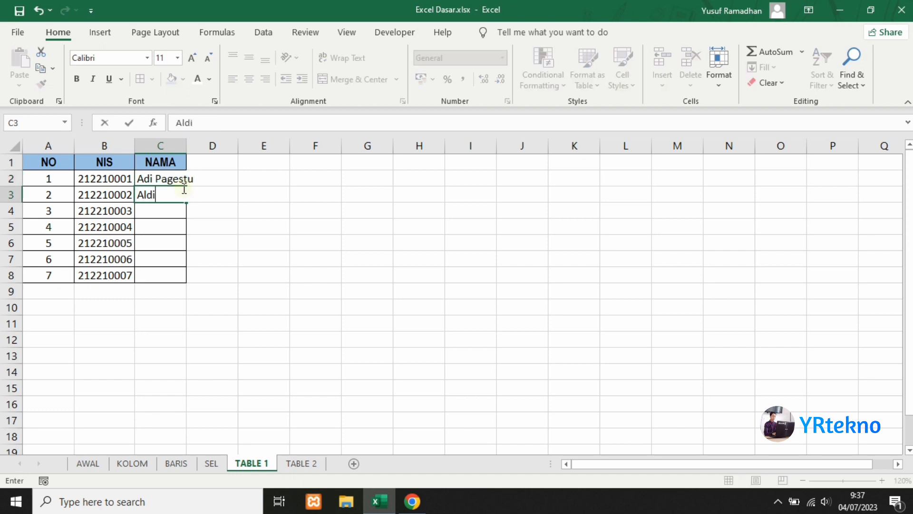
{"action": "type", "text": " Maulana"}
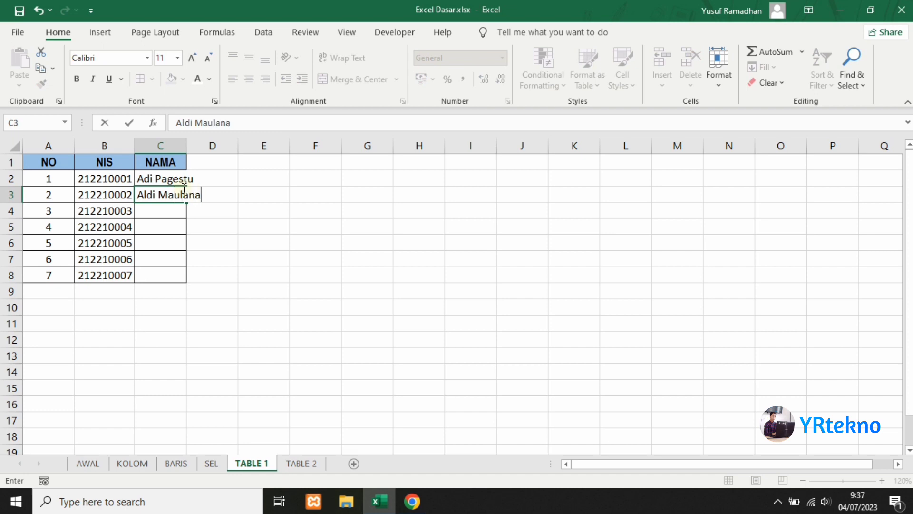
{"action": "key", "text": "Return"}
{"action": "type", "text": "Budi"}
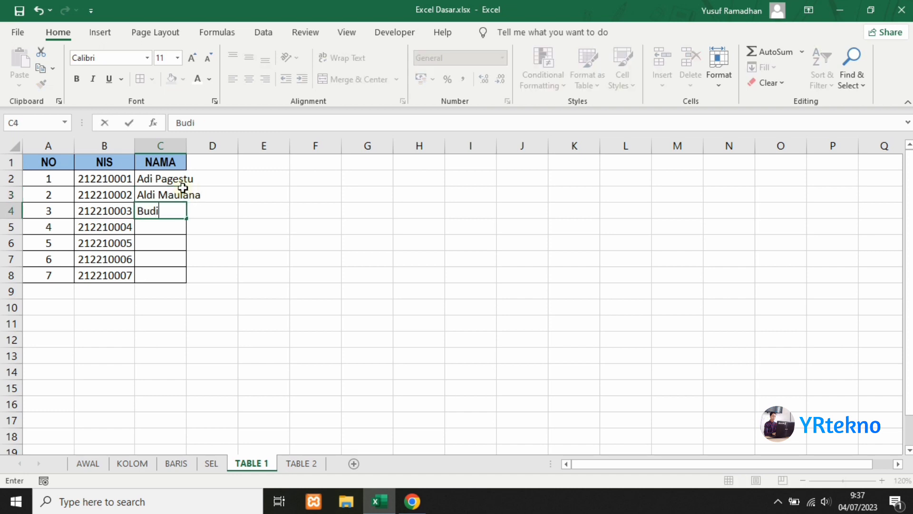
{"action": "type", "text": " Pratama"}
{"action": "key", "text": "Return"}
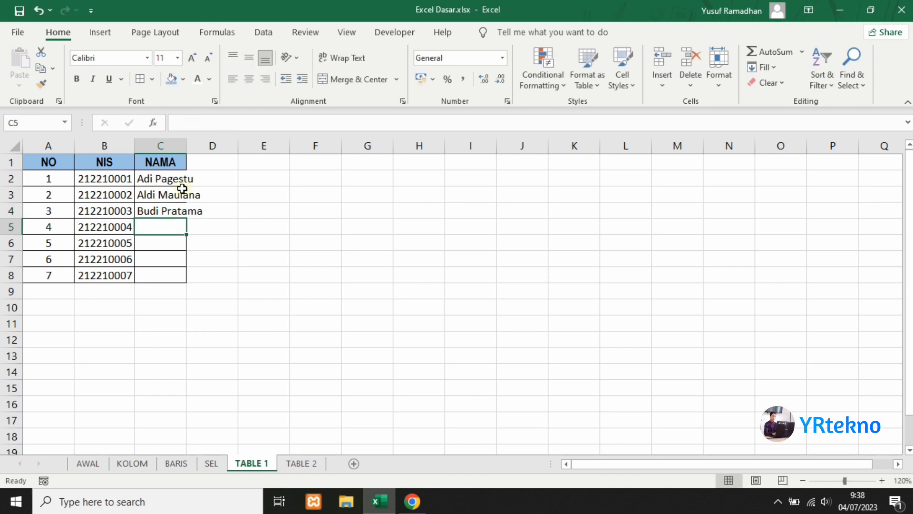
{"action": "type", "text": "Din"}
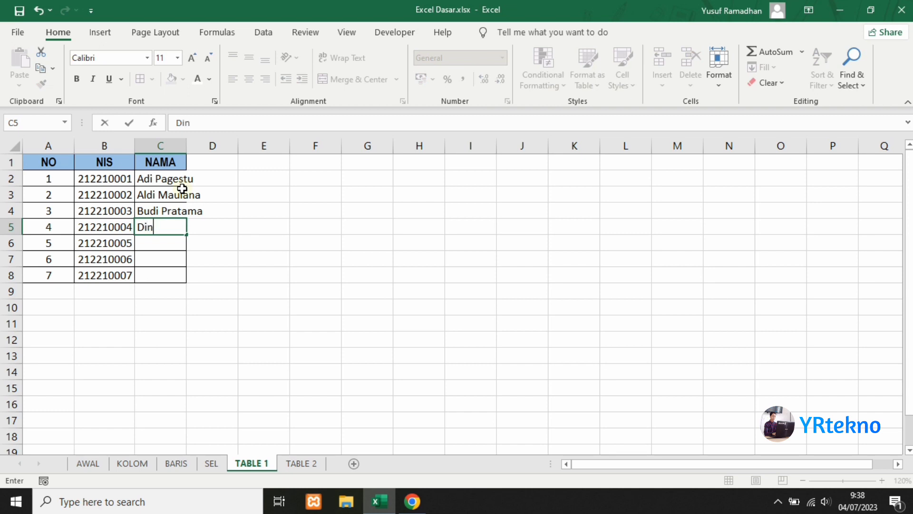
{"action": "type", "text": "s"}
{"action": "type", "text": "din"}
{"action": "key", "text": "Return"}
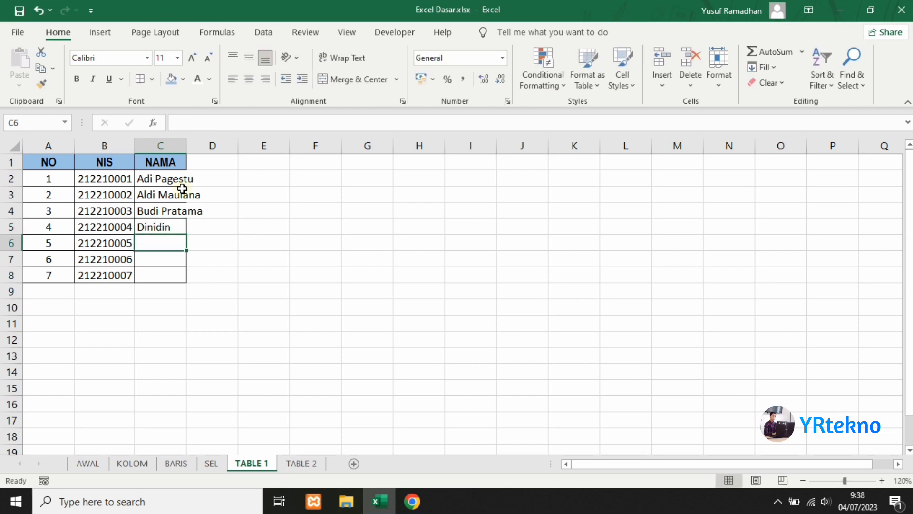
{"action": "type", "text": "Er"}
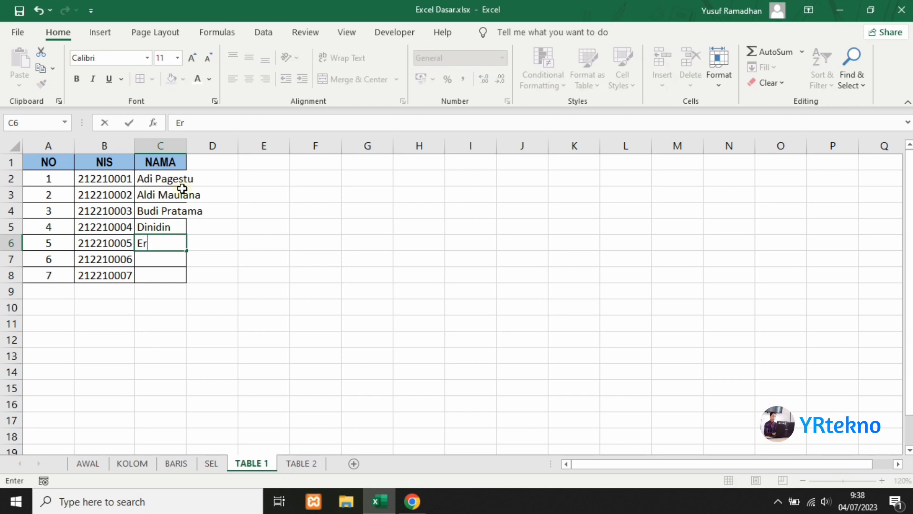
{"action": "type", "text": "langga Syapu"}
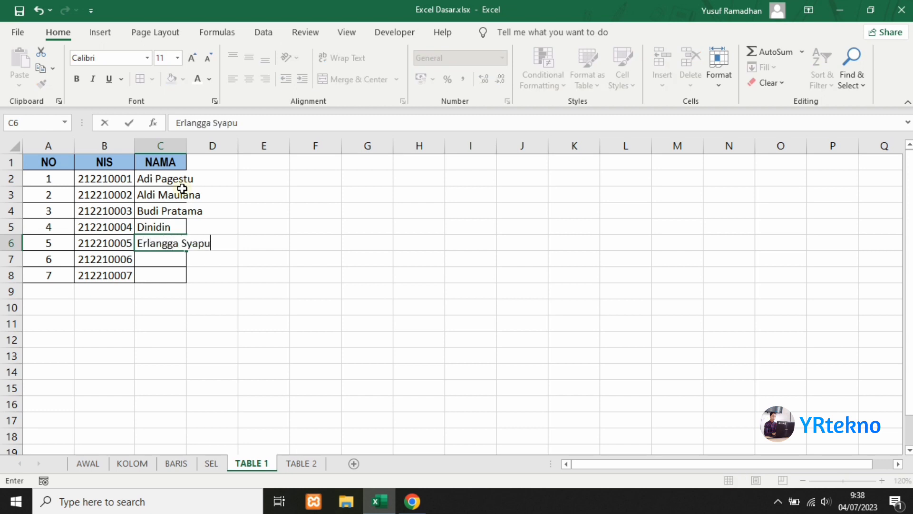
{"action": "type", "text": "tra"}
Delete cells A7:D8 for entries 6 and 7, shifting cells left
{"action": "left_click_drag", "start_coordinate": [197, 280], "coordinate": [51, 258]}
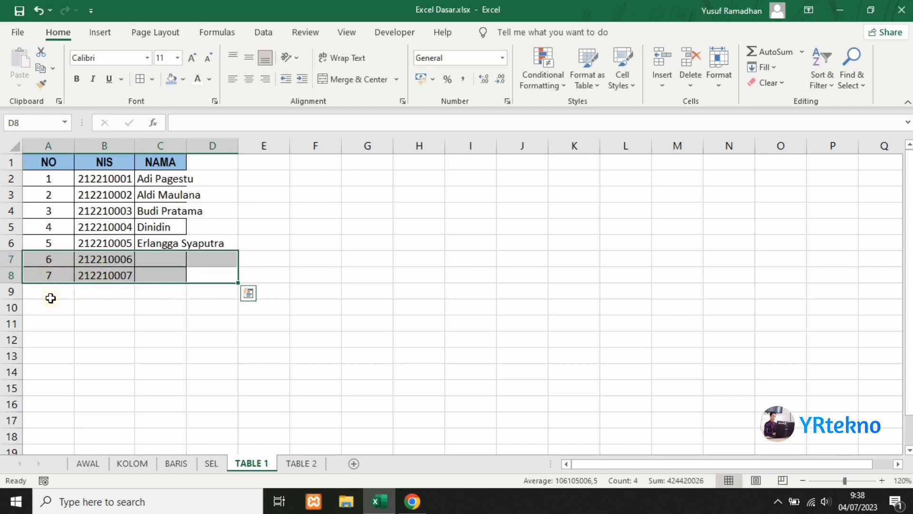
{"action": "right_click", "coordinate": [136, 269]}
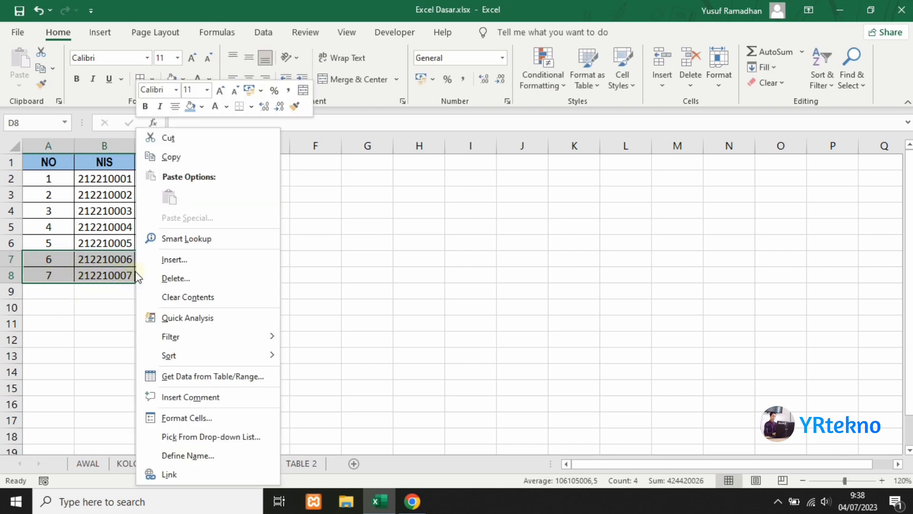
{"action": "left_click", "coordinate": [181, 281]}
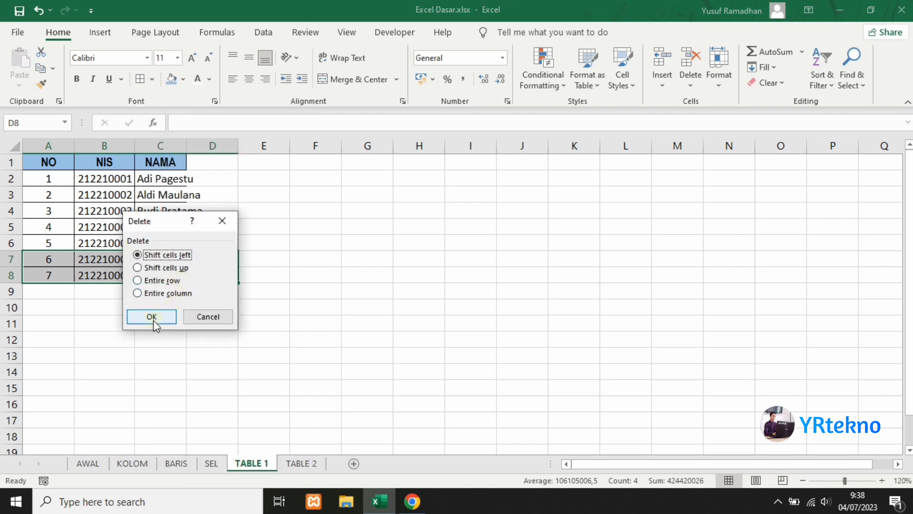
{"action": "left_click", "coordinate": [154, 320]}
{"action": "left_click", "coordinate": [269, 276]}
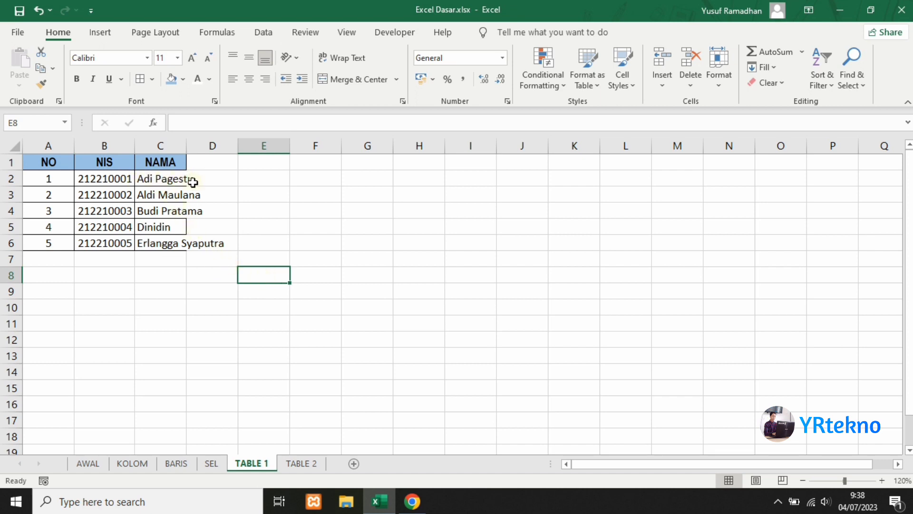
Widen the NAMA column to fit full names, and widen the NIS column
{"action": "left_click", "coordinate": [166, 165]}
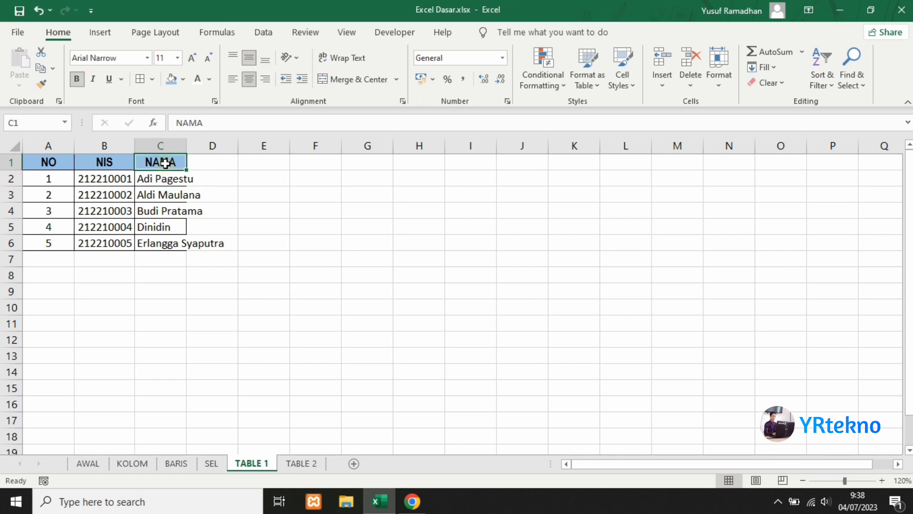
{"action": "key", "text": "ctrl+space"}
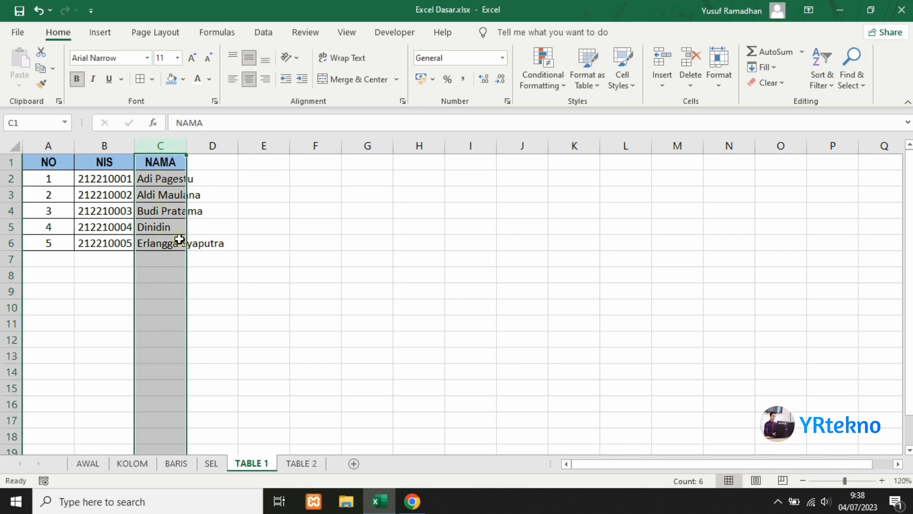
{"action": "left_click_drag", "start_coordinate": [212, 248], "coordinate": [224, 253]}
{"action": "left_click", "coordinate": [224, 250]}
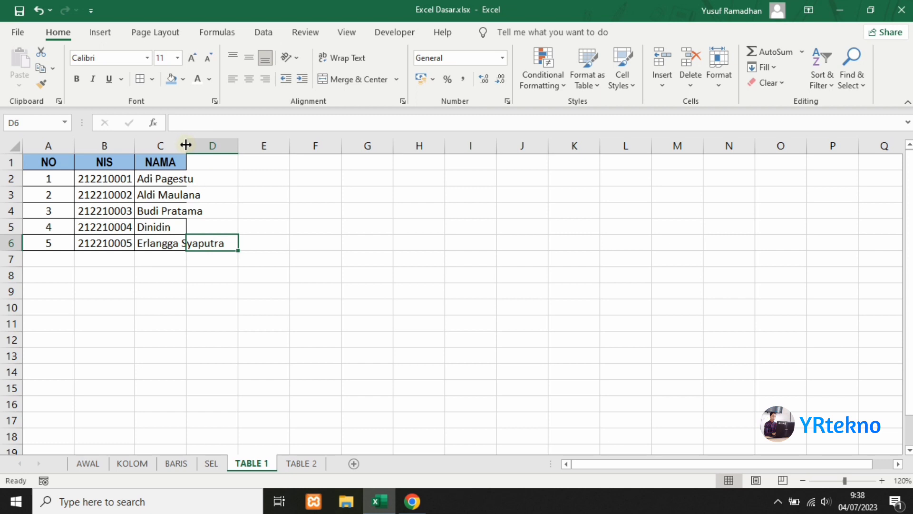
{"action": "left_click_drag", "start_coordinate": [186, 144], "coordinate": [242, 159]}
{"action": "left_click", "coordinate": [268, 199]}
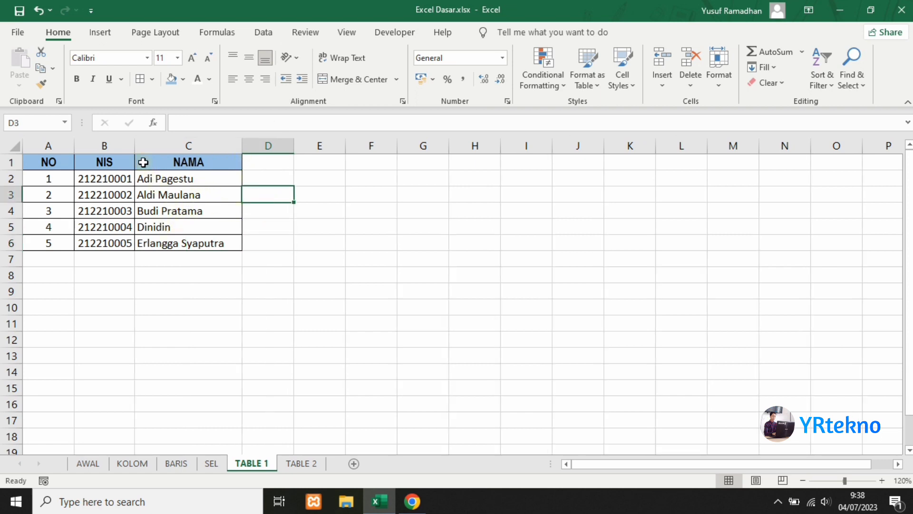
{"action": "left_click_drag", "start_coordinate": [133, 145], "coordinate": [147, 146]}
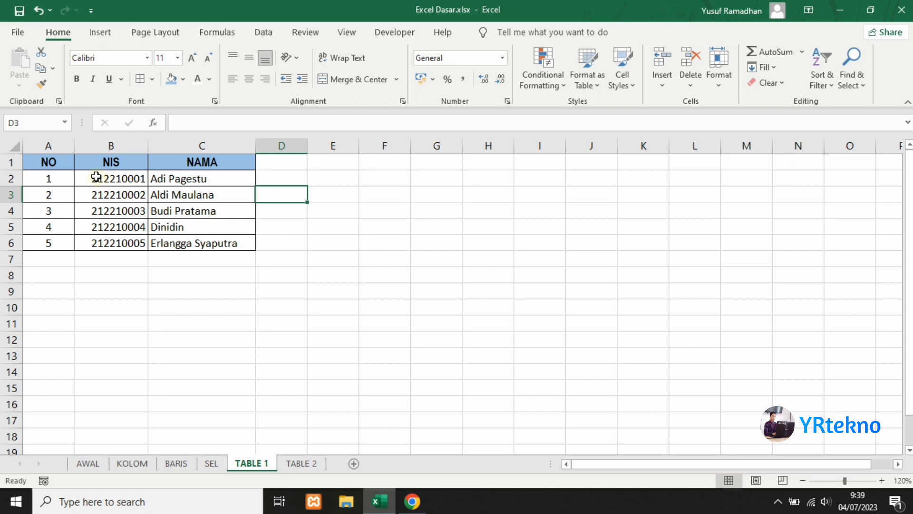
Center the NIS numbers in B2:B6 and move to the TABLE 2 sheet
{"action": "left_click_drag", "start_coordinate": [96, 177], "coordinate": [131, 241]}
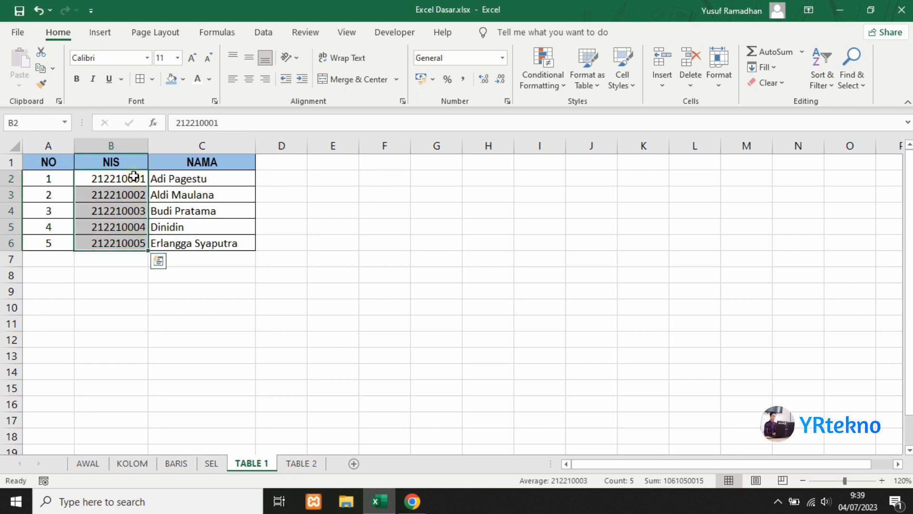
{"action": "left_click", "coordinate": [248, 79]}
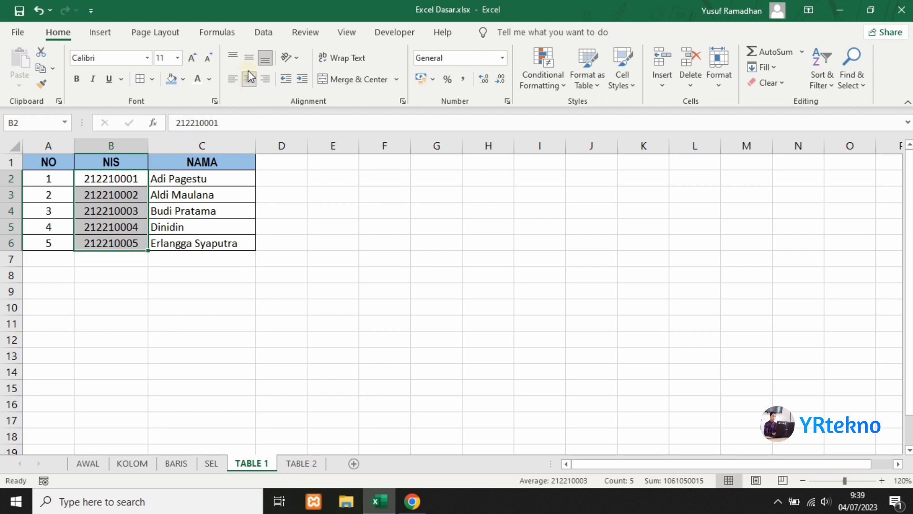
{"action": "left_click", "coordinate": [315, 195]}
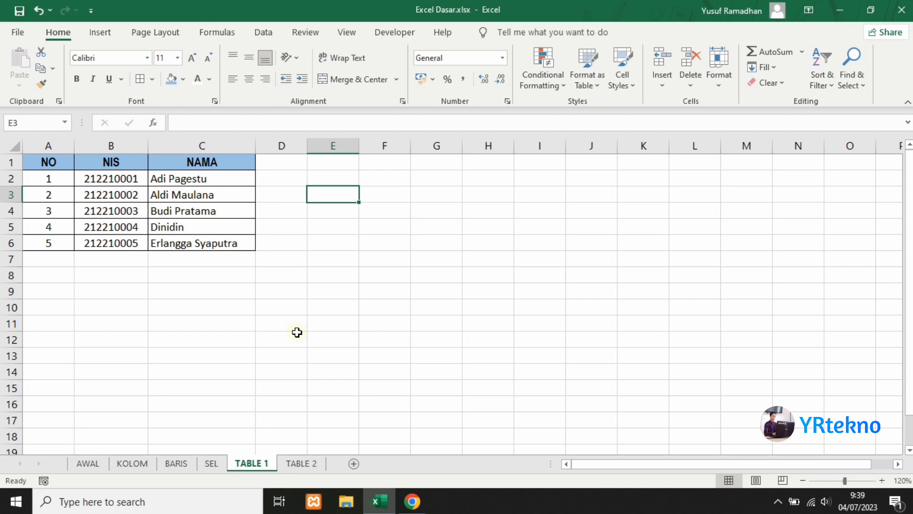
{"action": "left_click", "coordinate": [302, 464]}
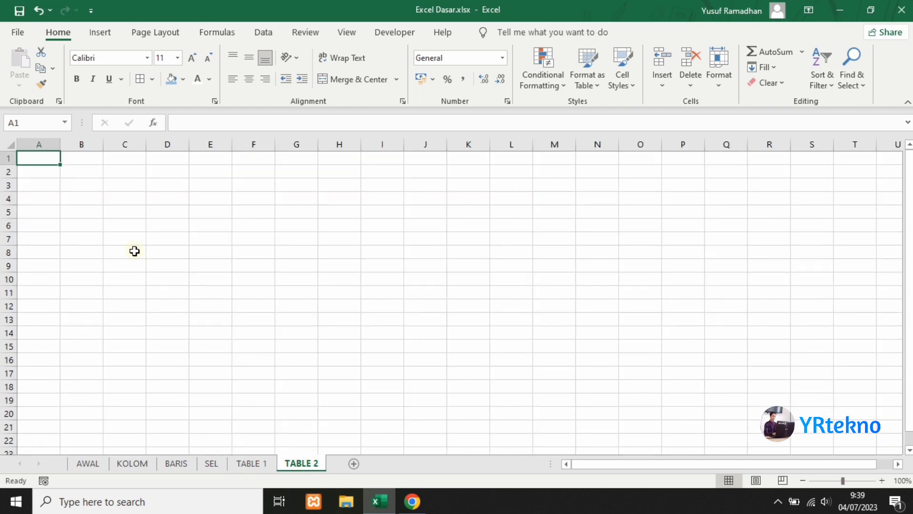
Type the title JENIS LAYANAN in cell A1
{"action": "type", "text": "jan"}
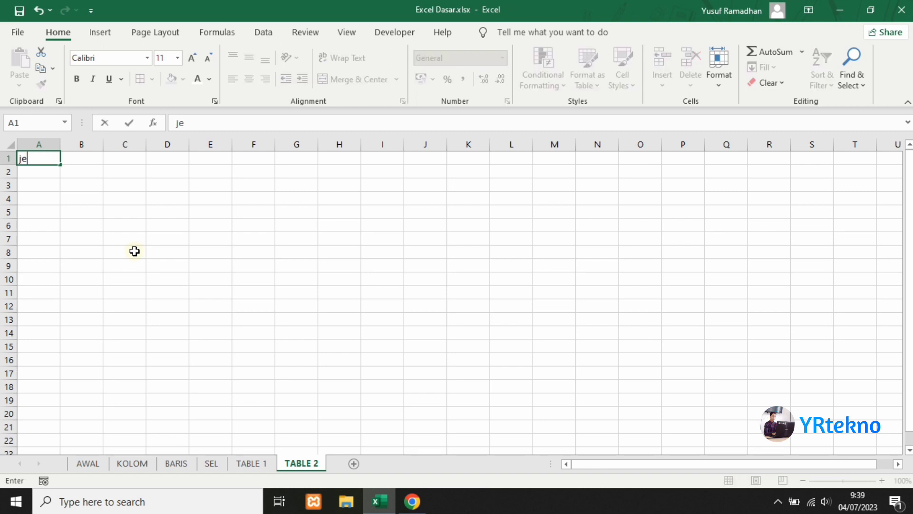
{"action": "key", "text": "BackSpace"}
{"action": "key", "text": "BackSpace"}
{"action": "type", "text": "ENIS LAYANAN"}
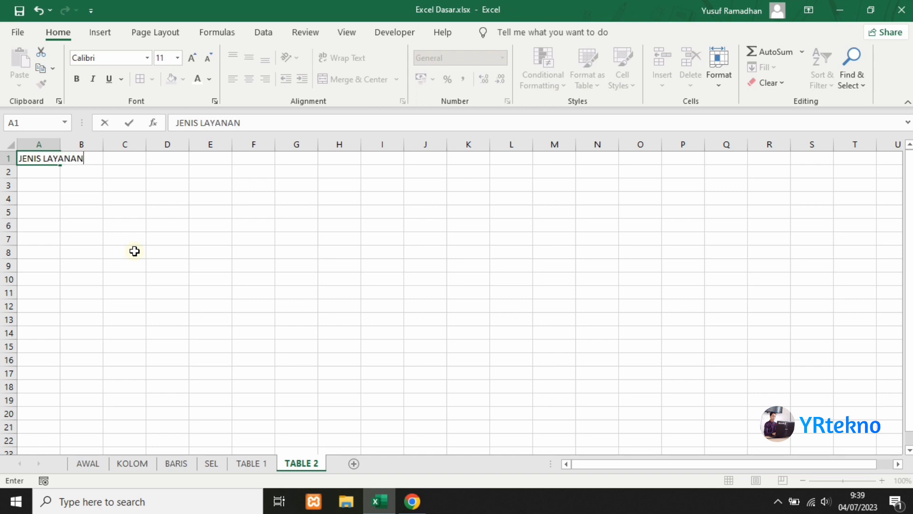
{"action": "key", "text": "Return"}
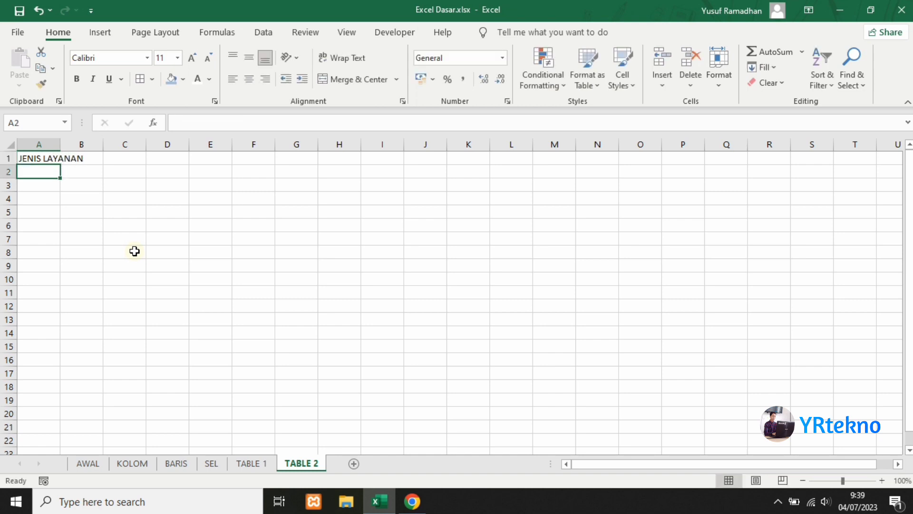
Enter headings NO, TANGGAL, LAYANAN, URL and LOGO across A2:E2
{"action": "type", "text": "NO"}
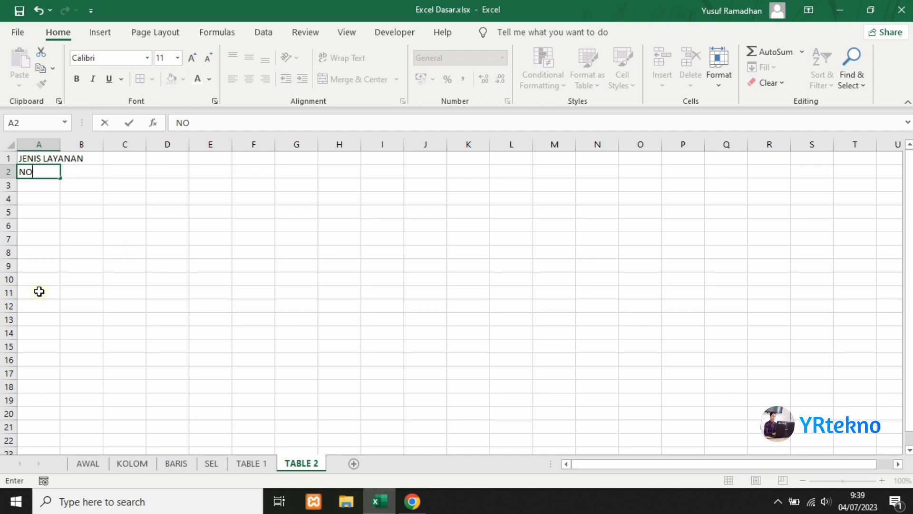
{"action": "left_click", "coordinate": [85, 175]}
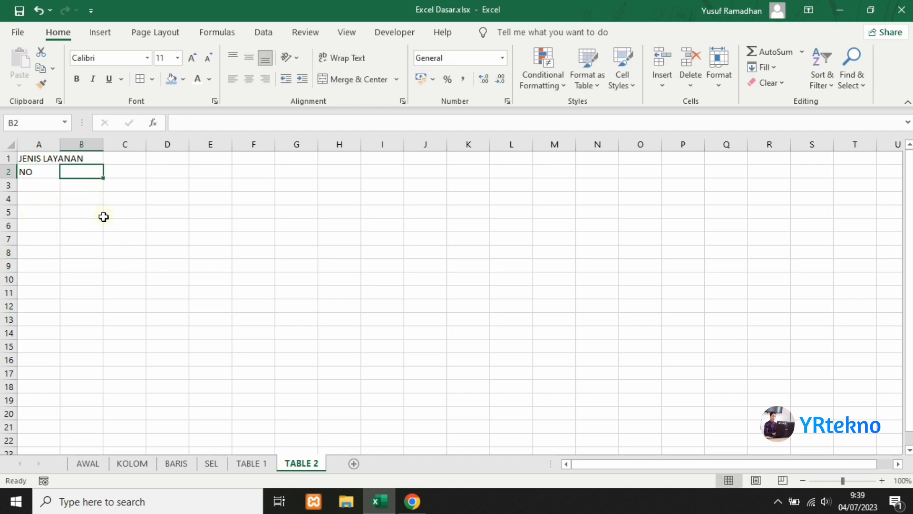
{"action": "type", "text": "TANGGAL"}
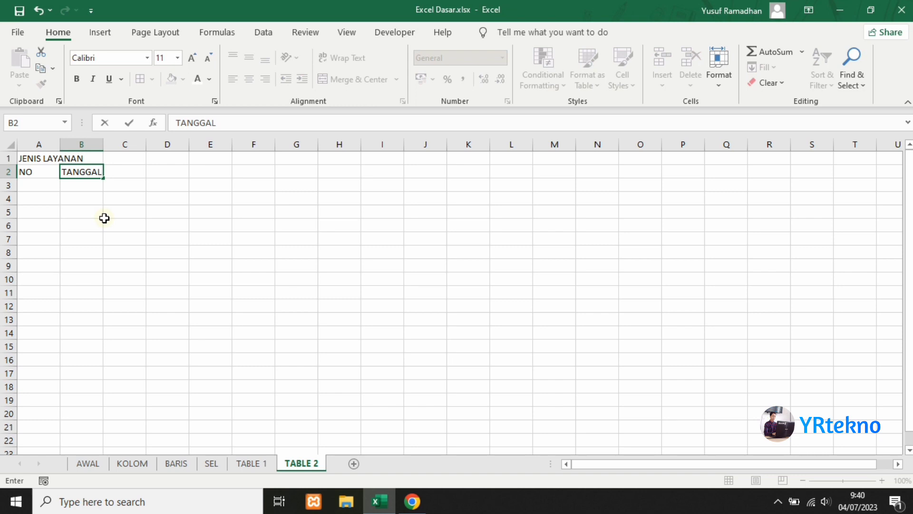
{"action": "left_click", "coordinate": [136, 176]}
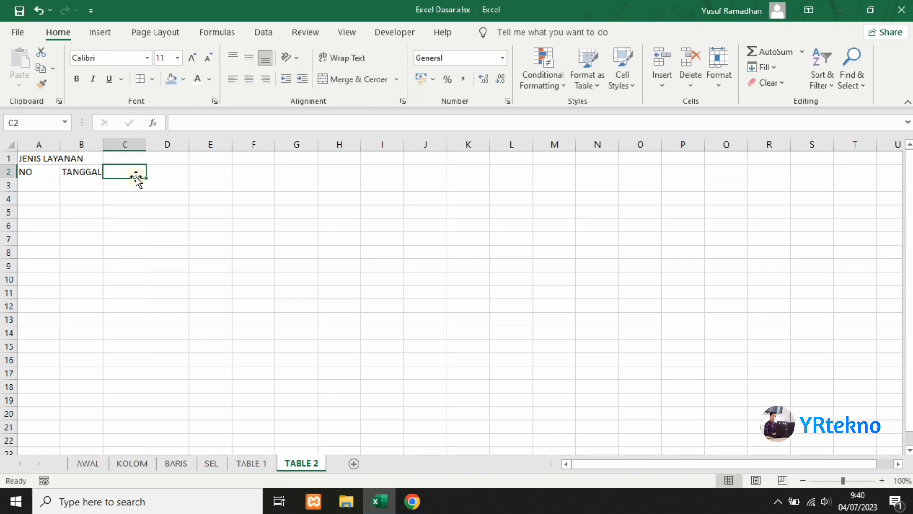
{"action": "type", "text": "J"}
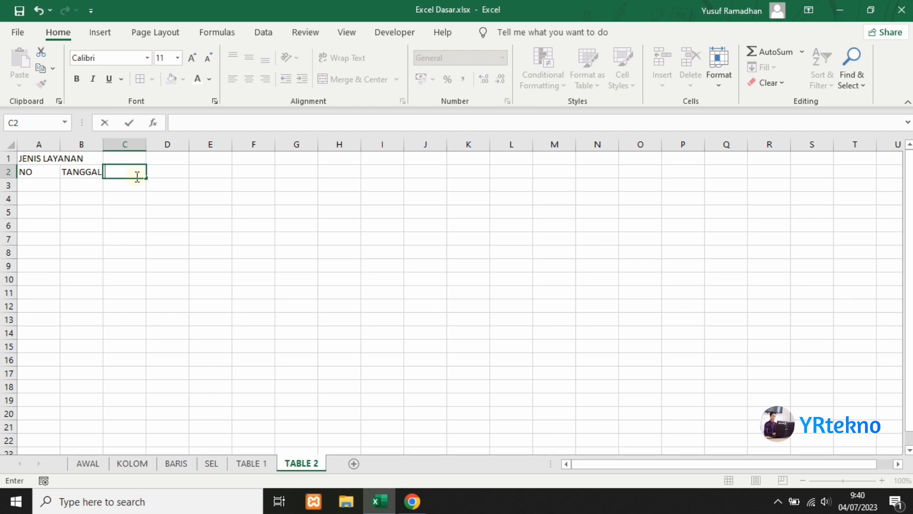
{"action": "type", "text": "AYANAN"}
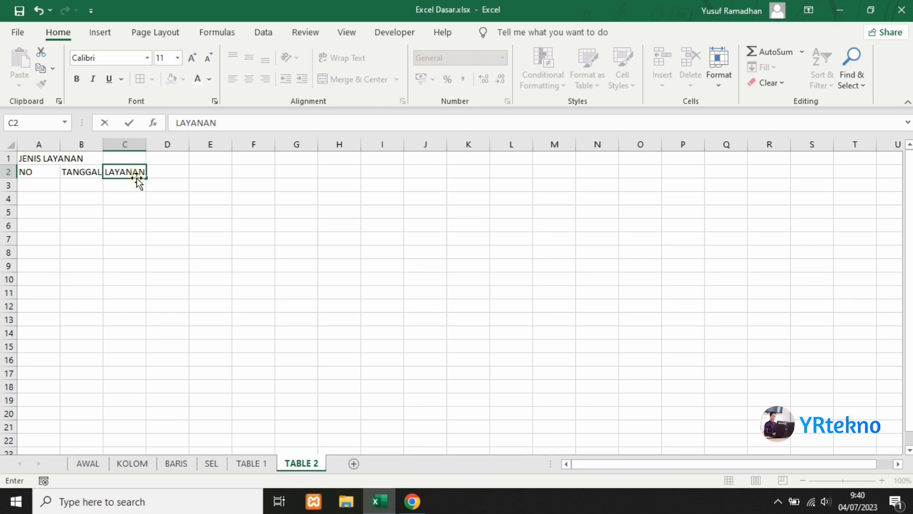
{"action": "left_click", "coordinate": [173, 170]}
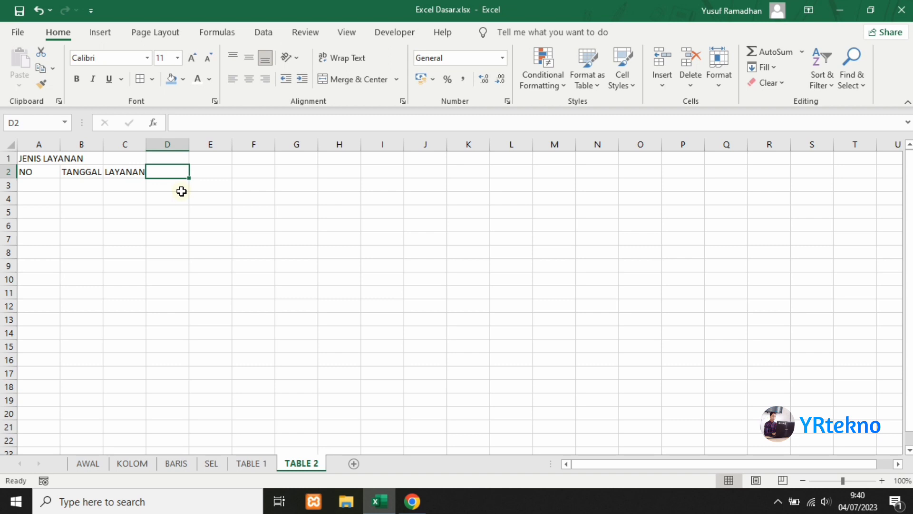
{"action": "type", "text": "URL"}
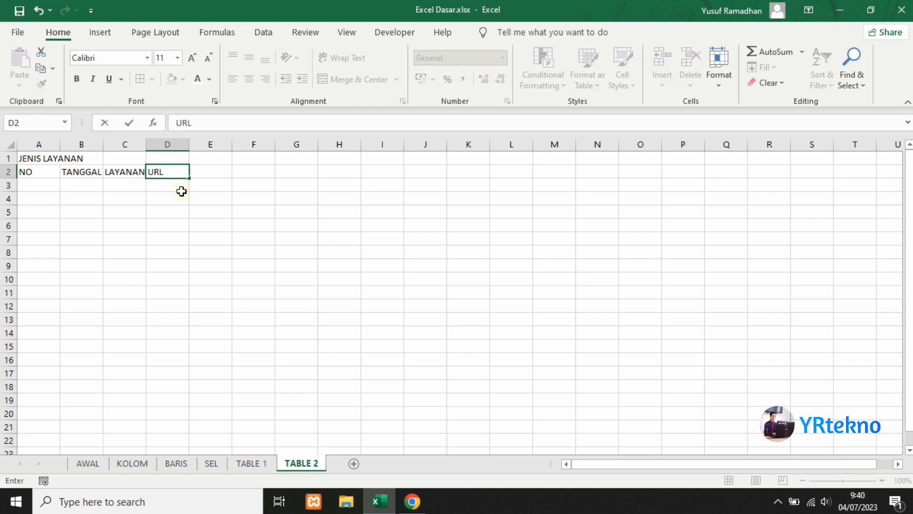
{"action": "left_click", "coordinate": [210, 171]}
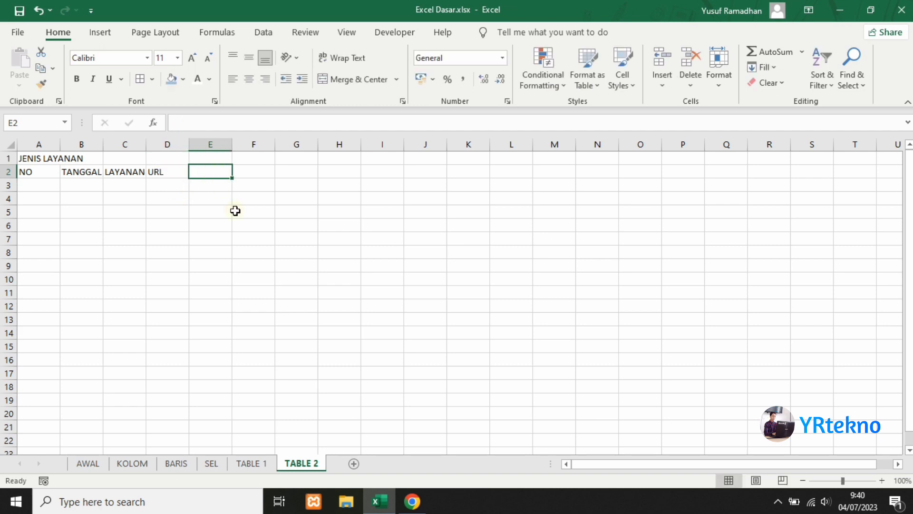
{"action": "type", "text": "LOGO"}
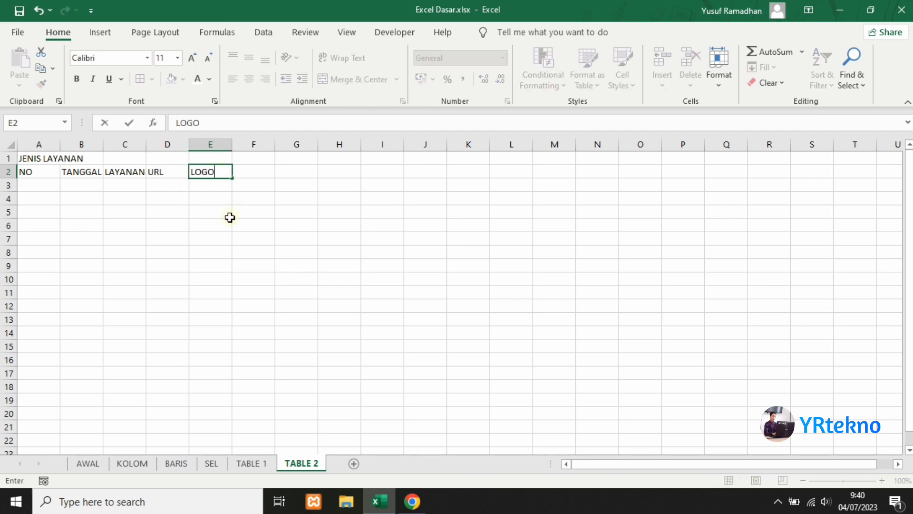
{"action": "left_click", "coordinate": [237, 223]}
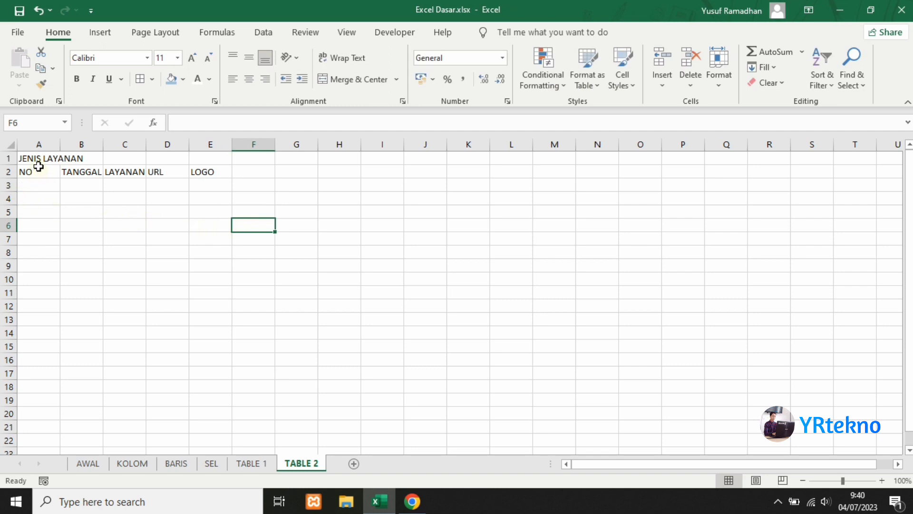
Make the title and header rows A1:E2 bold in Arial Narrow
{"action": "left_click_drag", "start_coordinate": [31, 158], "coordinate": [210, 171]}
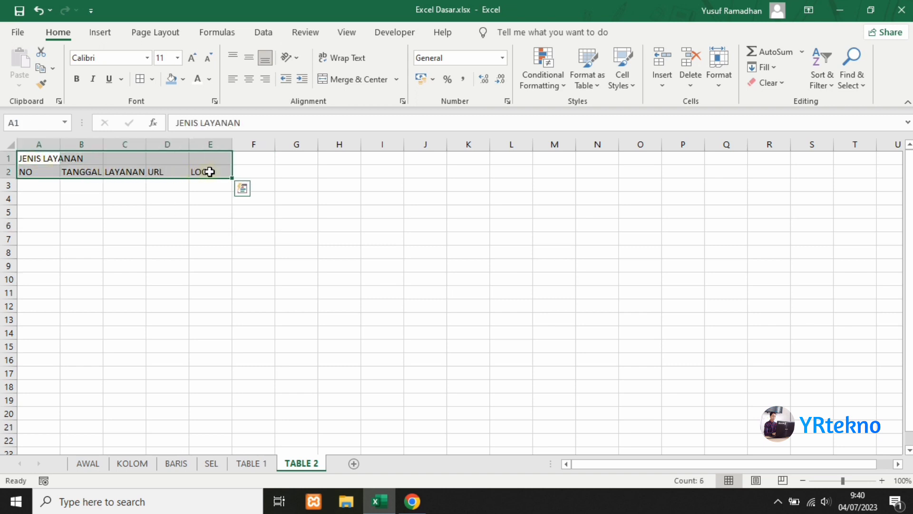
{"action": "left_click", "coordinate": [79, 83]}
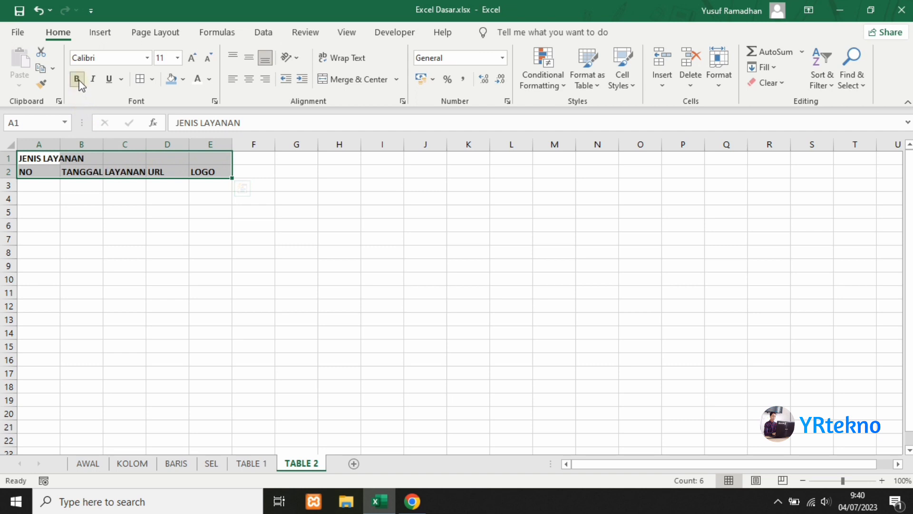
{"action": "left_click", "coordinate": [147, 59]}
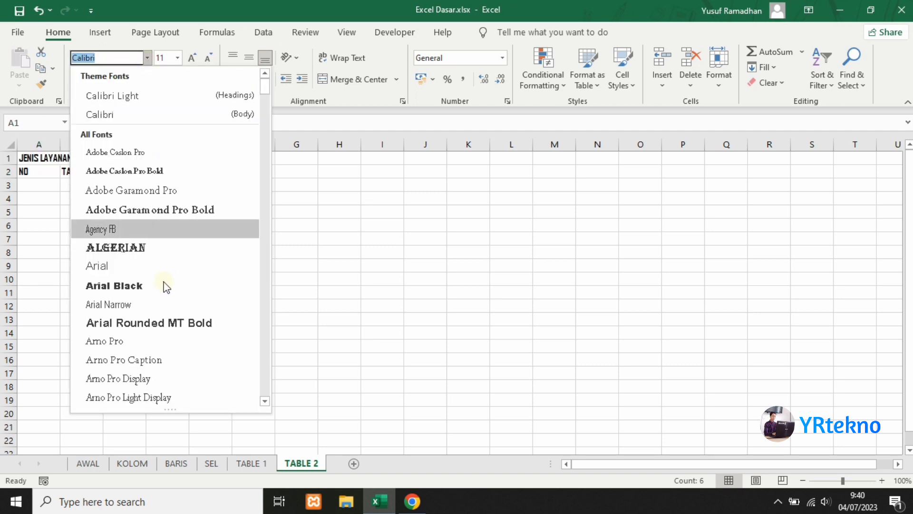
{"action": "left_click", "coordinate": [129, 307]}
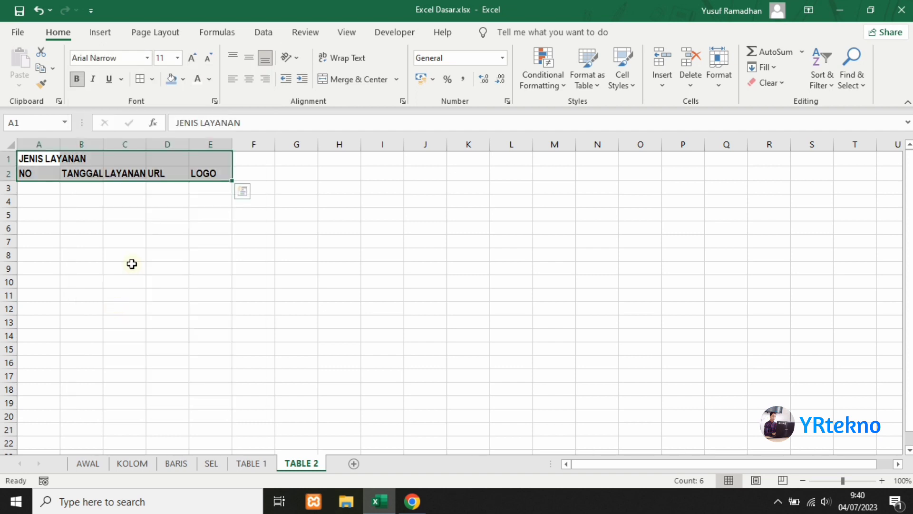
{"action": "left_click", "coordinate": [223, 275]}
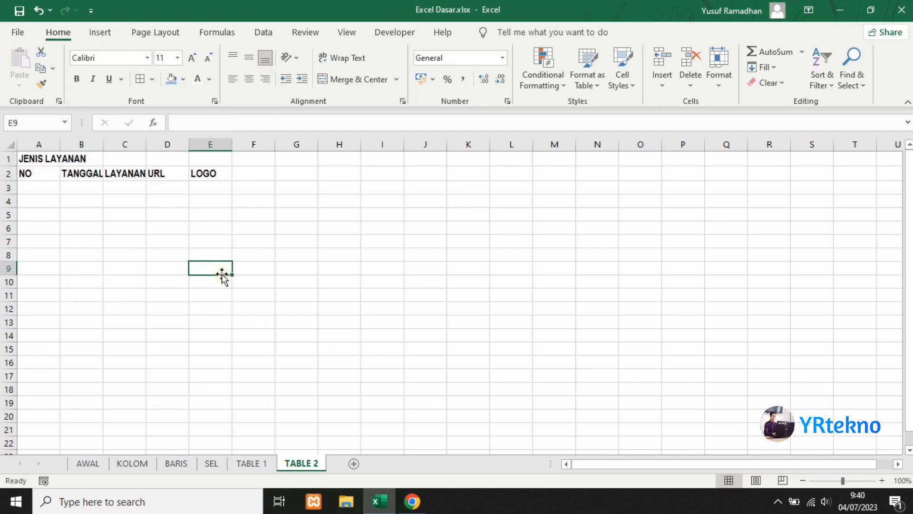
Narrow column A to fit NO and widen columns B–E to fit their headers
{"action": "left_click", "coordinate": [33, 173]}
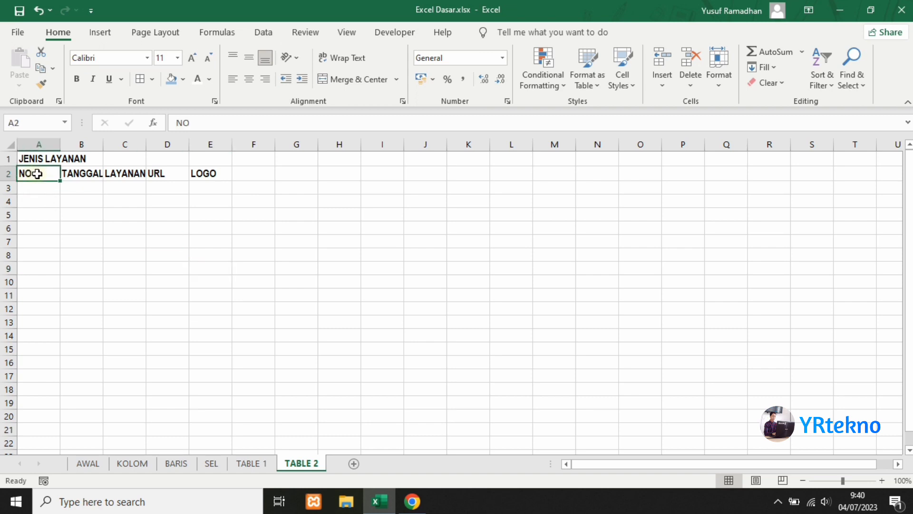
{"action": "left_click", "coordinate": [65, 199]}
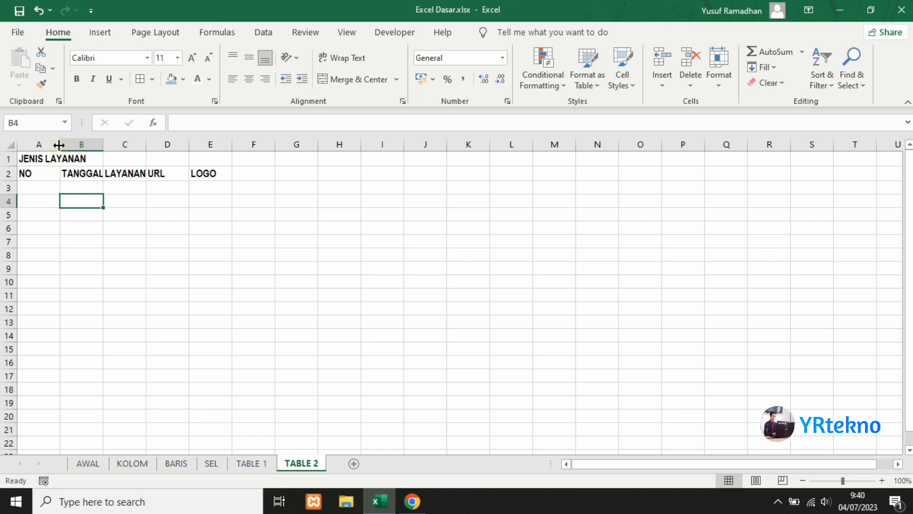
{"action": "left_click_drag", "start_coordinate": [59, 145], "coordinate": [48, 145]}
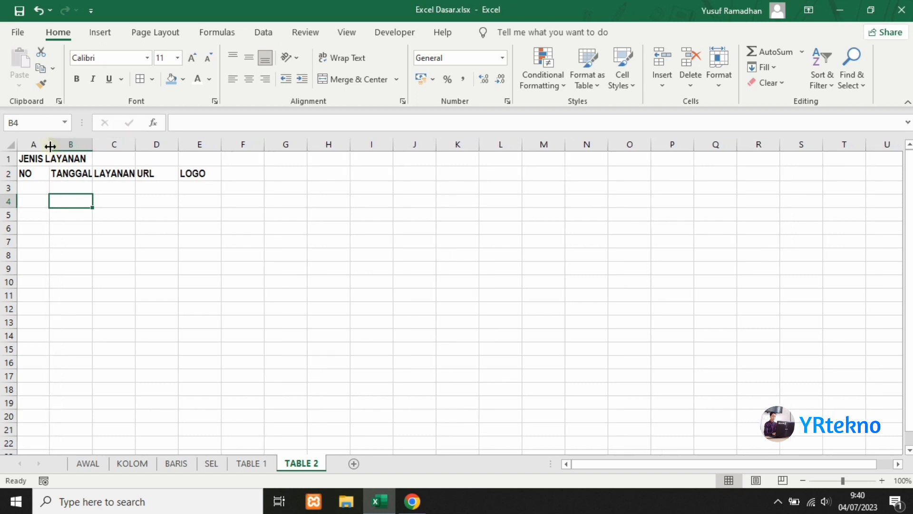
{"action": "left_click", "coordinate": [88, 175]}
{"action": "left_click_drag", "start_coordinate": [93, 144], "coordinate": [168, 148]}
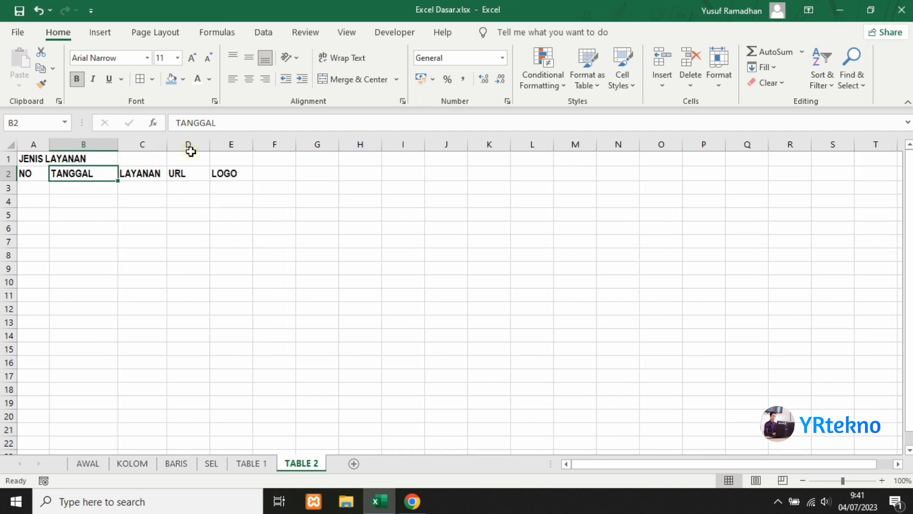
{"action": "left_click_drag", "start_coordinate": [170, 145], "coordinate": [326, 151]}
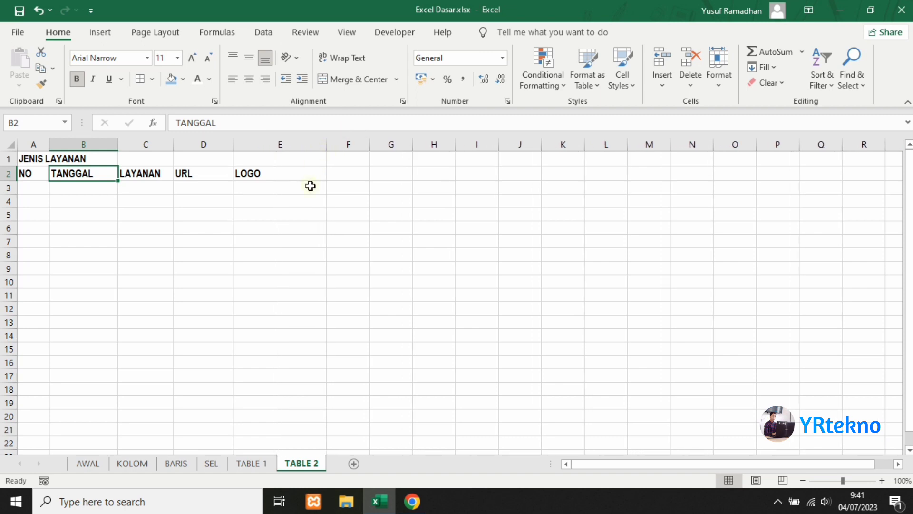
{"action": "left_click", "coordinate": [303, 264]}
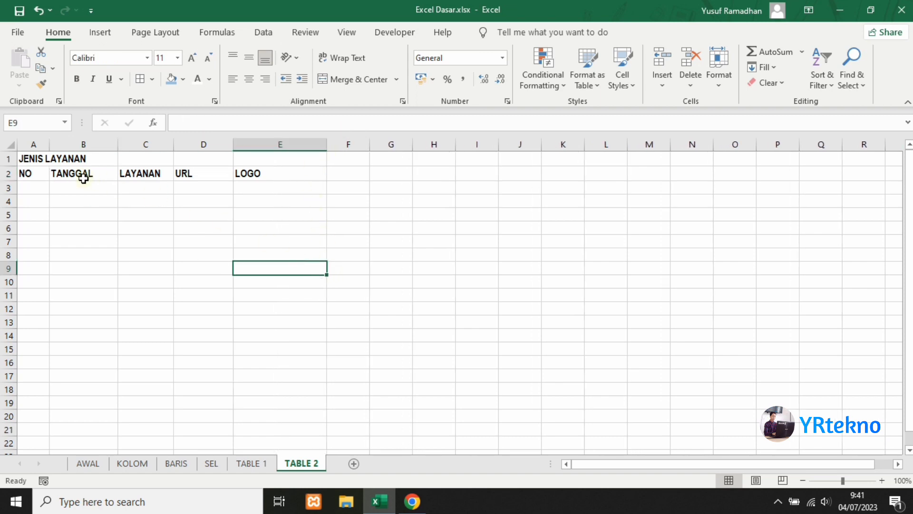
Center the header labels NO through LOGO horizontally and vertically
{"action": "left_click_drag", "start_coordinate": [26, 172], "coordinate": [279, 173]}
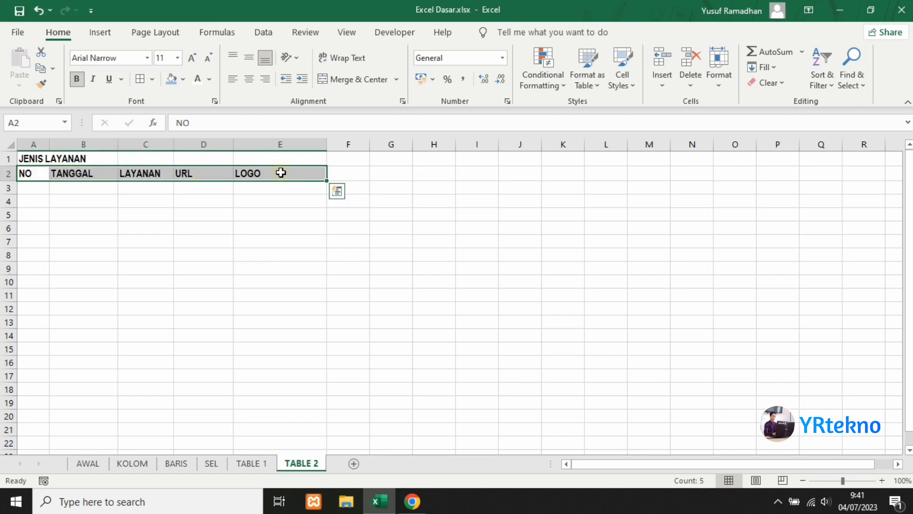
{"action": "left_click", "coordinate": [249, 79]}
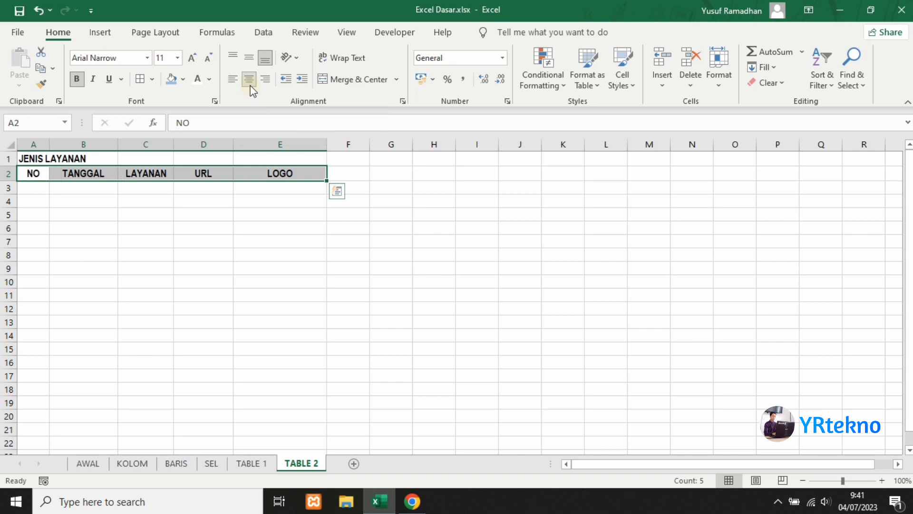
{"action": "left_click", "coordinate": [247, 58]}
{"action": "left_click", "coordinate": [365, 186]}
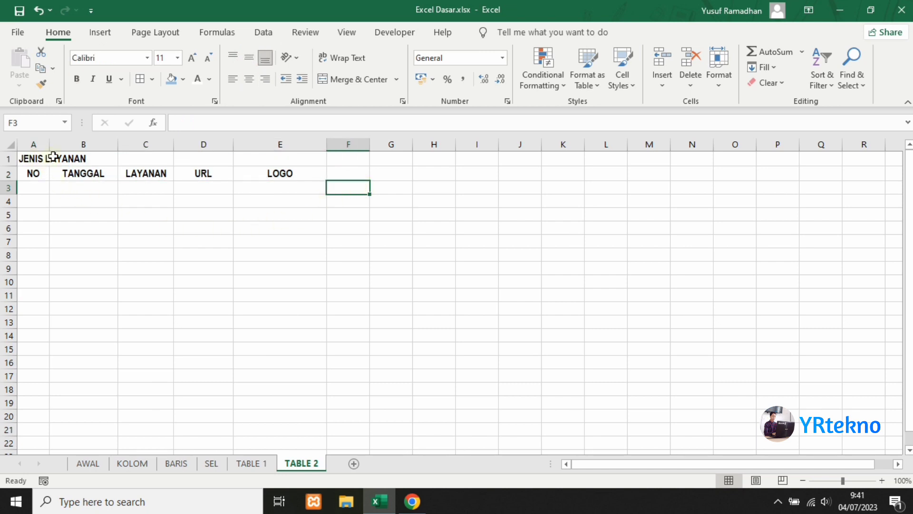
Merge and center the JENIS LAYANAN title across A1:E1
{"action": "left_click_drag", "start_coordinate": [27, 158], "coordinate": [289, 161]}
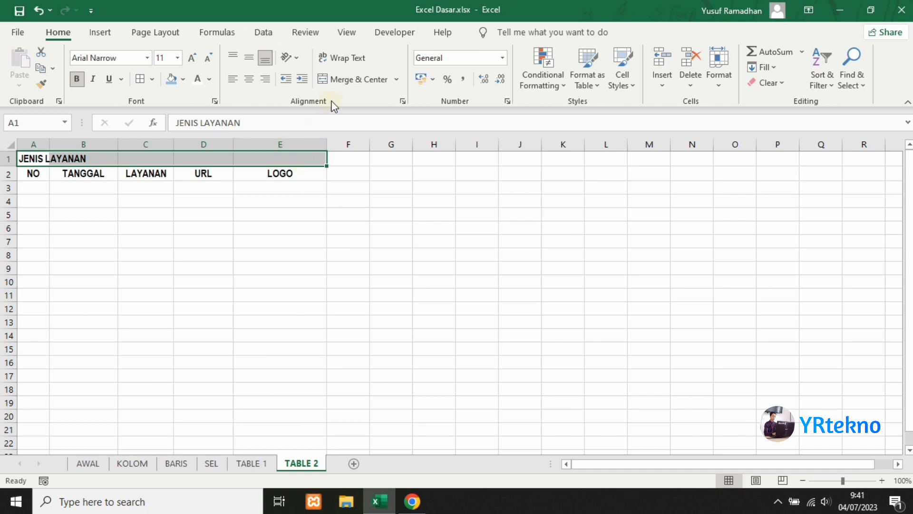
{"action": "left_click", "coordinate": [350, 81]}
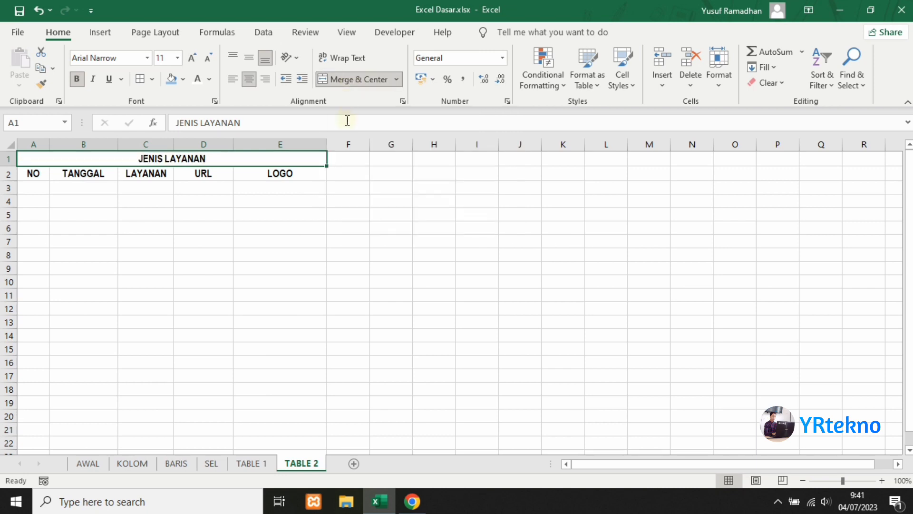
{"action": "left_click", "coordinate": [350, 173]}
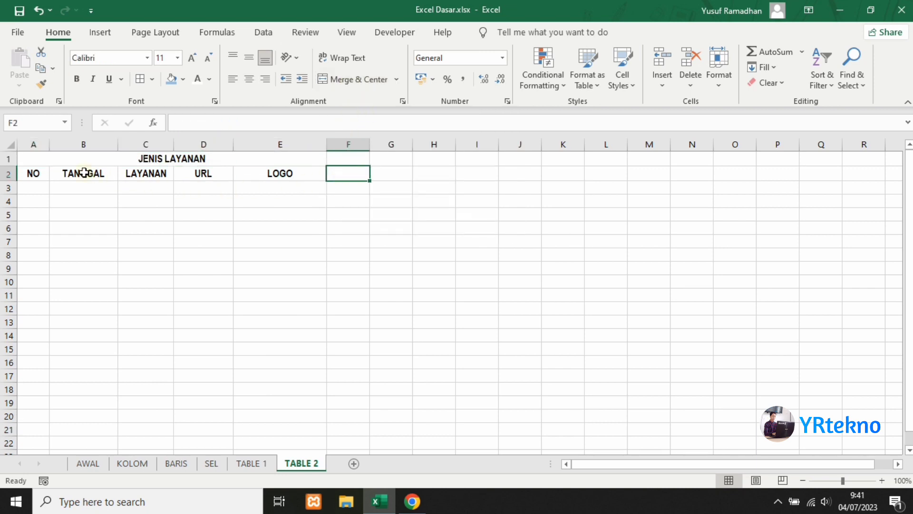
{"action": "left_click", "coordinate": [29, 162]}
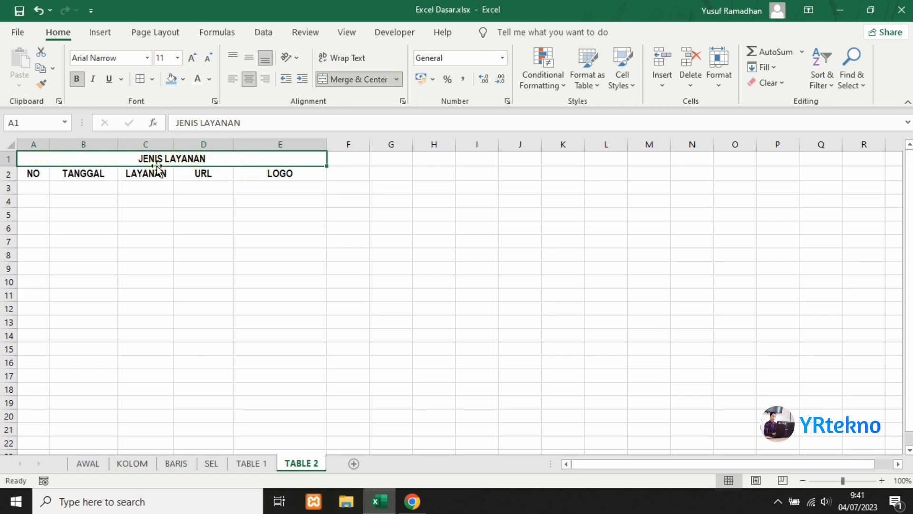
{"action": "left_click", "coordinate": [333, 190]}
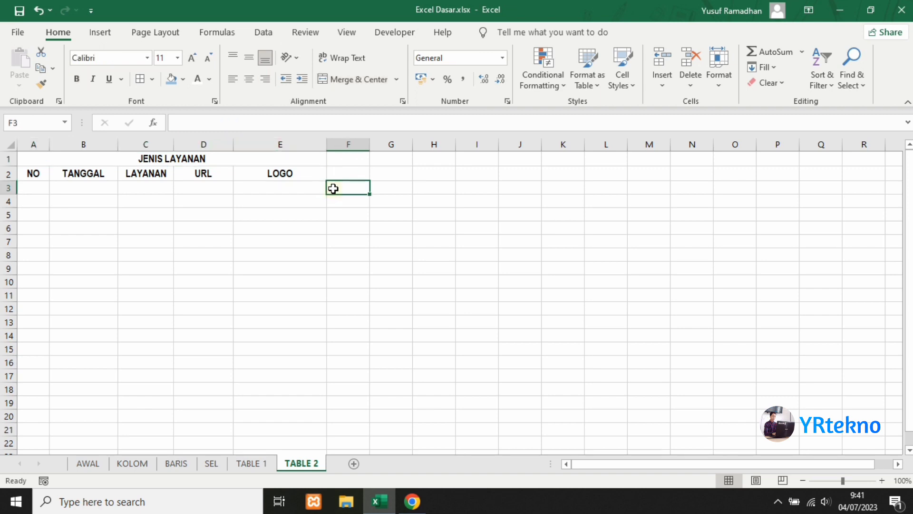
Shade A1:E2 light blue and give every cell in A1:E8 a border
{"action": "left_click_drag", "start_coordinate": [41, 158], "coordinate": [278, 173]}
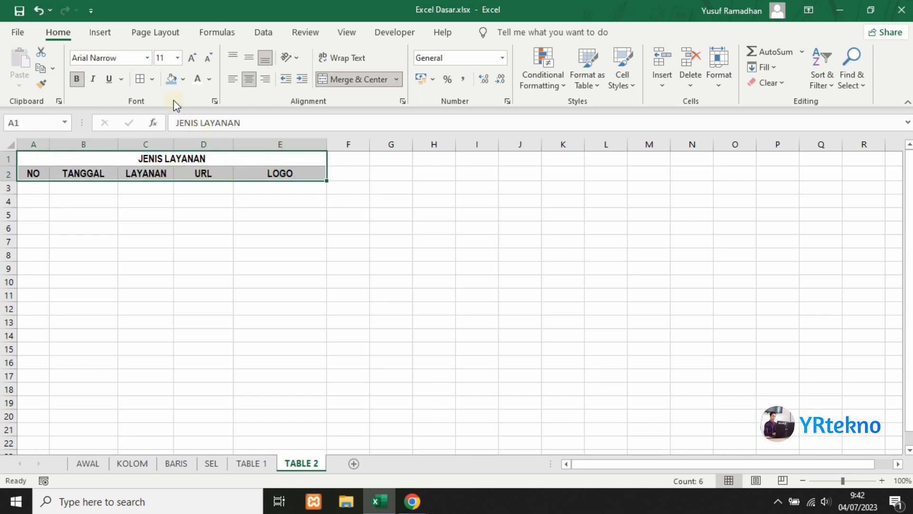
{"action": "left_click", "coordinate": [170, 80]}
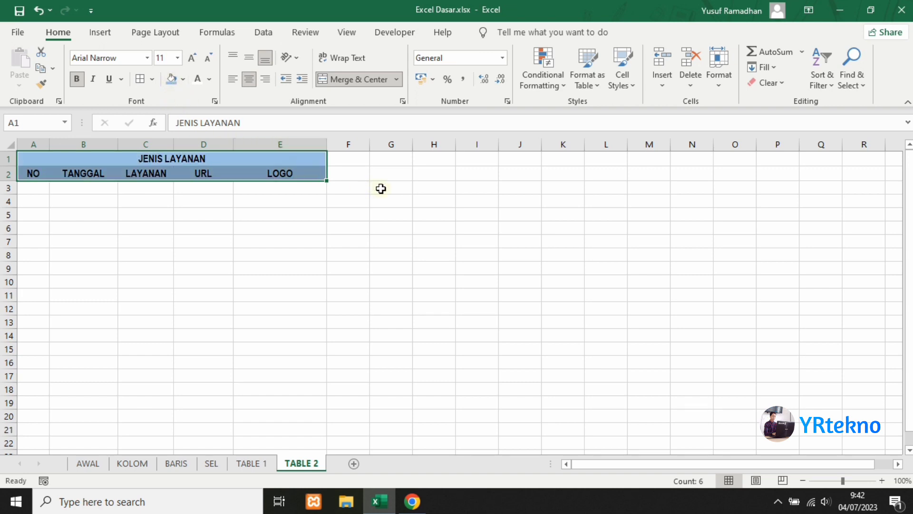
{"action": "left_click", "coordinate": [262, 213]}
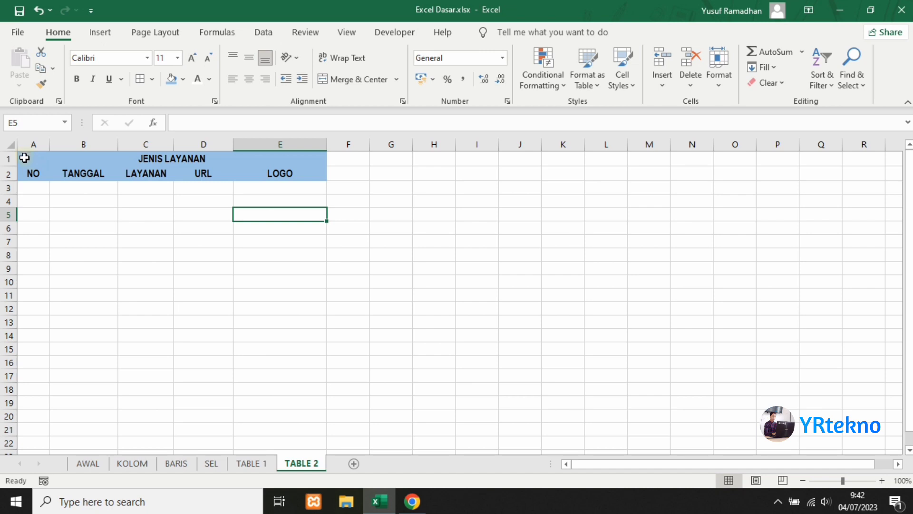
{"action": "left_click_drag", "start_coordinate": [29, 158], "coordinate": [129, 254]}
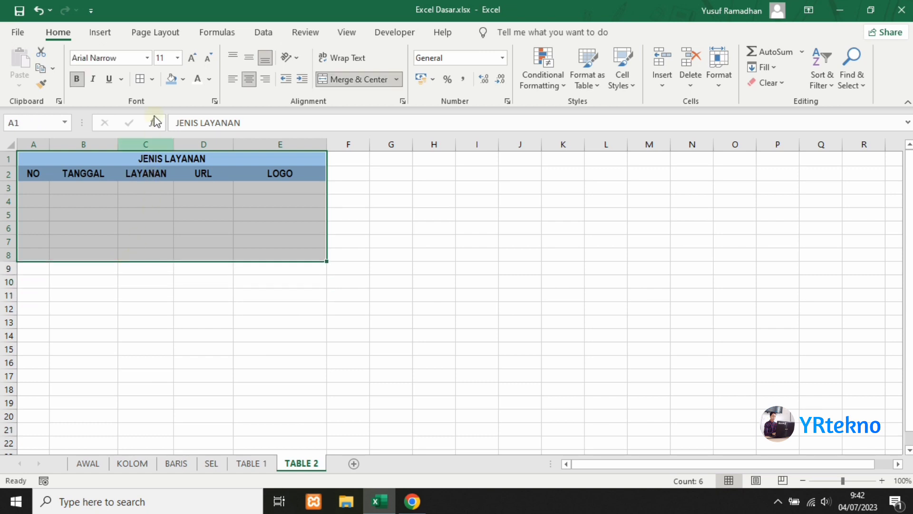
{"action": "left_click", "coordinate": [140, 79]}
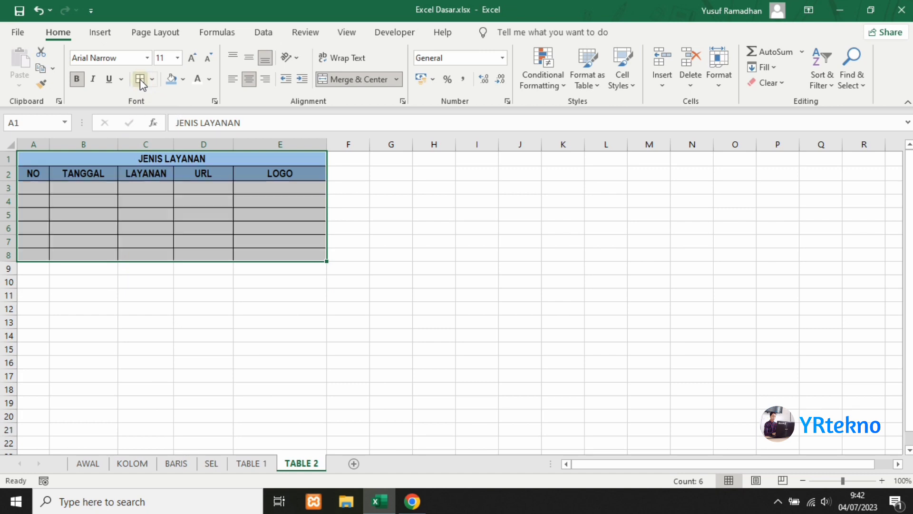
{"action": "left_click", "coordinate": [397, 186]}
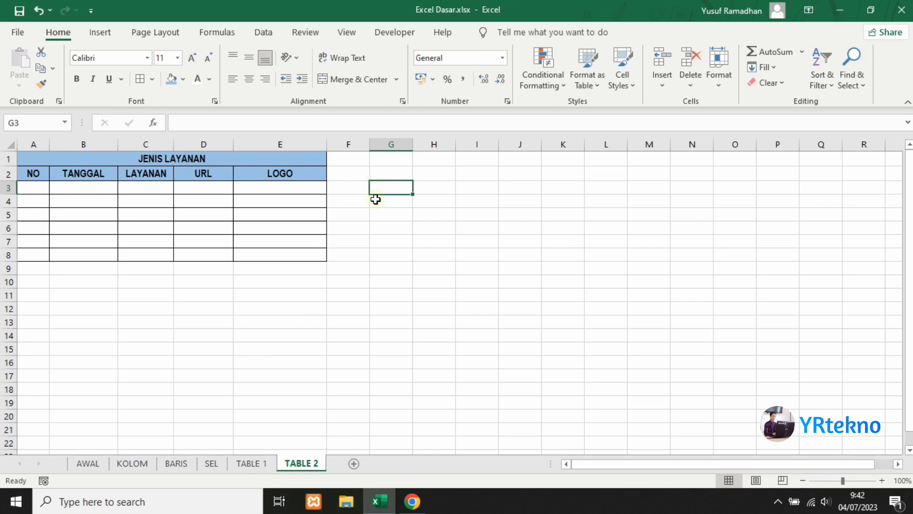
Type 1 and 2 into A3 and A4 under NO
{"action": "left_click", "coordinate": [37, 188]}
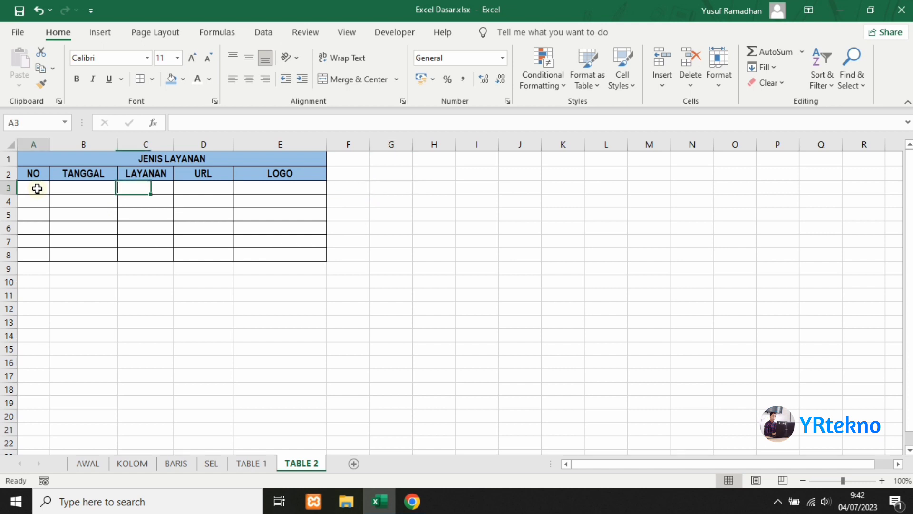
{"action": "type", "text": "1"}
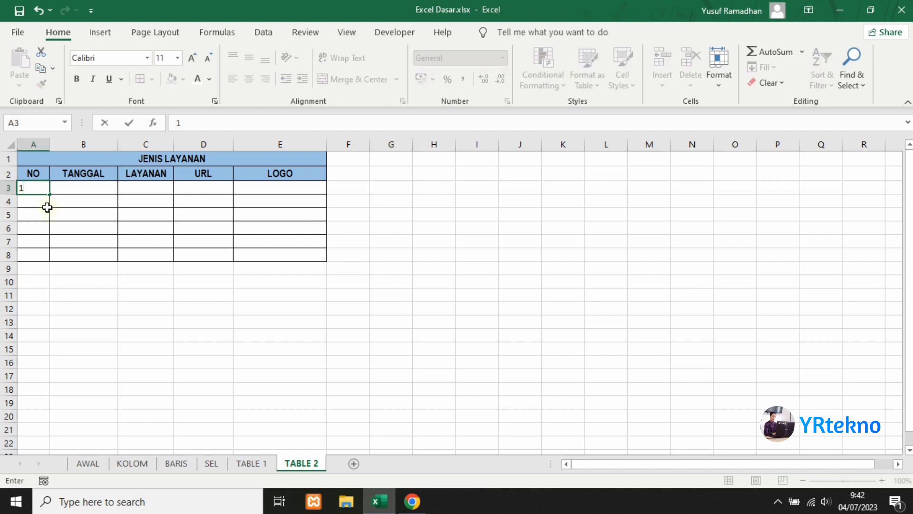
{"action": "key", "text": "Return"}
{"action": "type", "text": "2"}
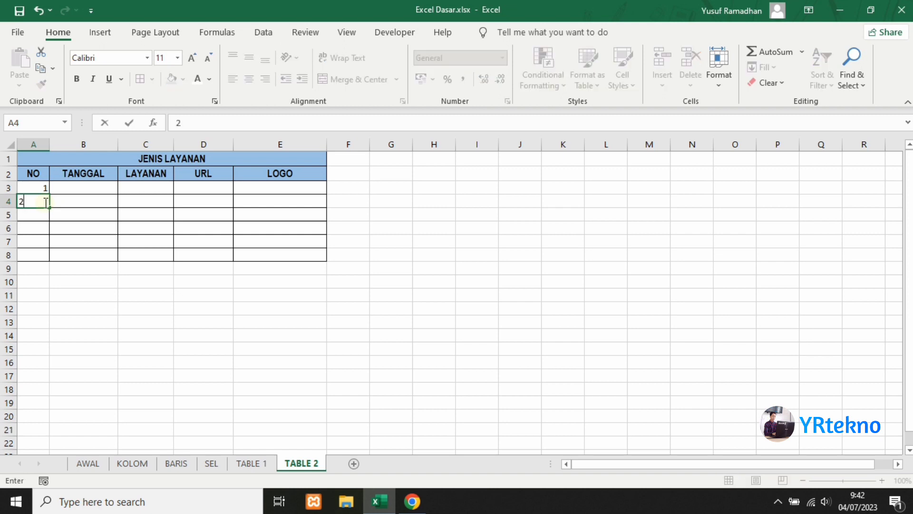
{"action": "key", "text": "Return"}
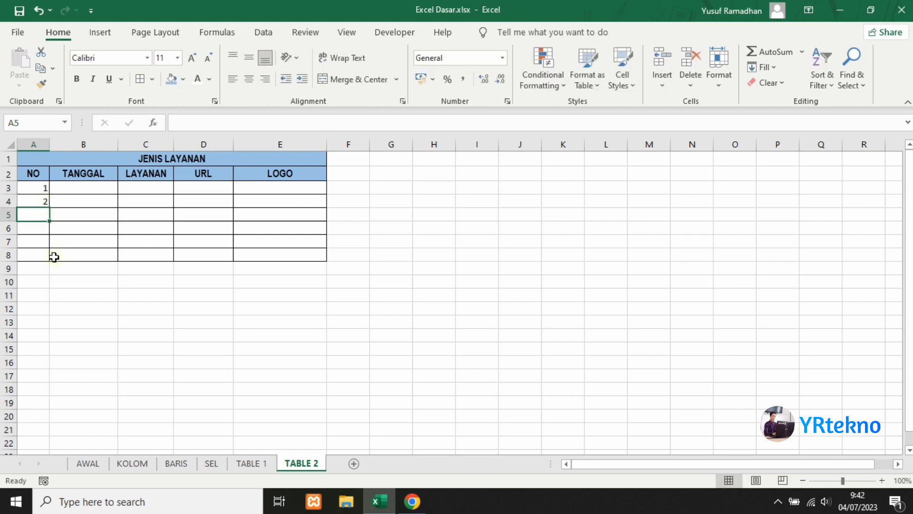
Fill the numbering down to 6 in A8 and center the numbers
{"action": "left_click", "coordinate": [43, 188]}
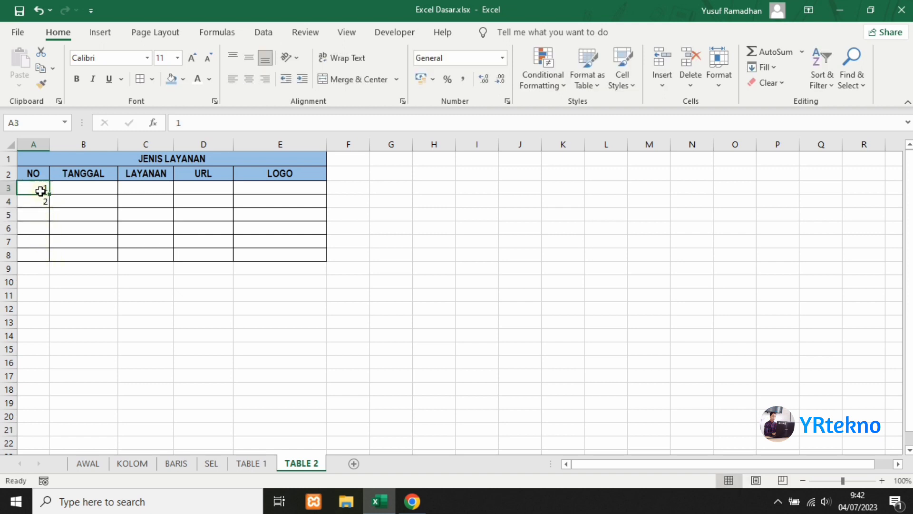
{"action": "left_click_drag", "start_coordinate": [50, 193], "coordinate": [51, 205]}
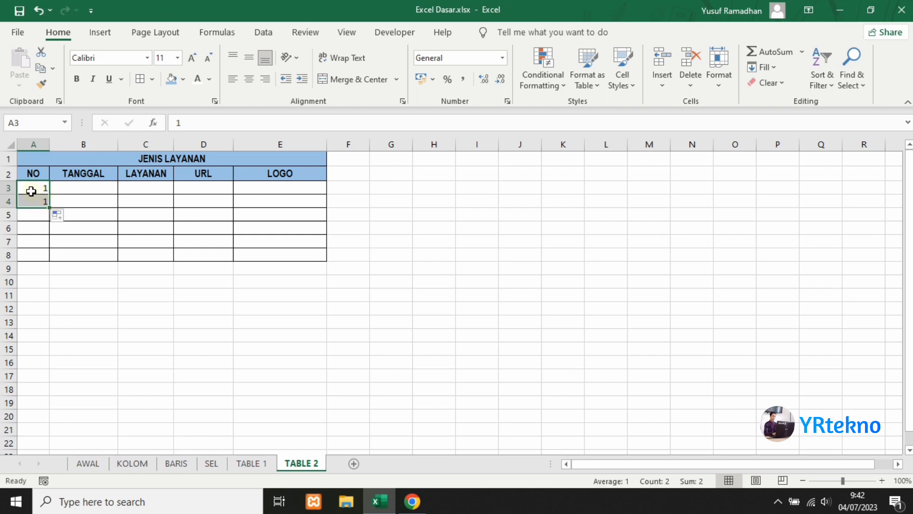
{"action": "key", "text": "ctrl+z"}
{"action": "left_click", "coordinate": [72, 219]}
{"action": "left_click_drag", "start_coordinate": [33, 185], "coordinate": [52, 221]}
{"action": "left_click_drag", "start_coordinate": [53, 258], "coordinate": [52, 259]}
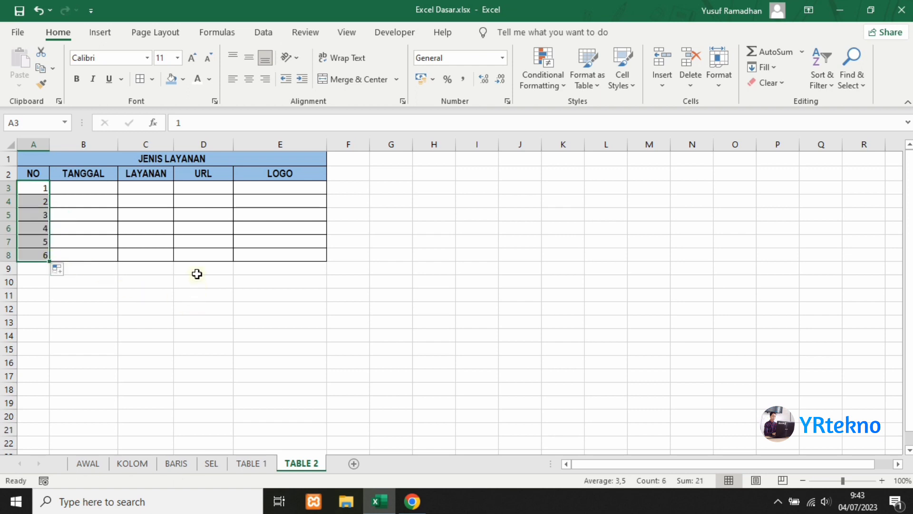
{"action": "left_click", "coordinate": [250, 82]}
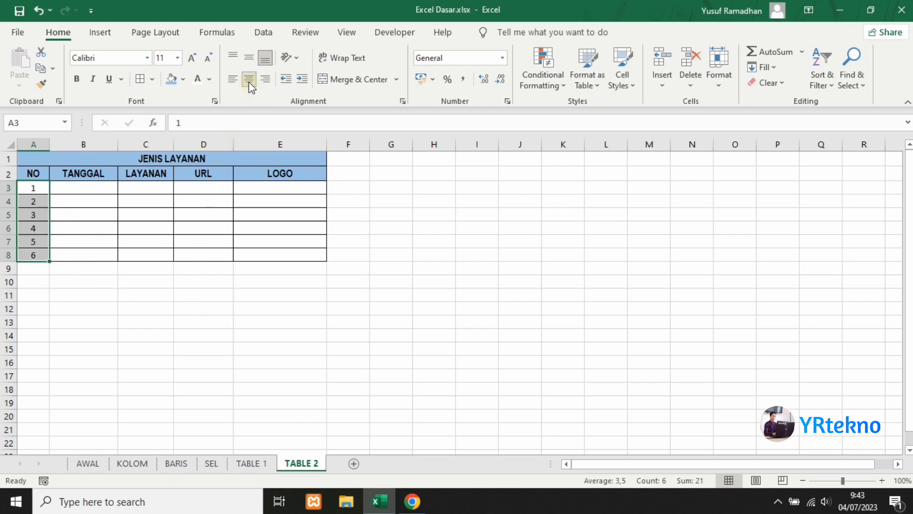
{"action": "left_click", "coordinate": [349, 196]}
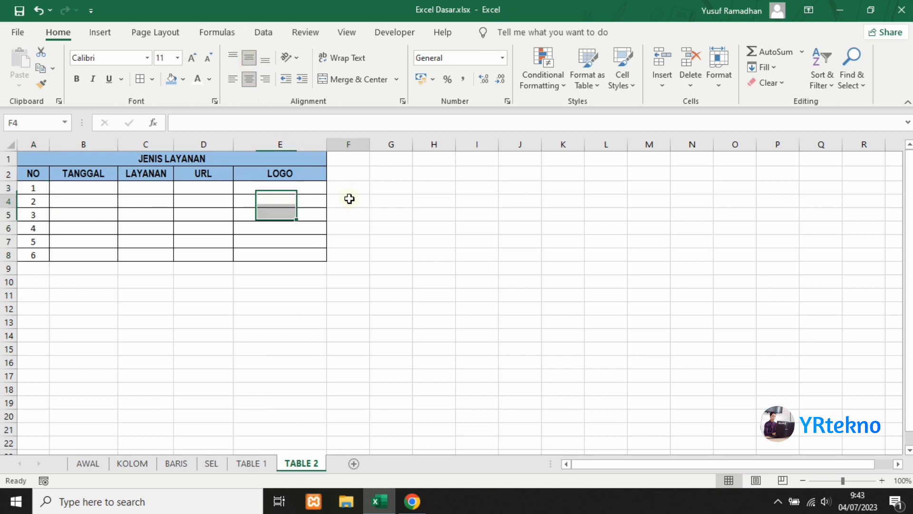
Enter the first two dates, 04/07/2023 in B3 and 05/08/2023 in B4
{"action": "left_click", "coordinate": [88, 187]}
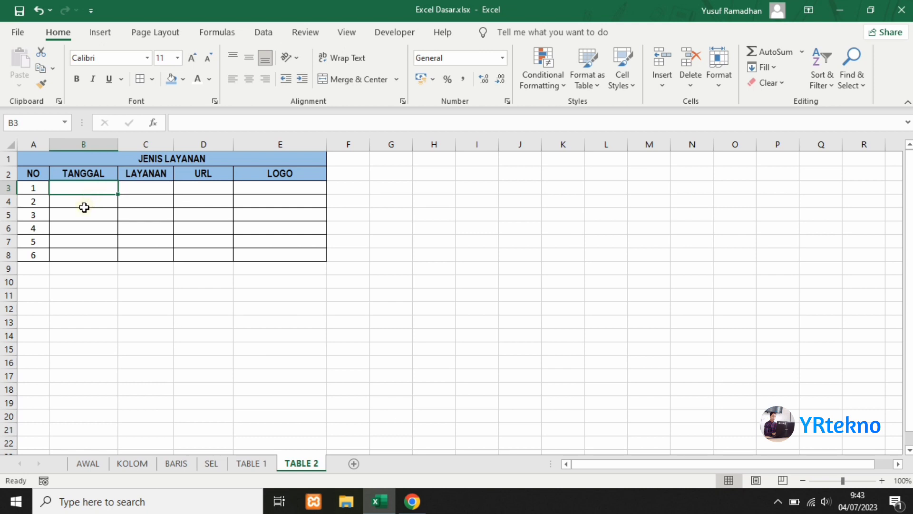
{"action": "type", "text": "04/07"}
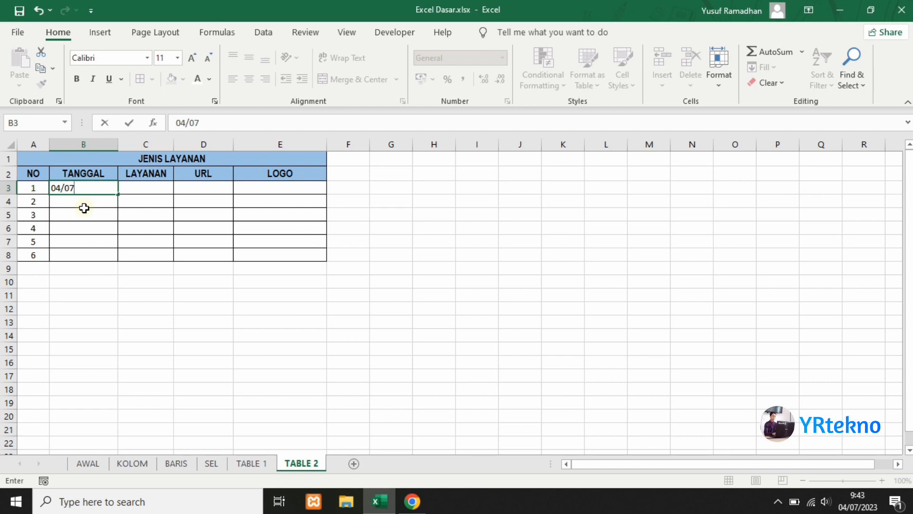
{"action": "type", "text": "/2023"}
{"action": "key", "text": "Return"}
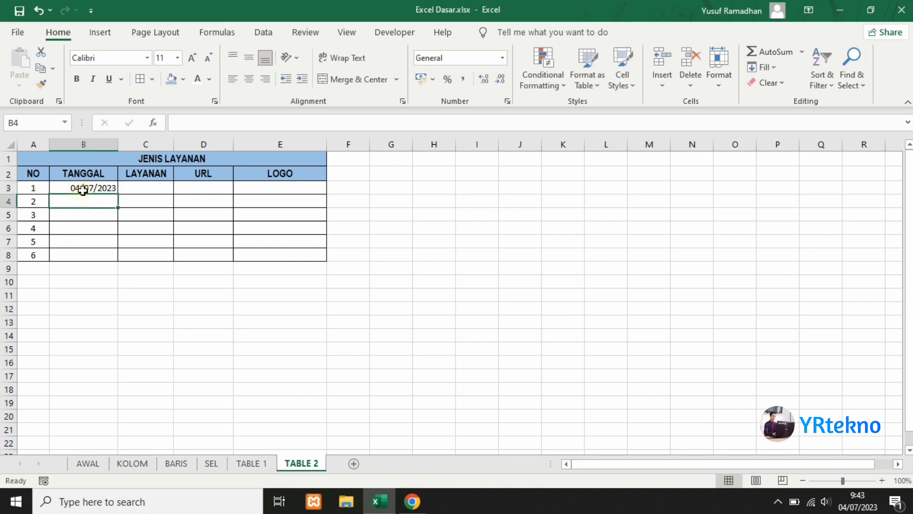
{"action": "type", "text": "05/08"}
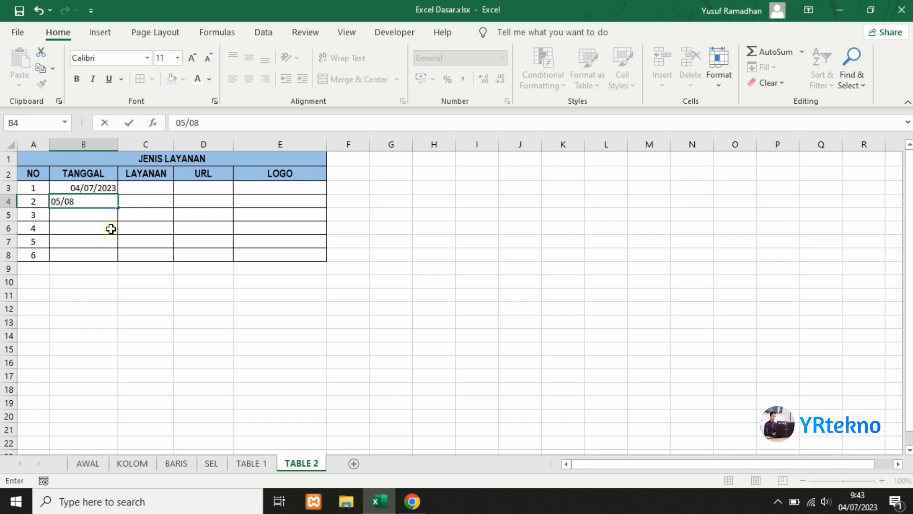
{"action": "type", "text": "/2023"}
{"action": "key", "text": "Return"}
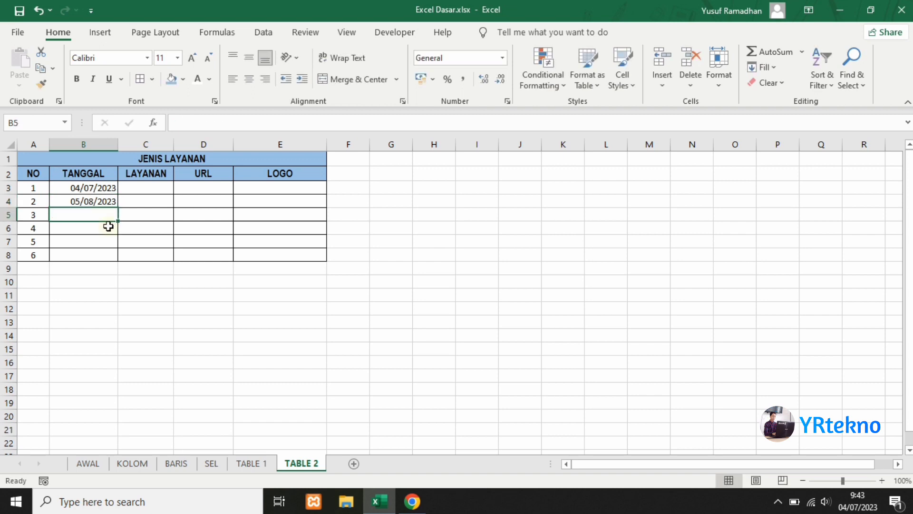
Extend the date series down to B8 and centre the dates horizontally and vertically
{"action": "left_click_drag", "start_coordinate": [100, 187], "coordinate": [119, 262]}
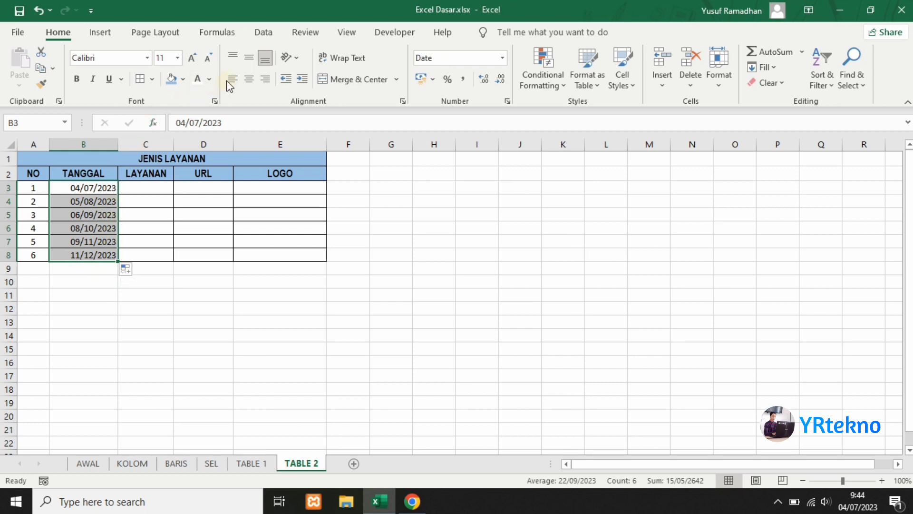
{"action": "left_click", "coordinate": [249, 81]}
{"action": "left_click", "coordinate": [249, 58]}
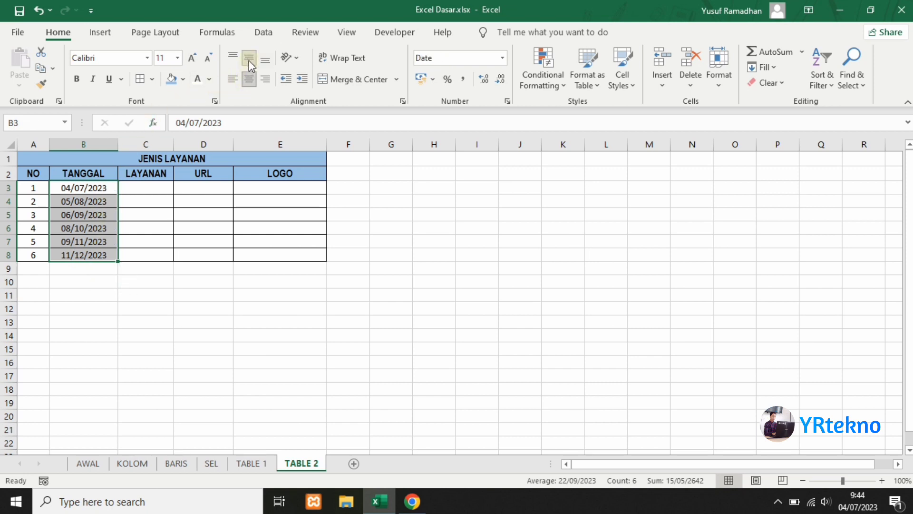
{"action": "left_click", "coordinate": [187, 296]}
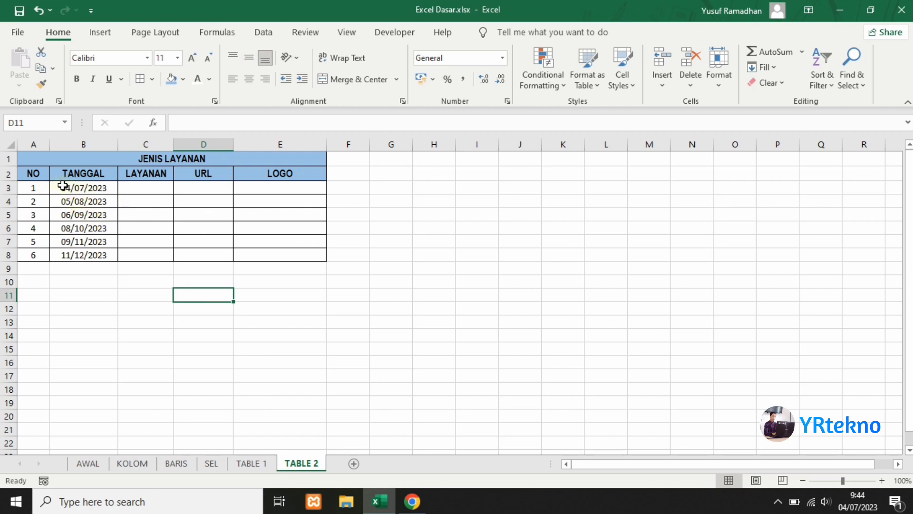
{"action": "left_click_drag", "start_coordinate": [63, 185], "coordinate": [104, 259]}
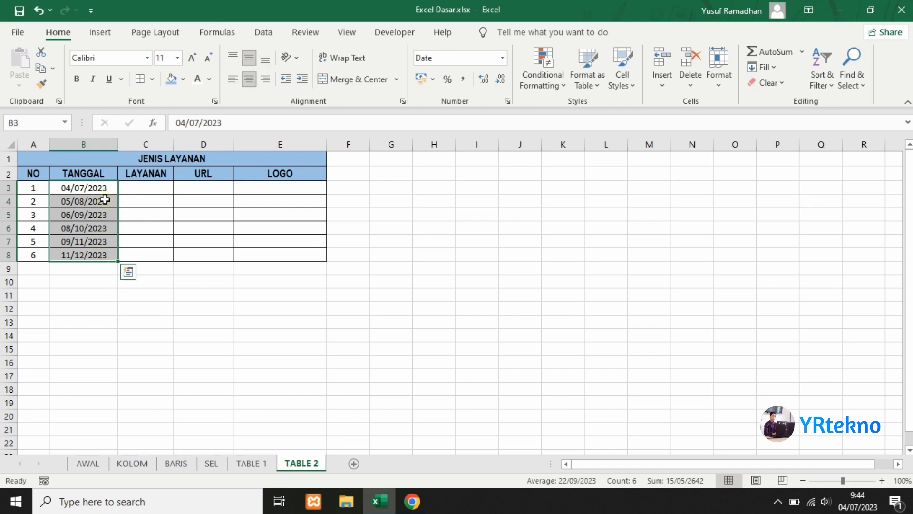
{"action": "right_click", "coordinate": [85, 214]}
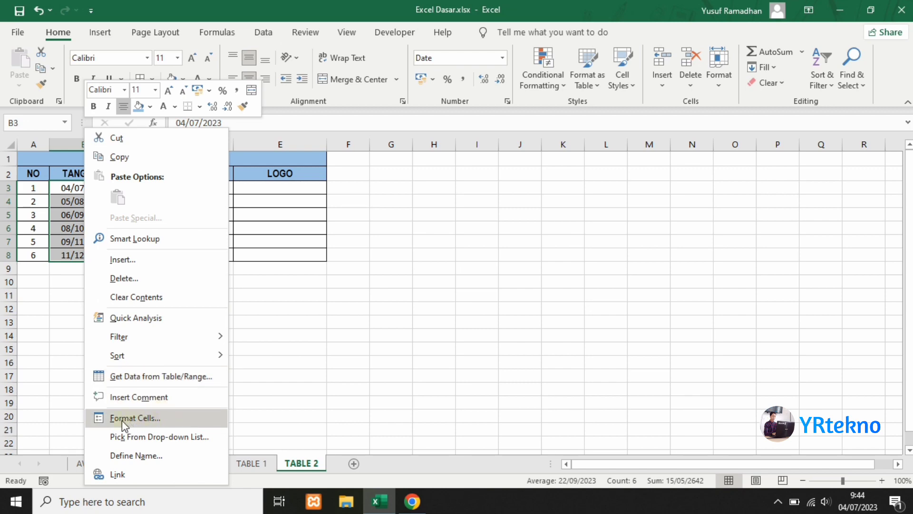
Apply the '14 March 2012' date type so dates read like 04 July 2023
{"action": "left_click", "coordinate": [149, 419]}
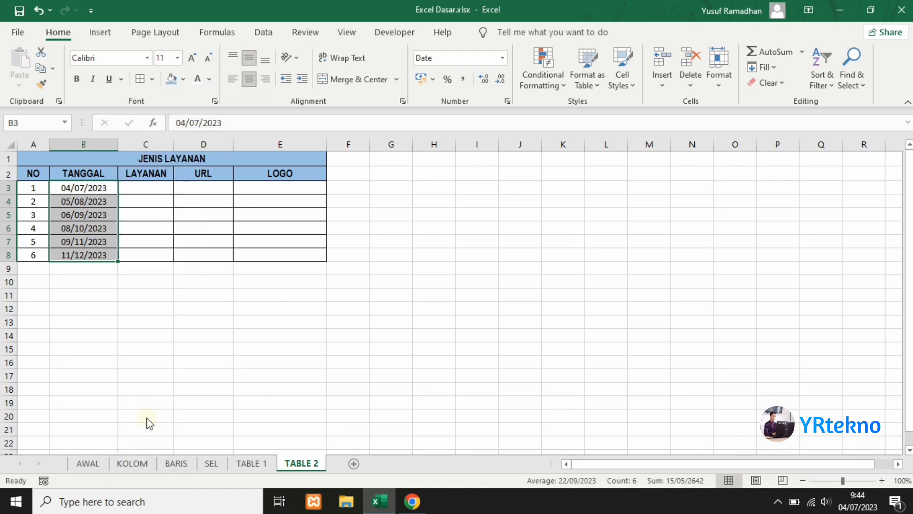
{"action": "left_click_drag", "start_coordinate": [155, 167], "coordinate": [444, 112]}
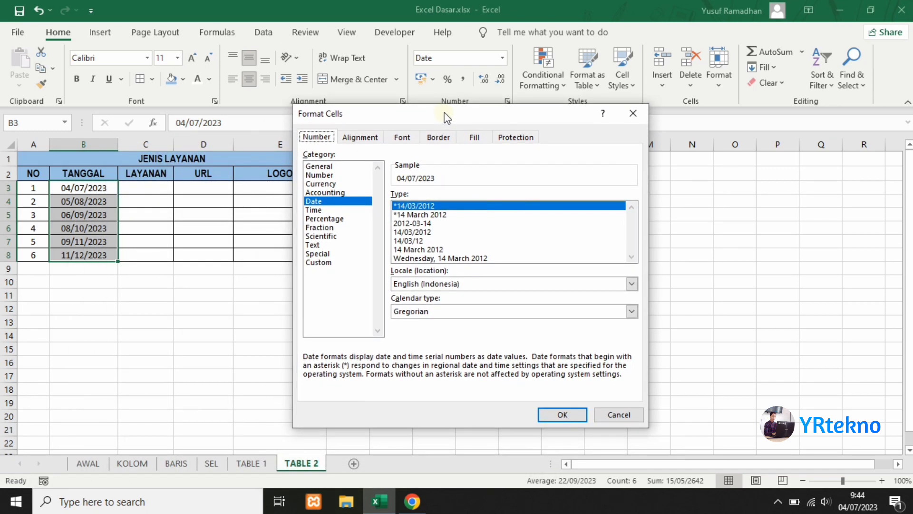
{"action": "left_click", "coordinate": [429, 250]}
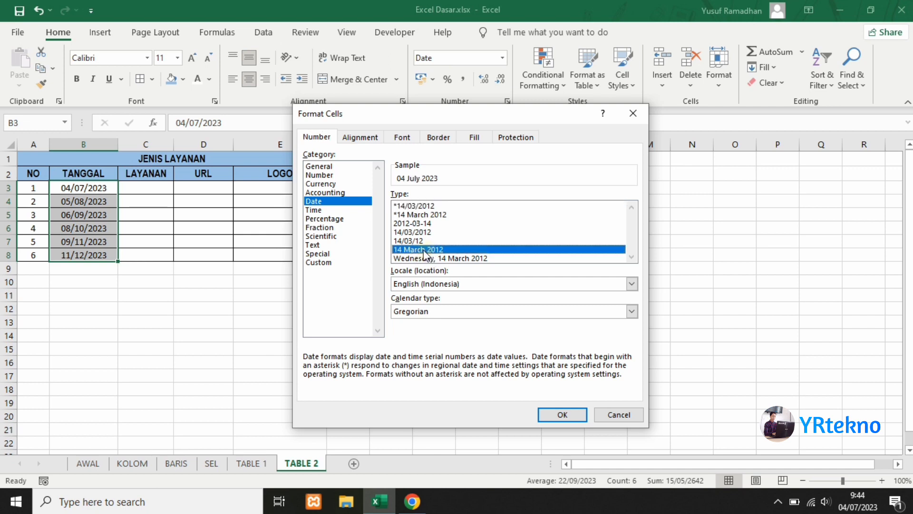
{"action": "left_click", "coordinate": [562, 415]}
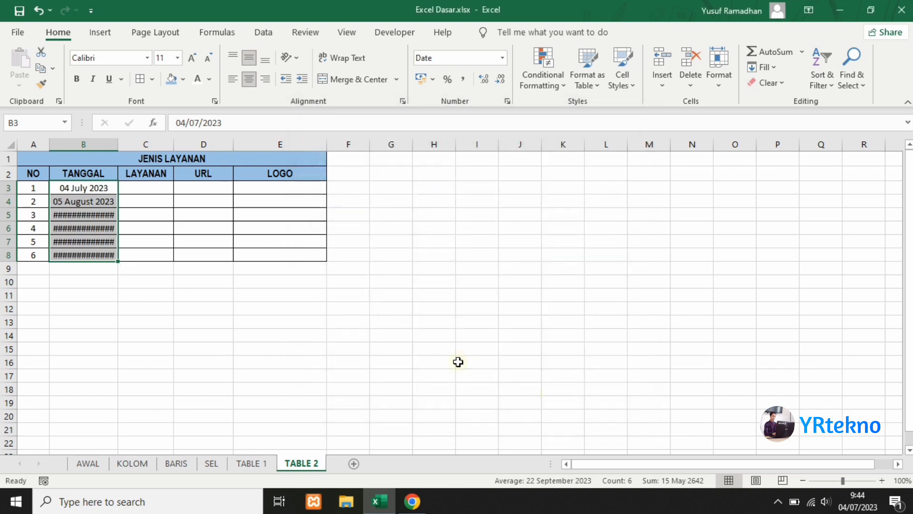
{"action": "left_click", "coordinate": [147, 287]}
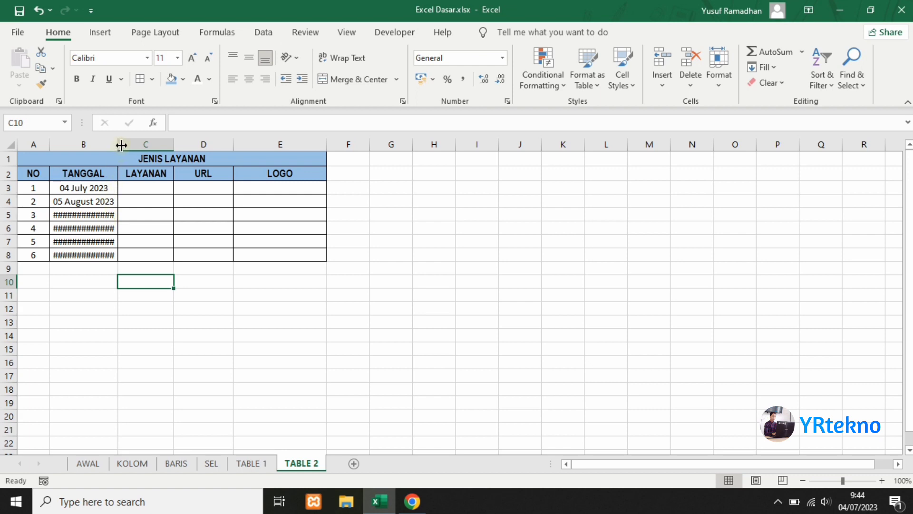
Widen column B to fit the long dates and widen column C to about 11.29
{"action": "left_click_drag", "start_coordinate": [120, 143], "coordinate": [141, 144]}
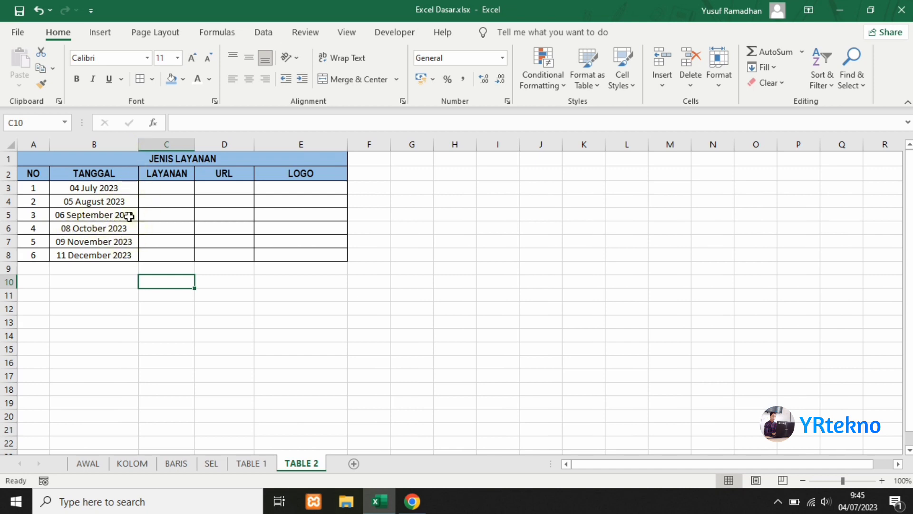
{"action": "left_click", "coordinate": [172, 188]}
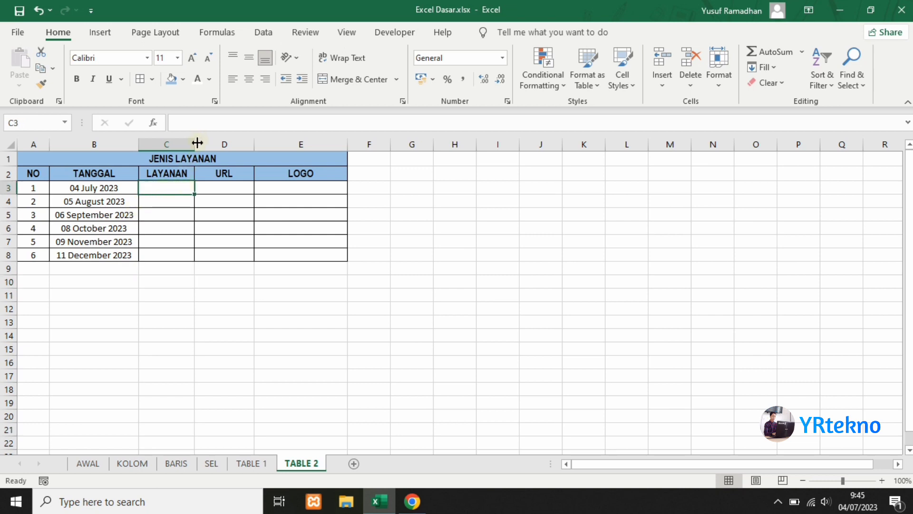
{"action": "left_click_drag", "start_coordinate": [197, 144], "coordinate": [199, 145]}
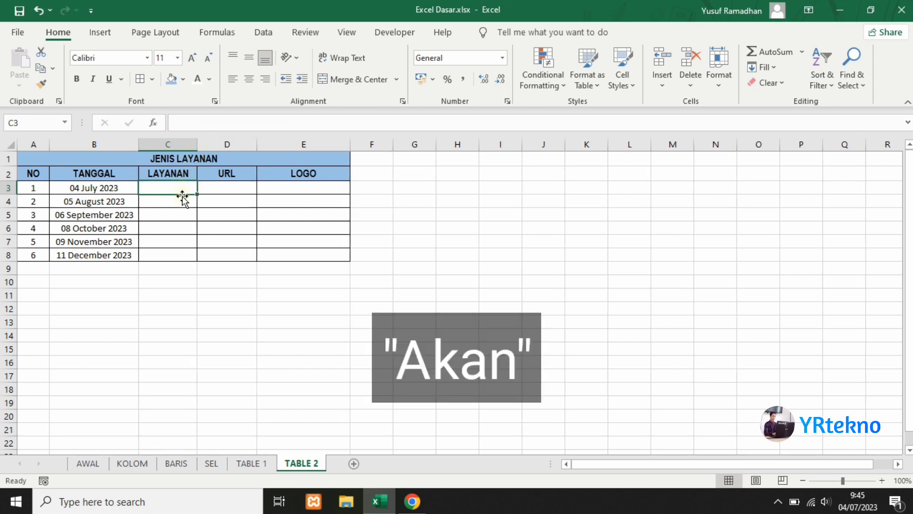
Enter JNE, JNT, SICEPAT and TIKI into cells C3 through C6
{"action": "type", "text": "JNE"}
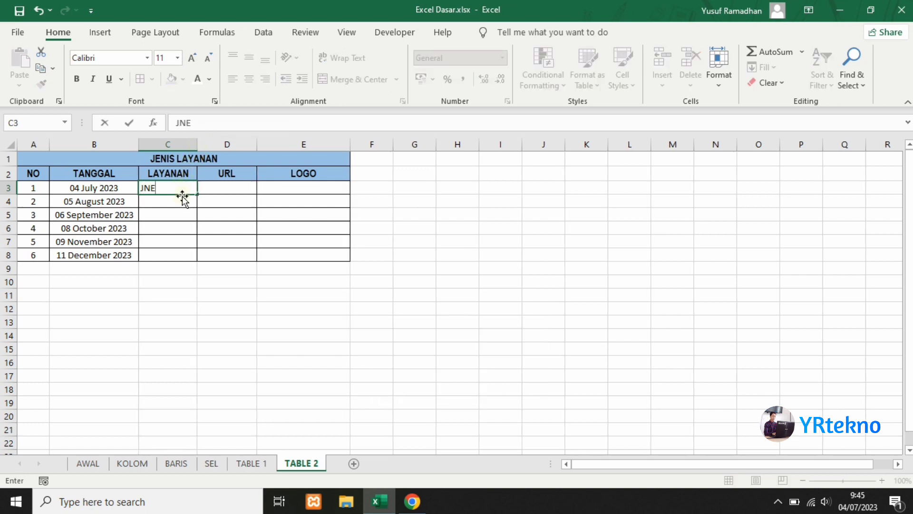
{"action": "key", "text": "Return"}
{"action": "type", "text": "JNE"}
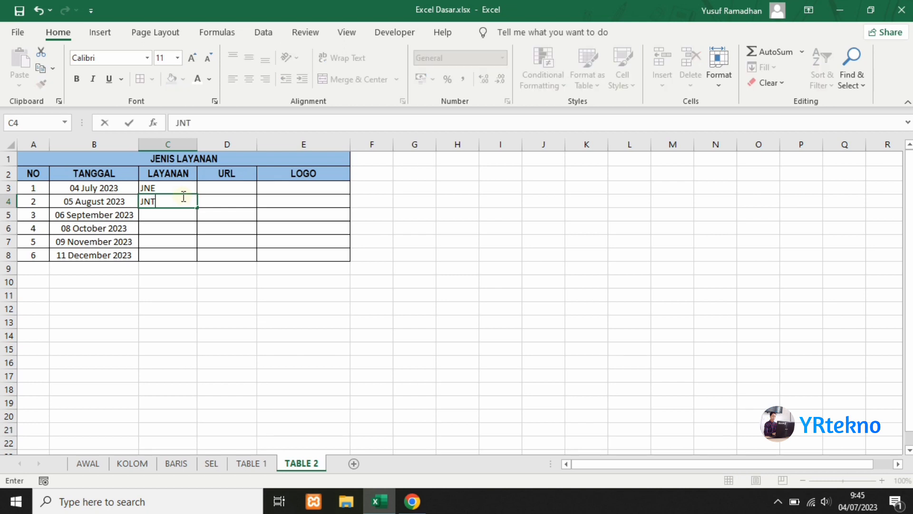
{"action": "key", "text": "Return"}
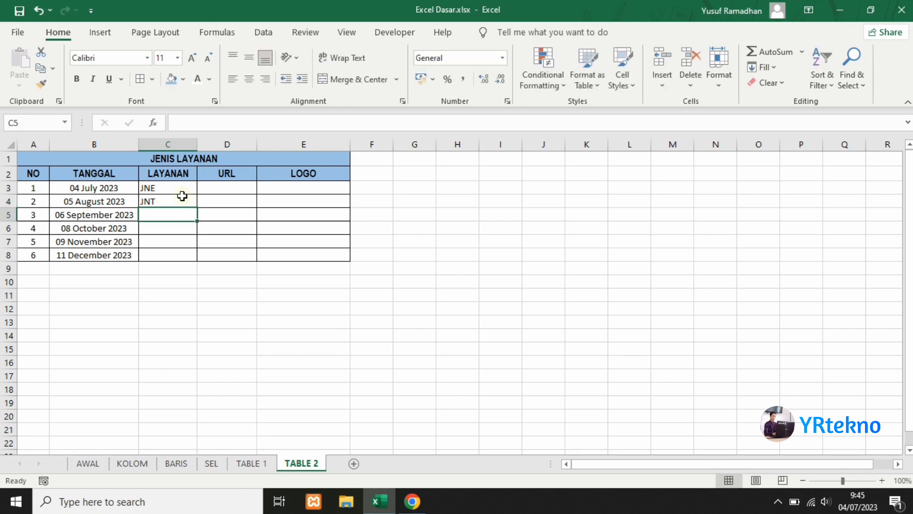
{"action": "type", "text": "SICEPAT"}
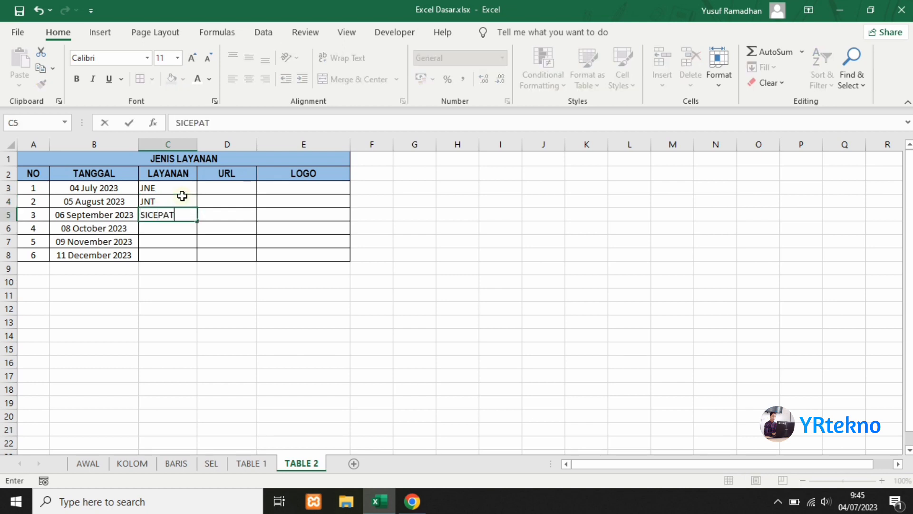
{"action": "key", "text": "Return"}
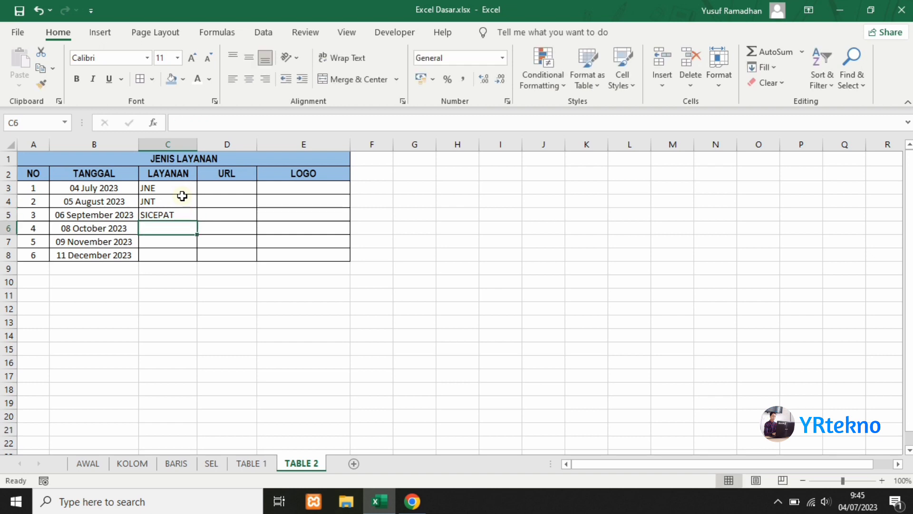
{"action": "type", "text": "TIKI"}
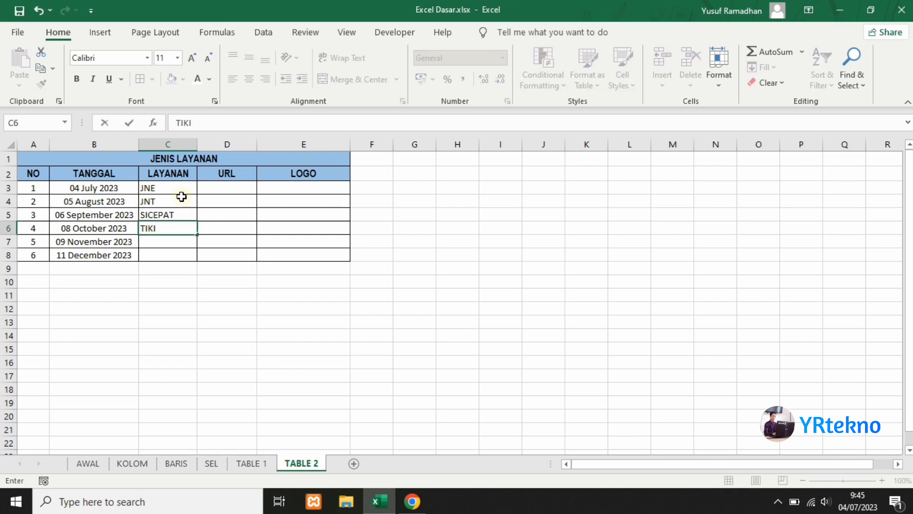
{"action": "left_click", "coordinate": [209, 270]}
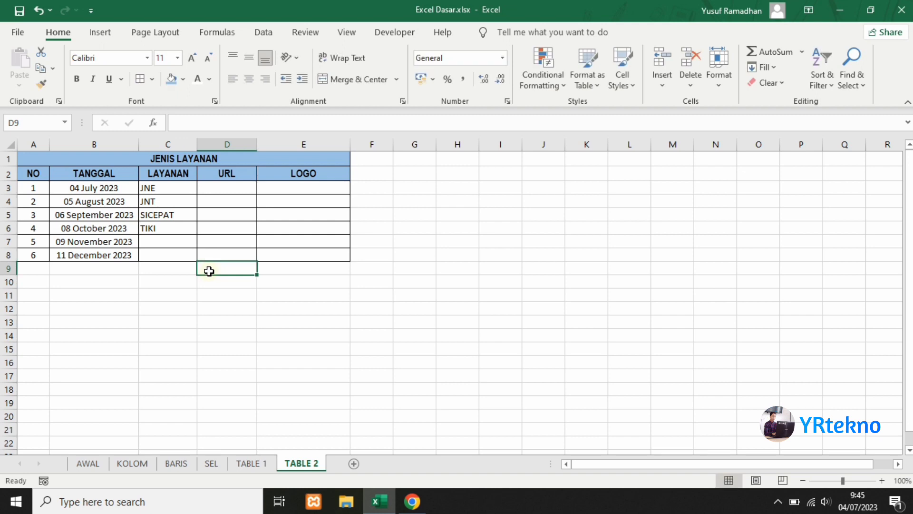
Delete the table's fifth and sixth entry rows (A7:E8), leaving four courier rows
{"action": "left_click", "coordinate": [32, 244]}
{"action": "left_click_drag", "start_coordinate": [32, 244], "coordinate": [338, 255]}
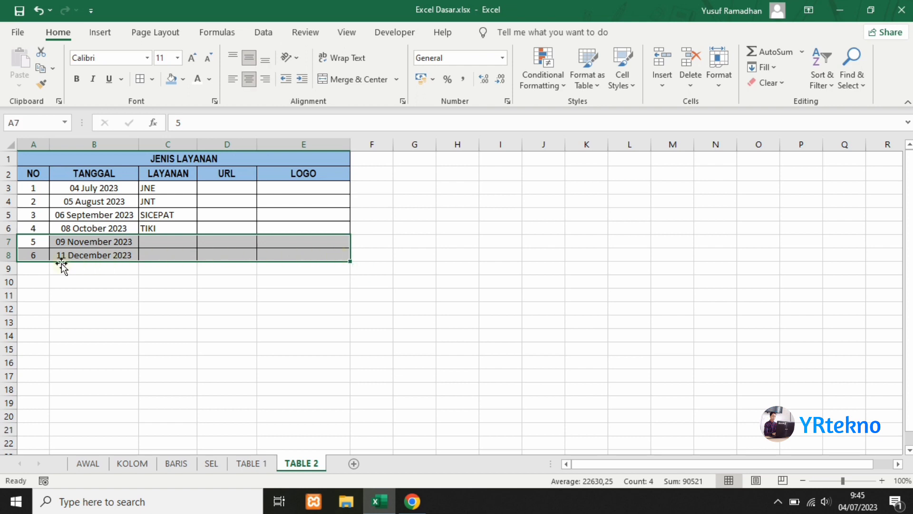
{"action": "right_click", "coordinate": [157, 250]}
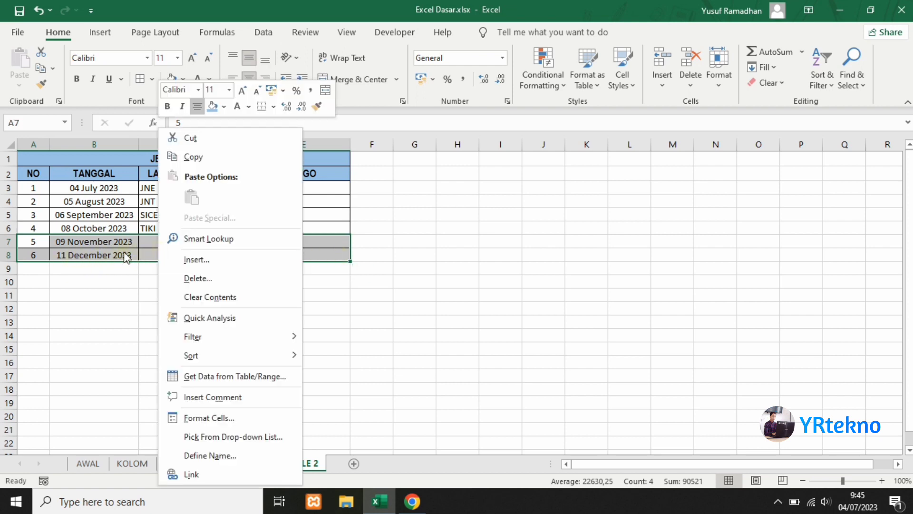
{"action": "left_click", "coordinate": [195, 279]}
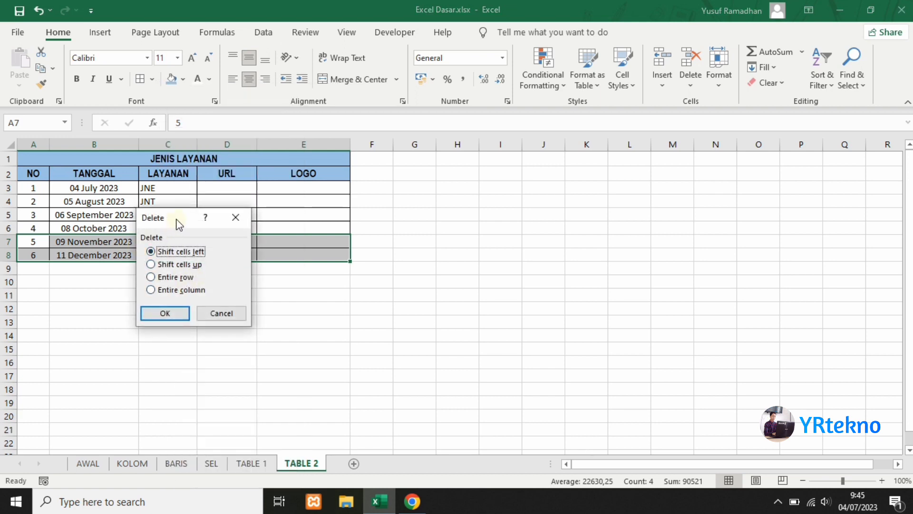
{"action": "left_click_drag", "start_coordinate": [179, 224], "coordinate": [282, 156]}
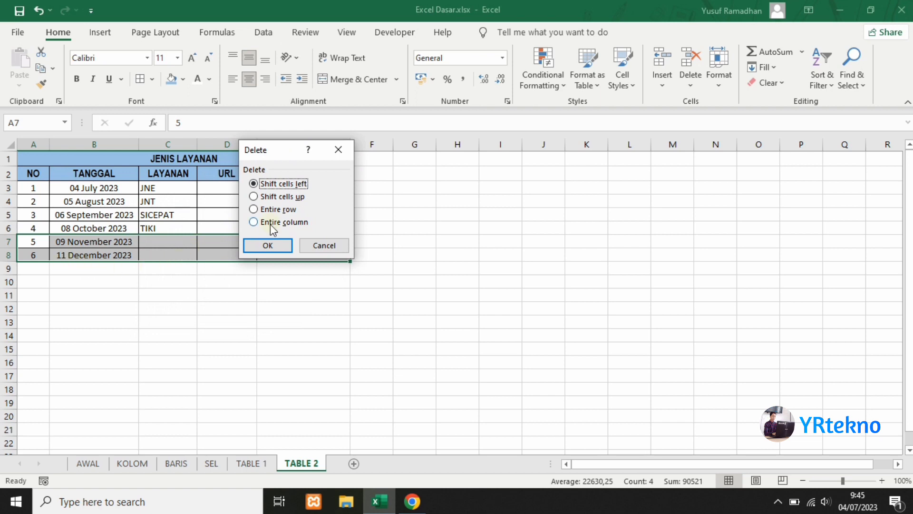
{"action": "left_click", "coordinate": [269, 245]}
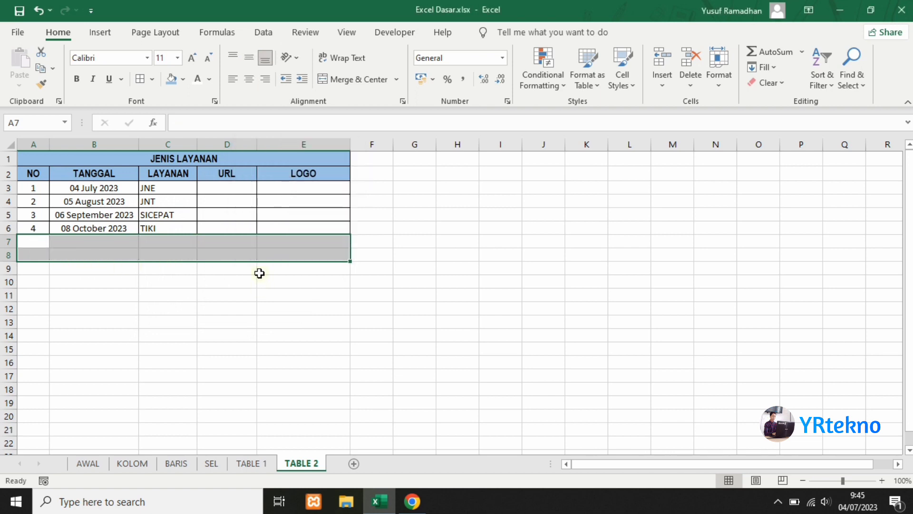
{"action": "left_click", "coordinate": [260, 281]}
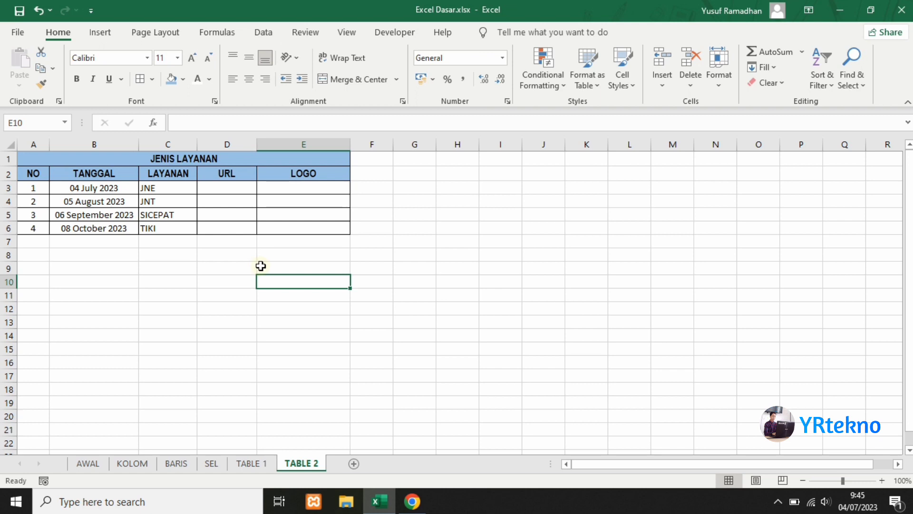
{"action": "left_click", "coordinate": [302, 190]}
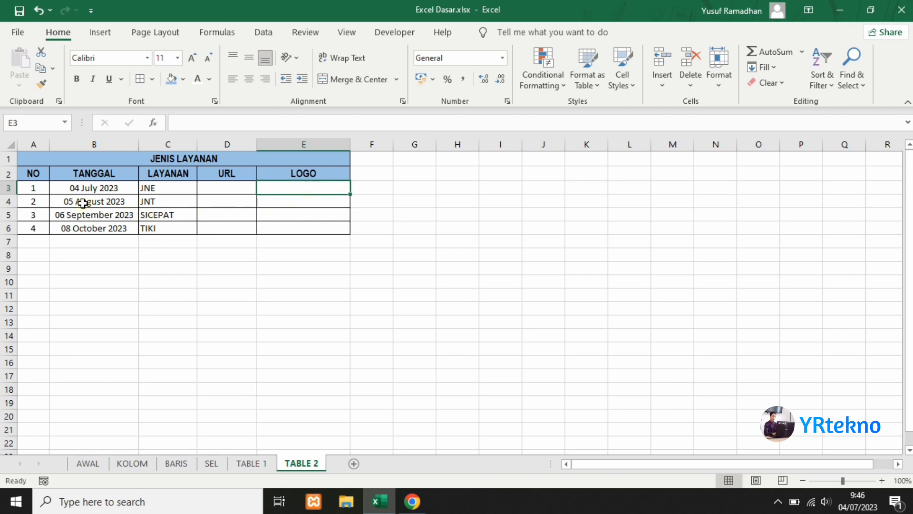
Set the row height of the whole sheet to 30
{"action": "left_click", "coordinate": [10, 145]}
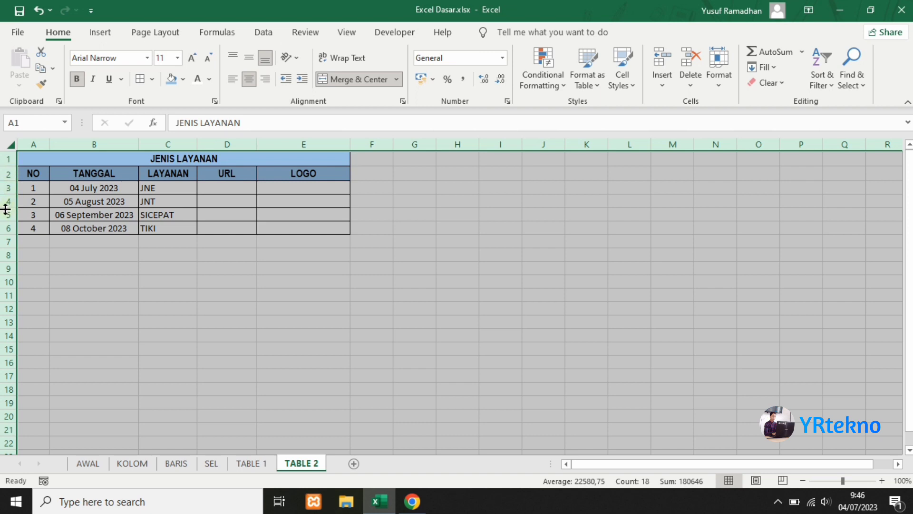
{"action": "right_click", "coordinate": [6, 209]}
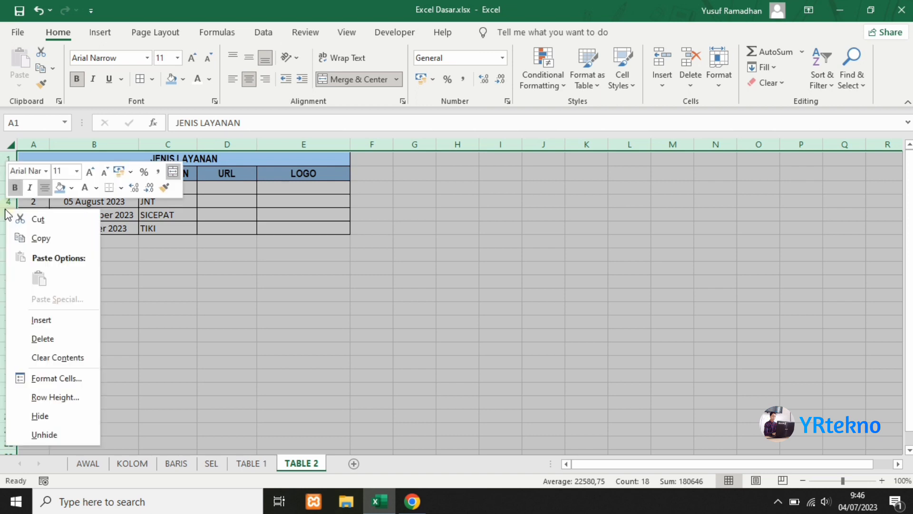
{"action": "left_click", "coordinate": [73, 398]}
{"action": "left_click_drag", "start_coordinate": [67, 387], "coordinate": [240, 259]}
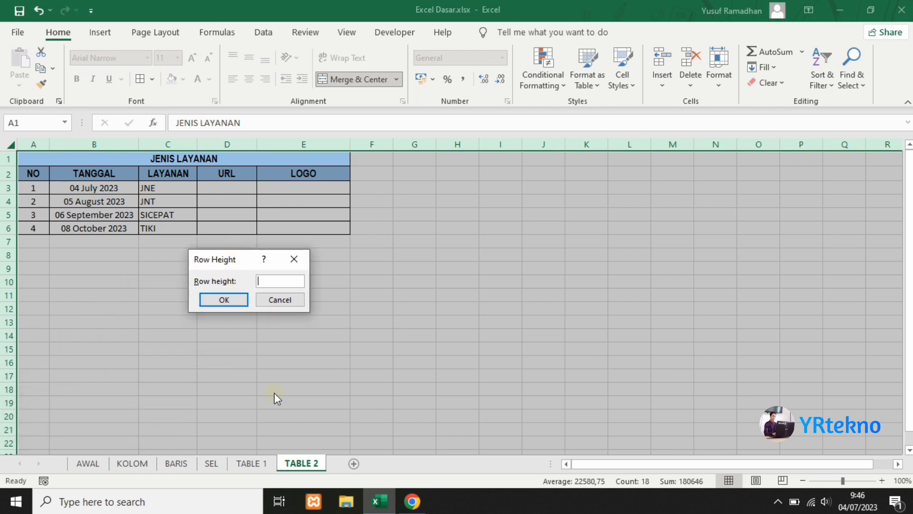
{"action": "type", "text": "30"}
{"action": "key", "text": "Return"}
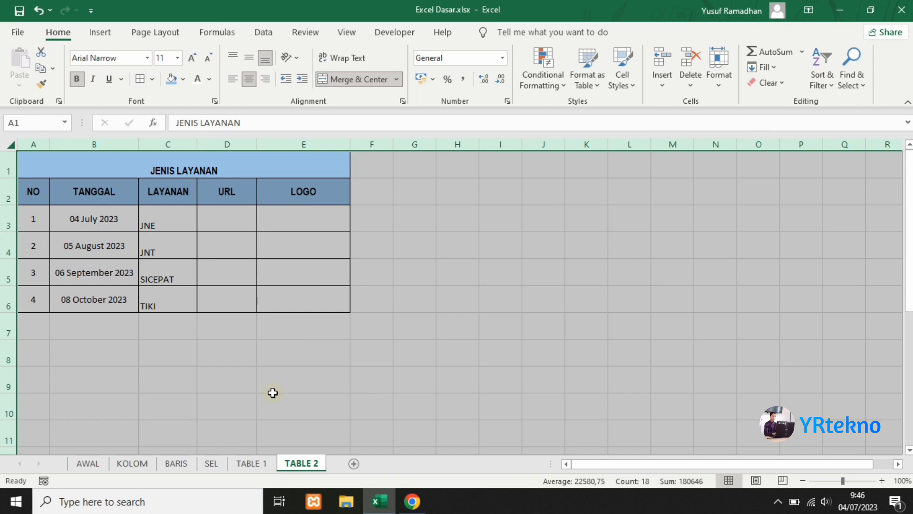
{"action": "left_click", "coordinate": [325, 343]}
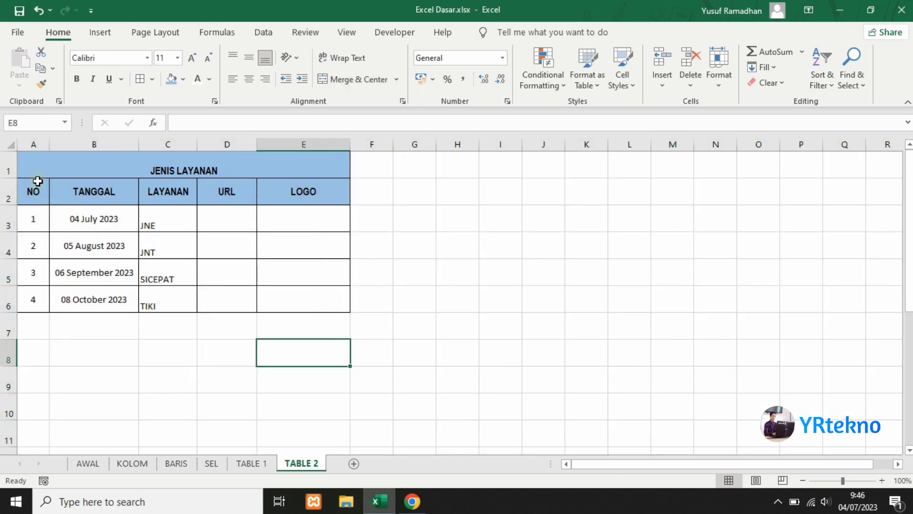
Increase the row height of the whole sheet to 40
{"action": "left_click", "coordinate": [10, 144]}
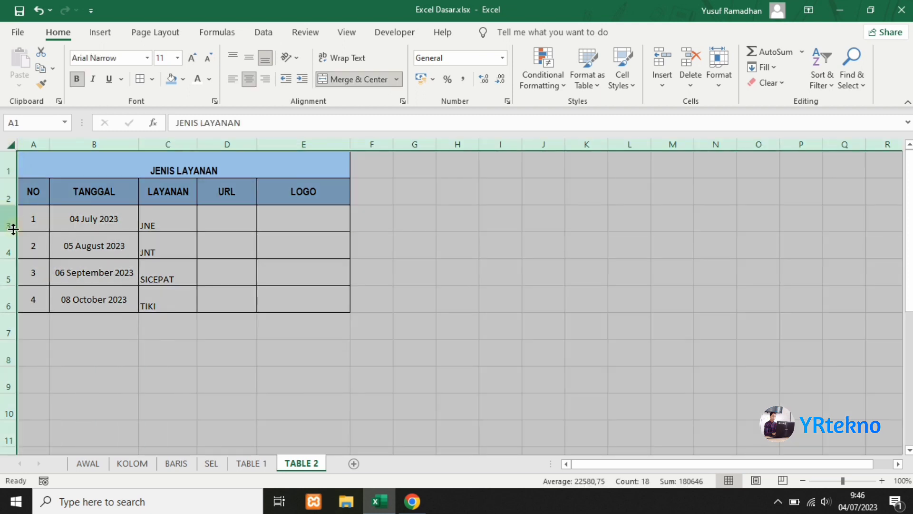
{"action": "right_click", "coordinate": [10, 229]}
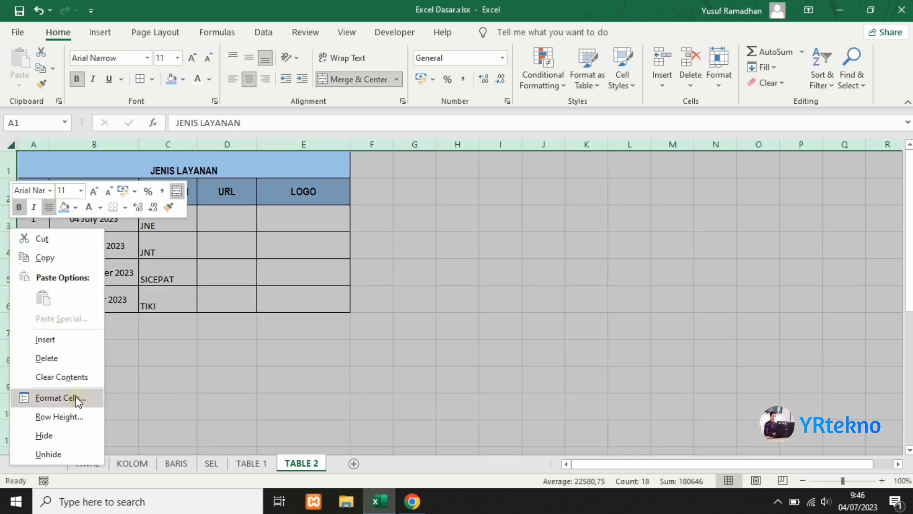
{"action": "left_click", "coordinate": [61, 415]}
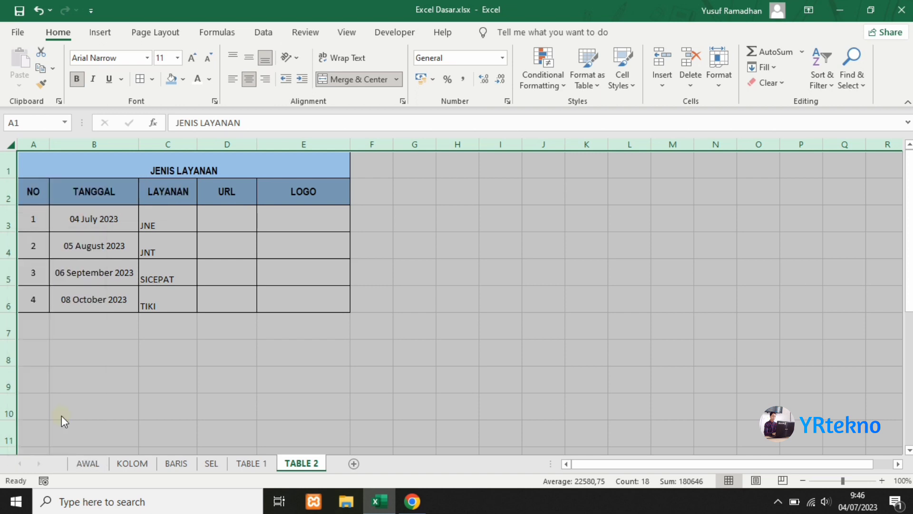
{"action": "left_click_drag", "start_coordinate": [62, 408], "coordinate": [206, 310]}
{"action": "type", "text": "40"}
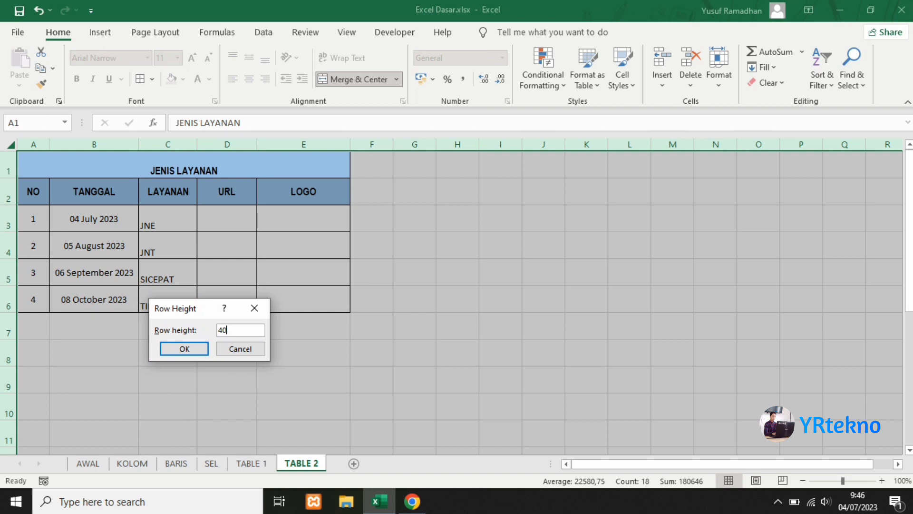
{"action": "key", "text": "Return"}
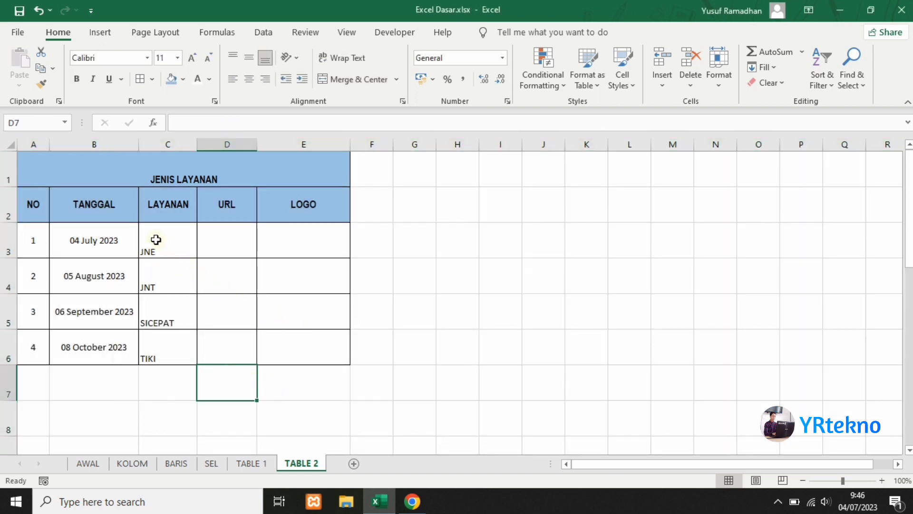
Centre the courier names in C3:C6 both horizontally and vertically
{"action": "left_click_drag", "start_coordinate": [154, 237], "coordinate": [181, 354]}
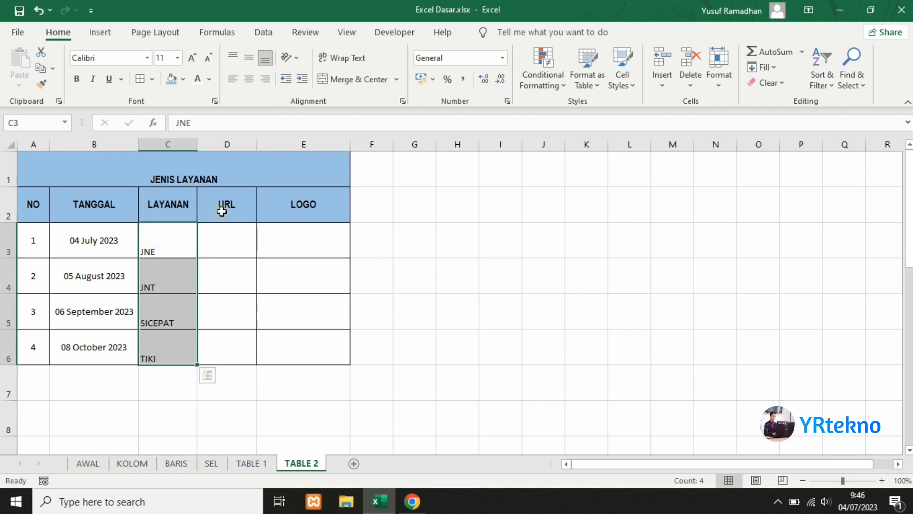
{"action": "left_click", "coordinate": [249, 81]}
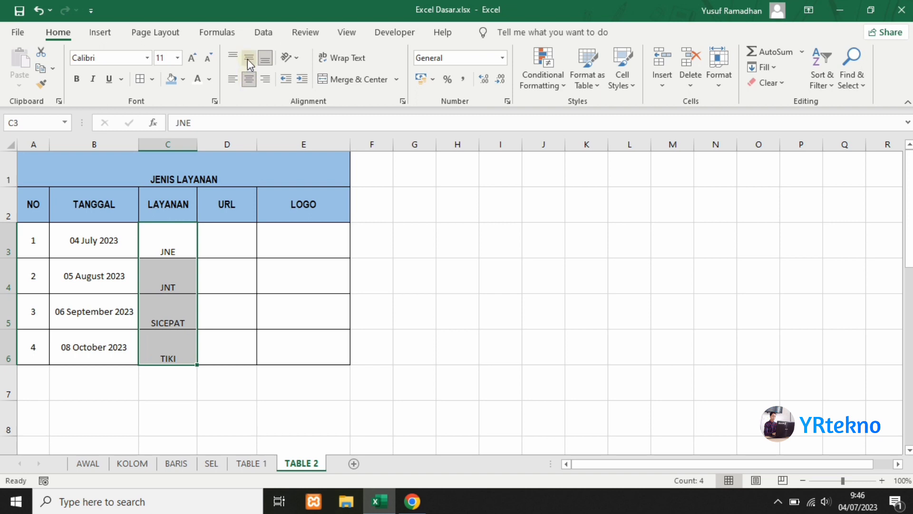
{"action": "left_click", "coordinate": [248, 57]}
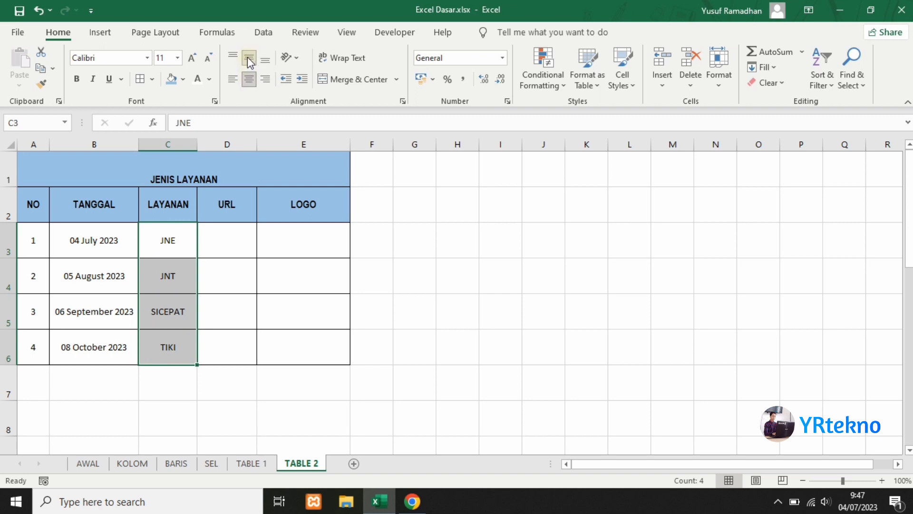
{"action": "left_click", "coordinate": [232, 80]}
{"action": "left_click", "coordinate": [265, 82]}
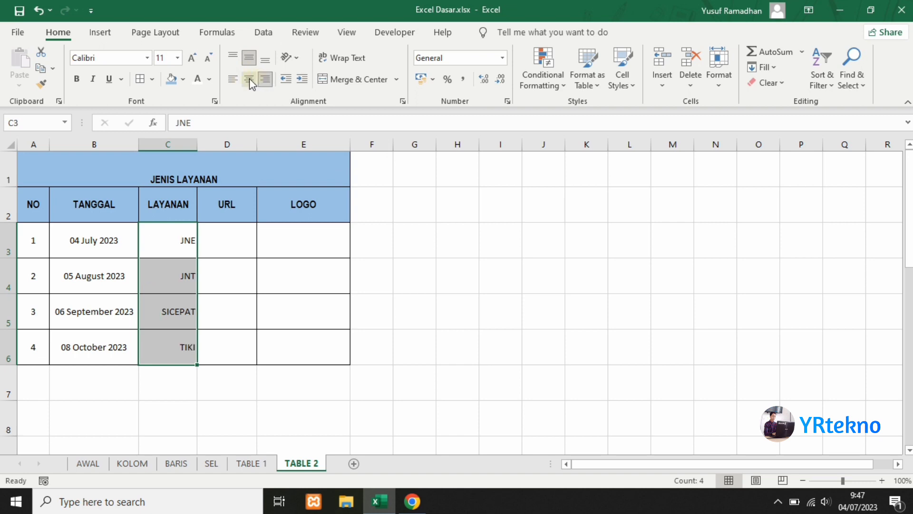
{"action": "left_click", "coordinate": [249, 78]}
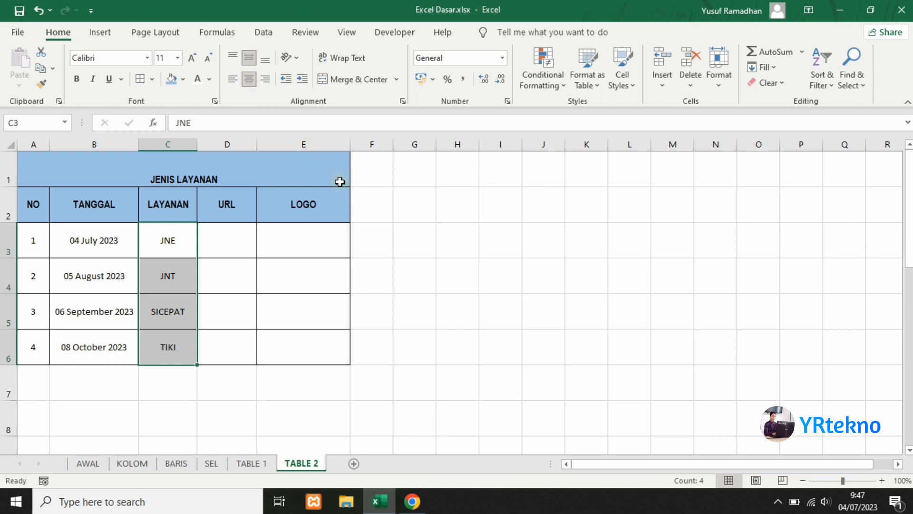
{"action": "left_click", "coordinate": [378, 223]}
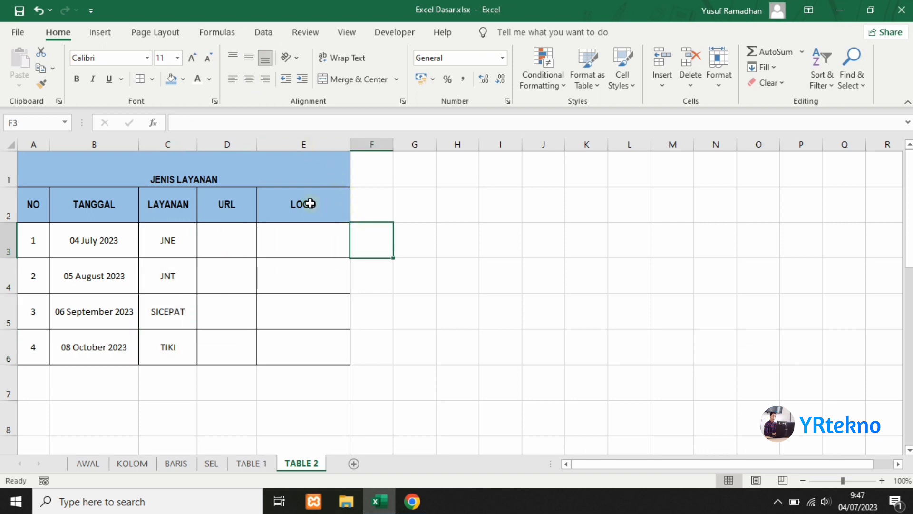
Vertically centre the JENIS LAYANAN title in A1
{"action": "left_click", "coordinate": [190, 176]}
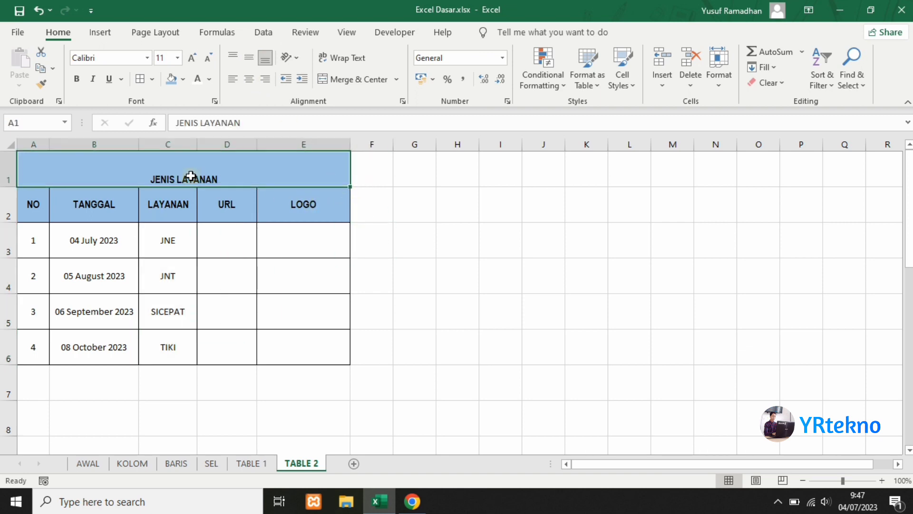
{"action": "left_click", "coordinate": [248, 60]}
{"action": "left_click", "coordinate": [402, 181]}
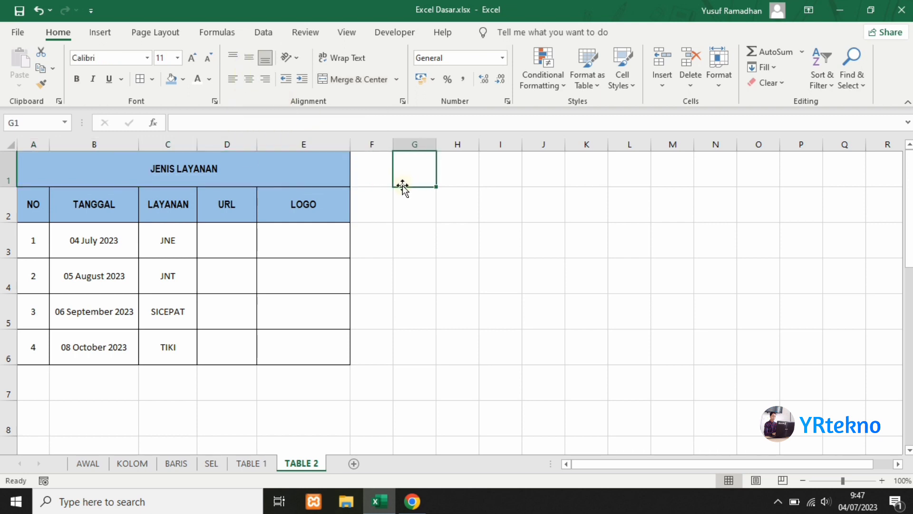
{"action": "left_click", "coordinate": [333, 243]}
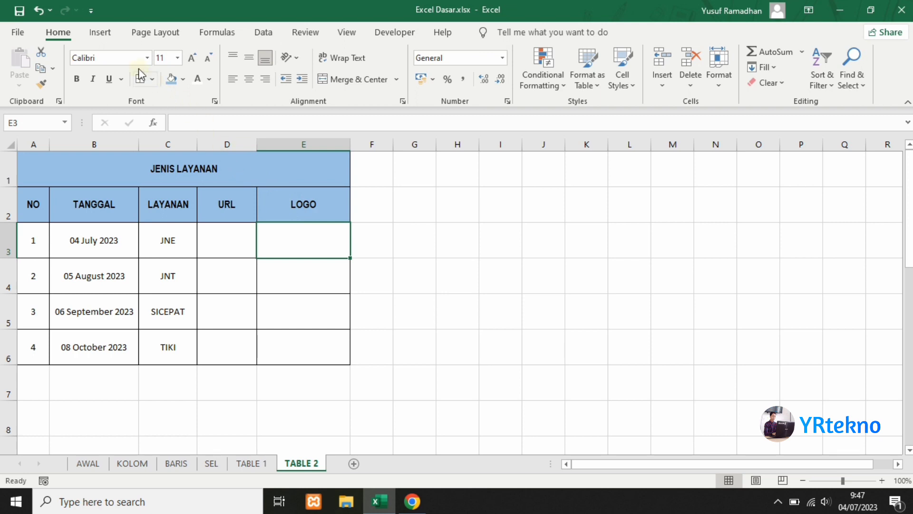
Bring up the Insert > Illustrations > Pictures source choices for adding logos
{"action": "left_click", "coordinate": [101, 34]}
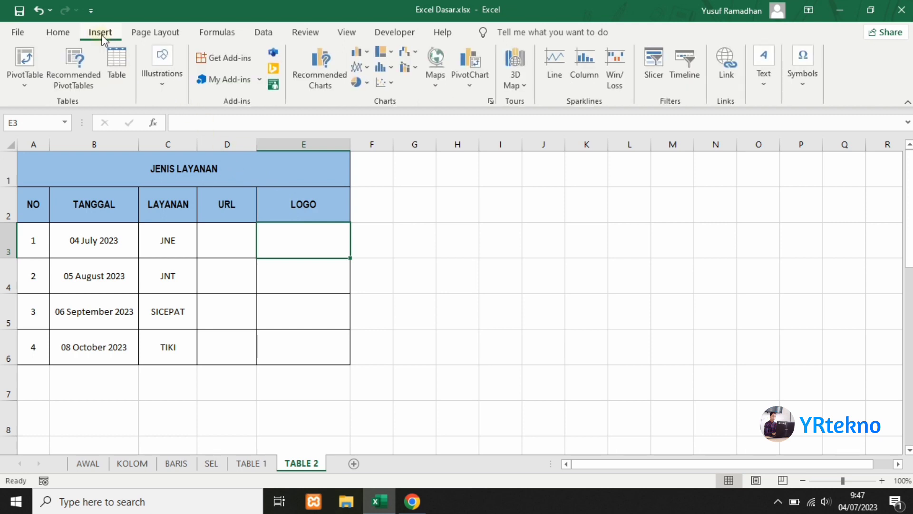
{"action": "left_click", "coordinate": [162, 88]}
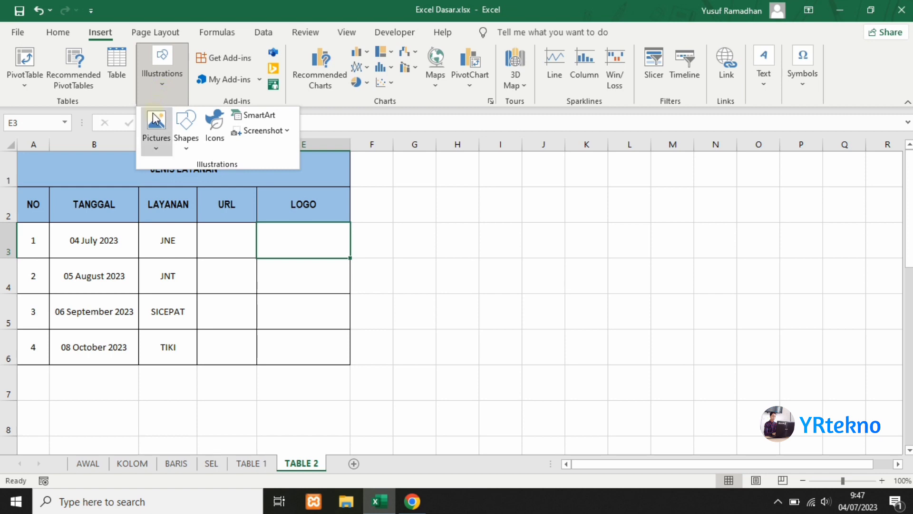
{"action": "left_click", "coordinate": [157, 152]}
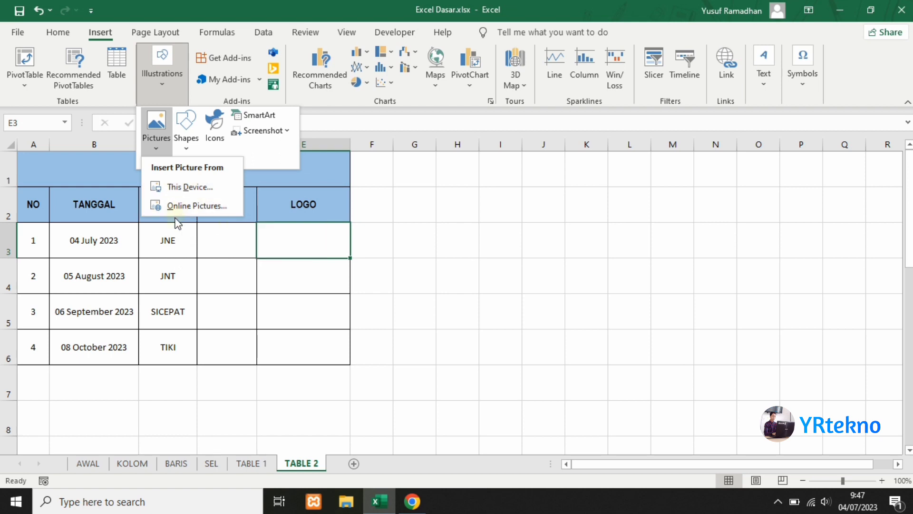
Insert Logo_JNE.png from this device onto the TABLE 2 sheet
{"action": "left_click", "coordinate": [203, 187]}
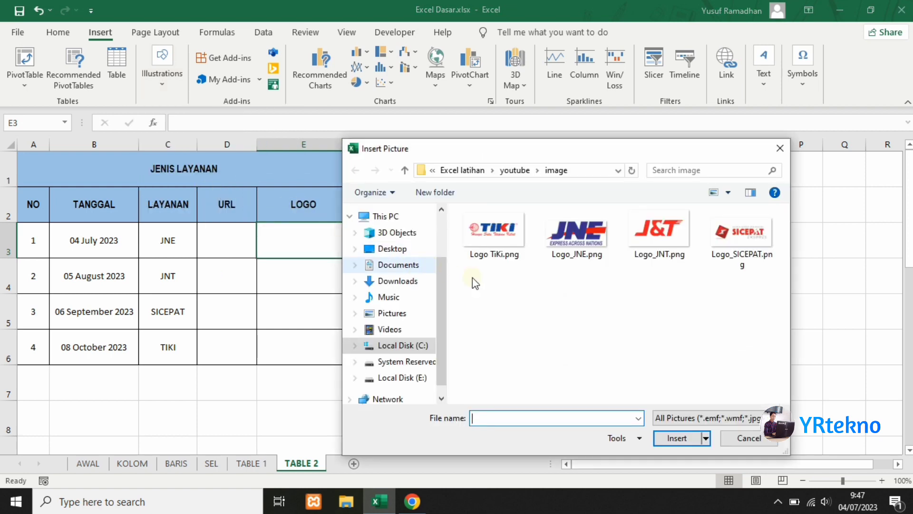
{"action": "left_click_drag", "start_coordinate": [534, 149], "coordinate": [593, 117]}
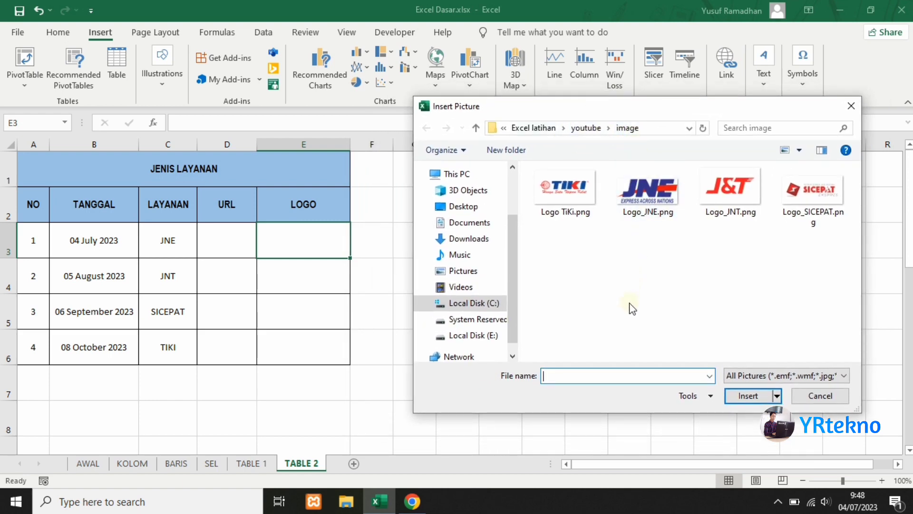
{"action": "left_click", "coordinate": [662, 203]}
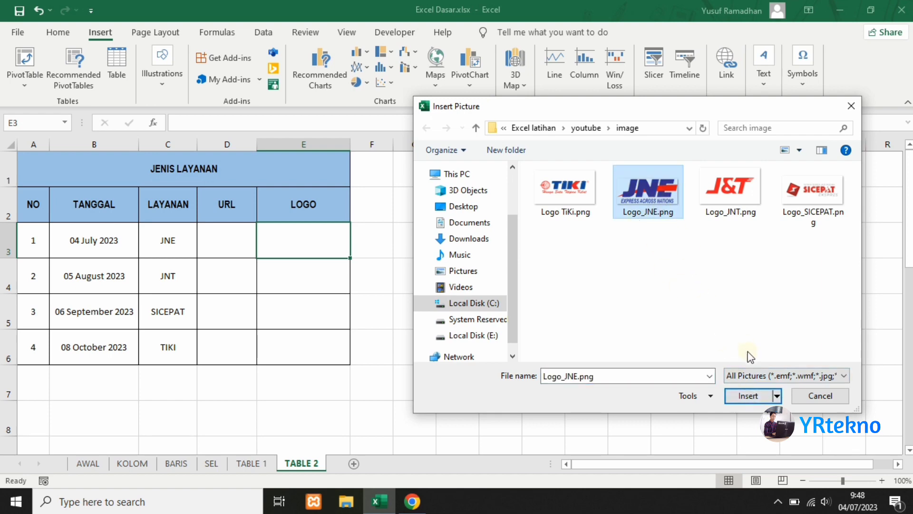
{"action": "left_click", "coordinate": [749, 398]}
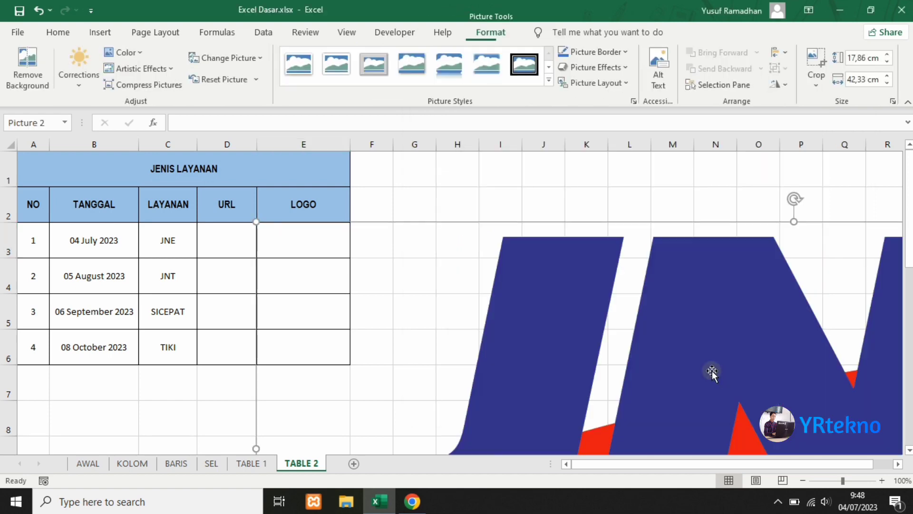
Zoom out and shrink the JNE logo to roughly 5 × 12 cm near the table
{"action": "scroll", "coordinate": [708, 328], "scroll_direction": "down", "scroll_amount": 3}
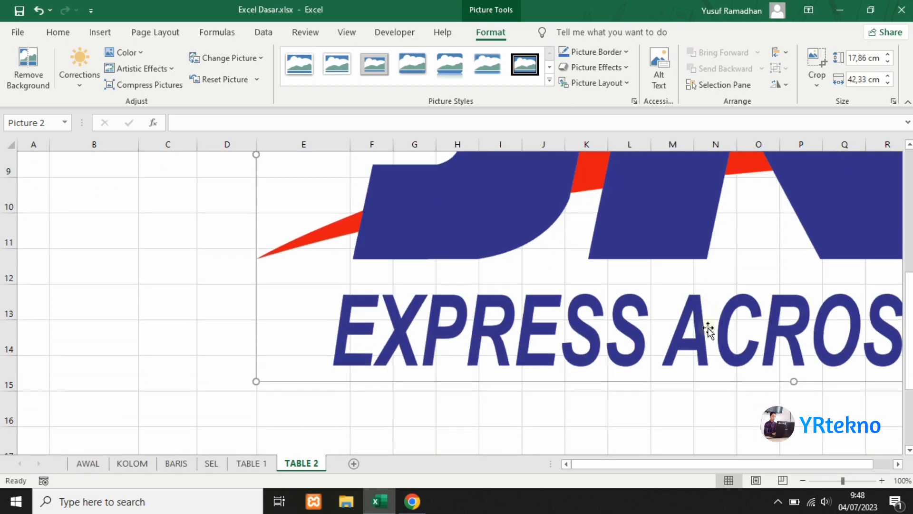
{"action": "scroll", "coordinate": [708, 327], "scroll_direction": "down", "scroll_amount": 3}
{"action": "scroll", "coordinate": [707, 326], "scroll_direction": "up", "scroll_amount": 6}
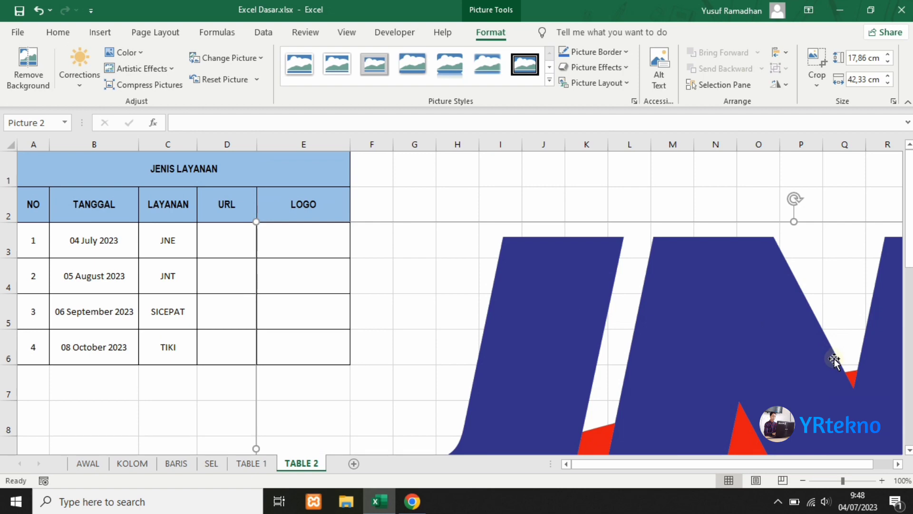
{"action": "left_click", "coordinate": [834, 480]}
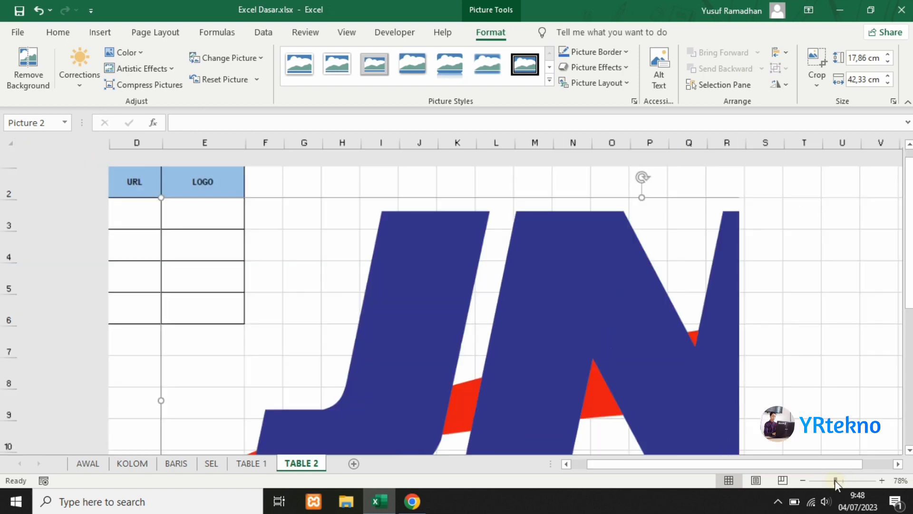
{"action": "left_click", "coordinate": [827, 480]}
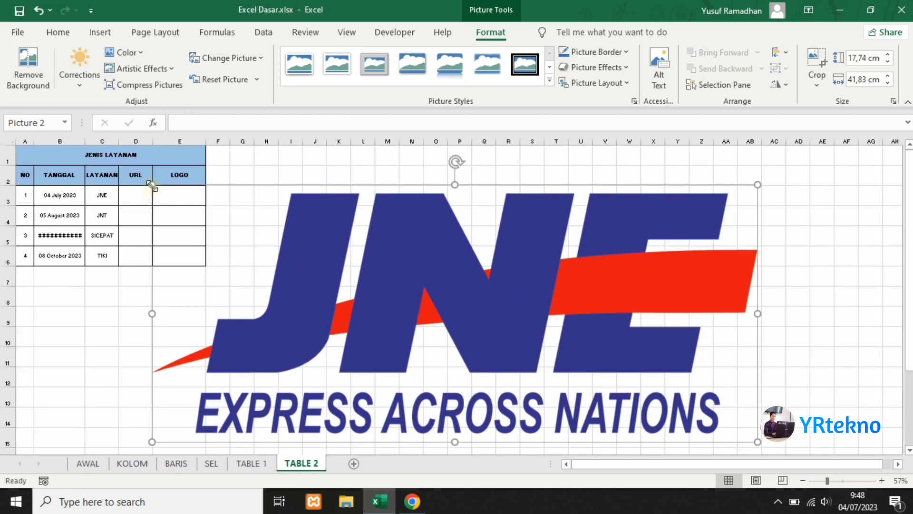
{"action": "left_click_drag", "start_coordinate": [152, 186], "coordinate": [410, 378]}
{"action": "left_click_drag", "start_coordinate": [622, 358], "coordinate": [361, 230]}
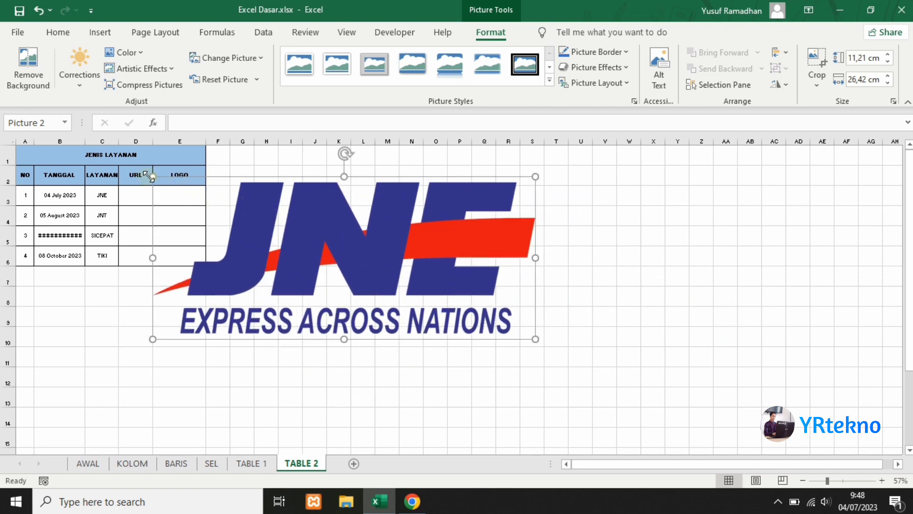
{"action": "left_click_drag", "start_coordinate": [152, 176], "coordinate": [366, 285]}
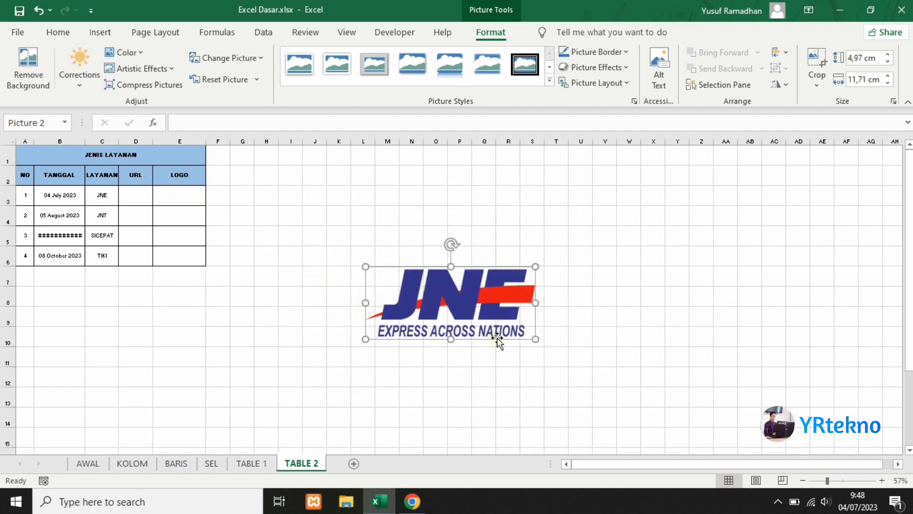
Return to 100% zoom and fit the JNE logo inside cell E3, about 1,09 × 2,58 cm
{"action": "left_click", "coordinate": [842, 481]}
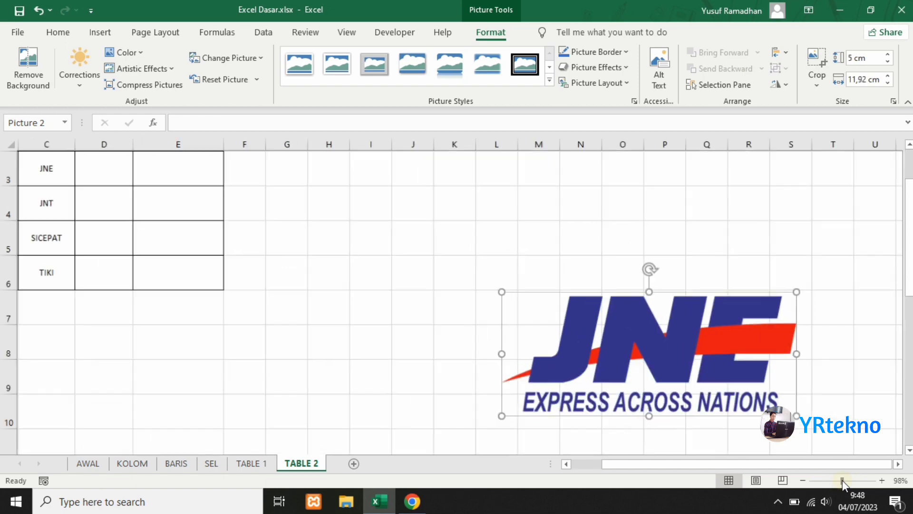
{"action": "left_click_drag", "start_coordinate": [676, 361], "coordinate": [282, 257]}
{"action": "scroll", "coordinate": [464, 302], "scroll_direction": "up", "scroll_amount": 1}
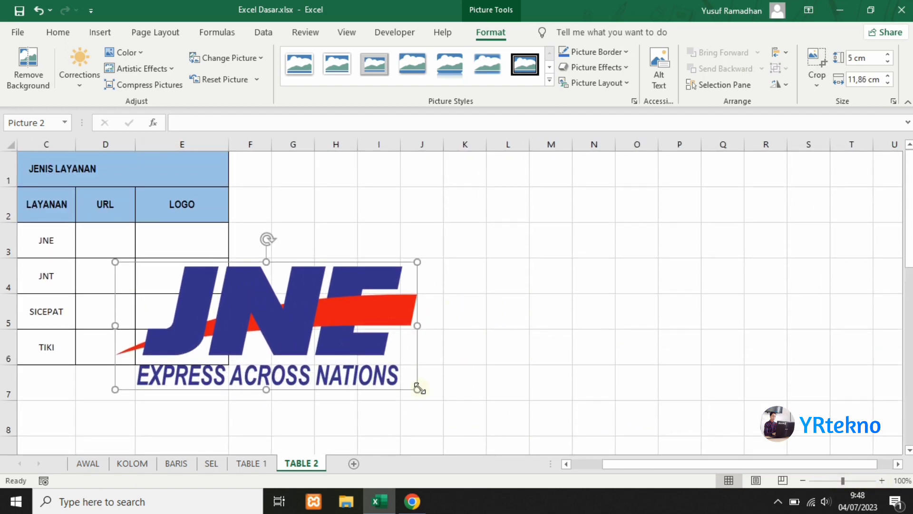
{"action": "left_click_drag", "start_coordinate": [416, 389], "coordinate": [193, 240]}
{"action": "left_click", "coordinate": [222, 249]}
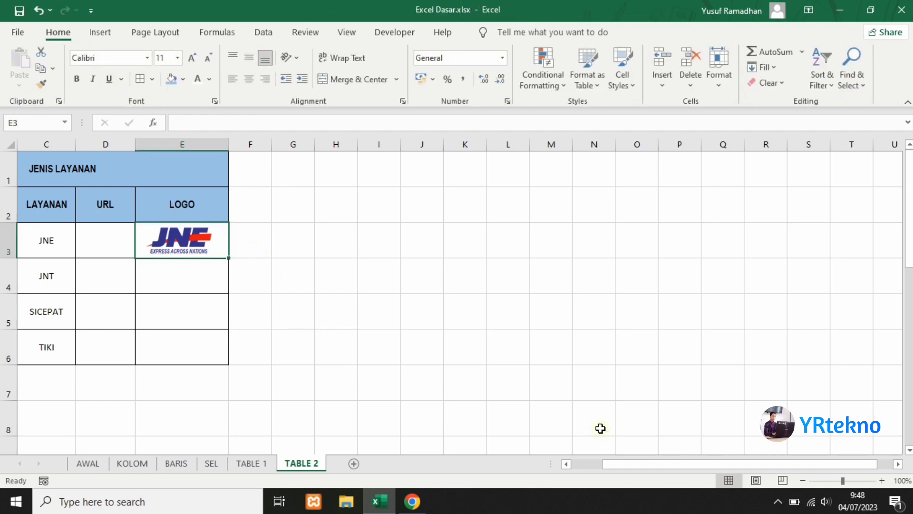
{"action": "left_click_drag", "start_coordinate": [611, 462], "coordinate": [552, 462]}
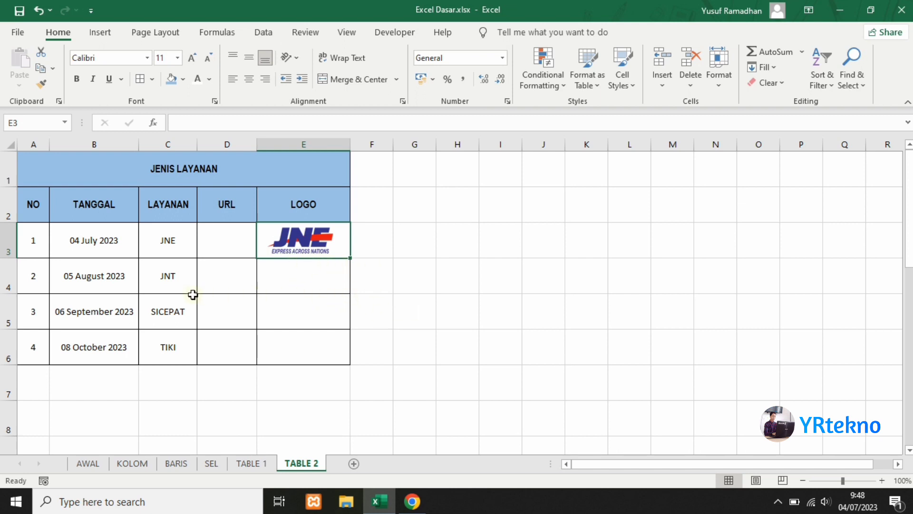
Insert Logo_JNT.png from this device via Insert > Illustrations > Pictures
{"action": "left_click", "coordinate": [101, 34]}
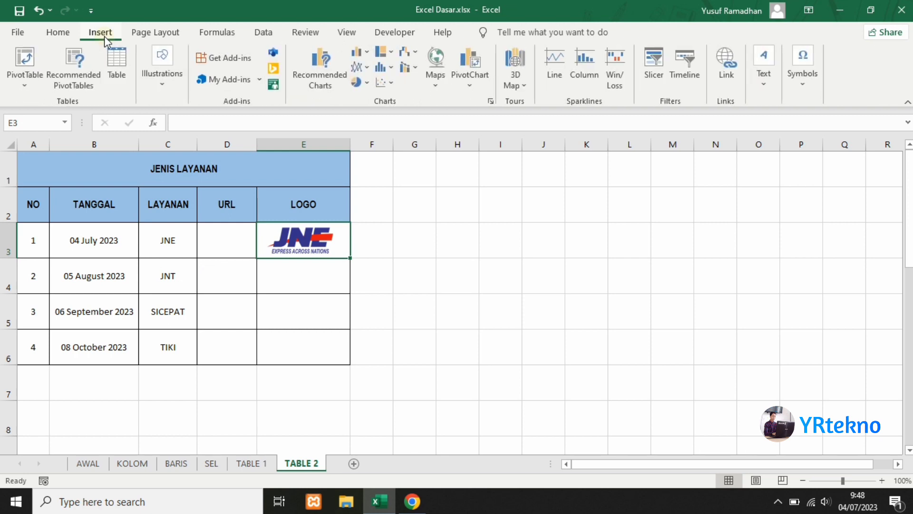
{"action": "left_click", "coordinate": [158, 85]}
{"action": "left_click", "coordinate": [155, 135]}
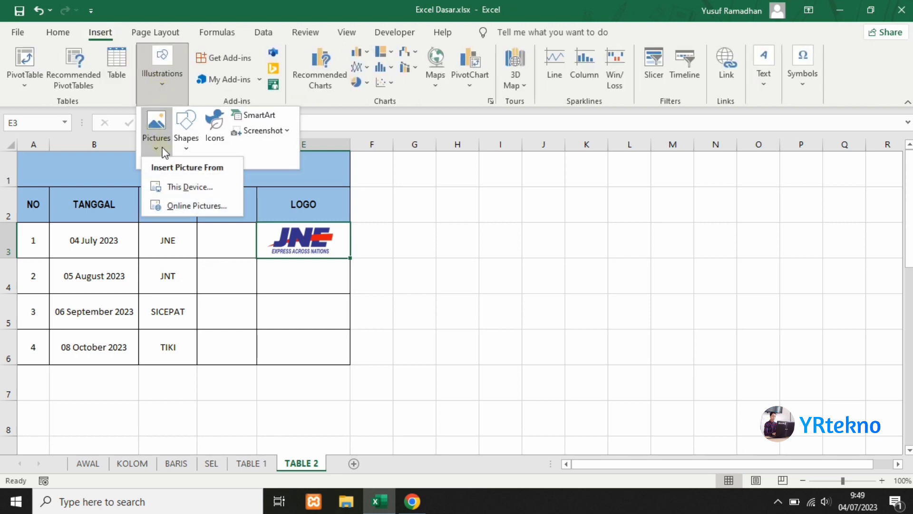
{"action": "left_click", "coordinate": [184, 186]}
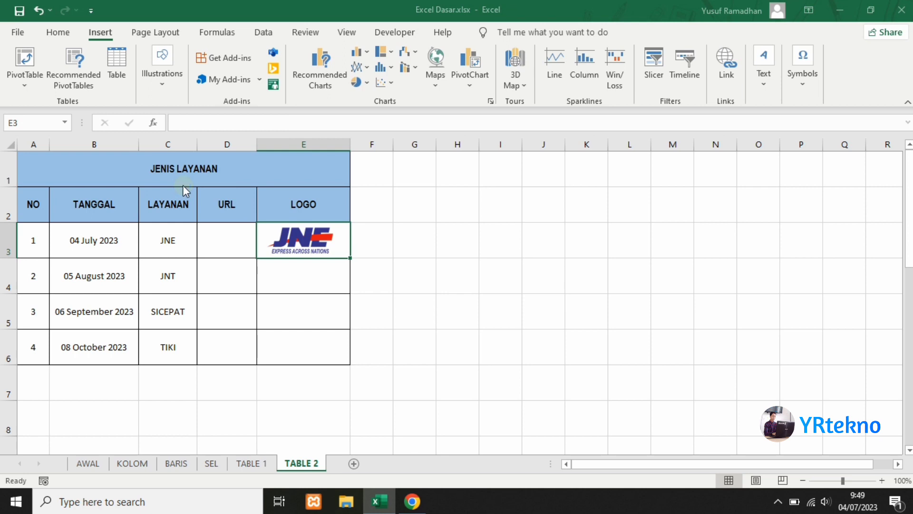
{"action": "left_click", "coordinate": [723, 198]}
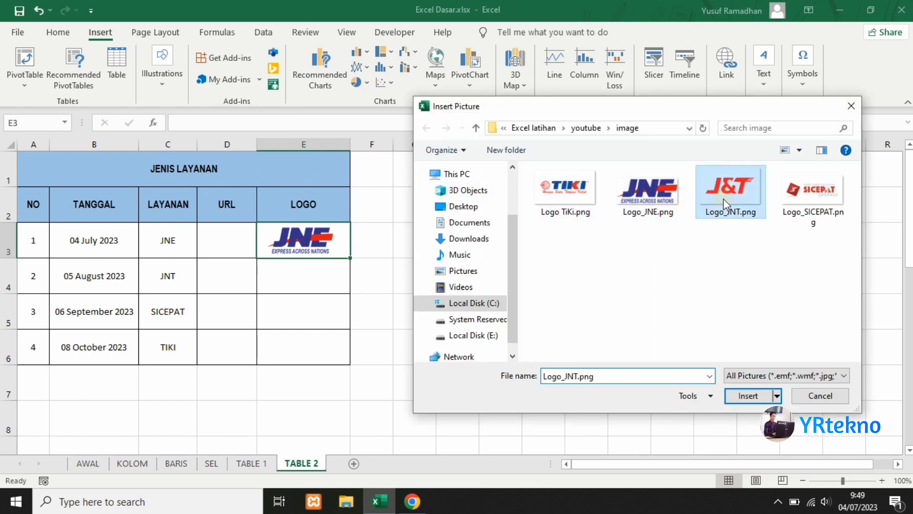
{"action": "left_click", "coordinate": [749, 396]}
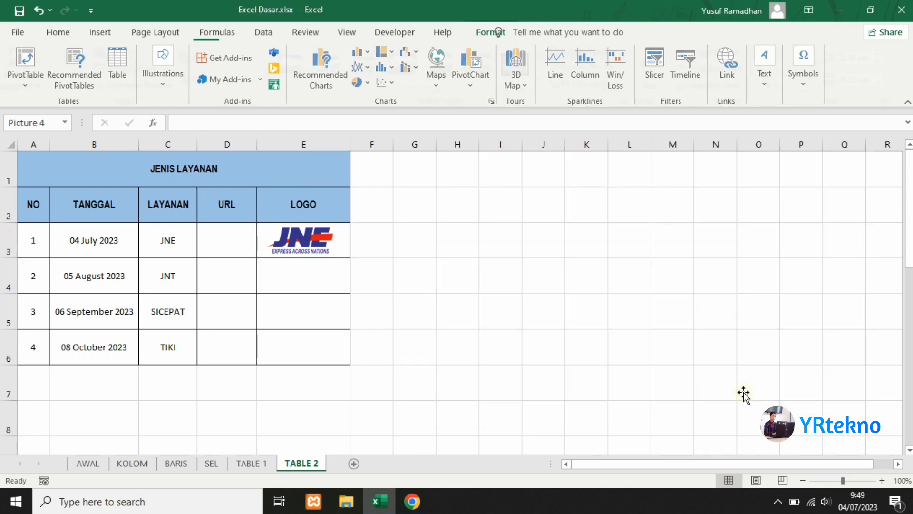
Shrink the J&T logo to about 2,01 × 3,35 cm and place it in cell E4
{"action": "left_click_drag", "start_coordinate": [253, 222], "coordinate": [491, 364]}
{"action": "left_click_drag", "start_coordinate": [350, 245], "coordinate": [289, 261]}
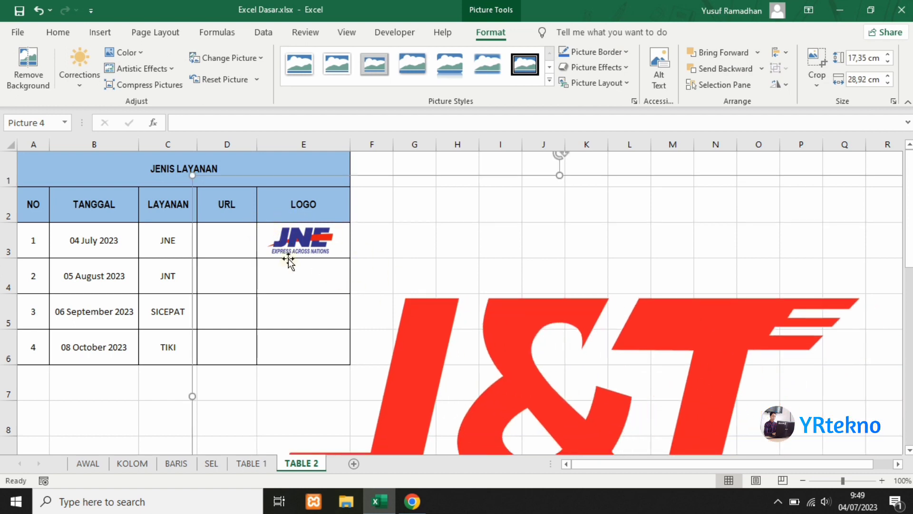
{"action": "left_click_drag", "start_coordinate": [193, 176], "coordinate": [378, 285]}
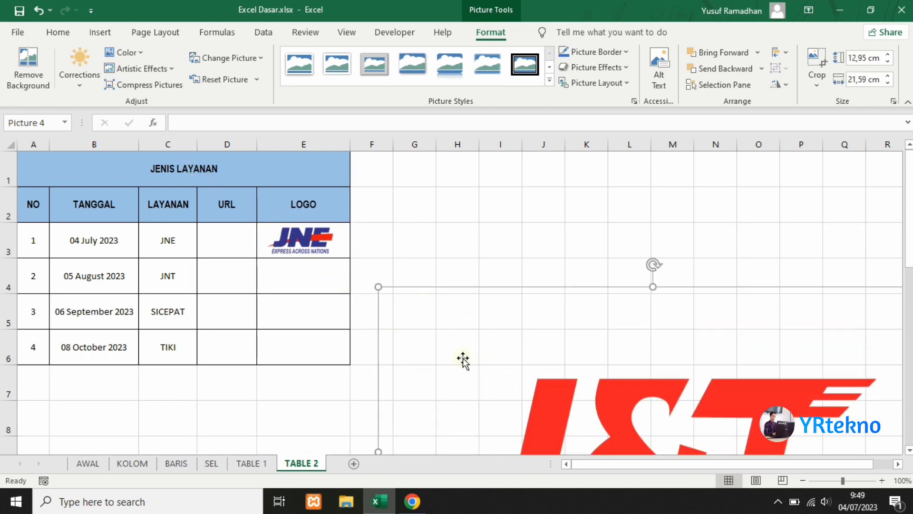
{"action": "left_click_drag", "start_coordinate": [465, 359], "coordinate": [155, 185]}
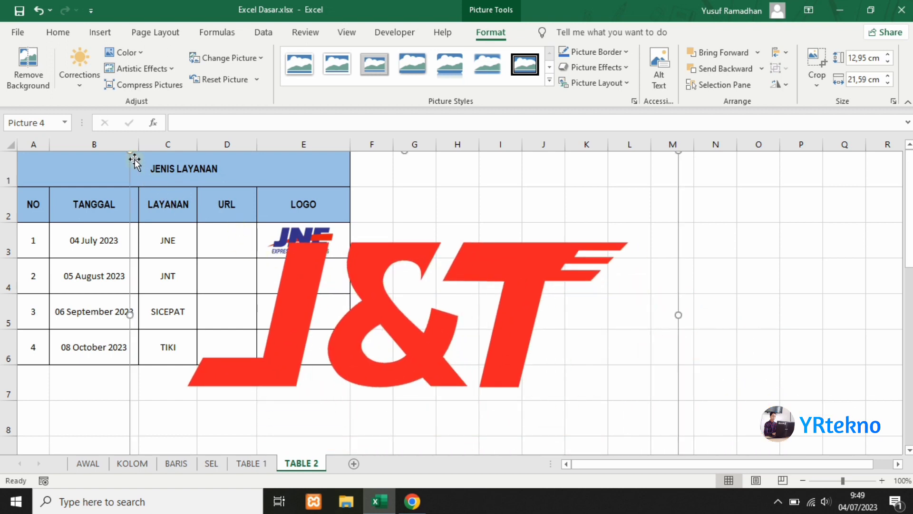
{"action": "left_click_drag", "start_coordinate": [130, 151], "coordinate": [457, 390]}
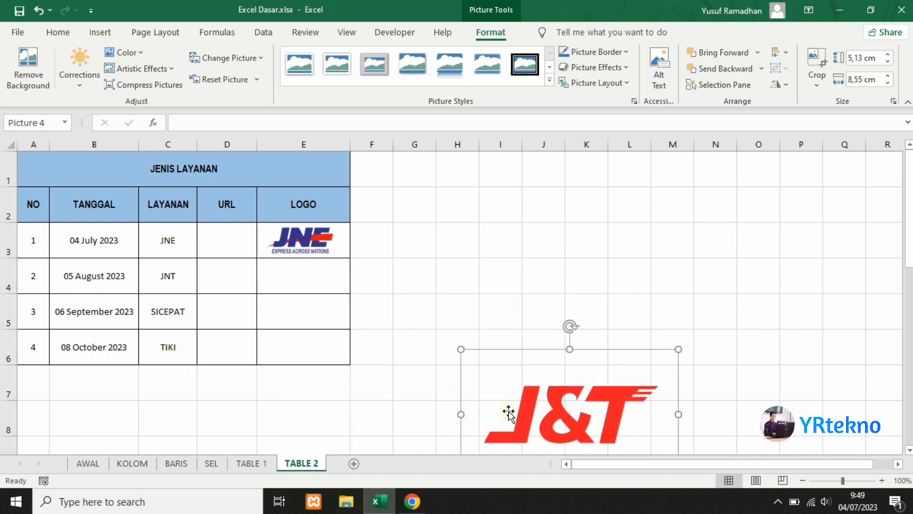
{"action": "left_click_drag", "start_coordinate": [508, 412], "coordinate": [314, 302]}
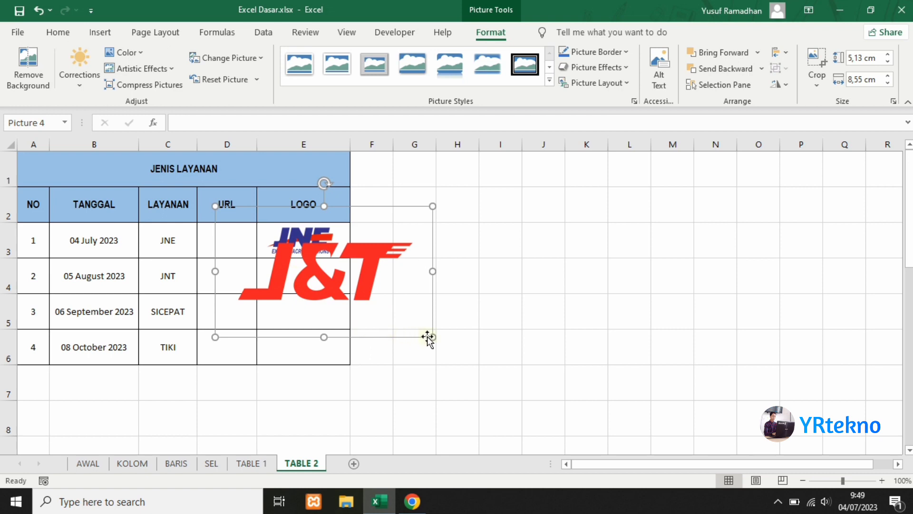
{"action": "left_click_drag", "start_coordinate": [429, 329], "coordinate": [309, 272]}
{"action": "left_click_drag", "start_coordinate": [213, 230], "coordinate": [368, 357]}
{"action": "left_click_drag", "start_coordinate": [469, 410], "coordinate": [313, 284]}
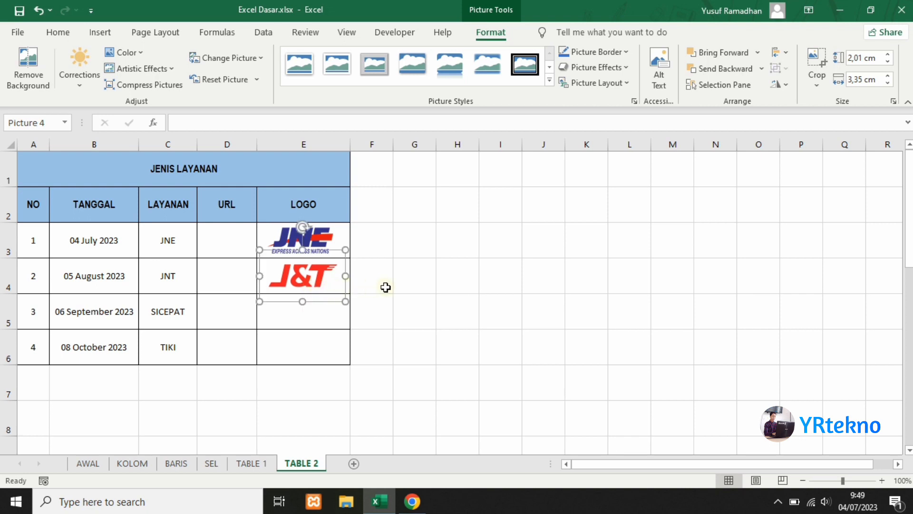
{"action": "left_click", "coordinate": [385, 286]}
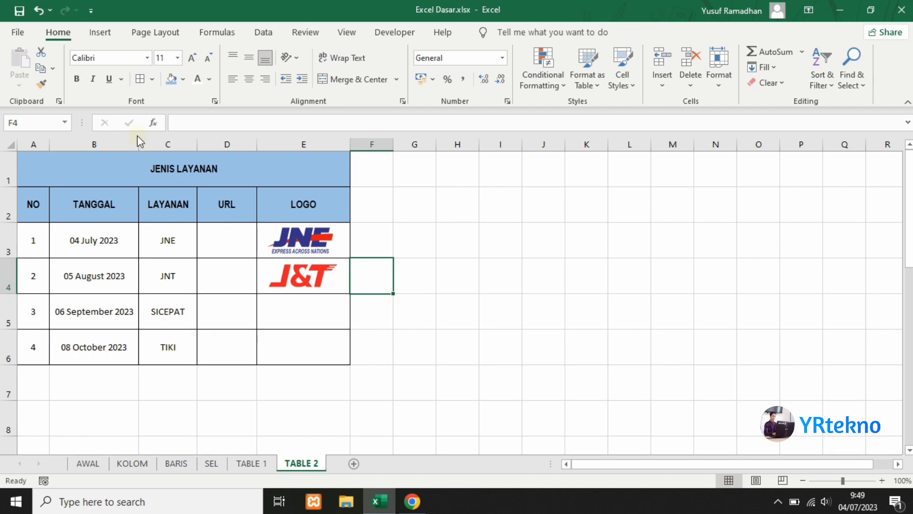
Insert Logo_SICEPAT.png from this device via Insert > Illustrations > Pictures
{"action": "left_click", "coordinate": [108, 33]}
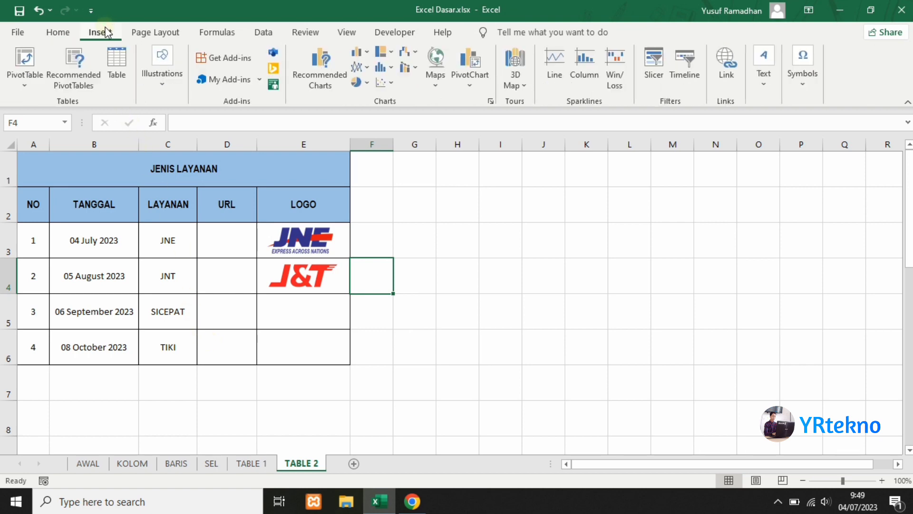
{"action": "left_click", "coordinate": [163, 82]}
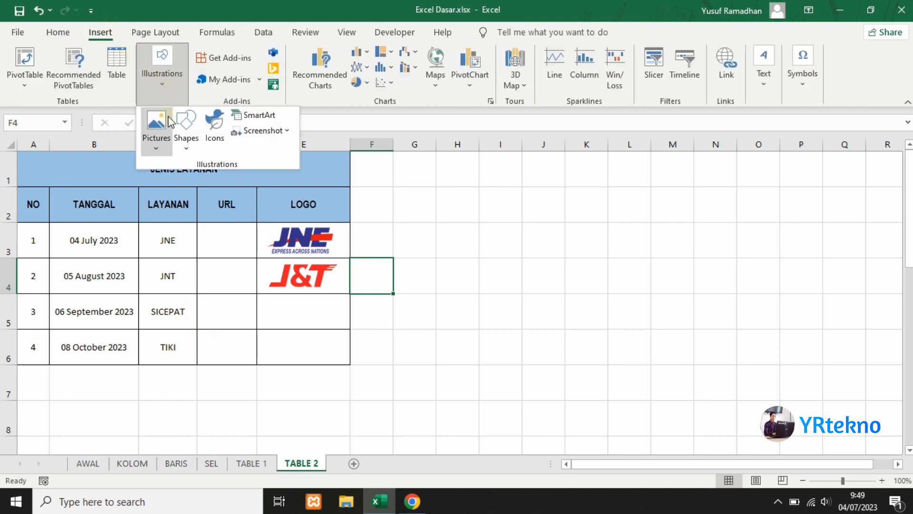
{"action": "left_click", "coordinate": [162, 127]}
{"action": "left_click", "coordinate": [206, 189]}
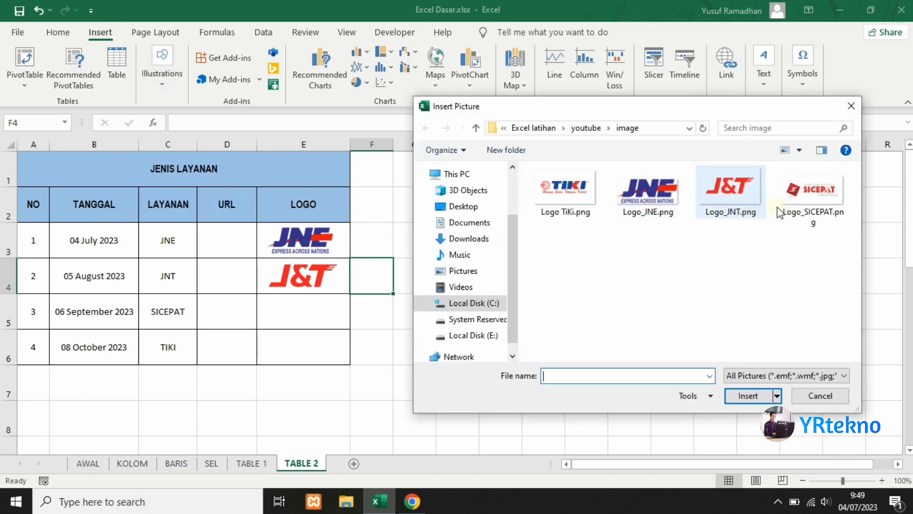
{"action": "left_click", "coordinate": [795, 208]}
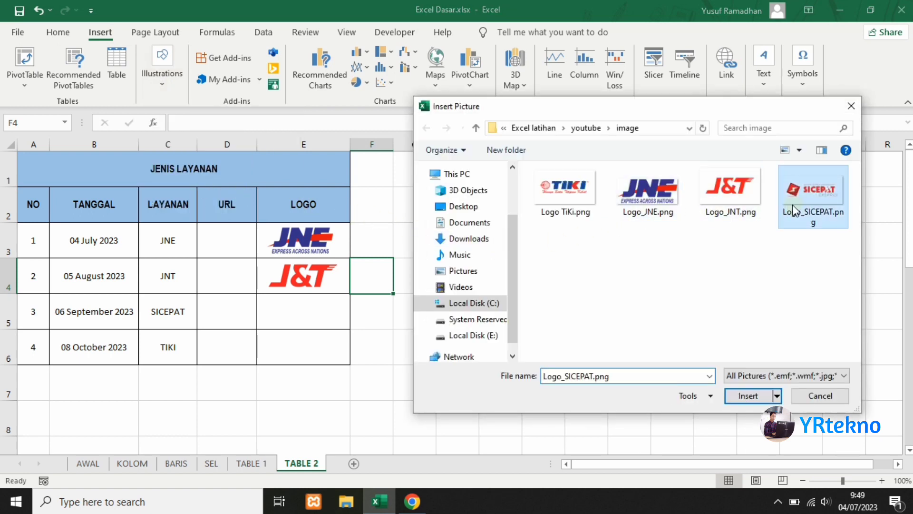
{"action": "left_click", "coordinate": [747, 396]}
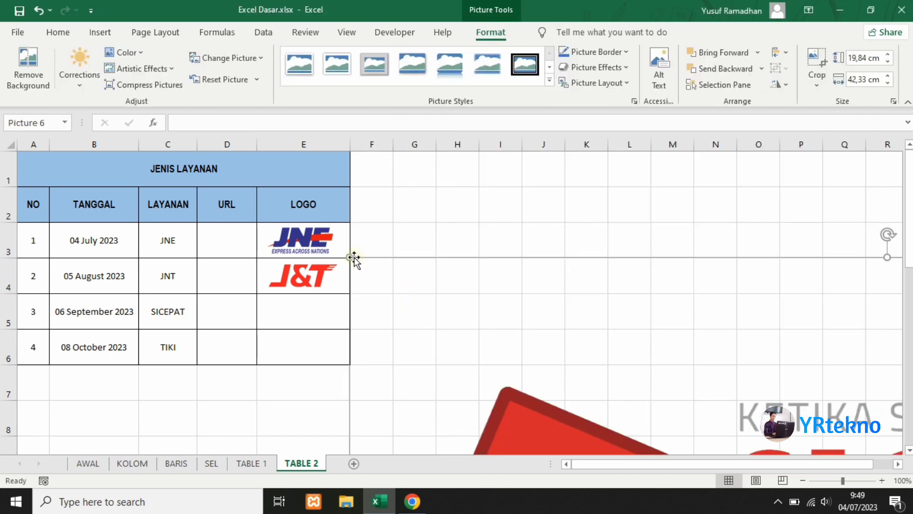
Shrink the SICEPAT logo to about 1,74 × 3,72 cm and fit it into cell E5
{"action": "left_click_drag", "start_coordinate": [351, 257], "coordinate": [495, 326]}
{"action": "left_click_drag", "start_coordinate": [594, 392], "coordinate": [305, 243]}
{"action": "left_click_drag", "start_coordinate": [240, 160], "coordinate": [509, 356]}
{"action": "left_click_drag", "start_coordinate": [596, 380], "coordinate": [261, 186]}
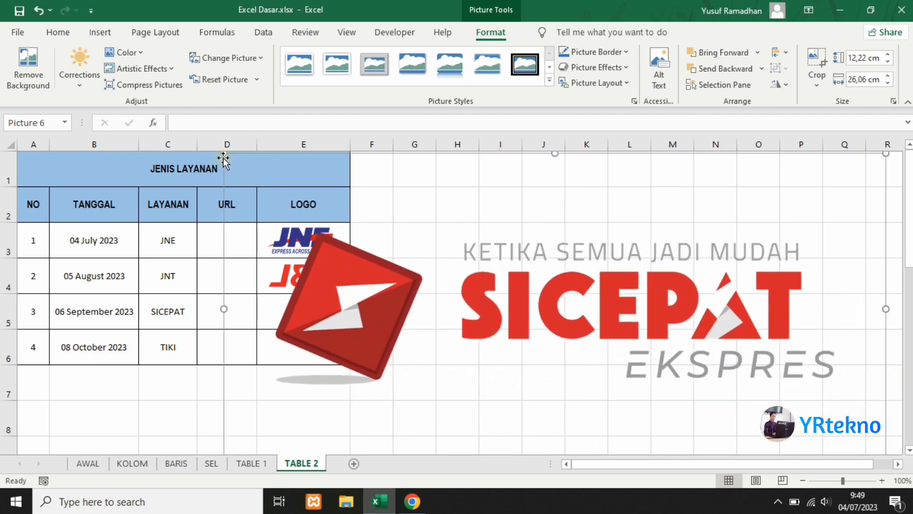
{"action": "left_click_drag", "start_coordinate": [222, 154], "coordinate": [556, 378]}
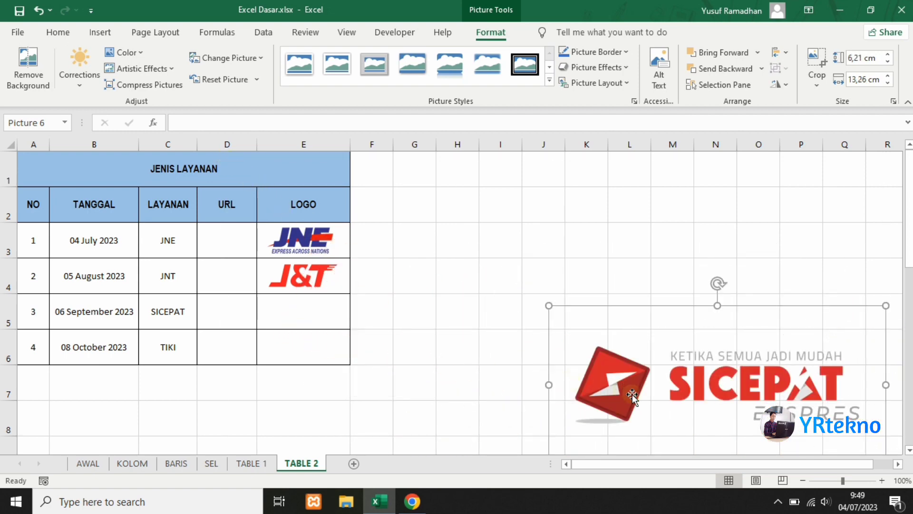
{"action": "left_click_drag", "start_coordinate": [627, 394], "coordinate": [429, 319]}
{"action": "left_click_drag", "start_coordinate": [338, 228], "coordinate": [309, 313]}
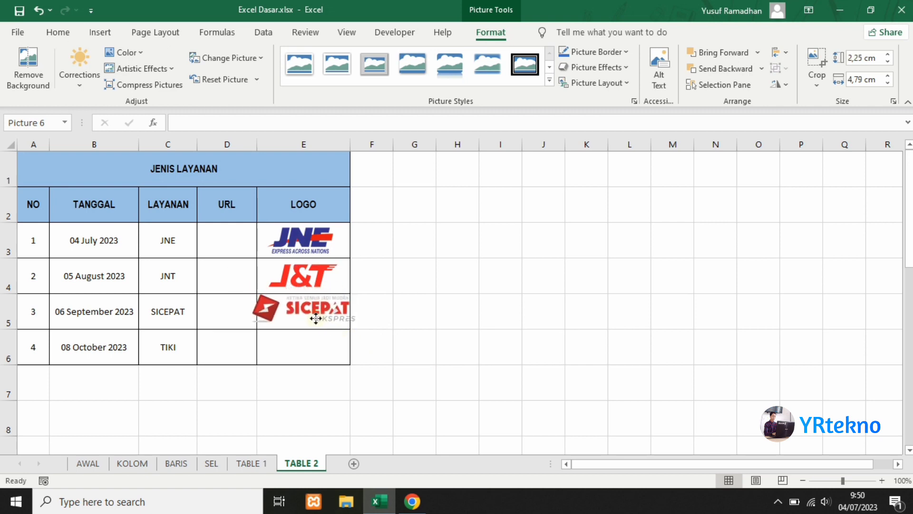
{"action": "left_click_drag", "start_coordinate": [363, 336], "coordinate": [338, 324]}
{"action": "left_click_drag", "start_coordinate": [323, 316], "coordinate": [325, 319]}
{"action": "left_click", "coordinate": [387, 312]}
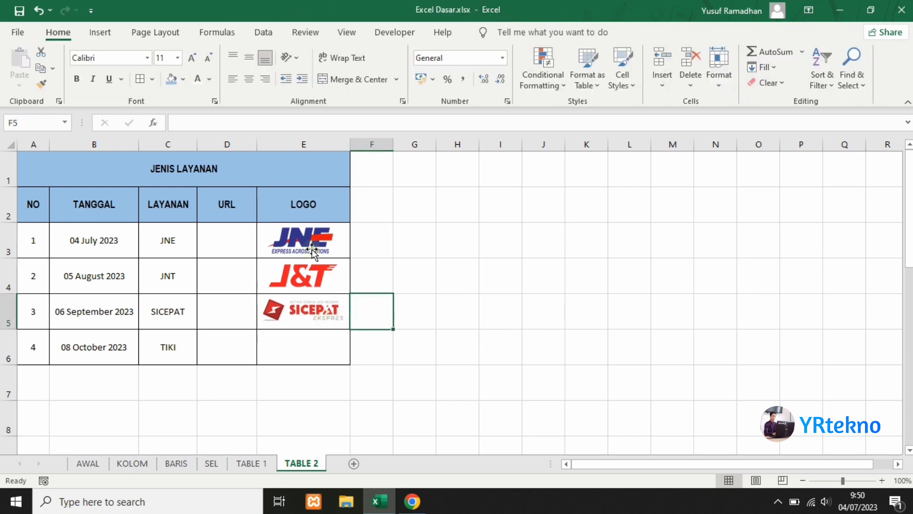
Insert Logo TiKi.png from this device via Insert > Illustrations > Pictures
{"action": "left_click", "coordinate": [100, 35]}
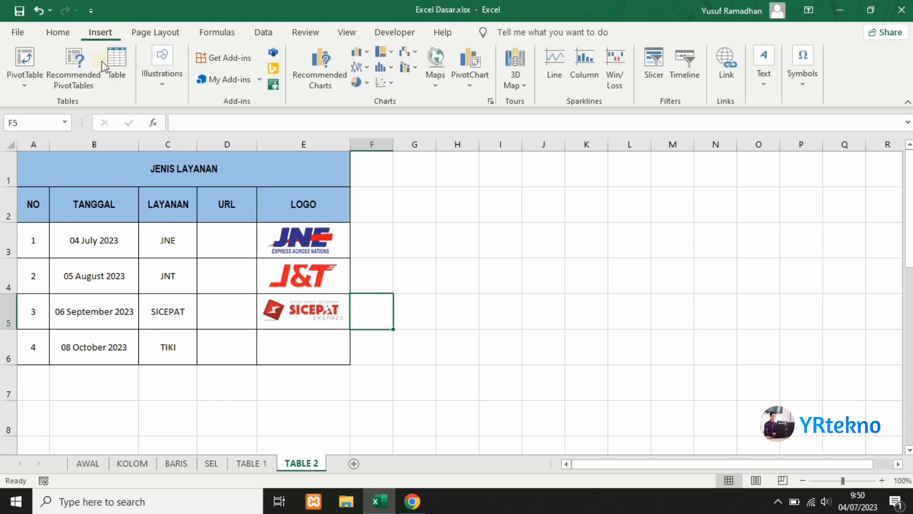
{"action": "left_click", "coordinate": [161, 95]}
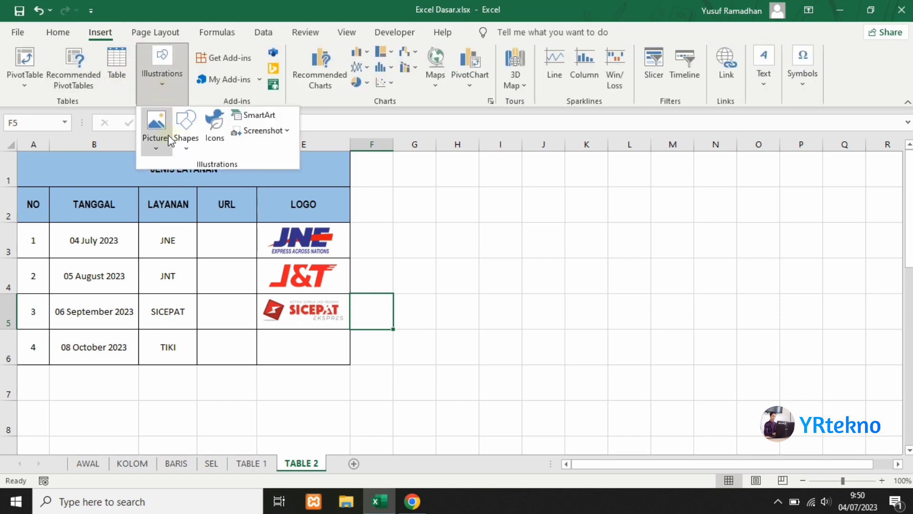
{"action": "left_click", "coordinate": [159, 150]}
{"action": "left_click", "coordinate": [185, 187]}
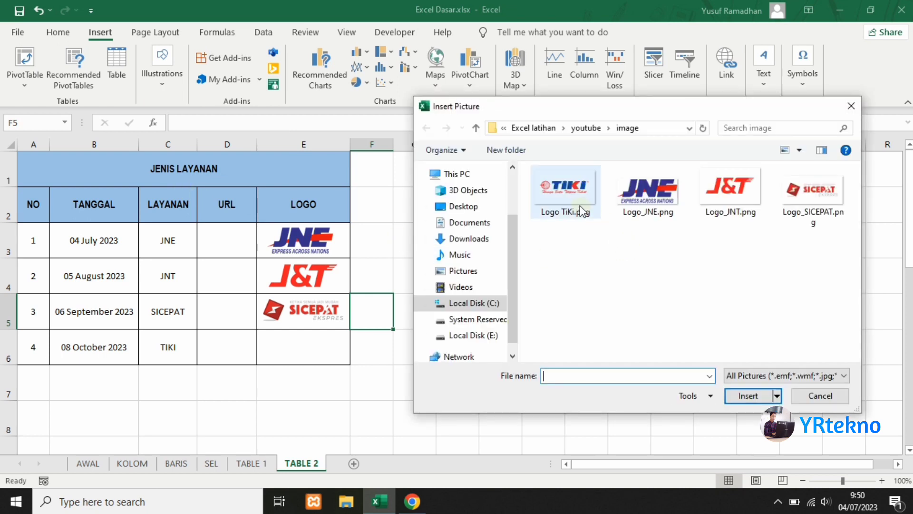
{"action": "left_click", "coordinate": [584, 205]}
{"action": "left_click", "coordinate": [748, 396]}
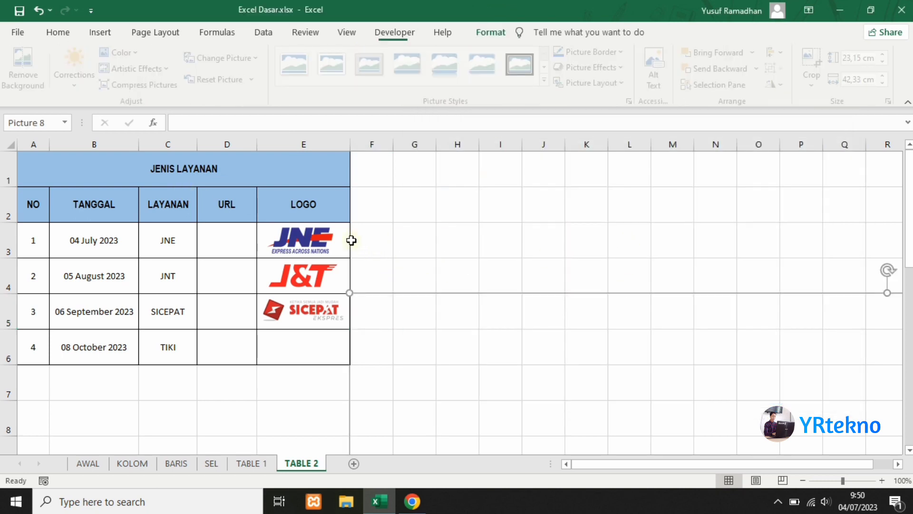
Shrink the TIKI logo to about 2,24 × 4,1 cm and fit it into cell E6
{"action": "left_click_drag", "start_coordinate": [444, 343], "coordinate": [286, 199]}
{"action": "left_click_drag", "start_coordinate": [193, 152], "coordinate": [454, 300]}
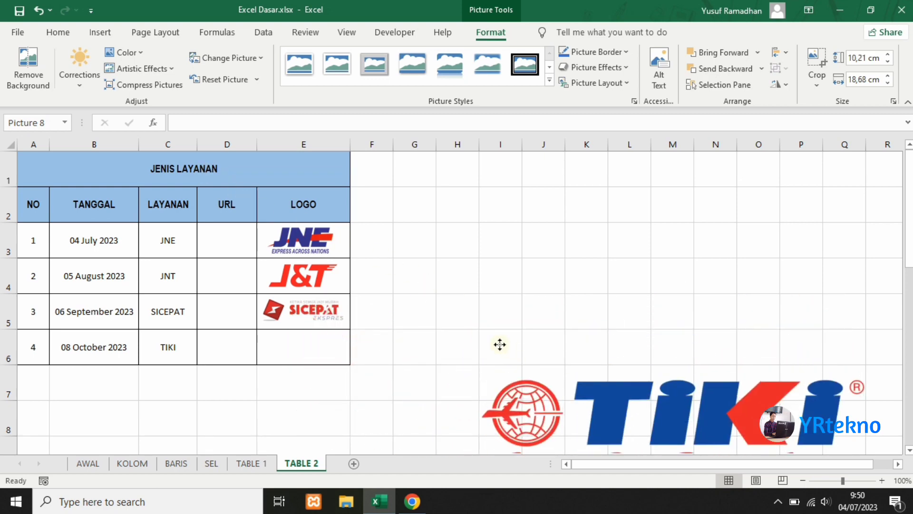
{"action": "left_click_drag", "start_coordinate": [500, 342], "coordinate": [317, 232]}
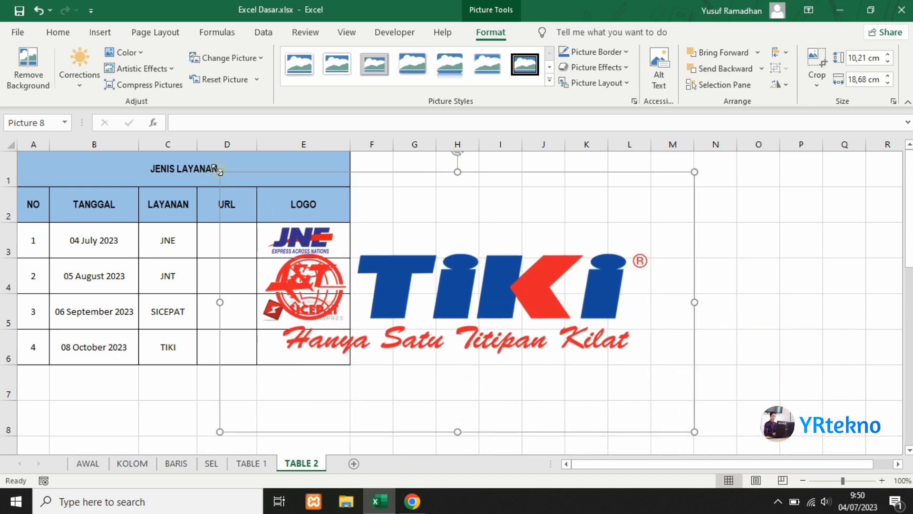
{"action": "left_click_drag", "start_coordinate": [219, 170], "coordinate": [254, 335]}
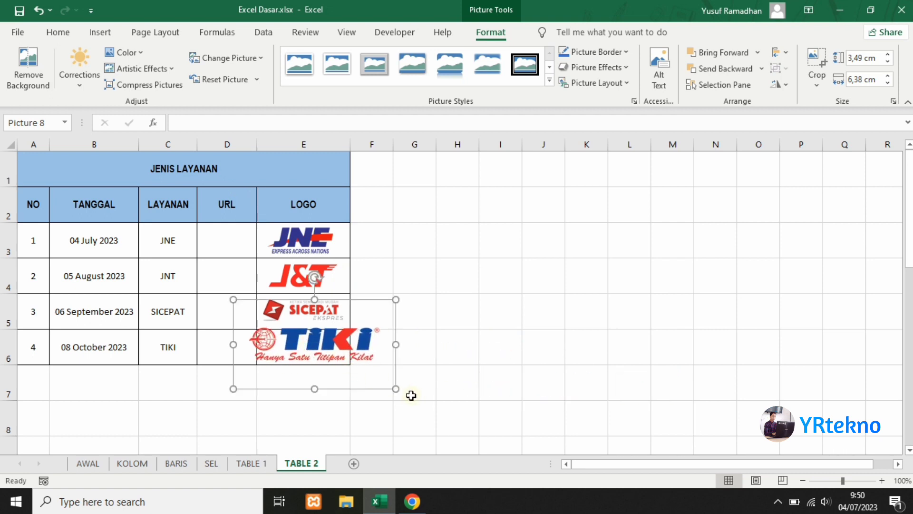
{"action": "left_click_drag", "start_coordinate": [396, 389], "coordinate": [316, 351]}
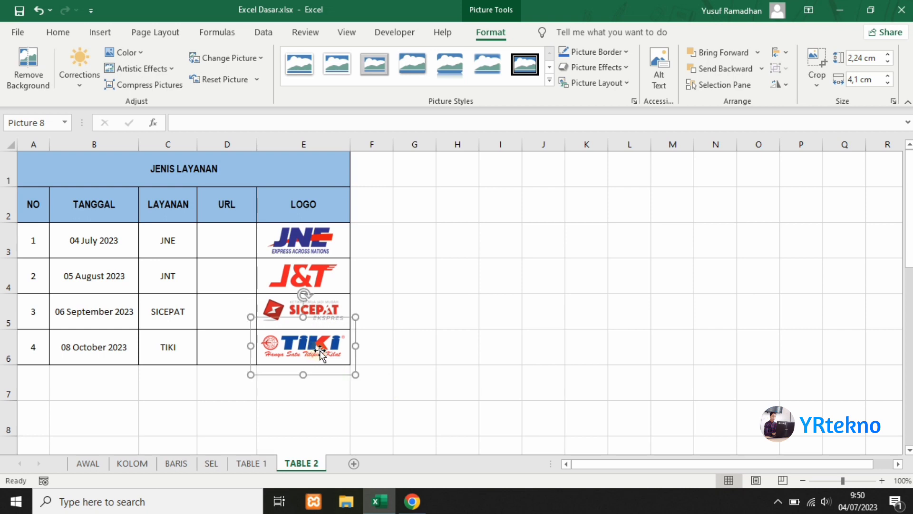
{"action": "left_click", "coordinate": [411, 361]}
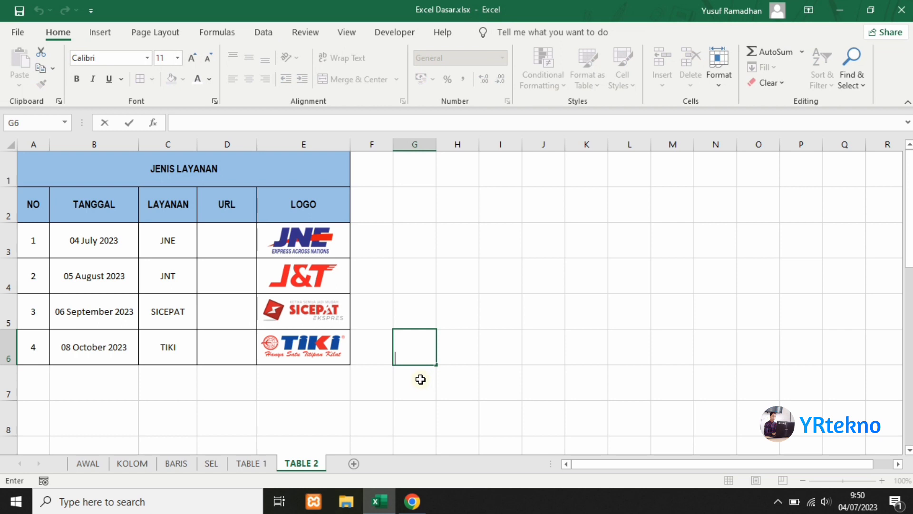
{"action": "left_click", "coordinate": [305, 235]}
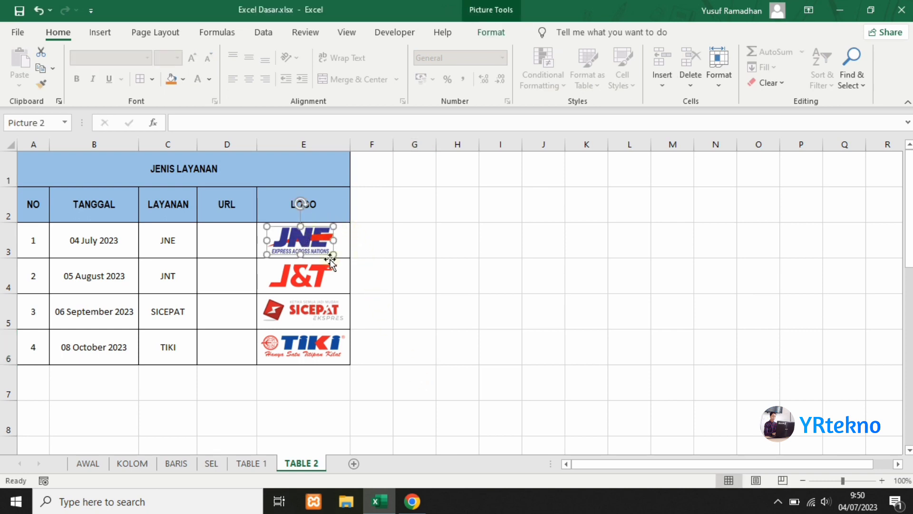
{"action": "left_click", "coordinate": [385, 403]}
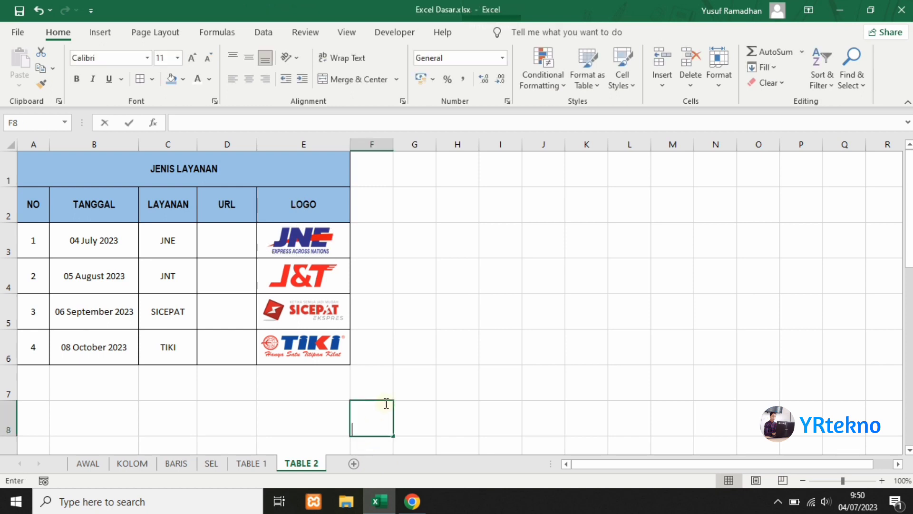
{"action": "left_click", "coordinate": [346, 503]}
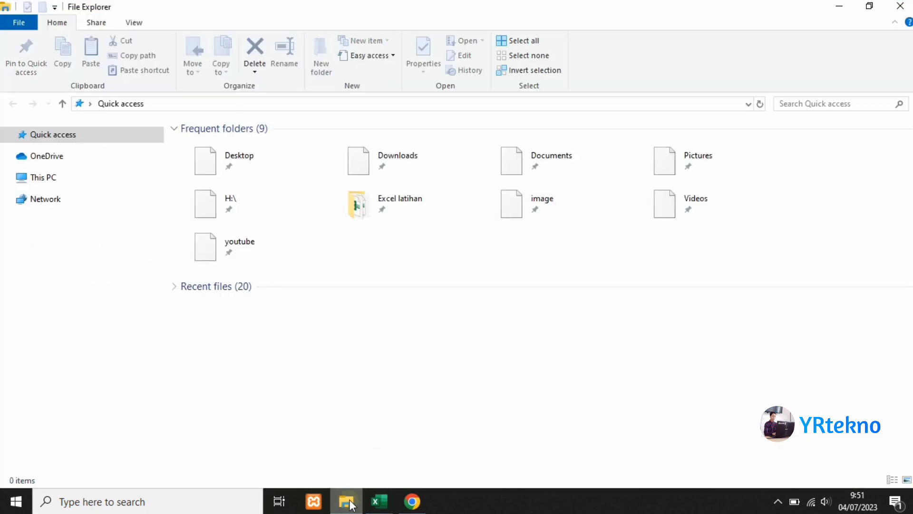
{"action": "double_click", "coordinate": [247, 245]}
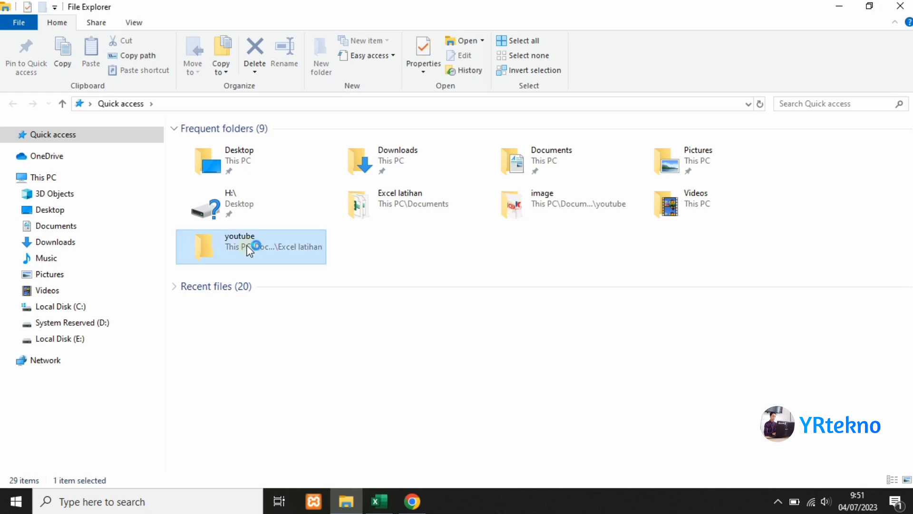
{"action": "double_click", "coordinate": [220, 146]}
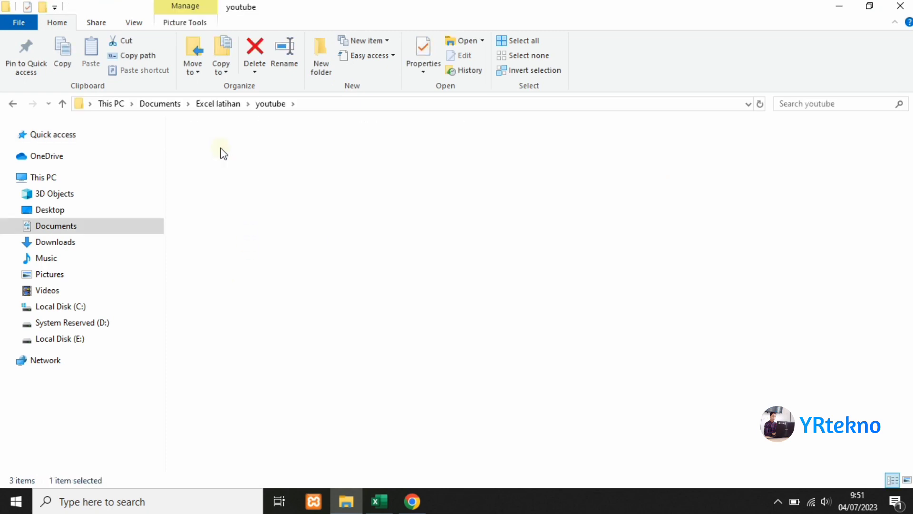
{"action": "left_click", "coordinate": [394, 497]}
{"action": "left_click", "coordinate": [316, 240]}
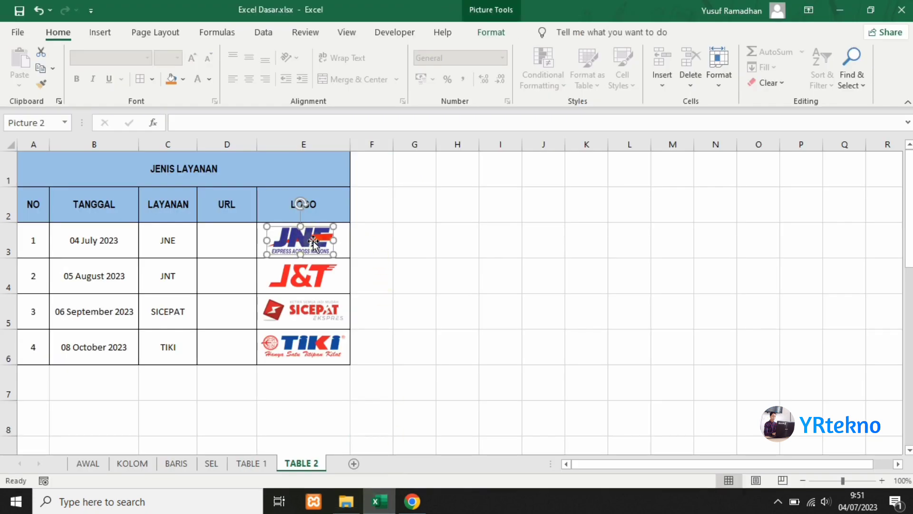
Hyperlink the JNE logo to image\Logo_JNE.png and follow the link to open the image
{"action": "right_click", "coordinate": [314, 241]}
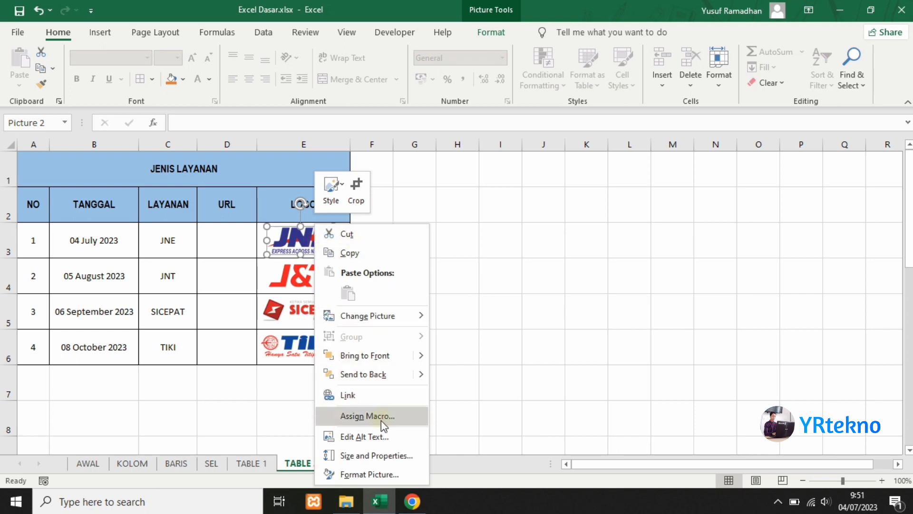
{"action": "left_click", "coordinate": [354, 396]}
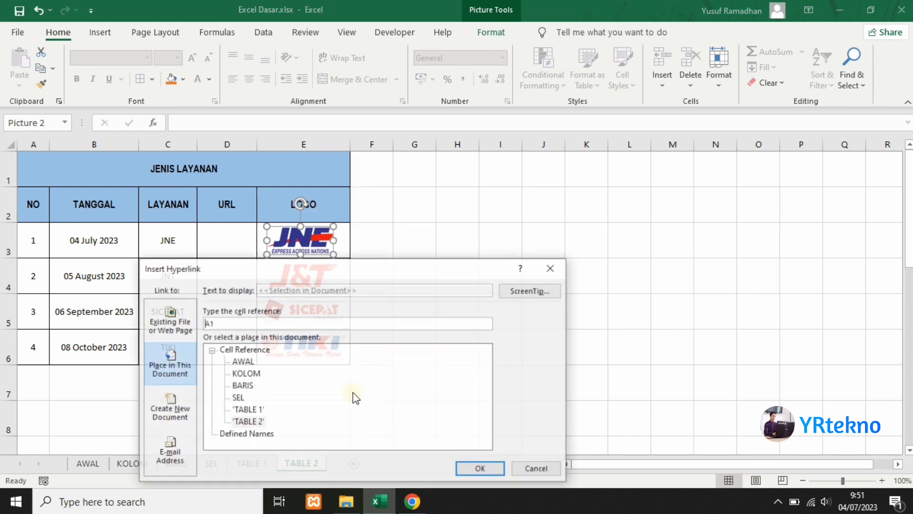
{"action": "left_click_drag", "start_coordinate": [376, 272], "coordinate": [606, 191]}
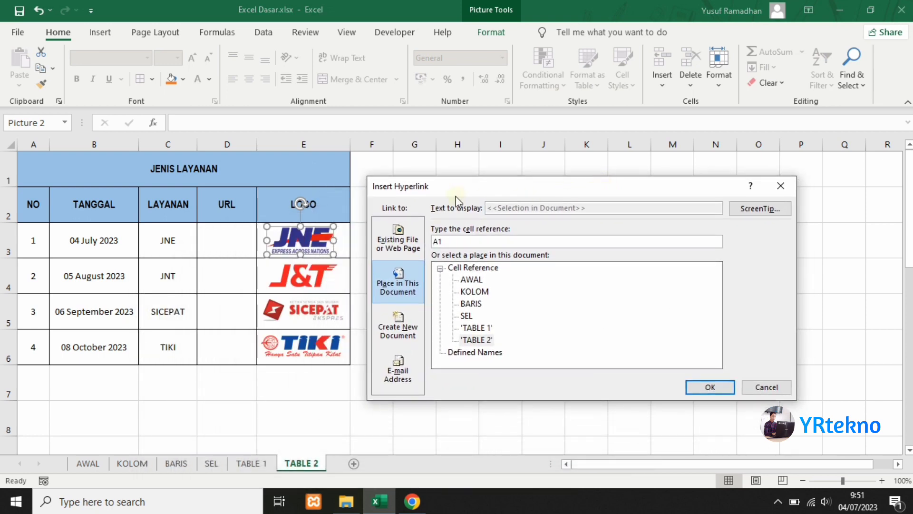
{"action": "left_click", "coordinate": [401, 238]}
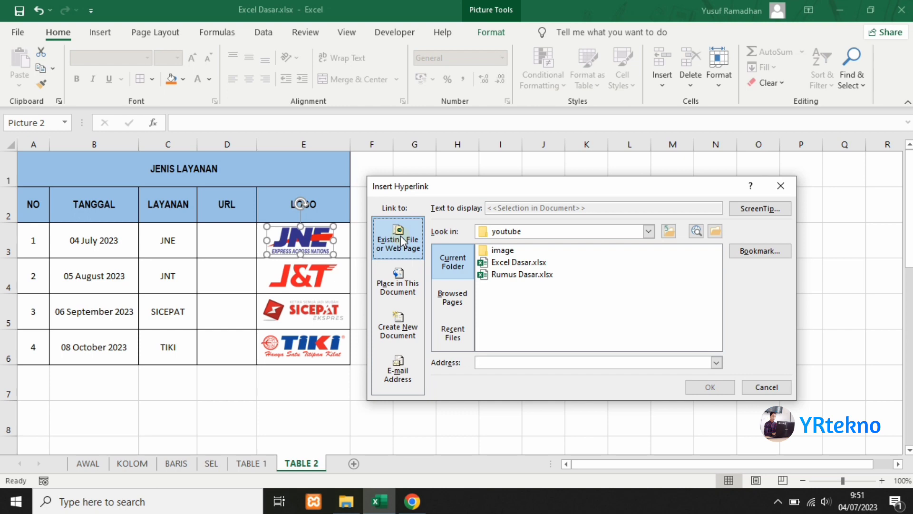
{"action": "double_click", "coordinate": [503, 251]}
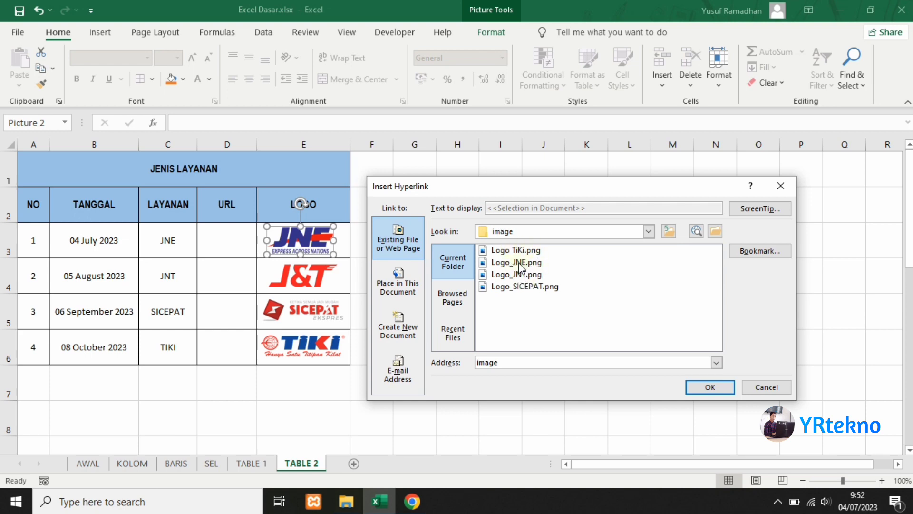
{"action": "left_click", "coordinate": [517, 263]}
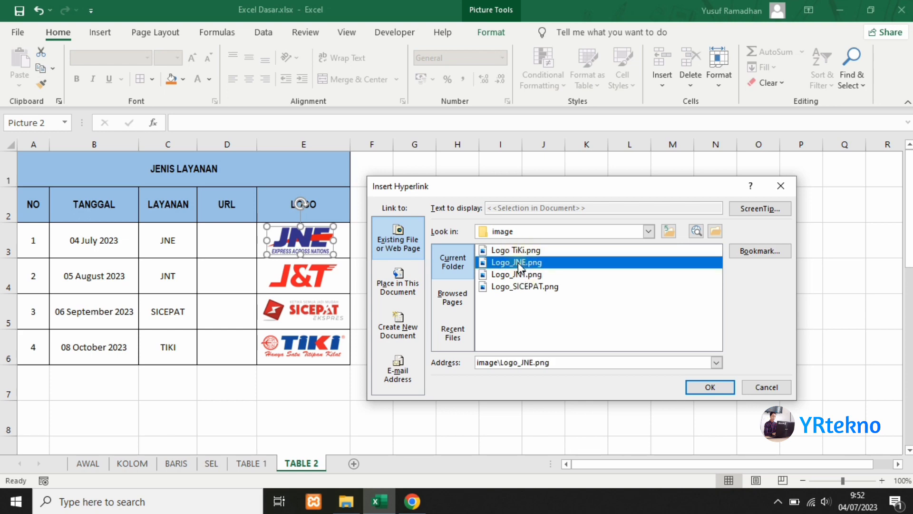
{"action": "left_click", "coordinate": [710, 387]}
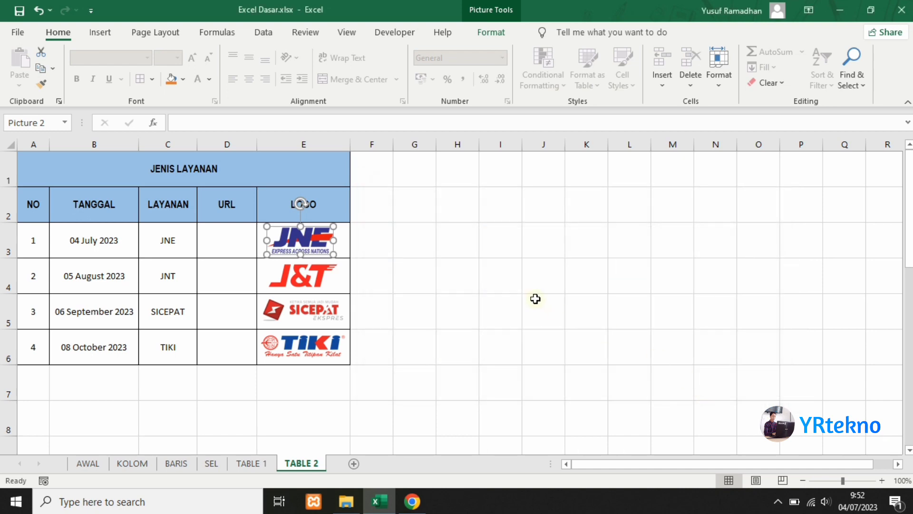
{"action": "left_click", "coordinate": [402, 243]}
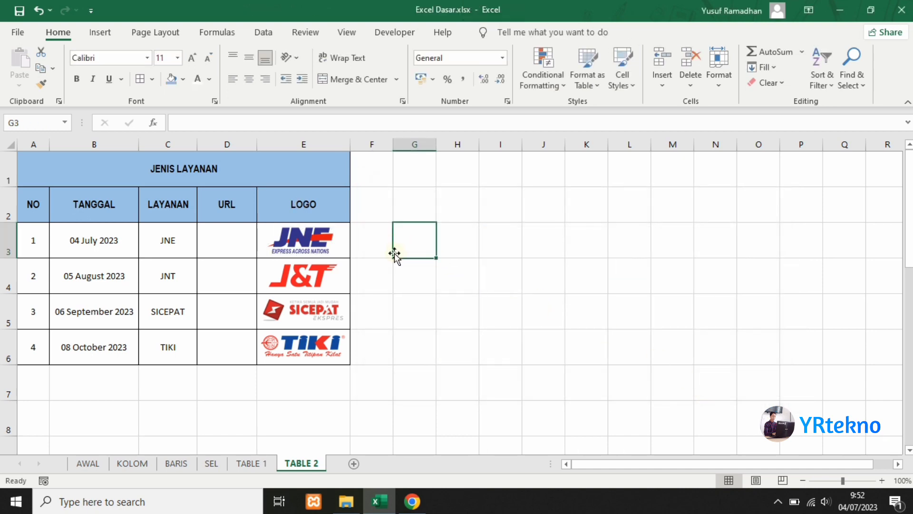
{"action": "left_click", "coordinate": [301, 246]}
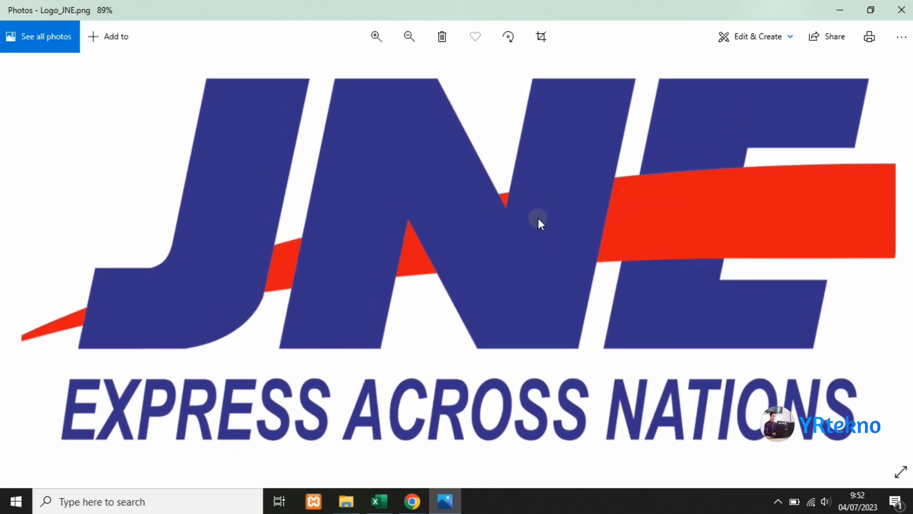
Close the Logo_JNE.png image in Photos and return to the Excel sheet
{"action": "left_click", "coordinate": [901, 9]}
{"action": "left_click", "coordinate": [310, 277]}
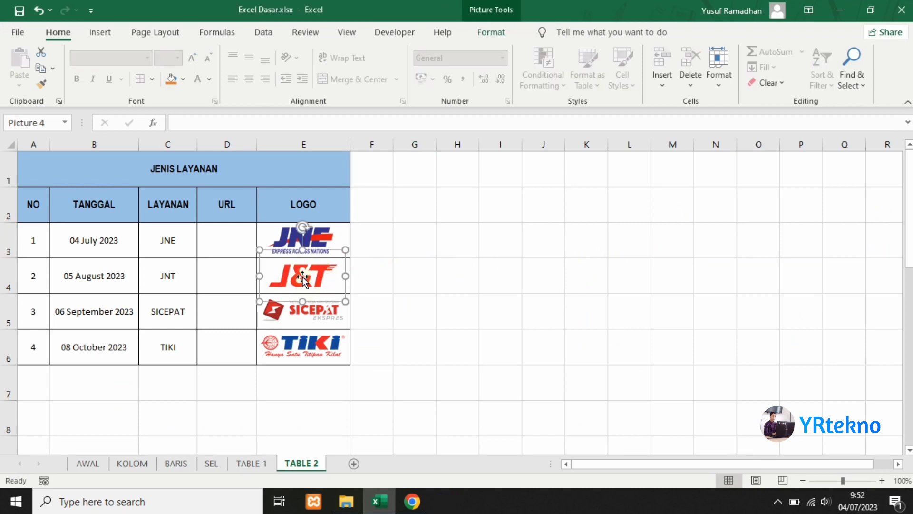
Hyperlink the J&T logo to image\Logo_JNT.png, then test the link and close Photos
{"action": "right_click", "coordinate": [303, 276]}
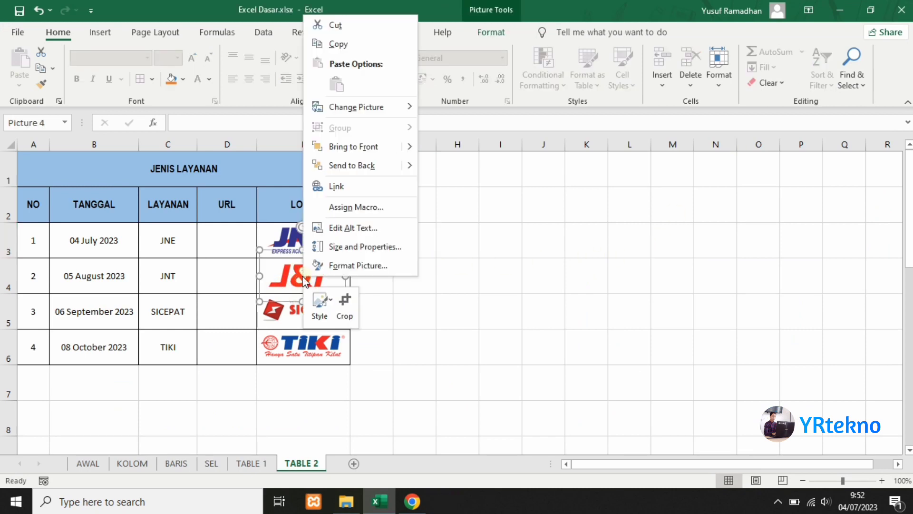
{"action": "left_click", "coordinate": [341, 185]}
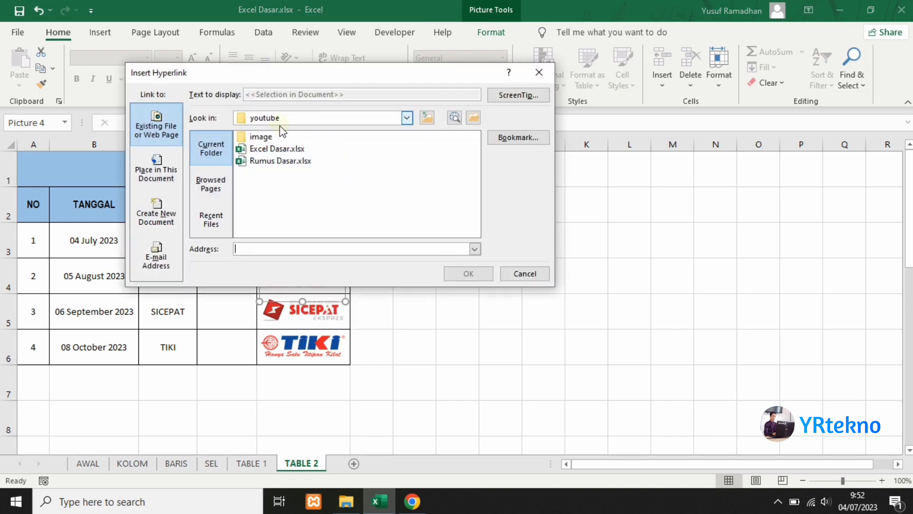
{"action": "left_click_drag", "start_coordinate": [414, 75], "coordinate": [636, 175]}
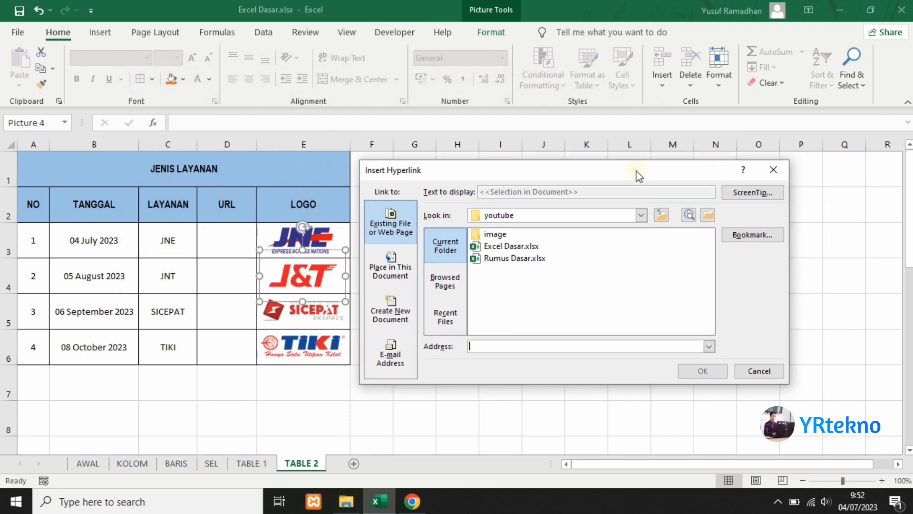
{"action": "double_click", "coordinate": [495, 235]}
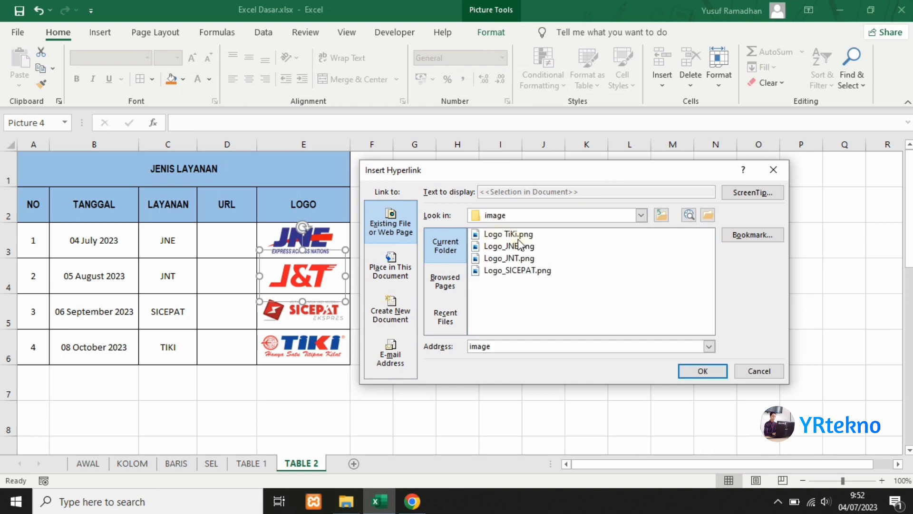
{"action": "left_click", "coordinate": [515, 259]}
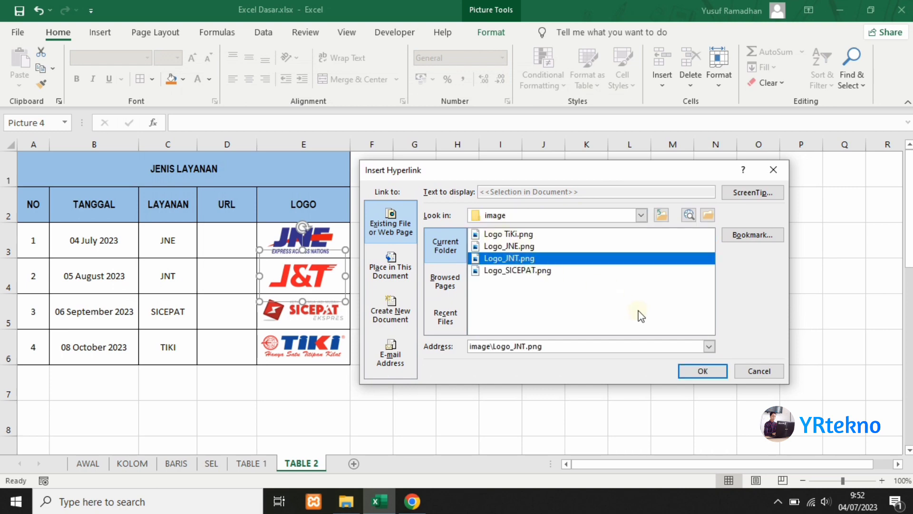
{"action": "left_click", "coordinate": [702, 371]}
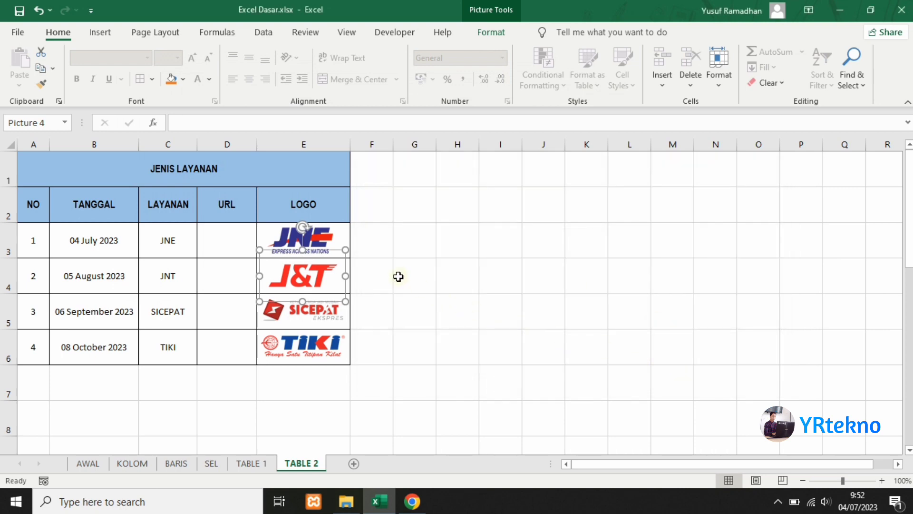
{"action": "left_click", "coordinate": [398, 276]}
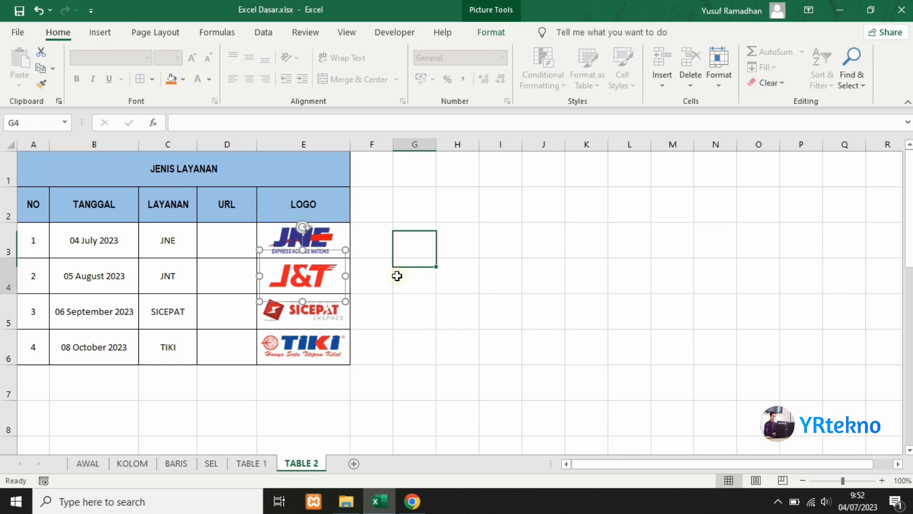
{"action": "left_click", "coordinate": [314, 280]}
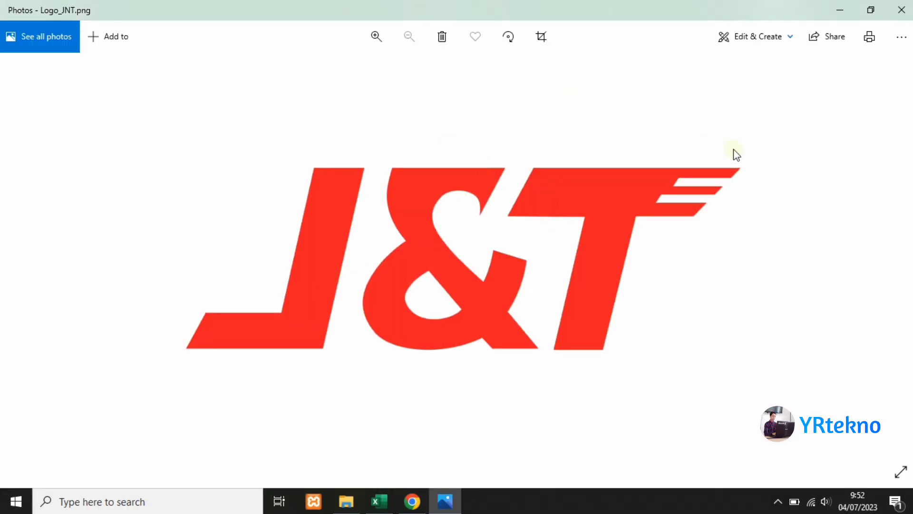
{"action": "left_click", "coordinate": [910, 11]}
{"action": "left_click", "coordinate": [506, 259]}
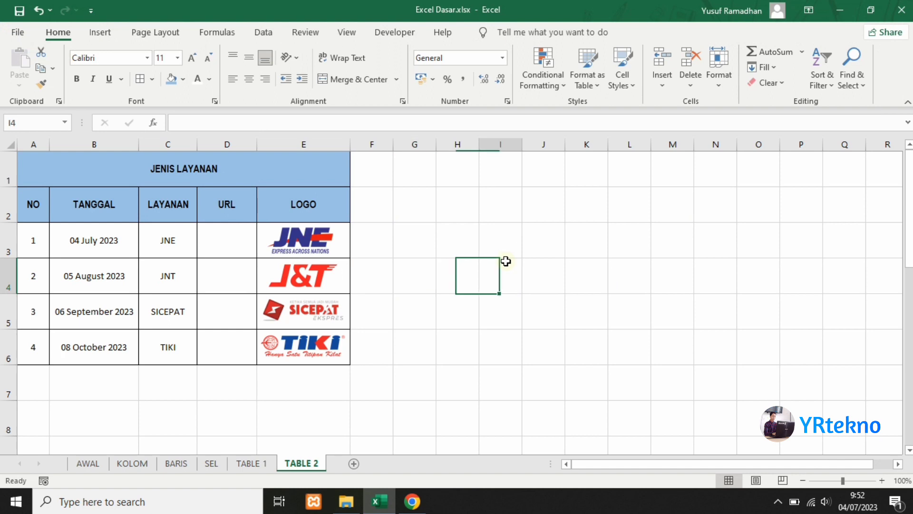
Widen column D, nudge the SICEPAT and TIKI logos right, and recheck the JNE link
{"action": "left_click", "coordinate": [229, 241]}
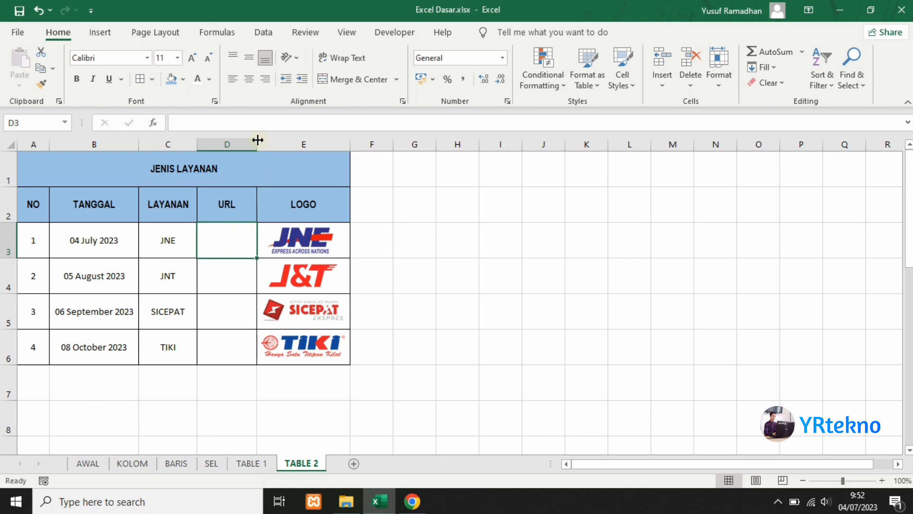
{"action": "left_click_drag", "start_coordinate": [256, 142], "coordinate": [265, 143]}
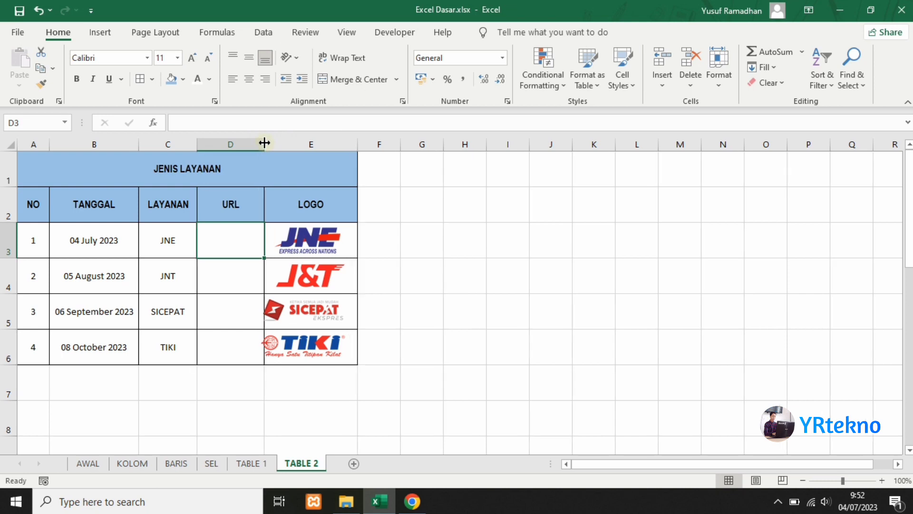
{"action": "left_click_drag", "start_coordinate": [314, 307], "coordinate": [322, 308]}
{"action": "left_click_drag", "start_coordinate": [320, 346], "coordinate": [327, 346]}
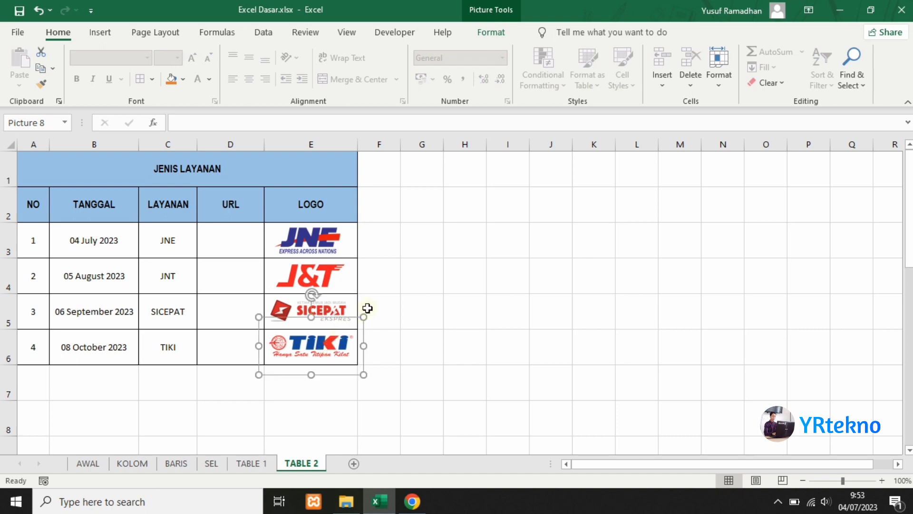
{"action": "left_click", "coordinate": [399, 286]}
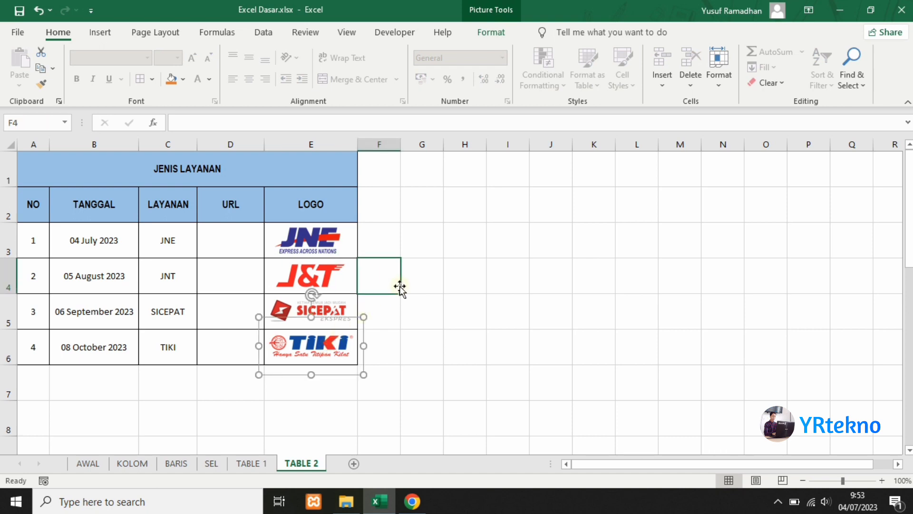
{"action": "left_click", "coordinate": [318, 238]}
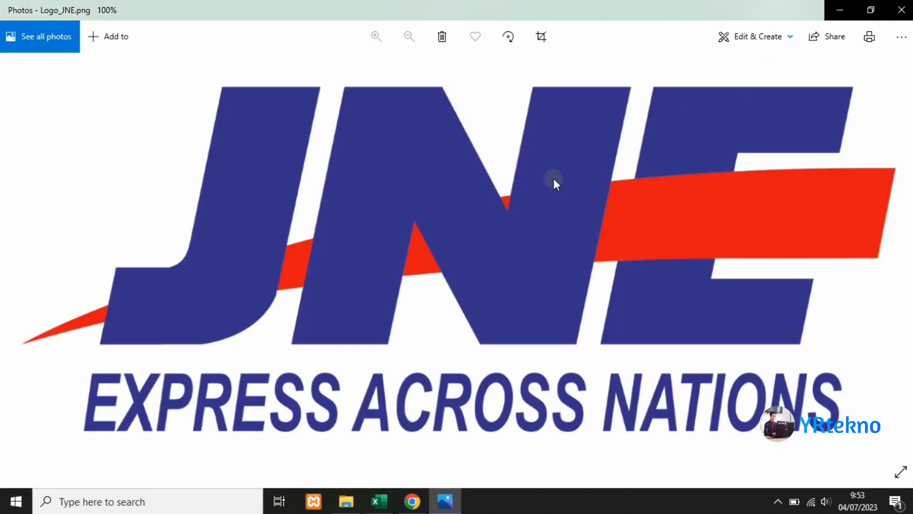
{"action": "left_click", "coordinate": [903, 11]}
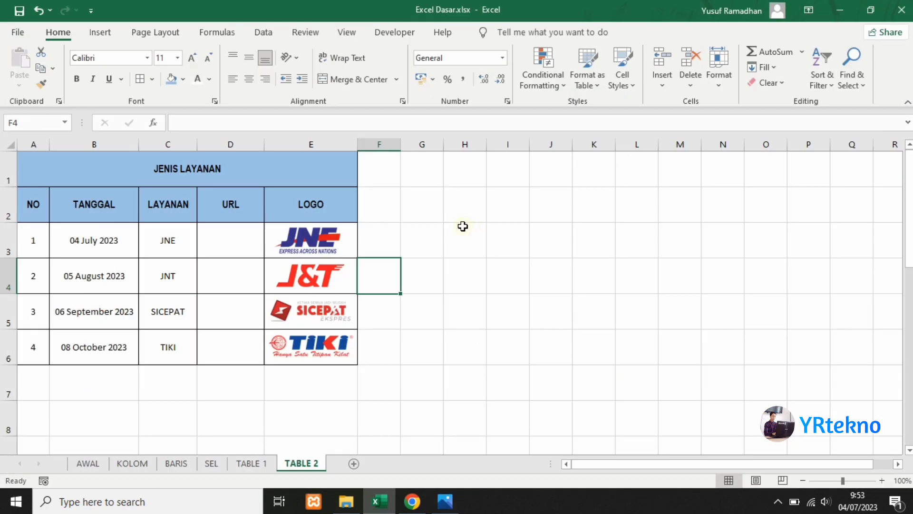
Enter WEBSITE JNE in D3 and WEBSITE JNT in D4
{"action": "left_click", "coordinate": [231, 244]}
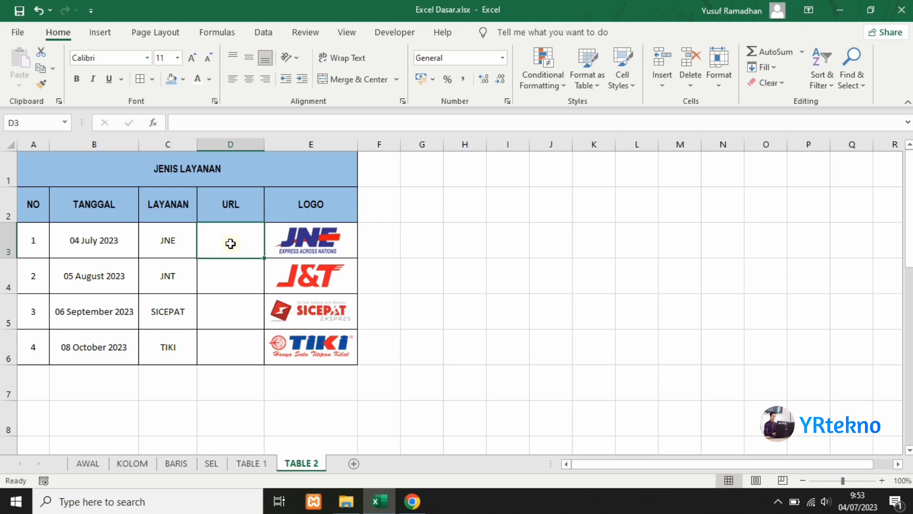
{"action": "type", "text": "WEBSITE JNE"}
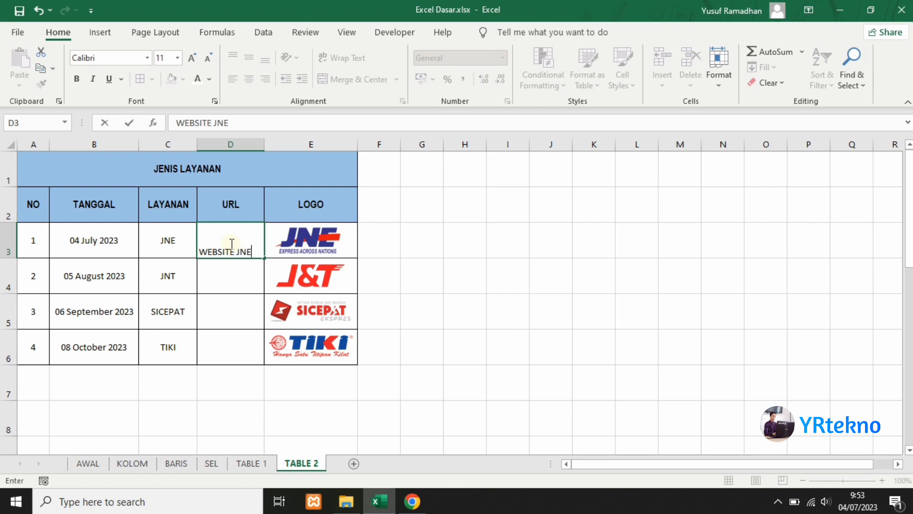
{"action": "key", "text": "Return"}
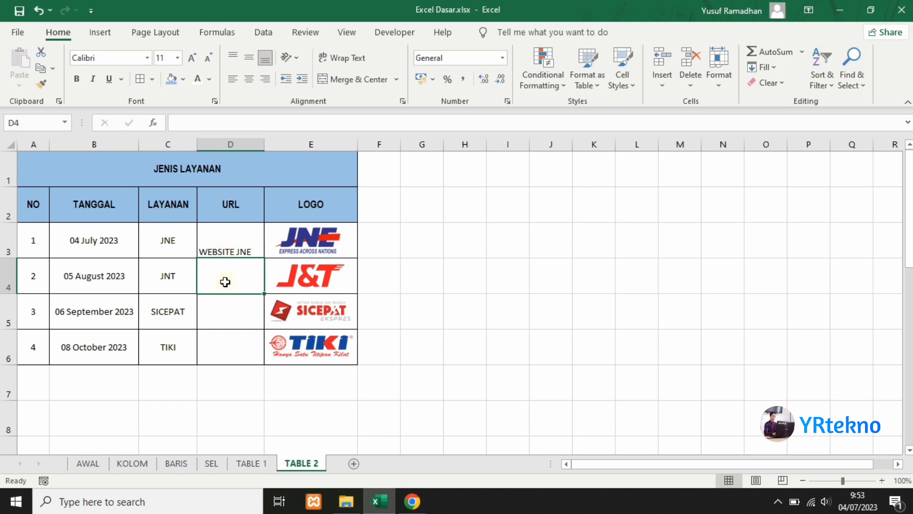
{"action": "type", "text": "WEBSITE JNT"}
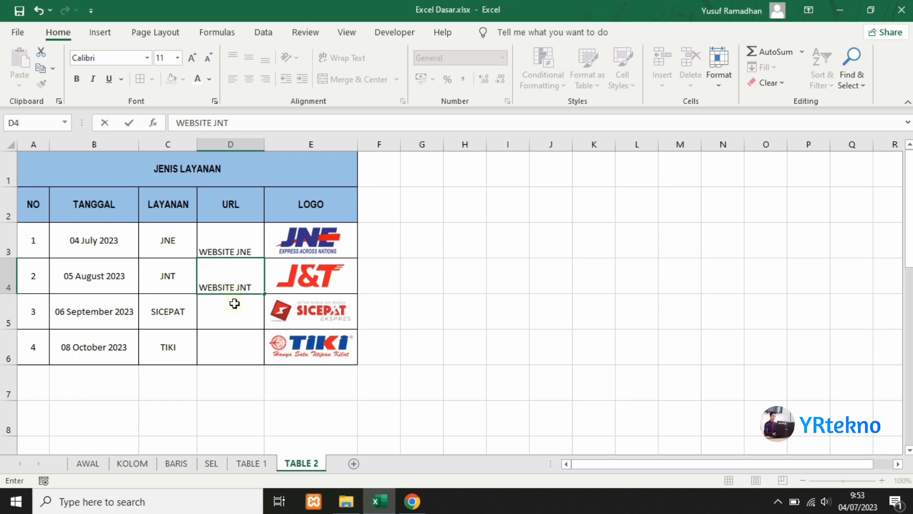
{"action": "left_click", "coordinate": [450, 281]}
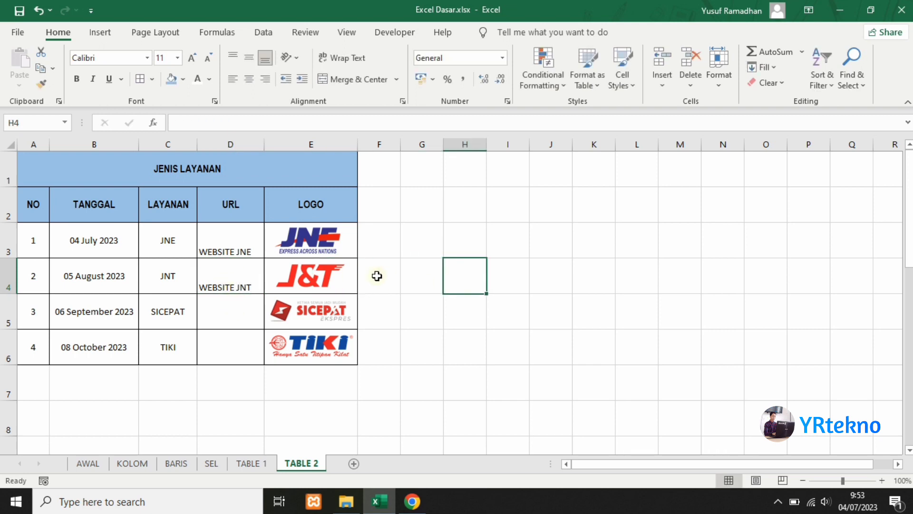
Centre the D3:D4 URL entries both horizontally and vertically
{"action": "left_click_drag", "start_coordinate": [212, 243], "coordinate": [238, 281]}
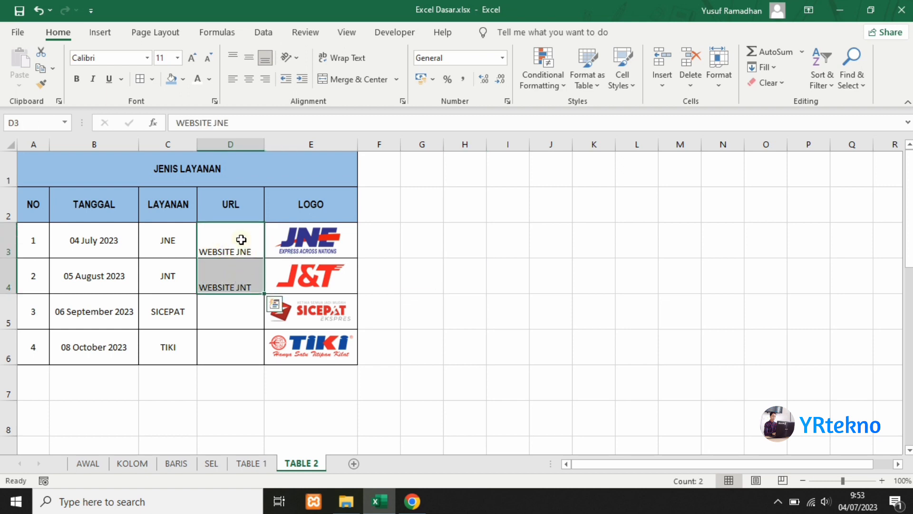
{"action": "left_click", "coordinate": [249, 79]}
{"action": "left_click", "coordinate": [248, 61]}
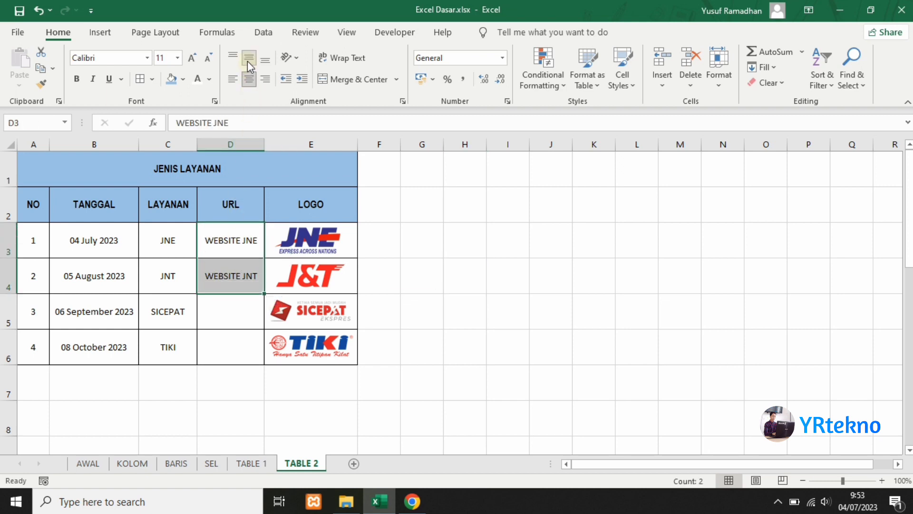
{"action": "left_click", "coordinate": [495, 260]}
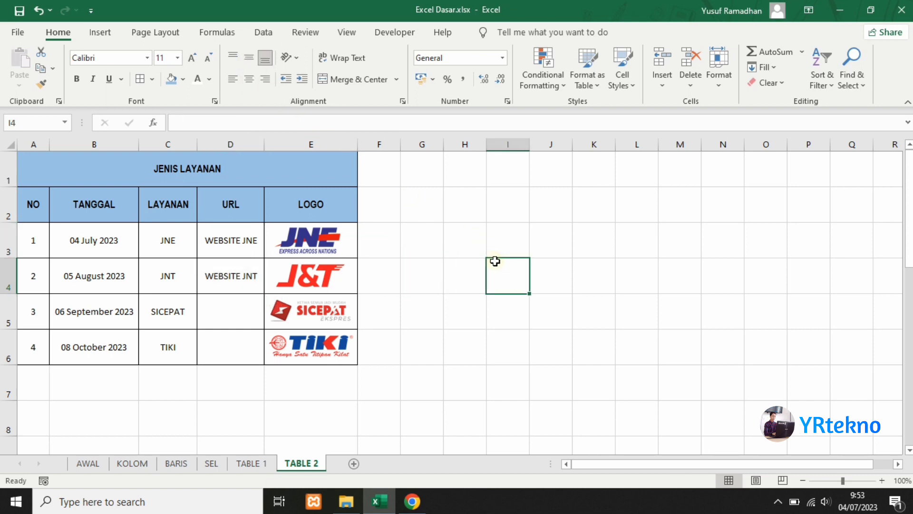
{"action": "left_click", "coordinate": [225, 240]}
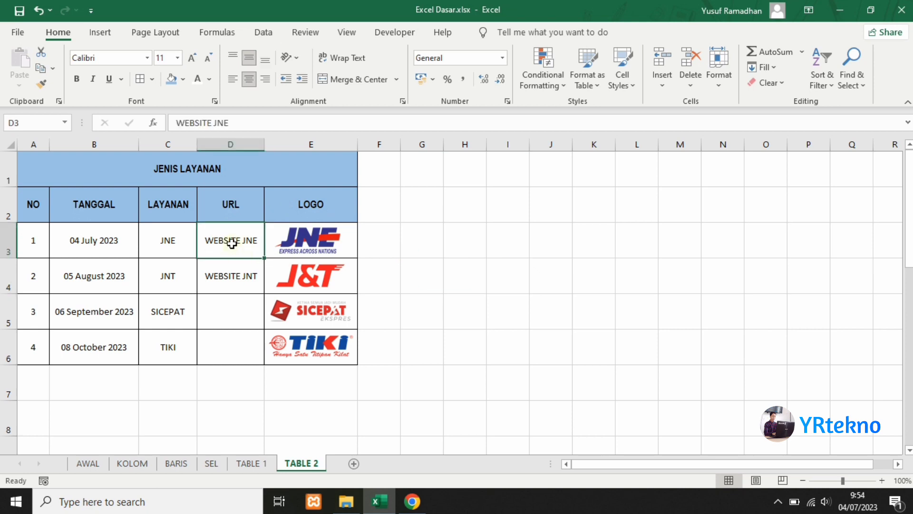
Open a hyperlink for the WEBSITE JNE cell and show Browsed Pages as targets
{"action": "right_click", "coordinate": [236, 240]}
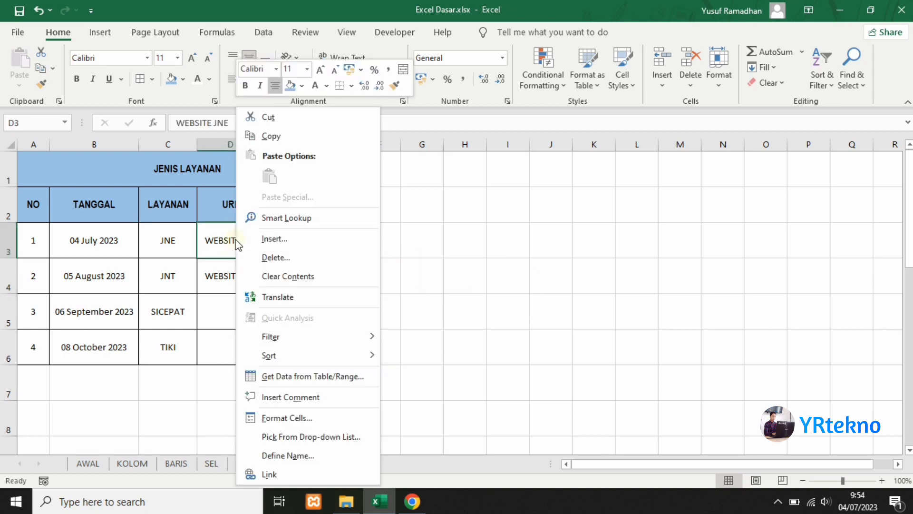
{"action": "left_click", "coordinate": [261, 474]}
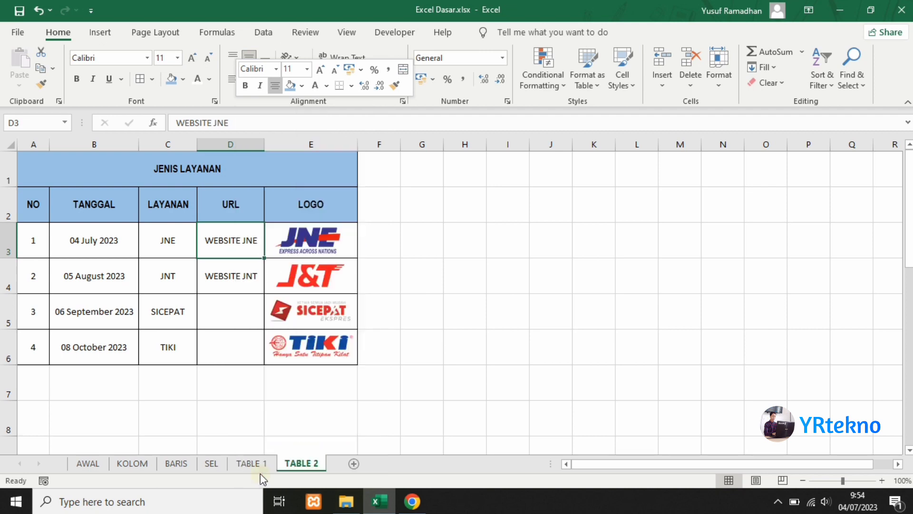
{"action": "left_click_drag", "start_coordinate": [298, 271], "coordinate": [595, 184]}
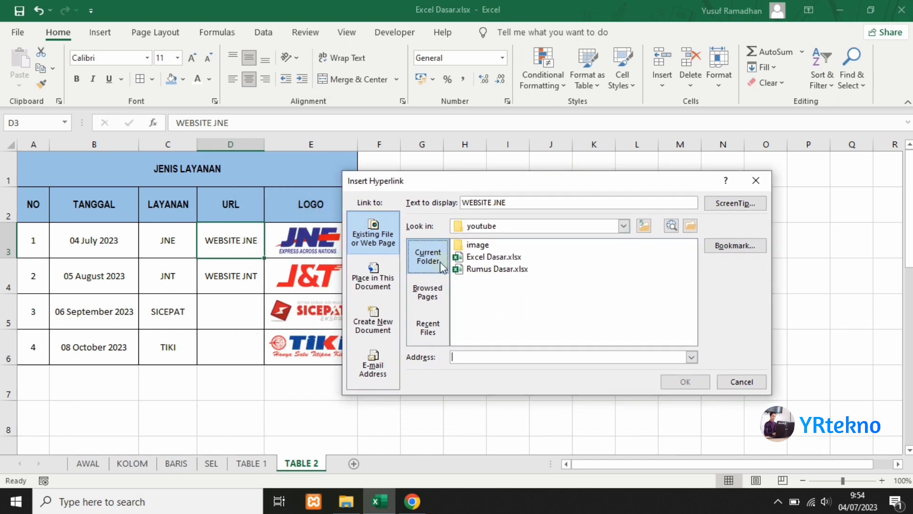
{"action": "left_click", "coordinate": [424, 292]}
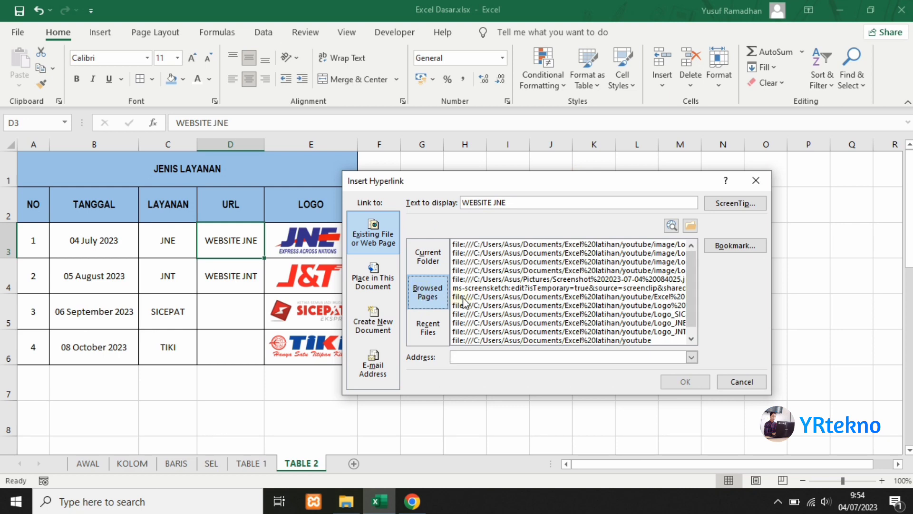
{"action": "left_click", "coordinate": [472, 356]}
In Chrome, search for JNE in a new tab and open the JNE Express website
{"action": "left_click", "coordinate": [413, 508]}
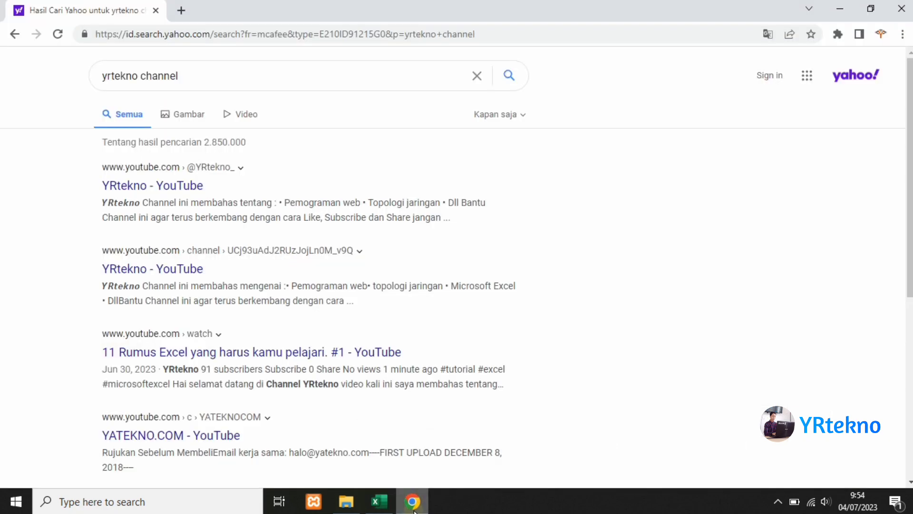
{"action": "left_click", "coordinate": [182, 11]}
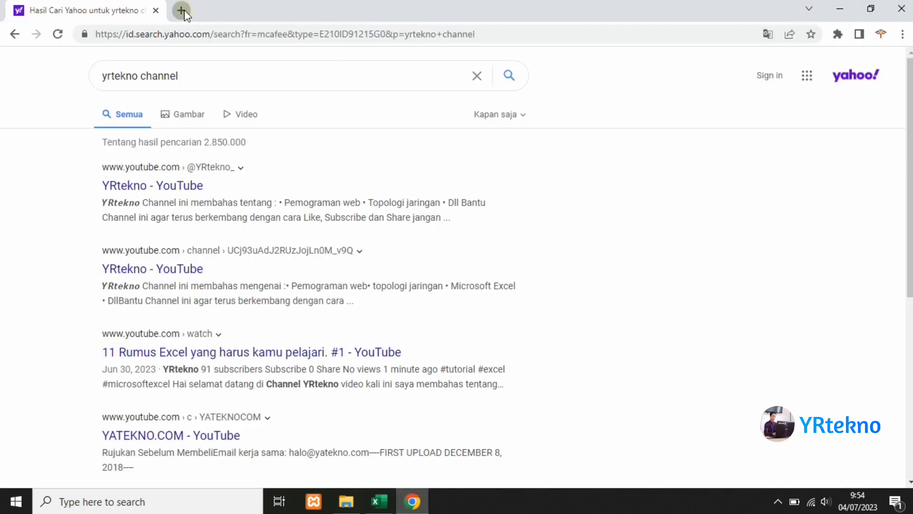
{"action": "type", "text": "JNE"}
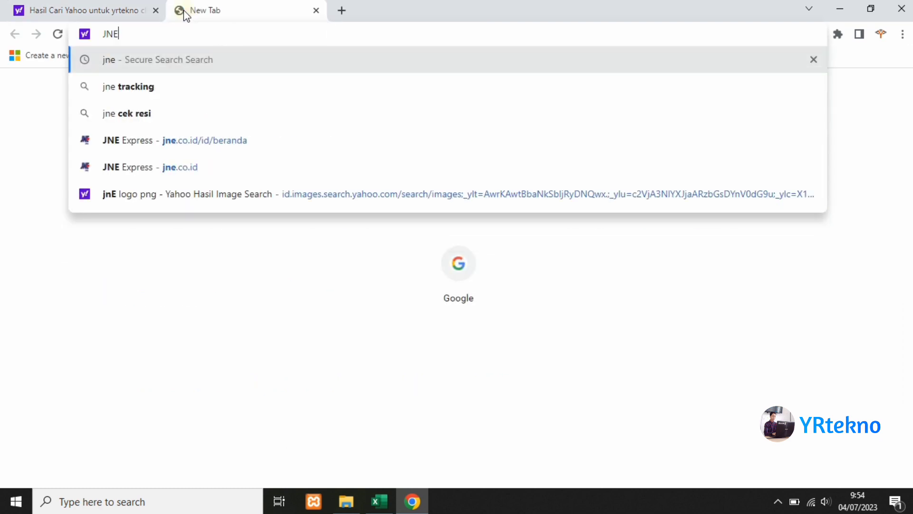
{"action": "key", "text": "Return"}
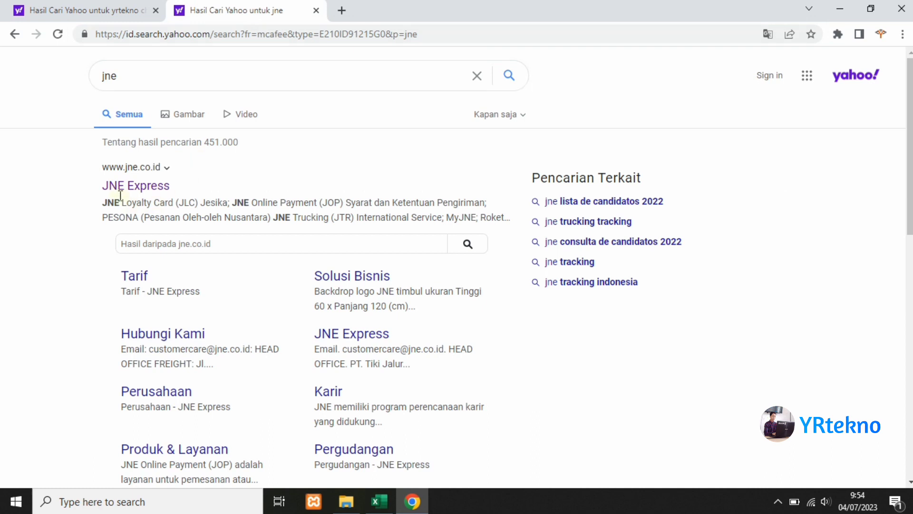
{"action": "left_click", "coordinate": [134, 186]}
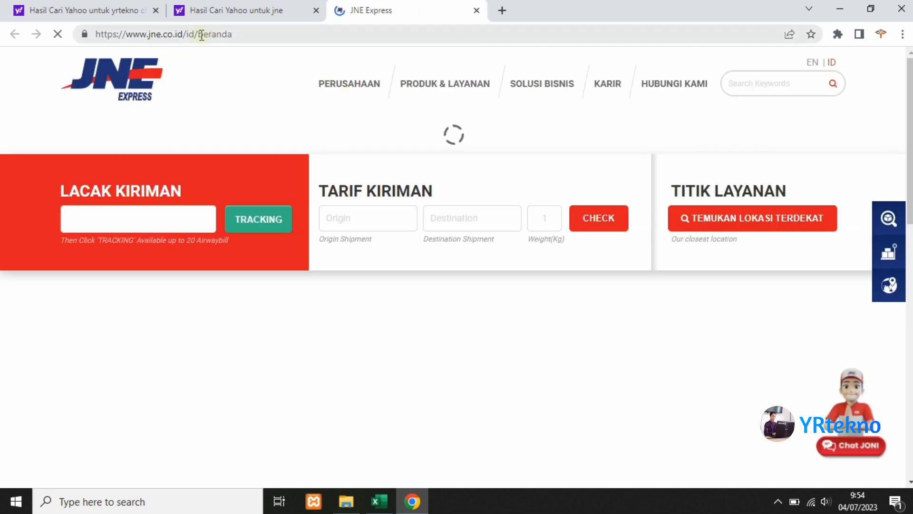
Copy the JNE site address and return to Excel's link dialog
{"action": "left_click", "coordinate": [230, 36]}
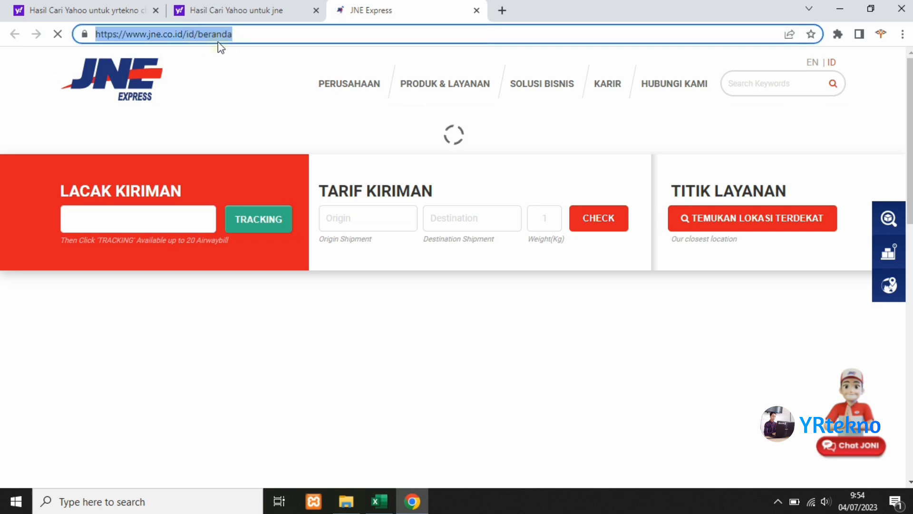
{"action": "right_click", "coordinate": [205, 36]}
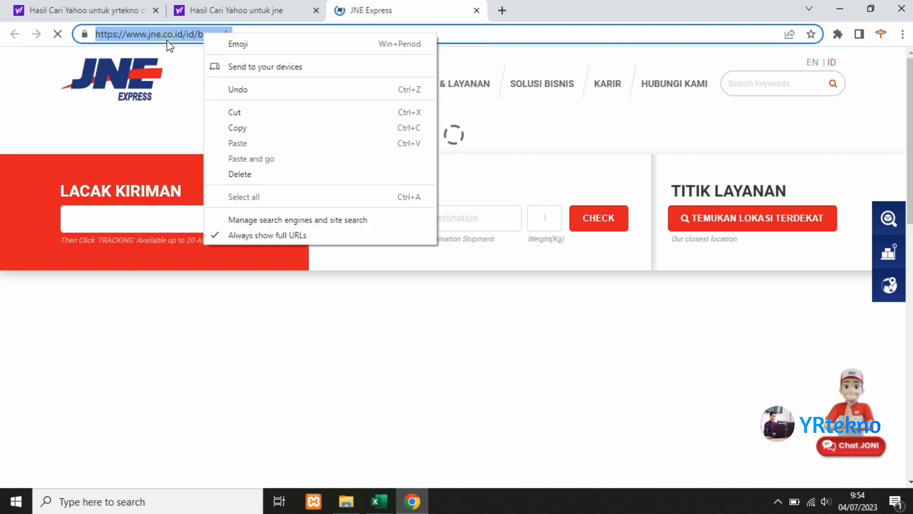
{"action": "left_click", "coordinate": [238, 128]}
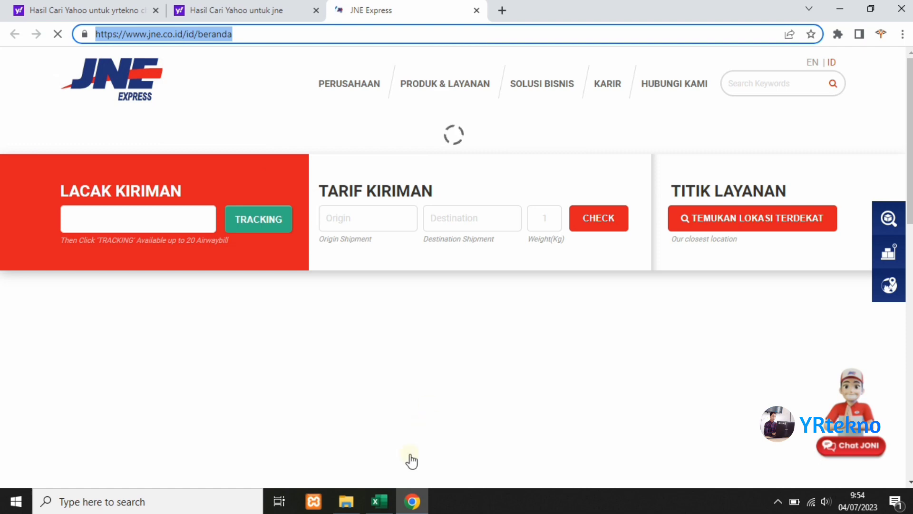
{"action": "left_click", "coordinate": [388, 501]}
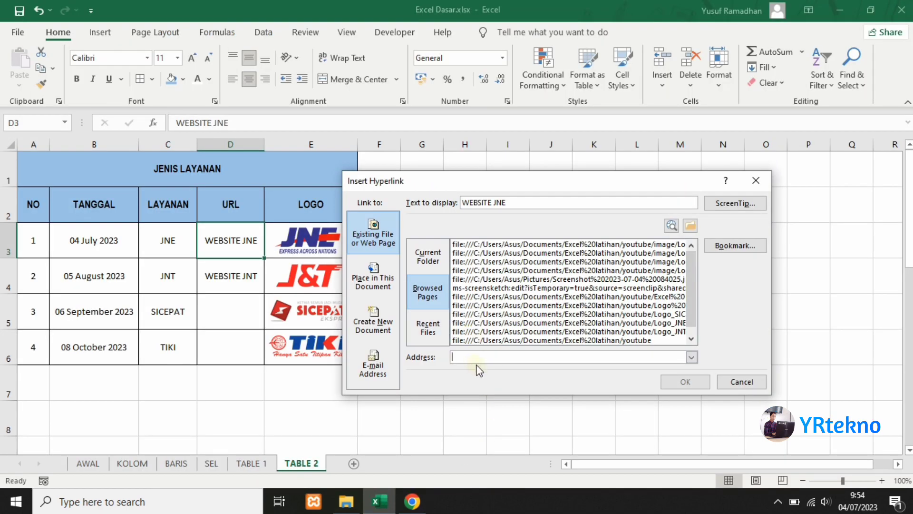
{"action": "key", "text": "ctrl+v"}
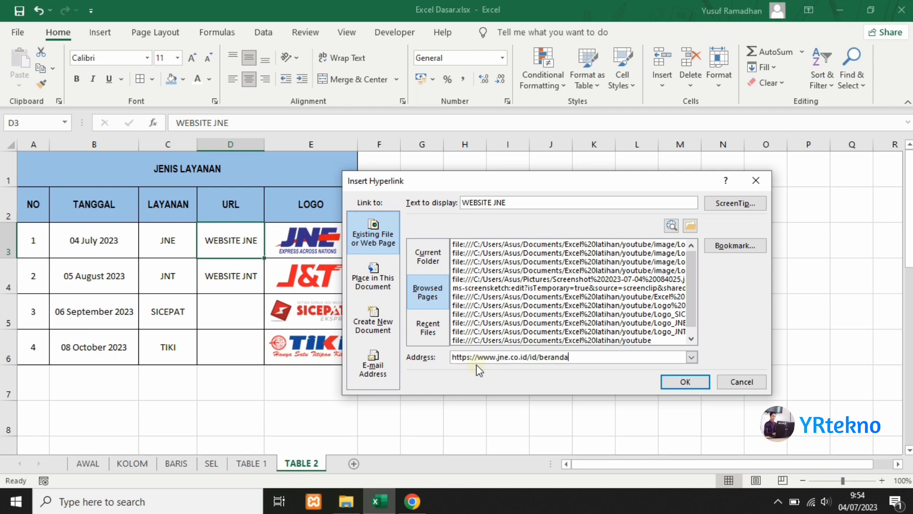
{"action": "left_click", "coordinate": [687, 383]}
{"action": "left_click", "coordinate": [526, 318]}
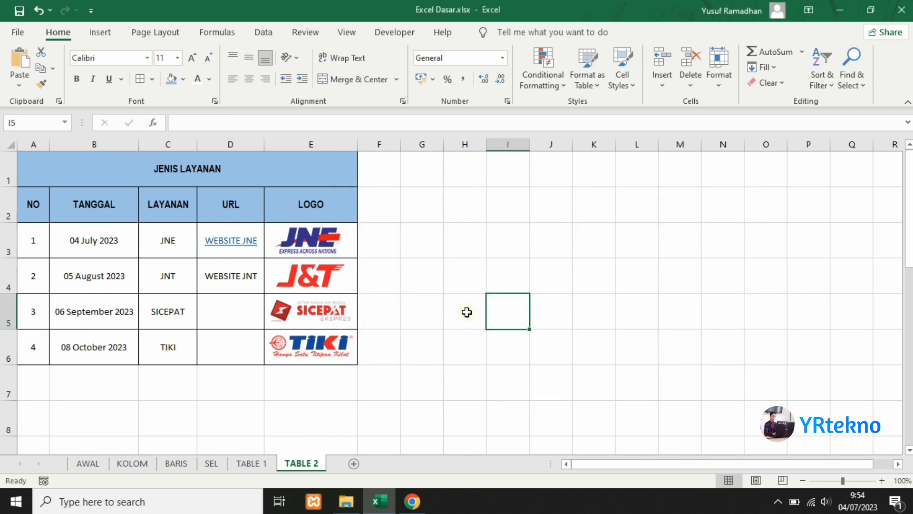
{"action": "left_click", "coordinate": [237, 245]}
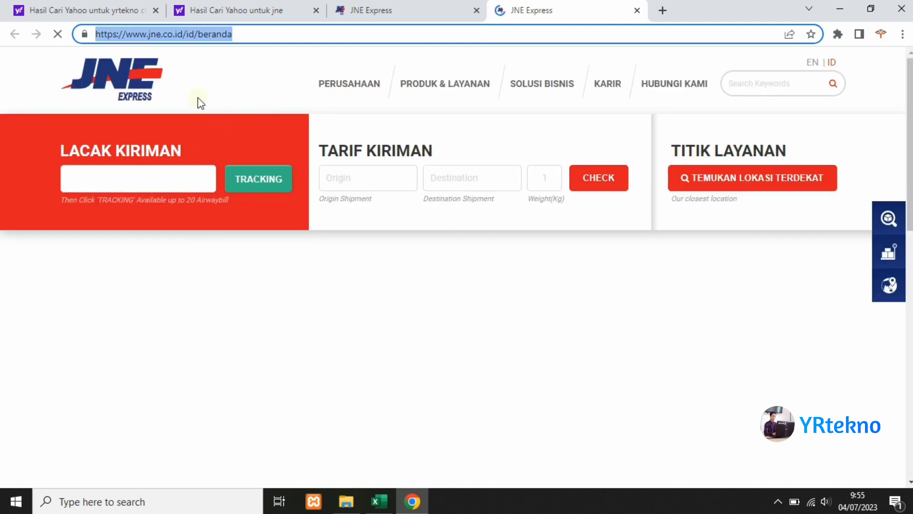
Close both JNE tabs, change the search to jnT, and open J&T Express Indonesia
{"action": "left_click", "coordinate": [637, 10]}
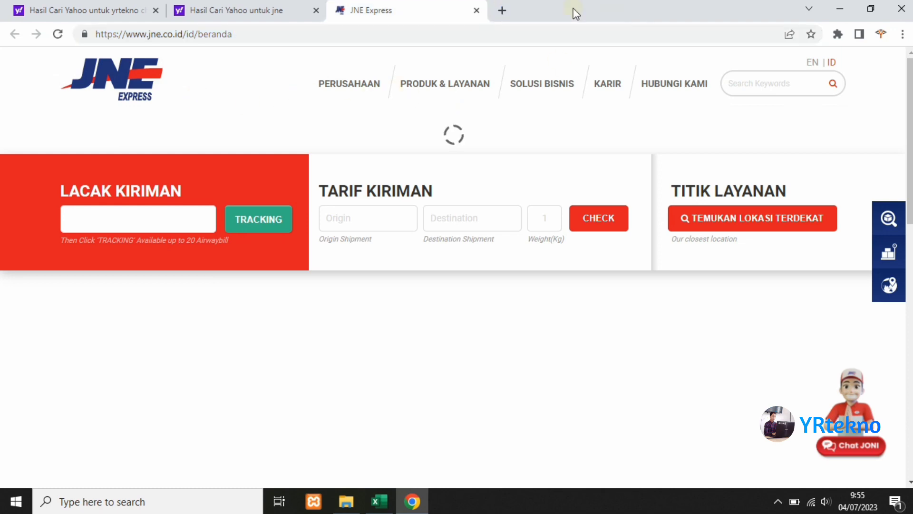
{"action": "left_click", "coordinate": [476, 10]}
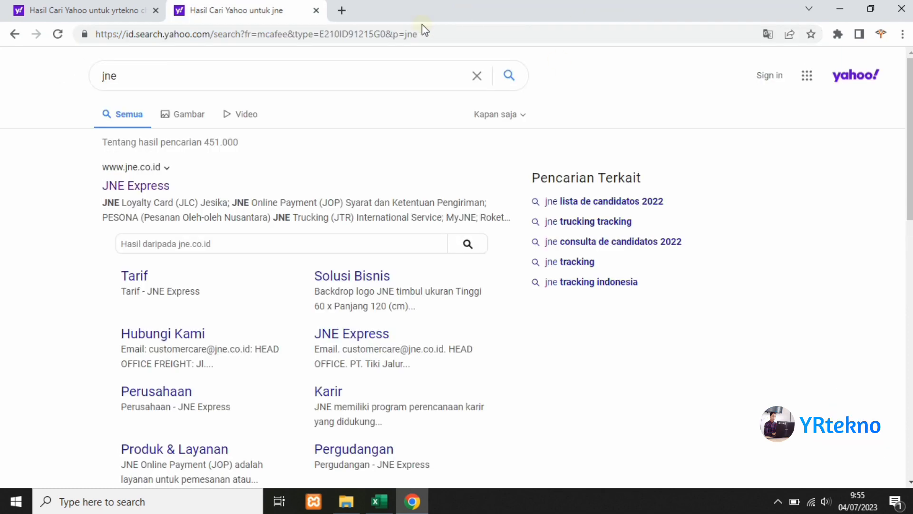
{"action": "left_click", "coordinate": [272, 77]}
{"action": "key", "text": "BackSpace"}
{"action": "type", "text": "T"}
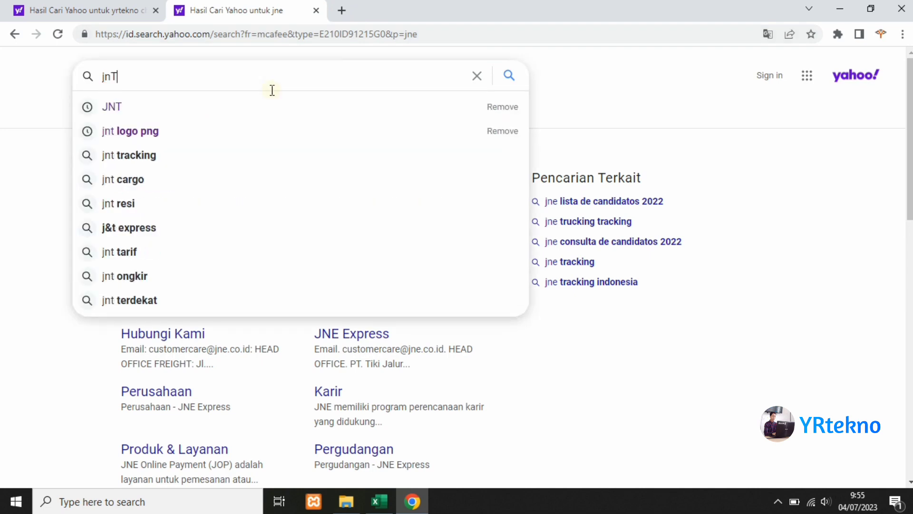
{"action": "key", "text": "Return"}
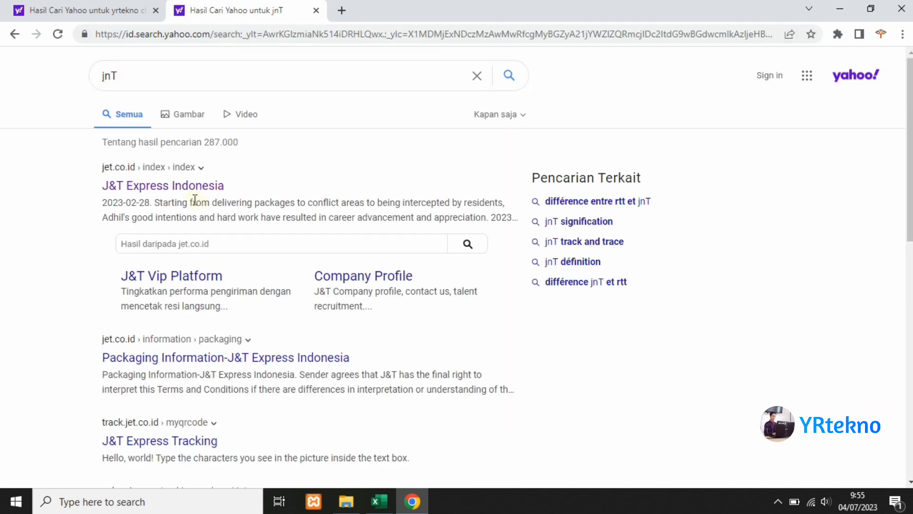
{"action": "left_click", "coordinate": [190, 187]}
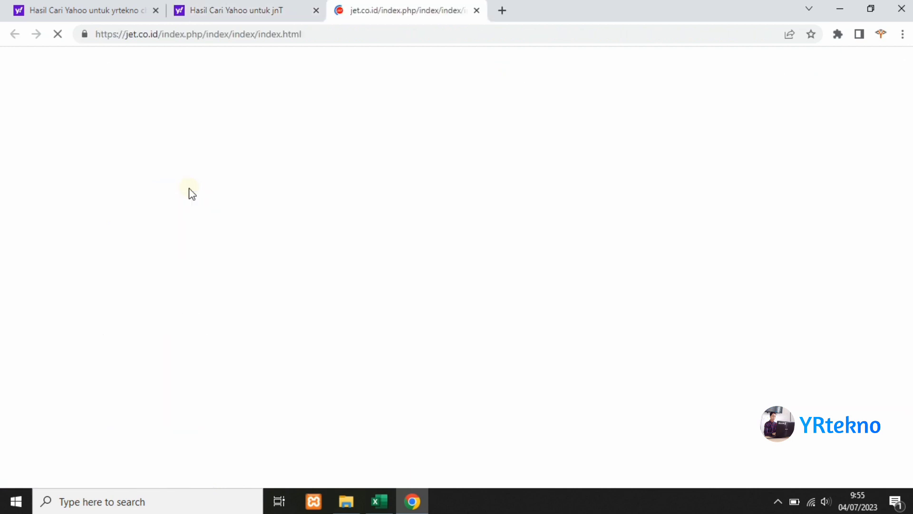
Copy the J&T site address and switch back to Excel
{"action": "left_click", "coordinate": [245, 31]}
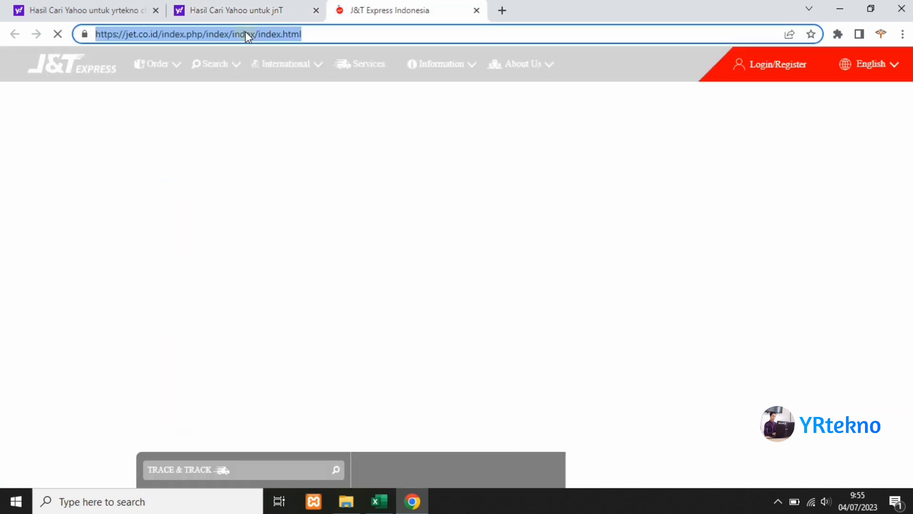
{"action": "right_click", "coordinate": [246, 31]}
{"action": "left_click", "coordinate": [292, 126]}
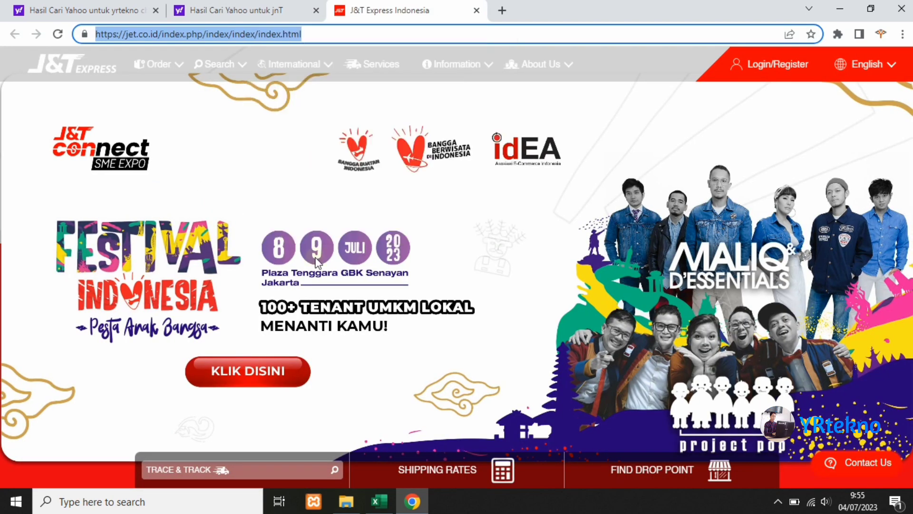
{"action": "left_click", "coordinate": [379, 501]}
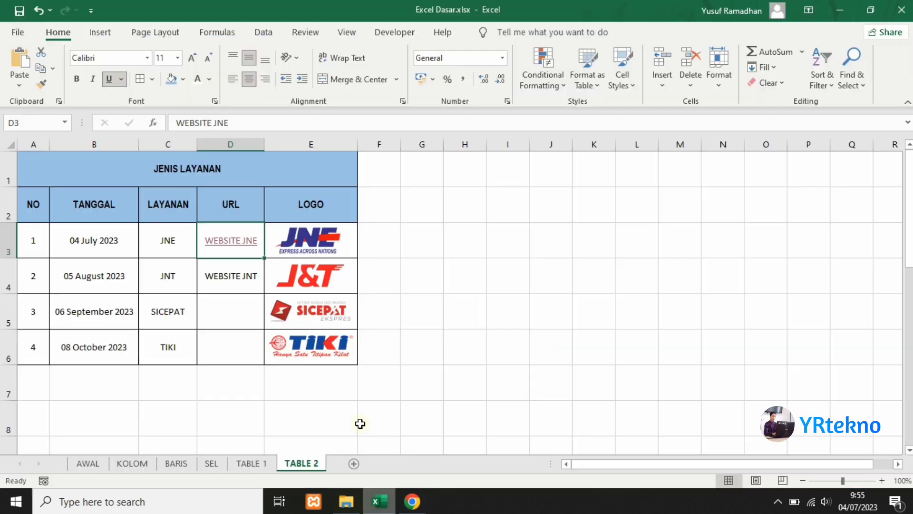
Link WEBSITE JNT in D4 to jet.co.id/index.php/index/index/index.html and test the link
{"action": "left_click", "coordinate": [228, 276]}
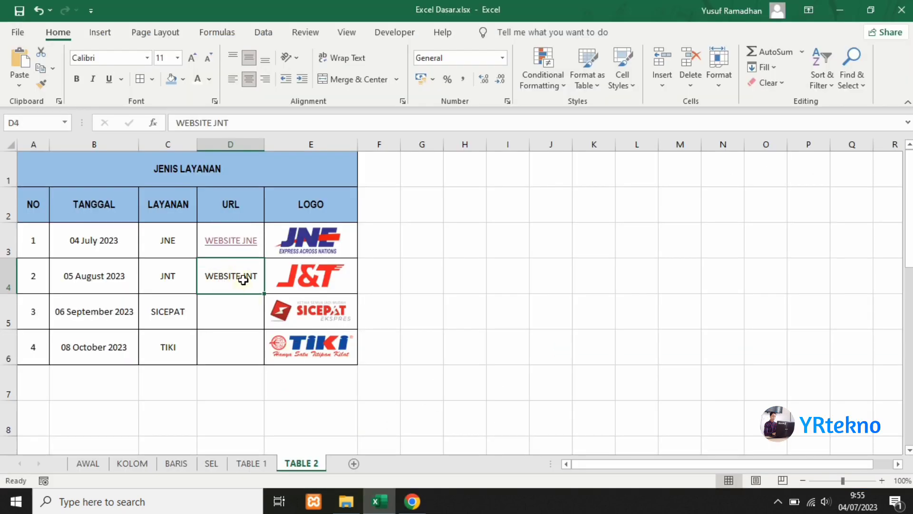
{"action": "right_click", "coordinate": [234, 273]}
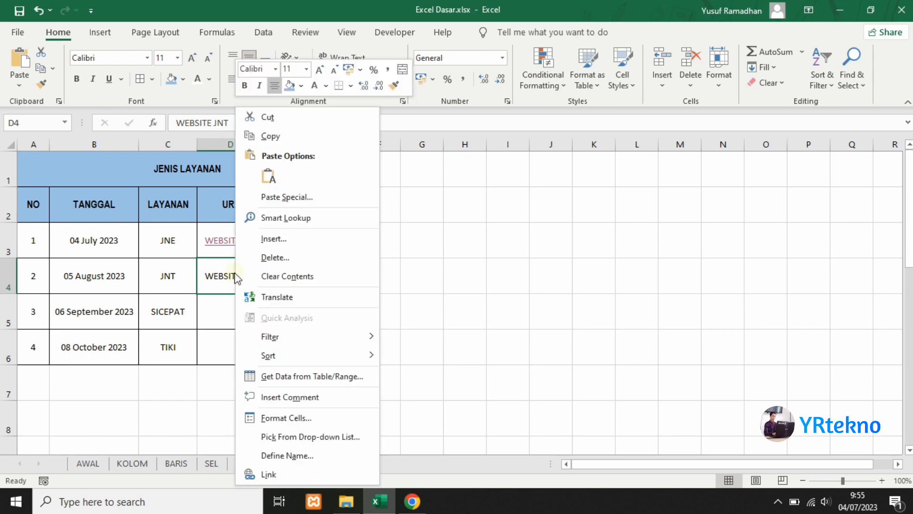
{"action": "left_click", "coordinate": [284, 475]}
{"action": "left_click_drag", "start_coordinate": [269, 275], "coordinate": [521, 183]}
{"action": "left_click", "coordinate": [409, 291]}
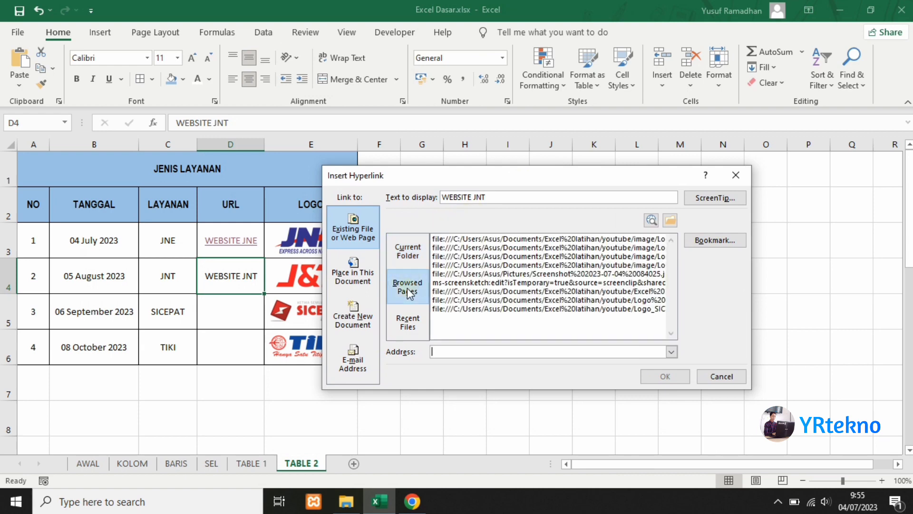
{"action": "left_click", "coordinate": [467, 351]}
{"action": "key", "text": "ctrl+v"}
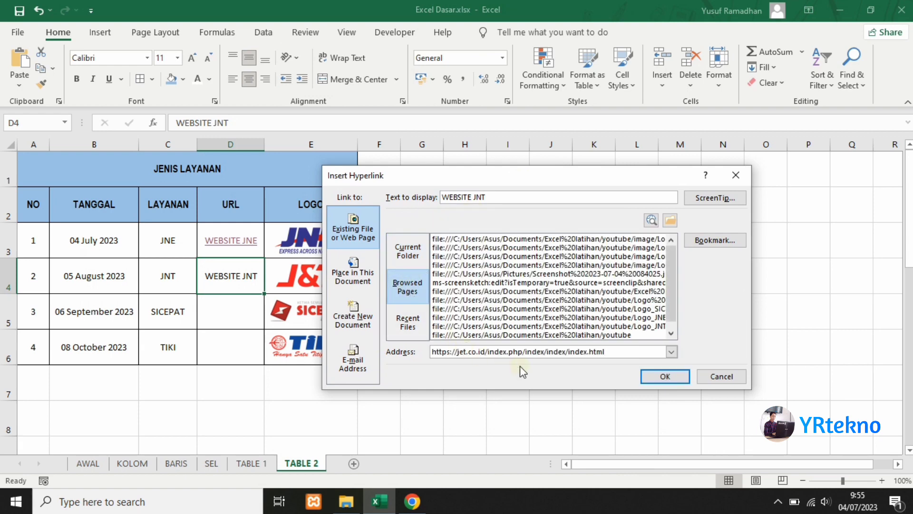
{"action": "left_click", "coordinate": [663, 377]}
{"action": "left_click", "coordinate": [502, 325]}
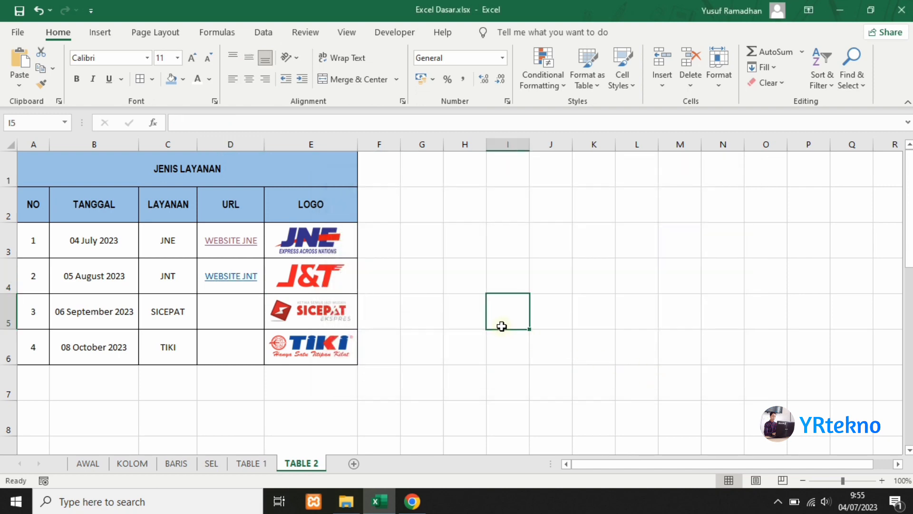
{"action": "left_click", "coordinate": [234, 281]}
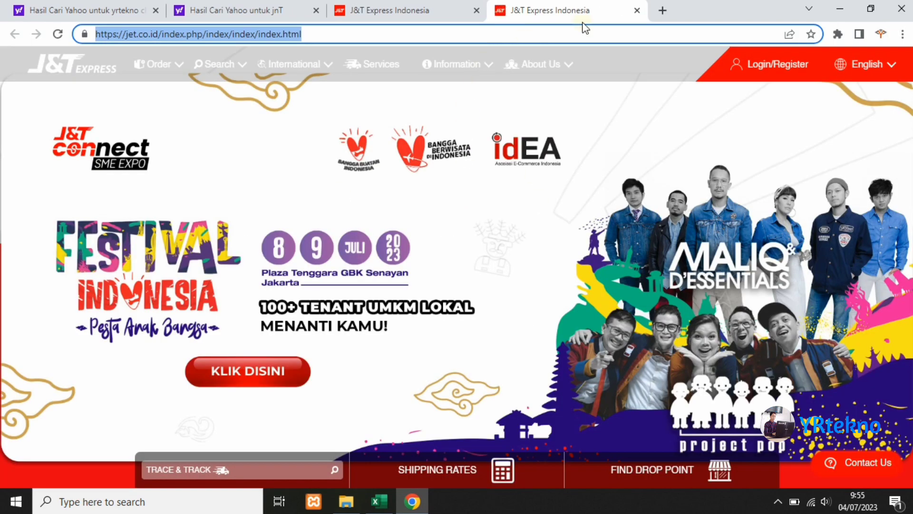
Close both J&T Express tabs and bring Excel's TABLE 2 sheet back
{"action": "left_click", "coordinate": [637, 10]}
{"action": "left_click", "coordinate": [476, 10]}
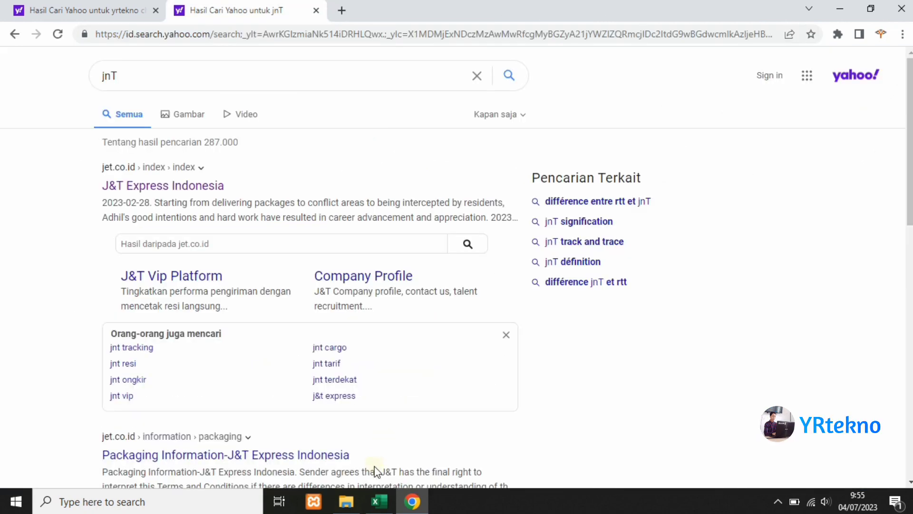
{"action": "left_click", "coordinate": [389, 508]}
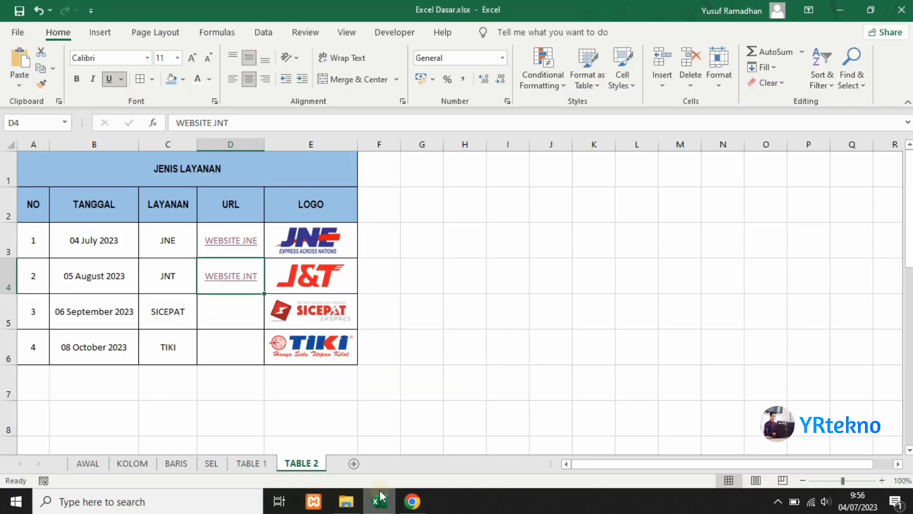
{"action": "left_click", "coordinate": [423, 322]}
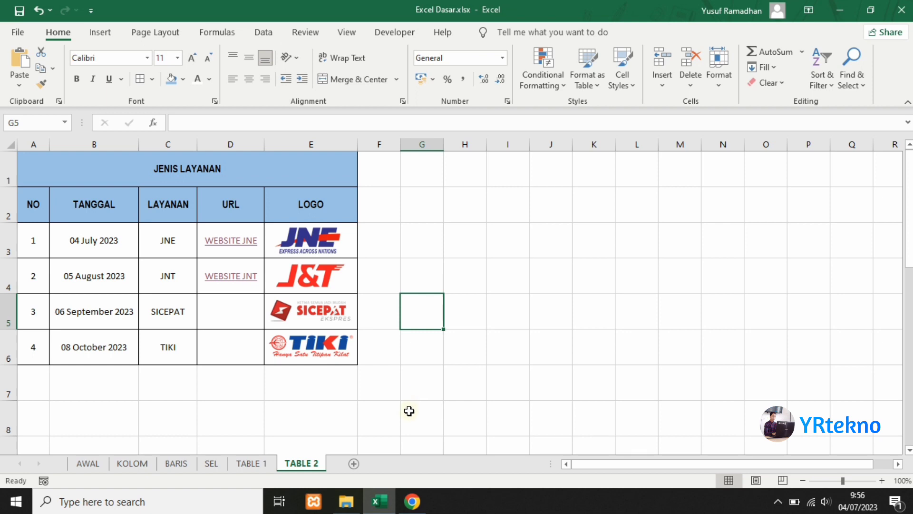
Add a new sheet and rename it REFERENSI
{"action": "left_click", "coordinate": [354, 464]}
{"action": "double_click", "coordinate": [360, 464]}
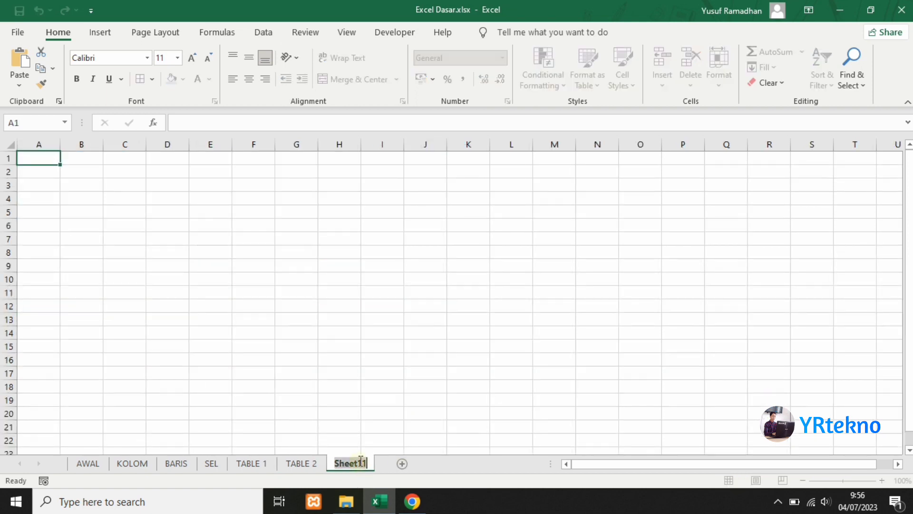
{"action": "key", "text": "BackSpace"}
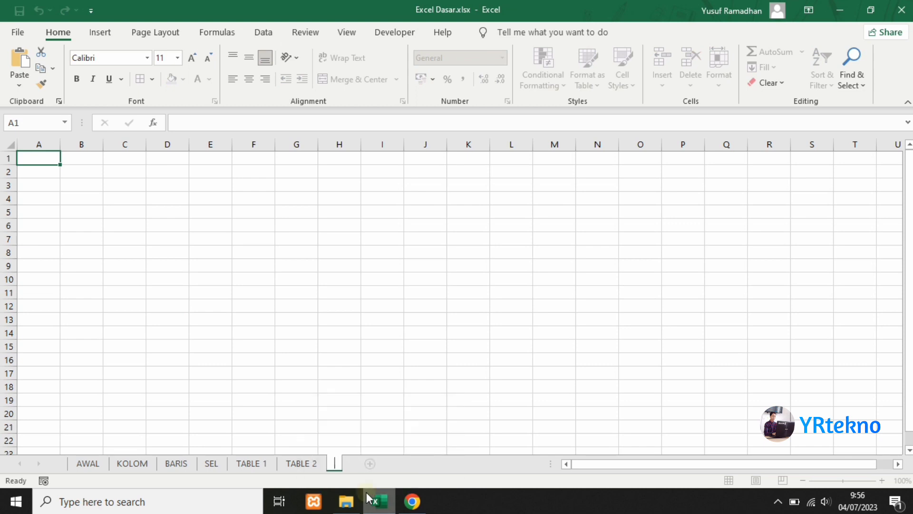
{"action": "type", "text": "REFERENSI"}
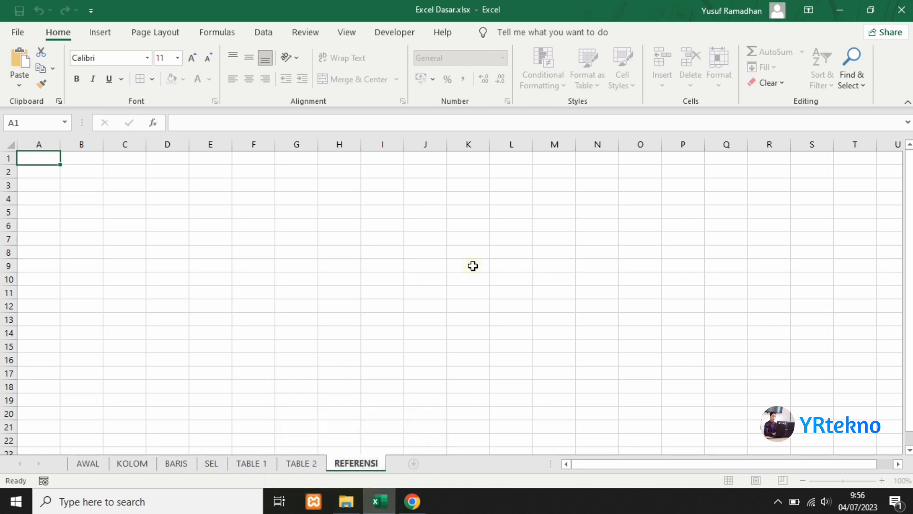
{"action": "key", "text": "Return"}
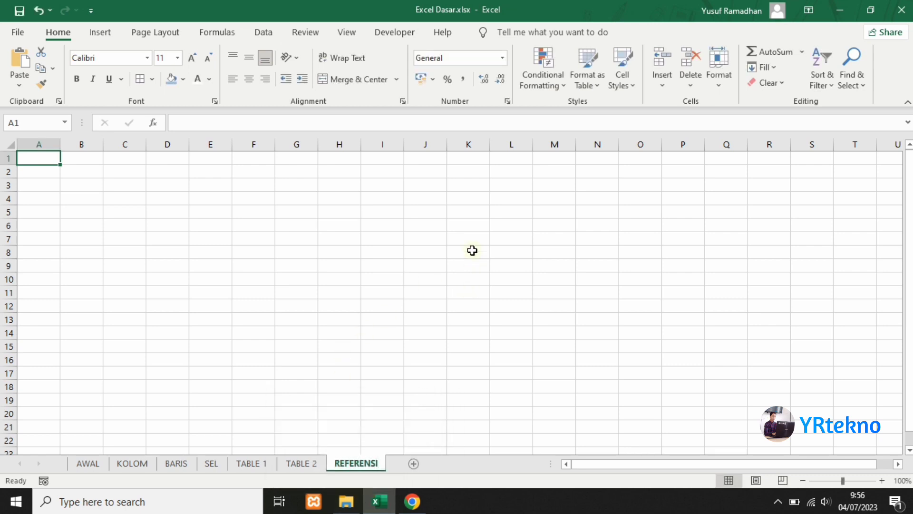
Insert the picture Logo_SICEPAT.png from this device into the sheet
{"action": "left_click", "coordinate": [105, 32]}
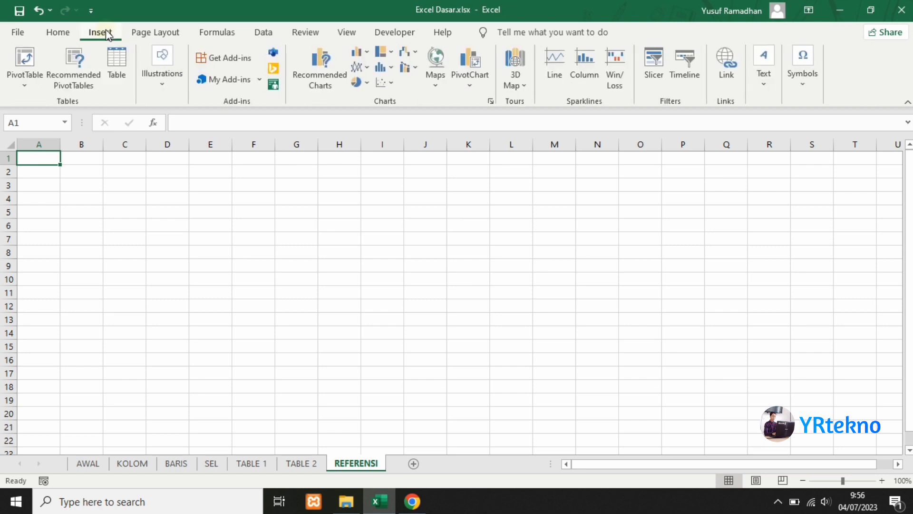
{"action": "left_click", "coordinate": [160, 85]}
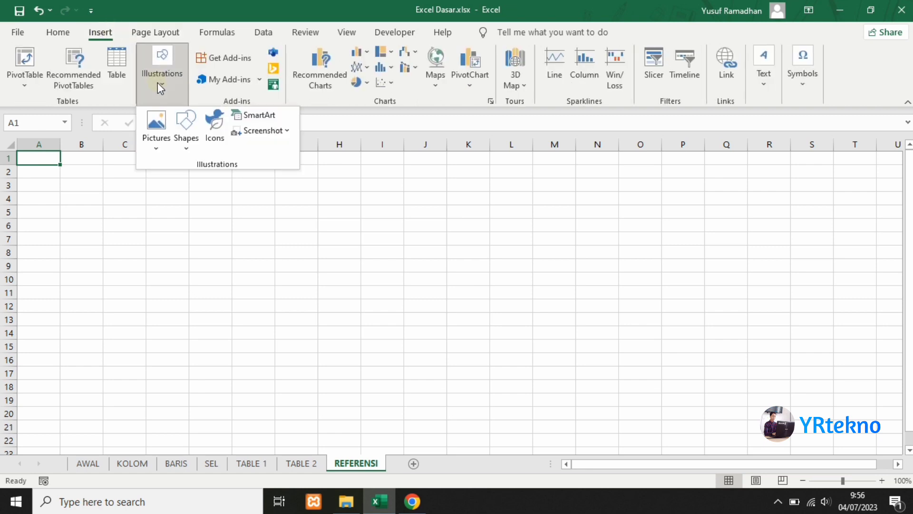
{"action": "left_click", "coordinate": [155, 153]}
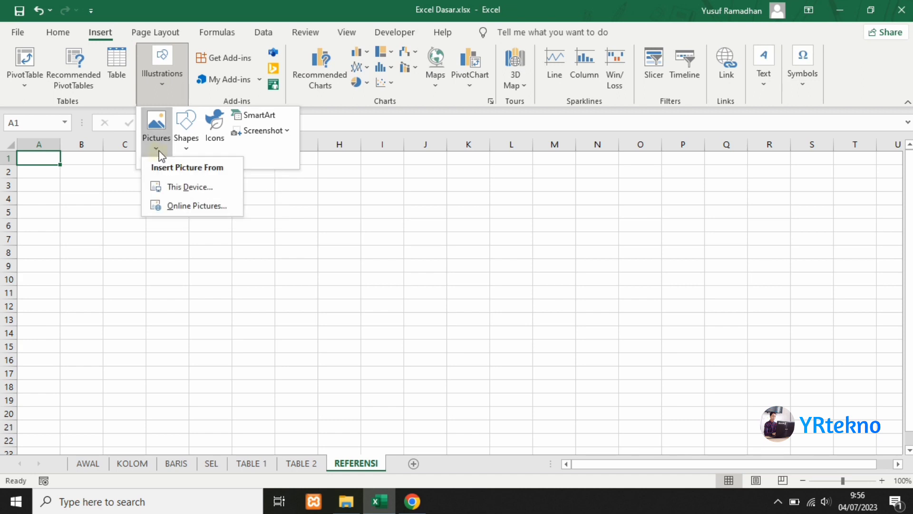
{"action": "left_click", "coordinate": [192, 186]}
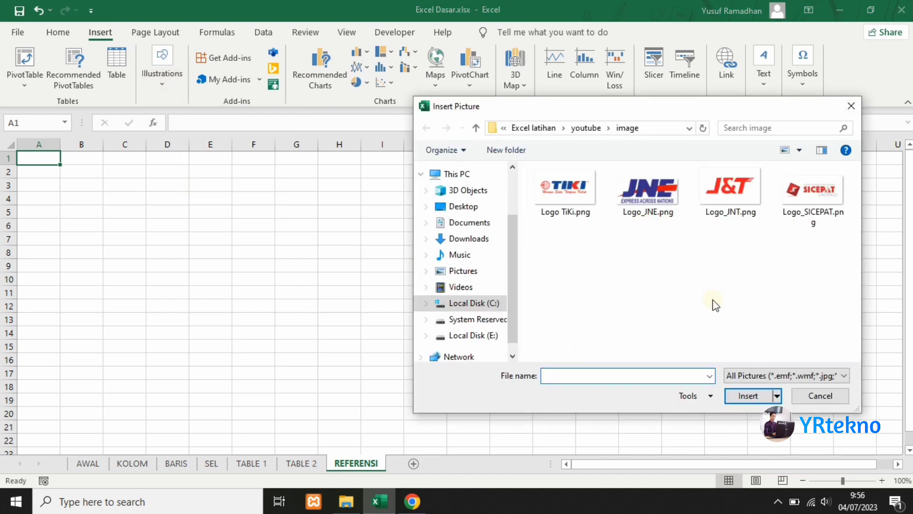
{"action": "left_click", "coordinate": [815, 198]}
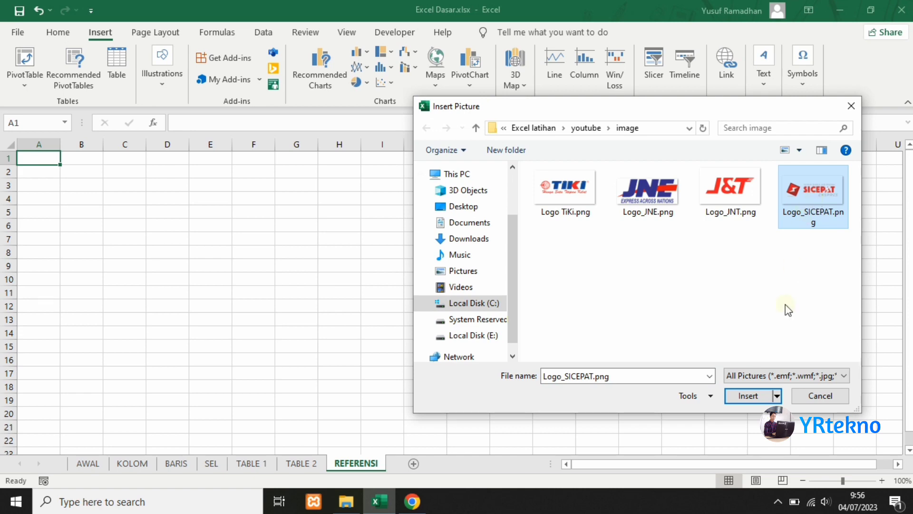
{"action": "left_click", "coordinate": [749, 397]}
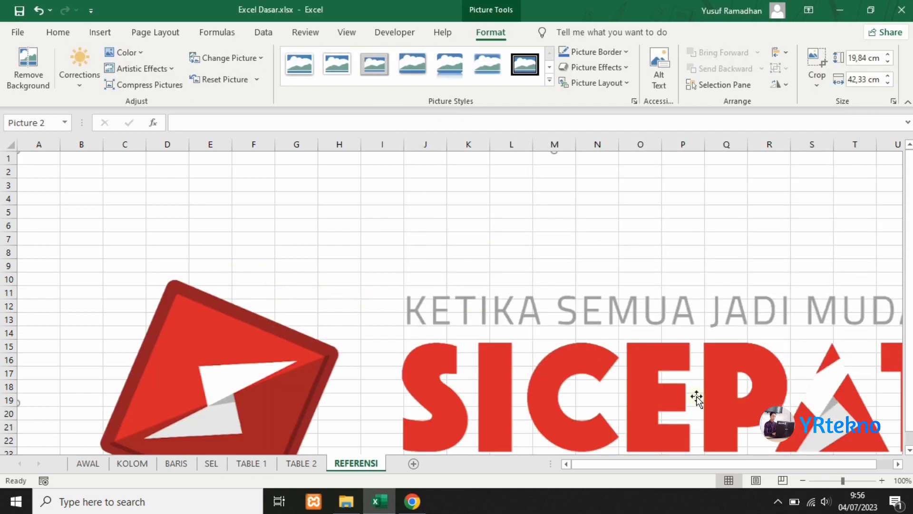
Shrink the logo to about 6.8 × 14.5 cm, move it into view, then return to TABLE 2
{"action": "left_click", "coordinate": [829, 481]}
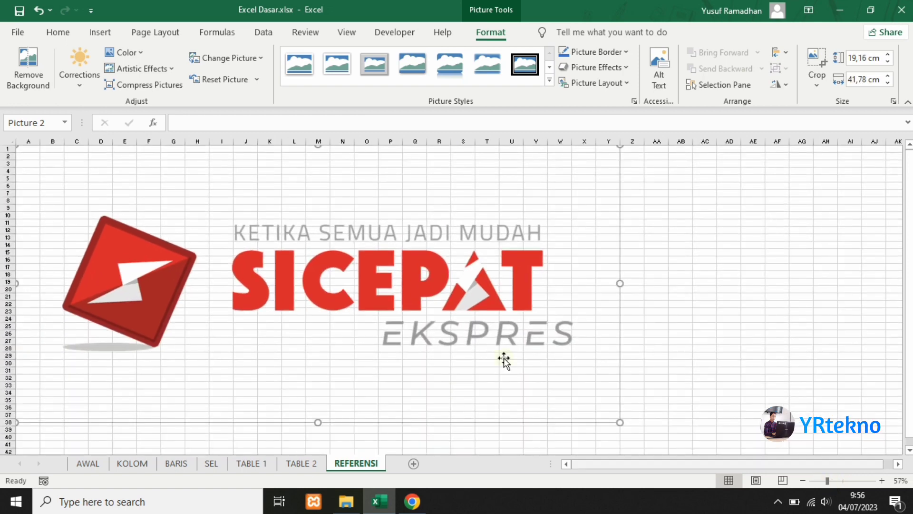
{"action": "left_click_drag", "start_coordinate": [617, 421], "coordinate": [396, 246]}
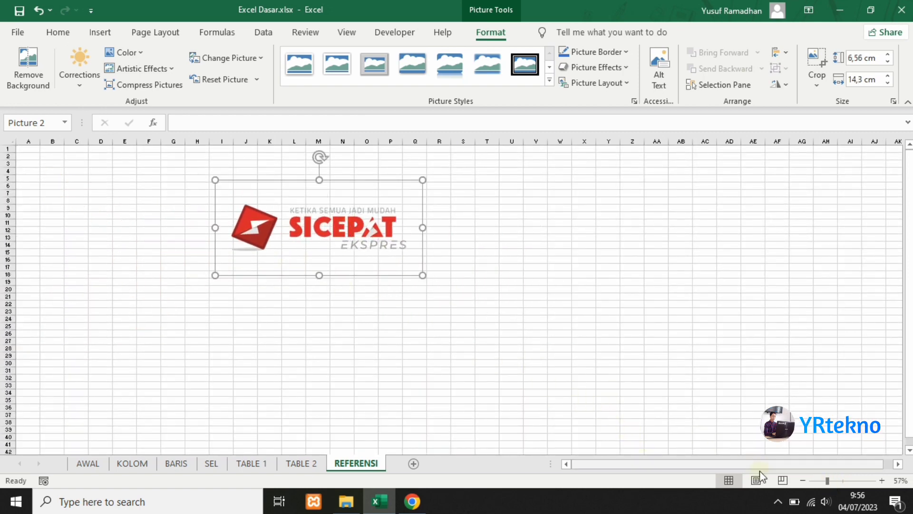
{"action": "left_click", "coordinate": [842, 480]}
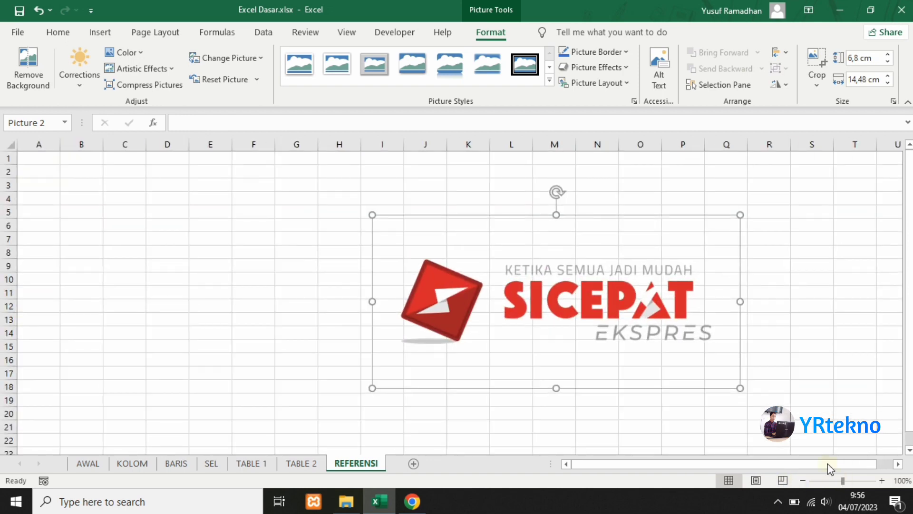
{"action": "left_click_drag", "start_coordinate": [654, 351], "coordinate": [517, 315]}
{"action": "left_click", "coordinate": [745, 288]}
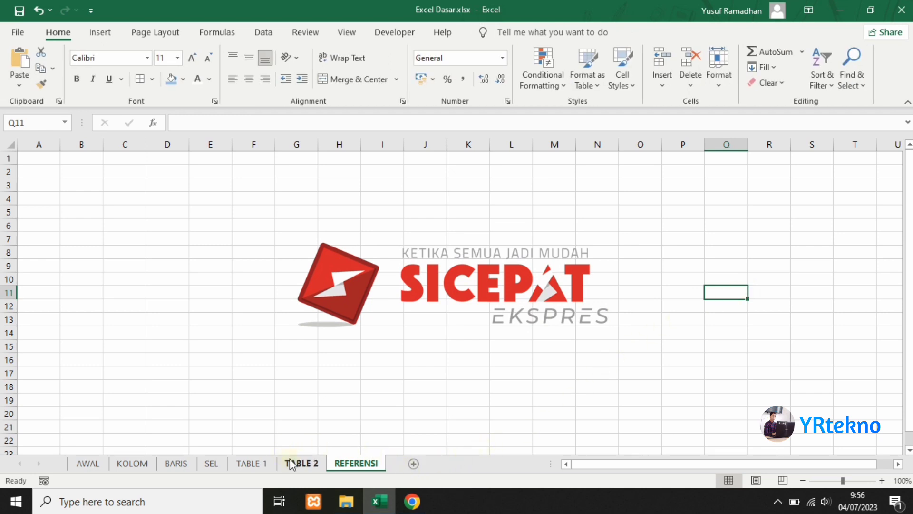
{"action": "left_click", "coordinate": [301, 463]}
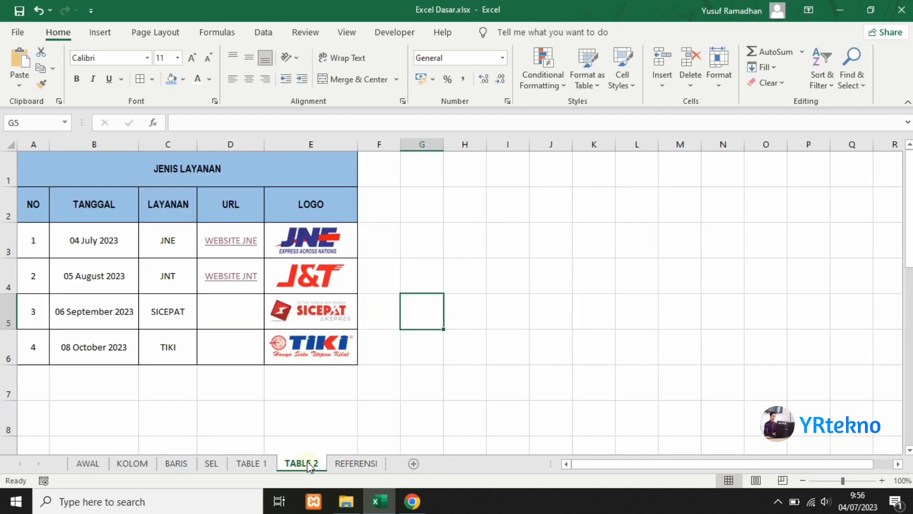
Enter REFERENSI in cell D5 and centre it horizontally and vertically
{"action": "left_click", "coordinate": [227, 310]}
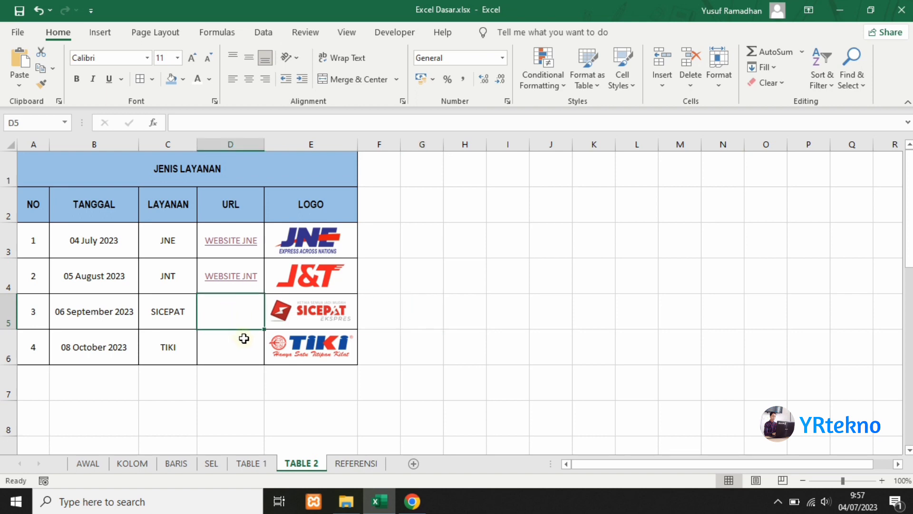
{"action": "type", "text": "REFERENSI"}
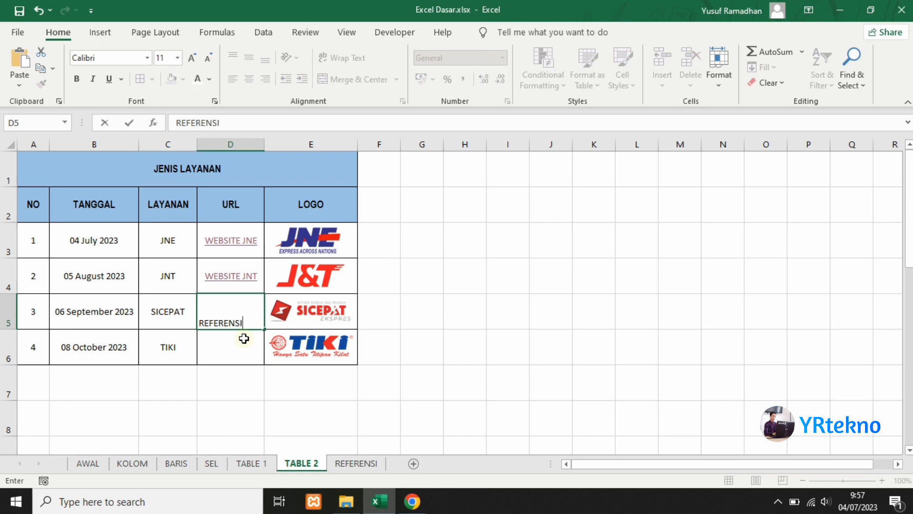
{"action": "left_click", "coordinate": [411, 328]}
{"action": "left_click", "coordinate": [245, 303]}
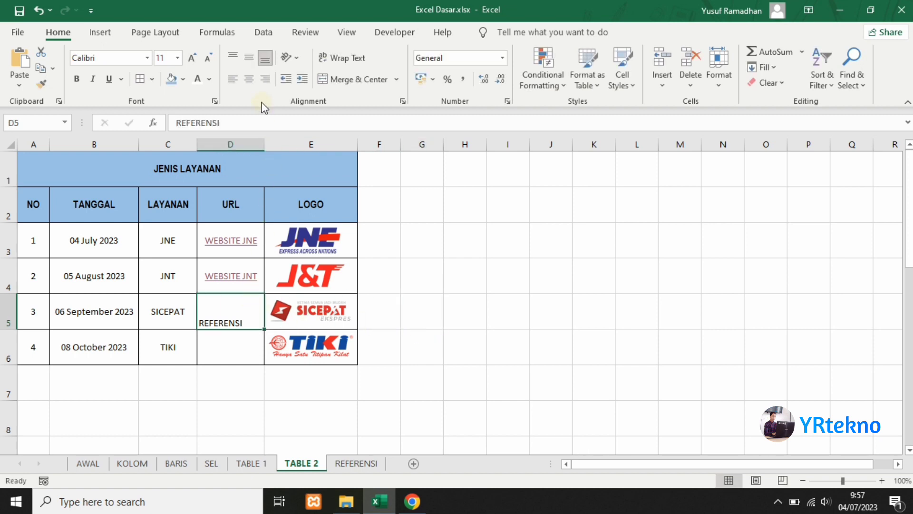
{"action": "left_click", "coordinate": [249, 80]}
{"action": "left_click", "coordinate": [247, 55]}
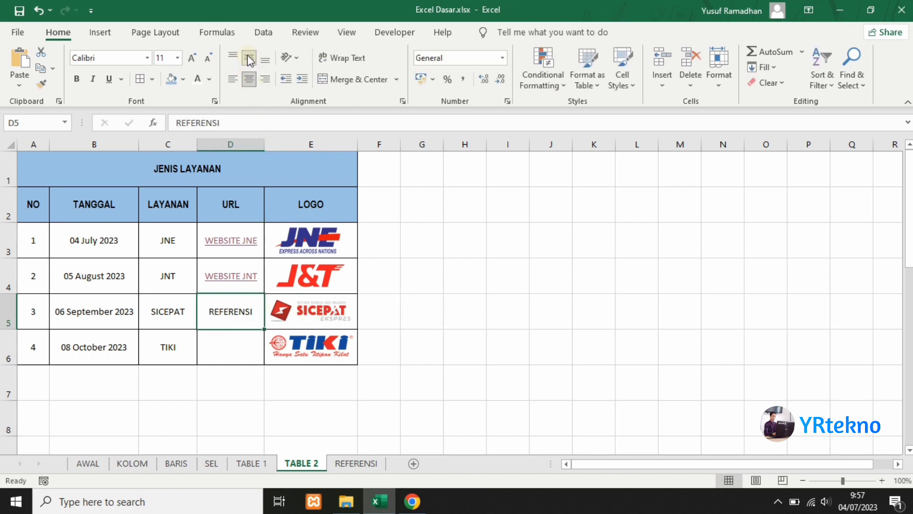
{"action": "left_click", "coordinate": [439, 280]}
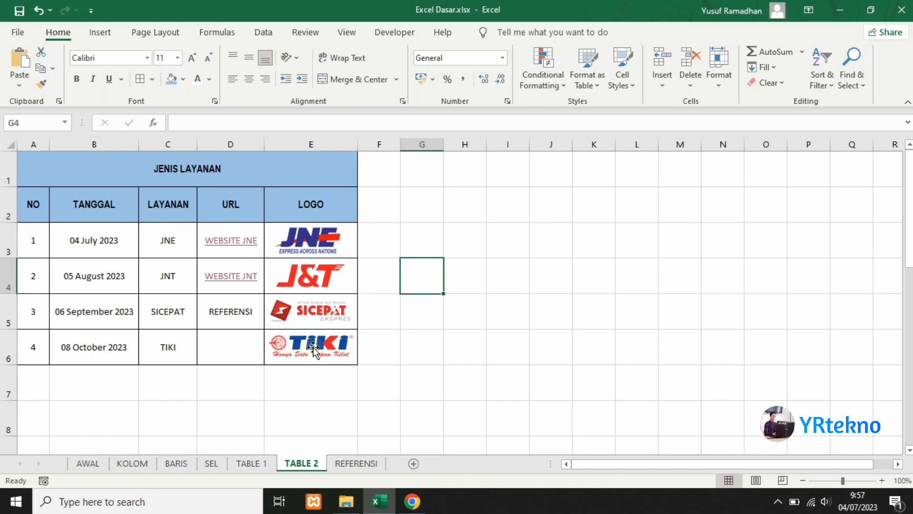
{"action": "left_click", "coordinate": [237, 311]}
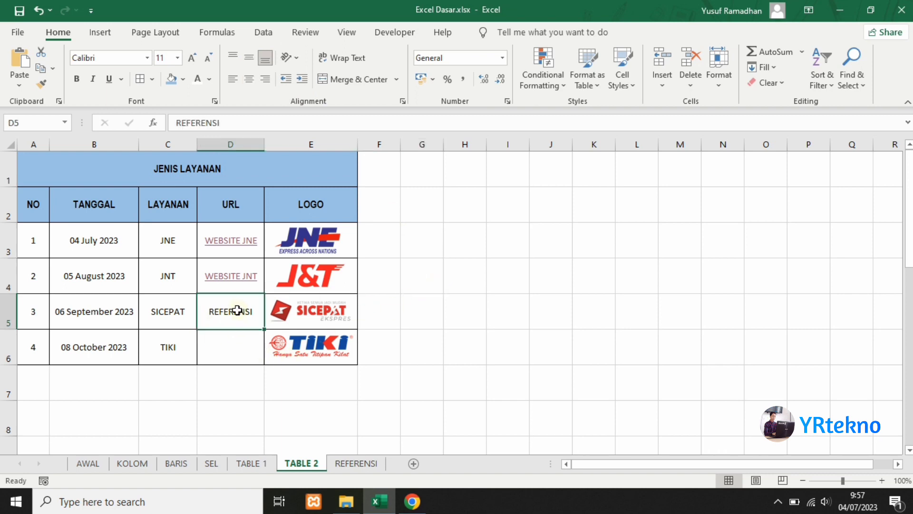
Hyperlink D5 to cell A1 of the REFERENSI sheet via Place in This Document
{"action": "right_click", "coordinate": [238, 311]}
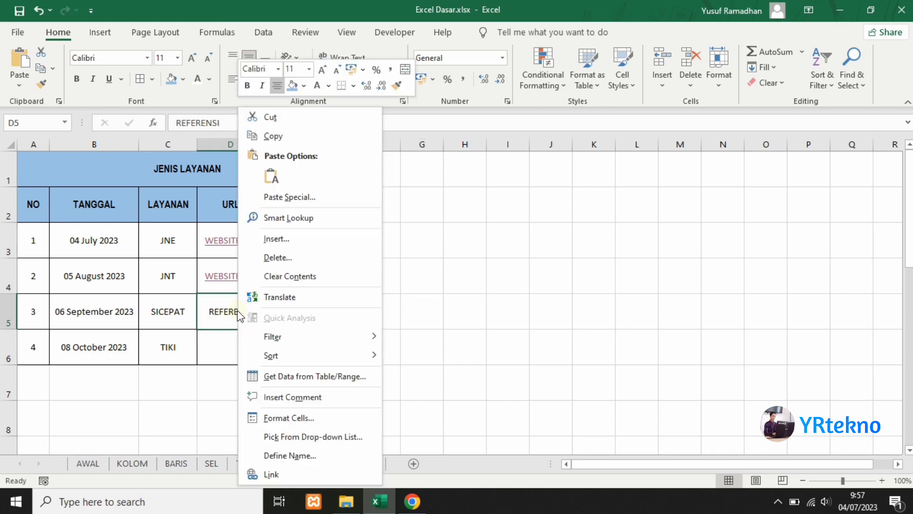
{"action": "left_click", "coordinate": [274, 473]}
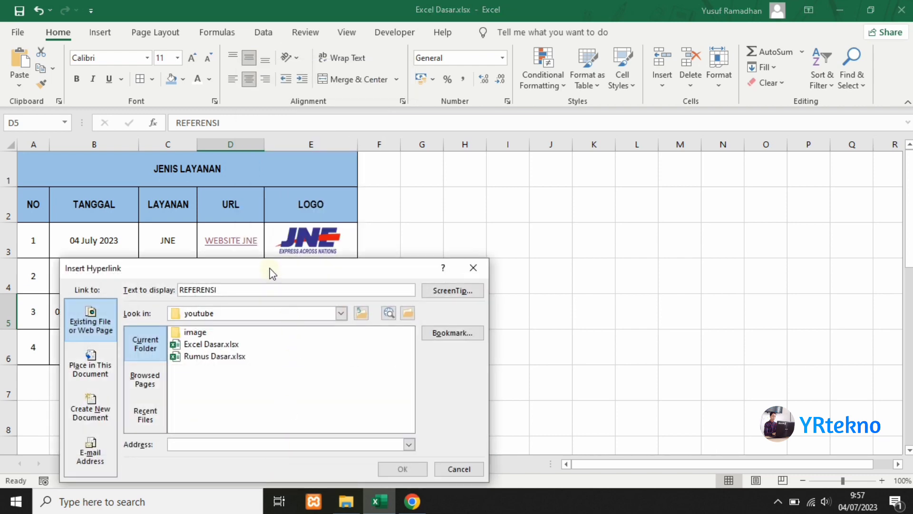
{"action": "left_click_drag", "start_coordinate": [271, 274], "coordinate": [537, 175]}
{"action": "left_click_drag", "start_coordinate": [556, 166], "coordinate": [572, 162]}
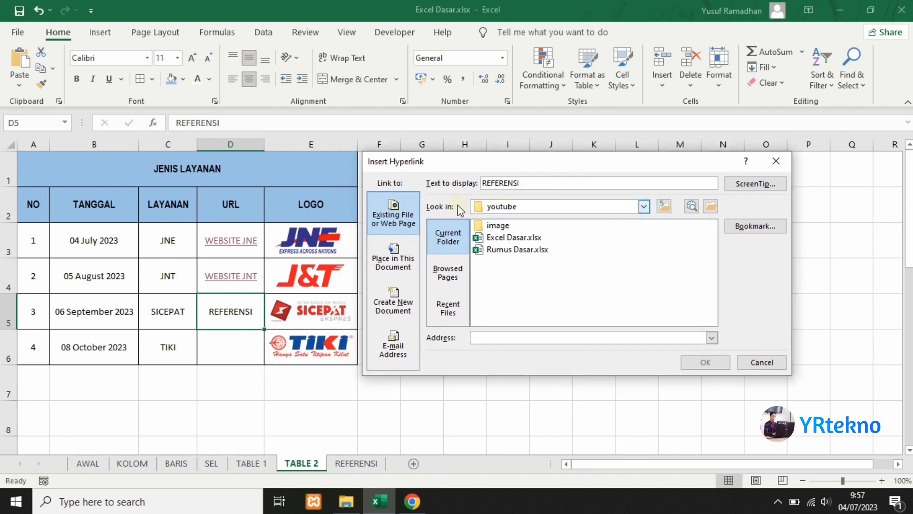
{"action": "left_click", "coordinate": [400, 267]}
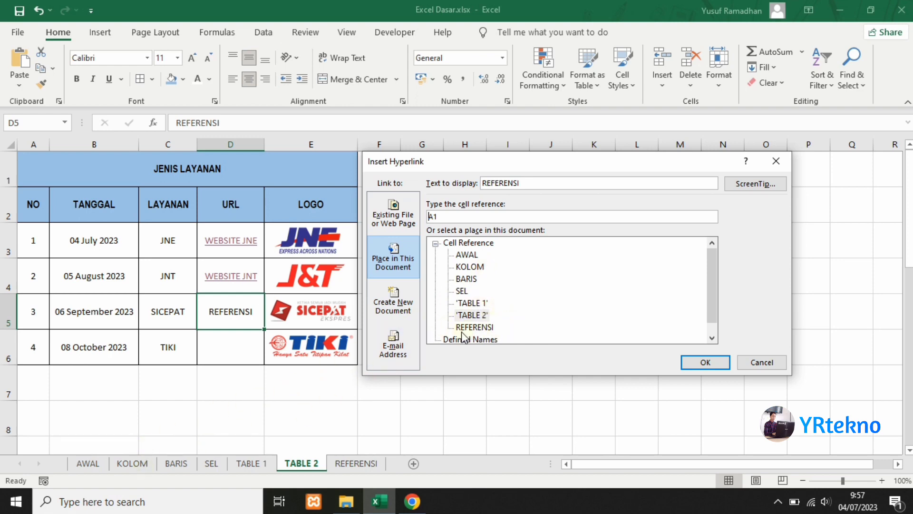
{"action": "left_click", "coordinate": [475, 327]}
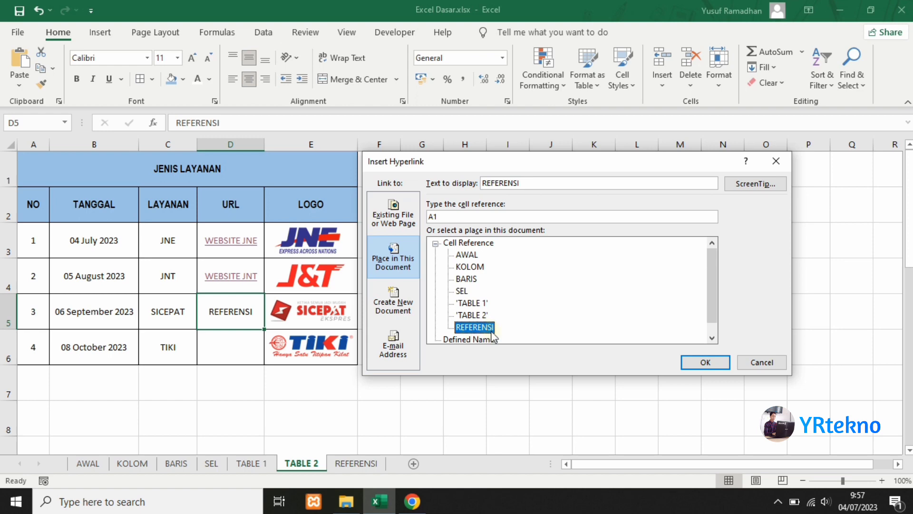
{"action": "left_click", "coordinate": [716, 364]}
{"action": "left_click", "coordinate": [434, 344]}
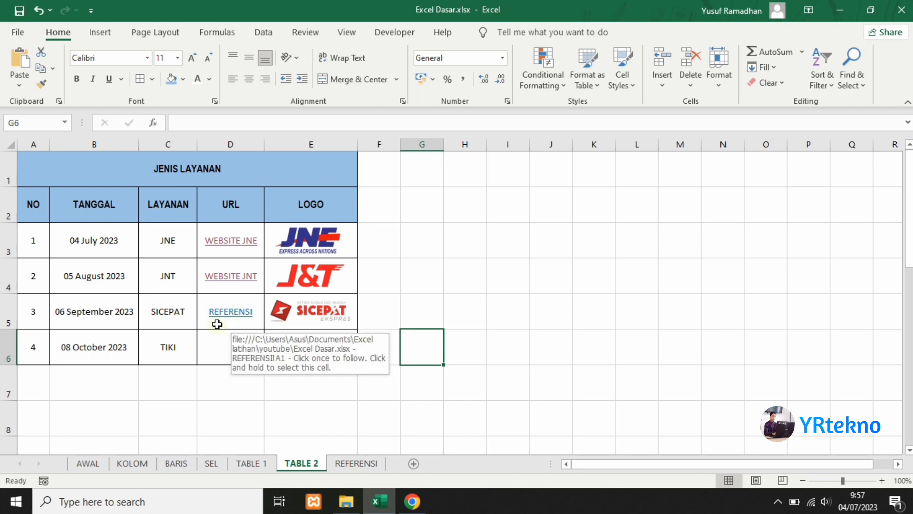
{"action": "left_click", "coordinate": [240, 316]}
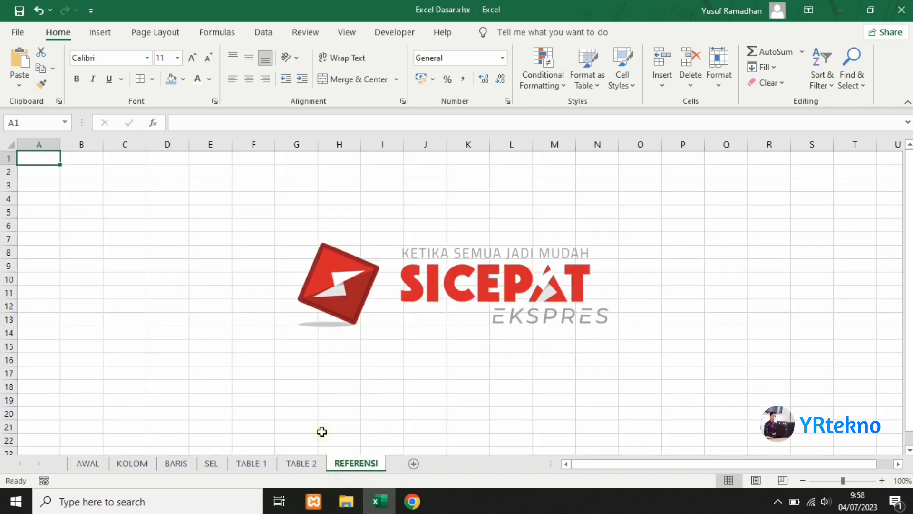
{"action": "left_click", "coordinate": [423, 288]}
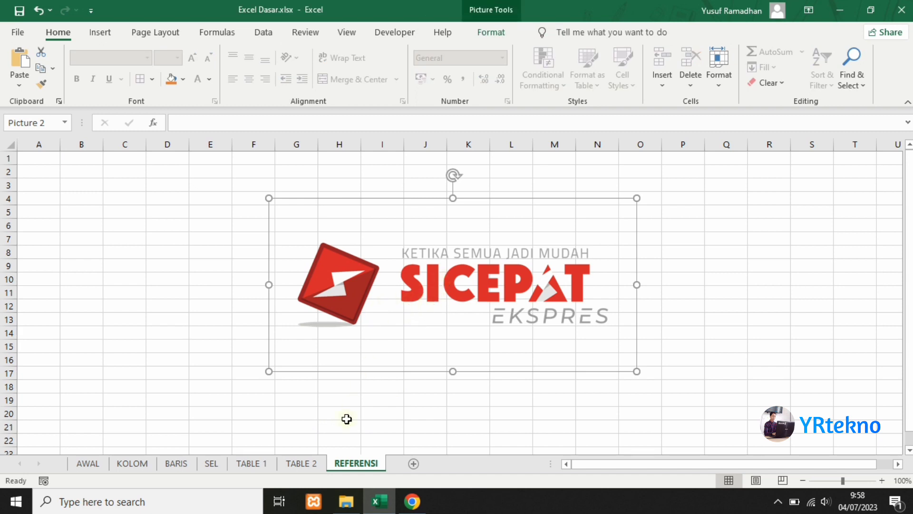
{"action": "left_click", "coordinate": [301, 463]}
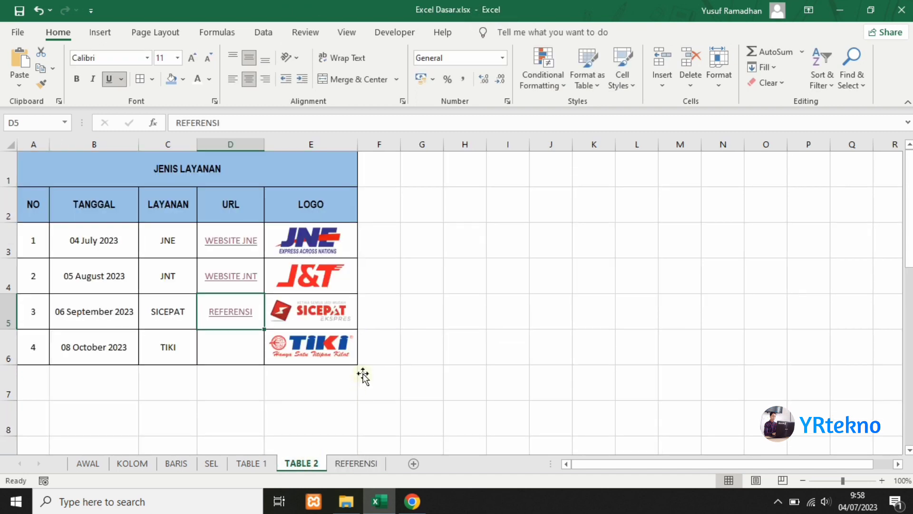
{"action": "left_click", "coordinate": [233, 349]}
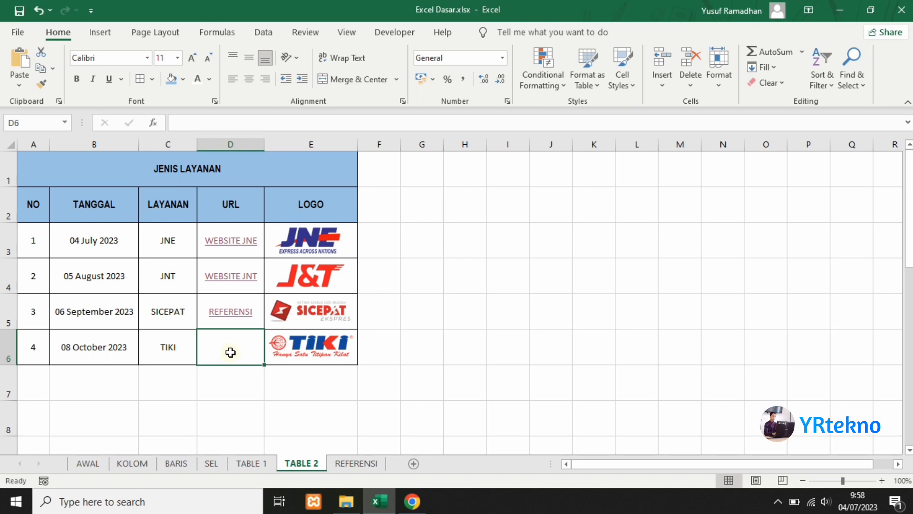
{"action": "left_click", "coordinate": [379, 169]}
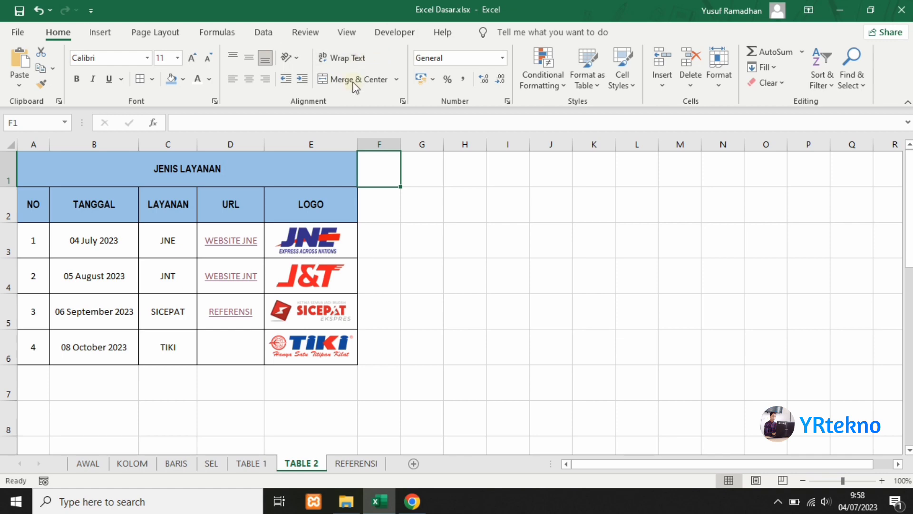
{"action": "left_click", "coordinate": [367, 465]}
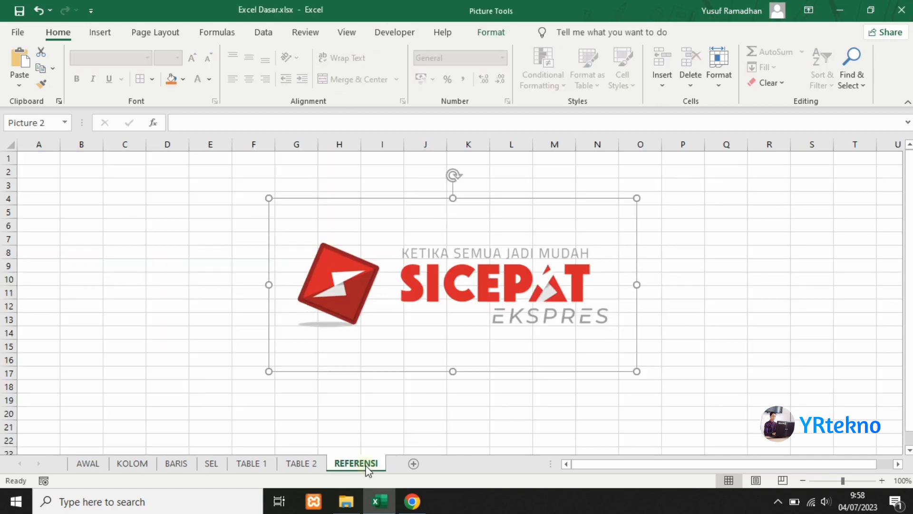
Add a sheet named FITUR LAINYA and type HALLO SEMUA NYA APA KABAR into A1
{"action": "left_click", "coordinate": [411, 465]}
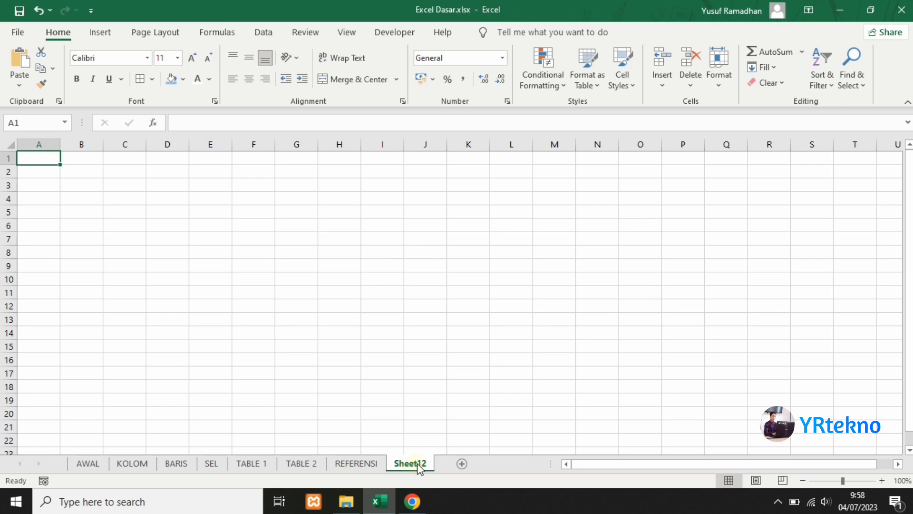
{"action": "double_click", "coordinate": [419, 465]}
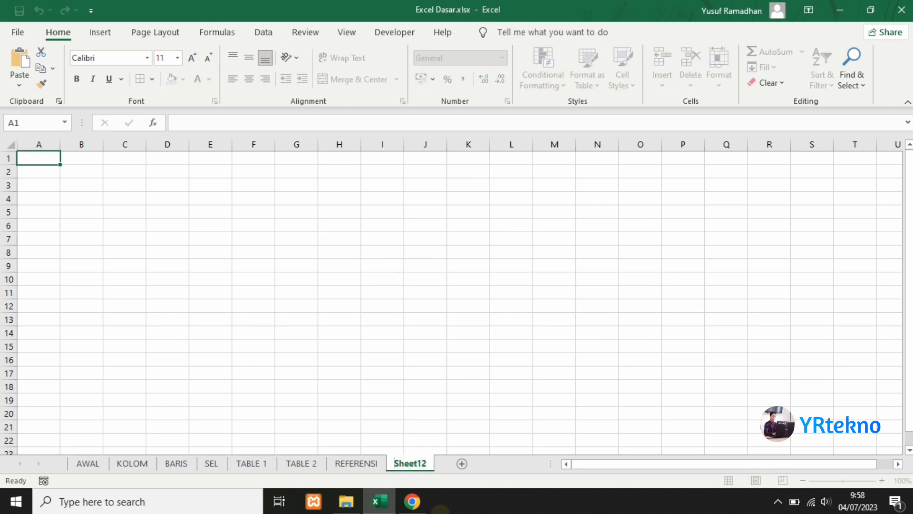
{"action": "key", "text": "BackSpace"}
{"action": "type", "text": "FITU"}
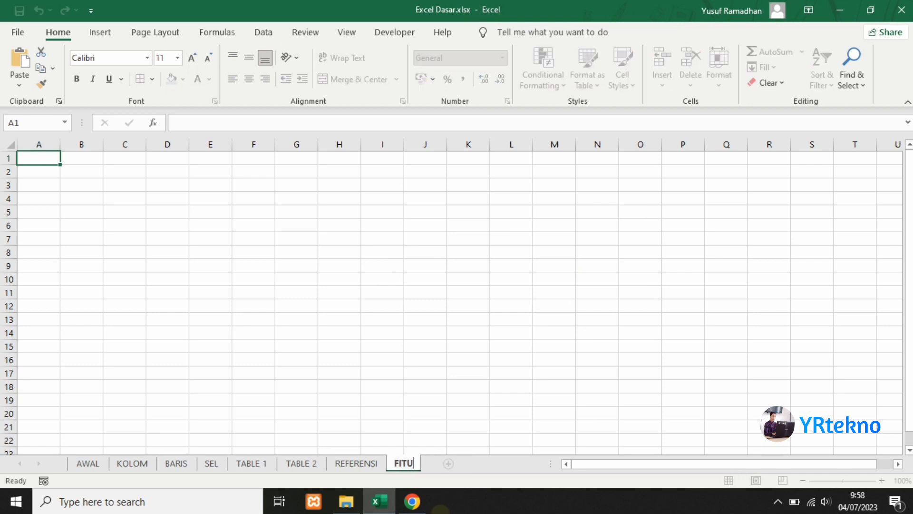
{"action": "type", "text": "R LAINYA"}
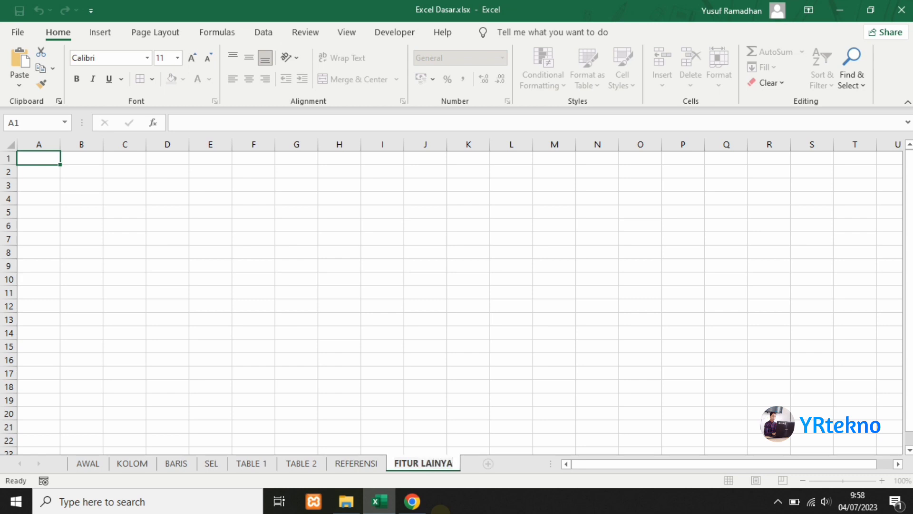
{"action": "key", "text": "Return"}
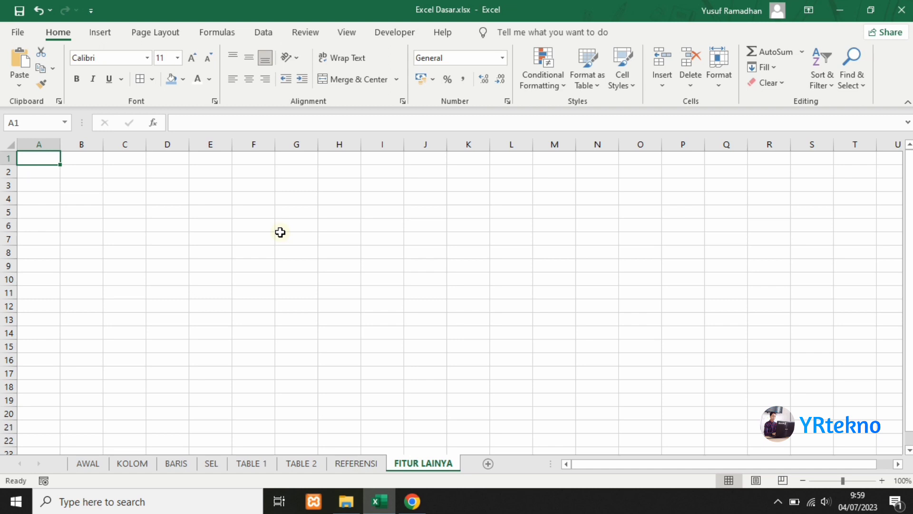
{"action": "type", "text": "HALLO"}
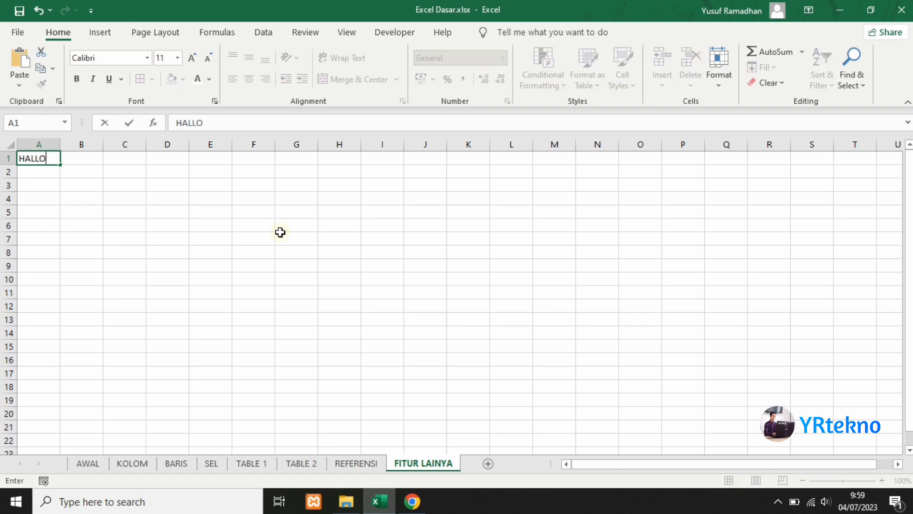
{"action": "type", "text": " SEMUA"}
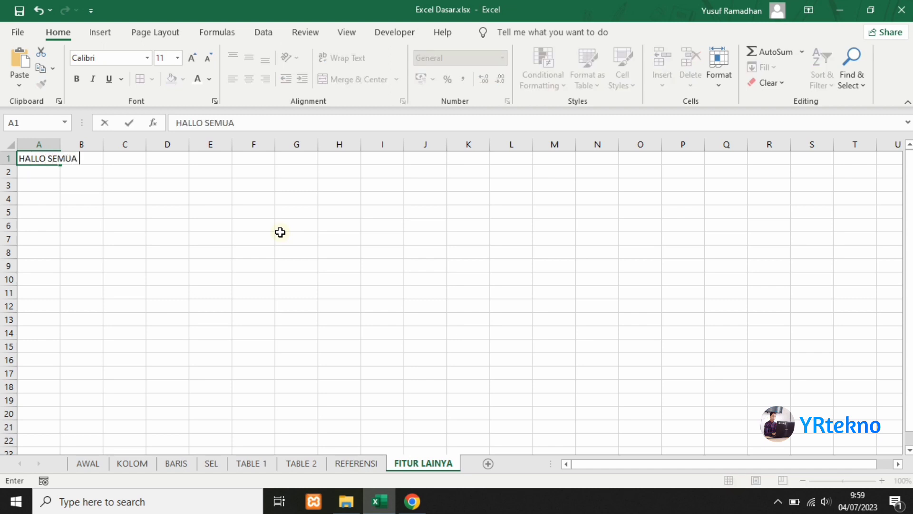
{"action": "type", "text": " NYA APA KABAR"}
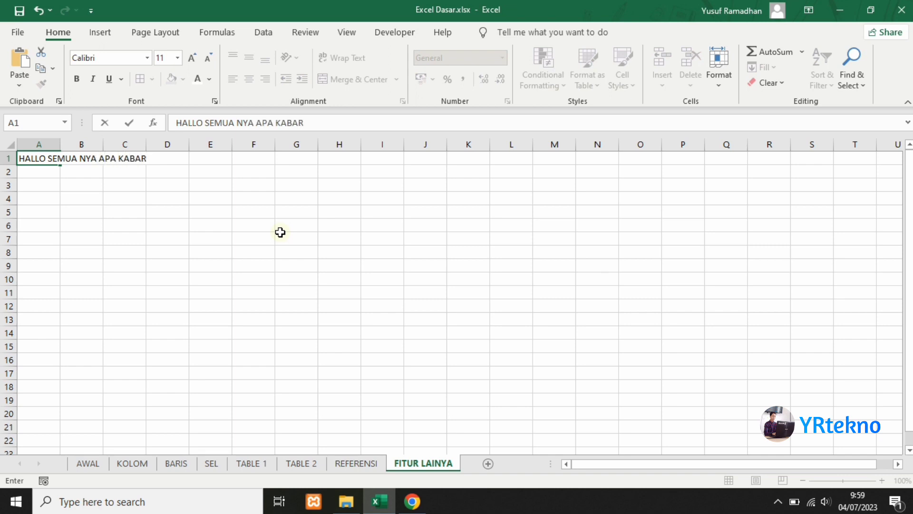
{"action": "left_click", "coordinate": [278, 233]}
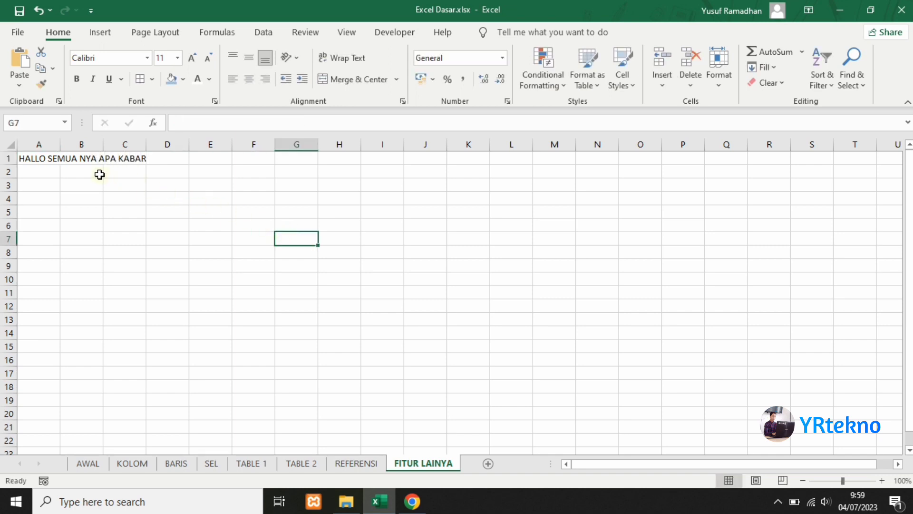
{"action": "left_click", "coordinate": [35, 159]}
{"action": "left_click_drag", "start_coordinate": [34, 159], "coordinate": [127, 161]}
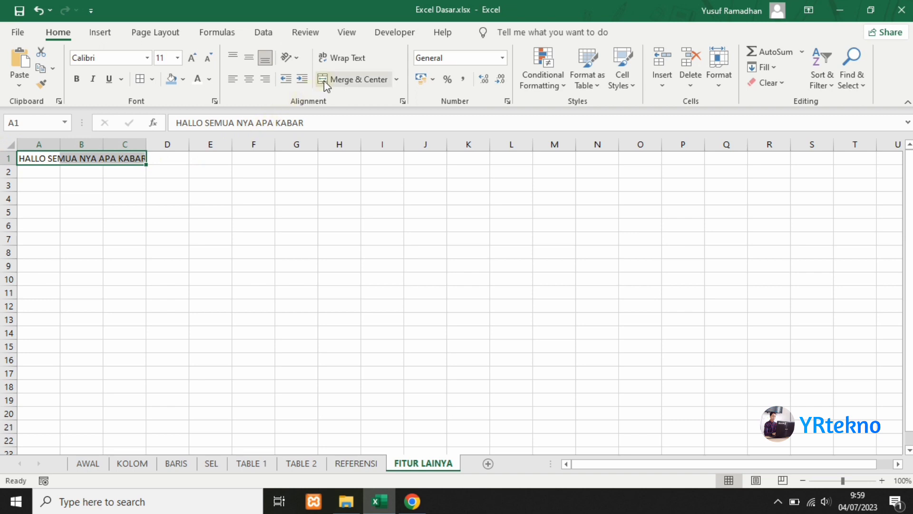
{"action": "left_click", "coordinate": [357, 59]}
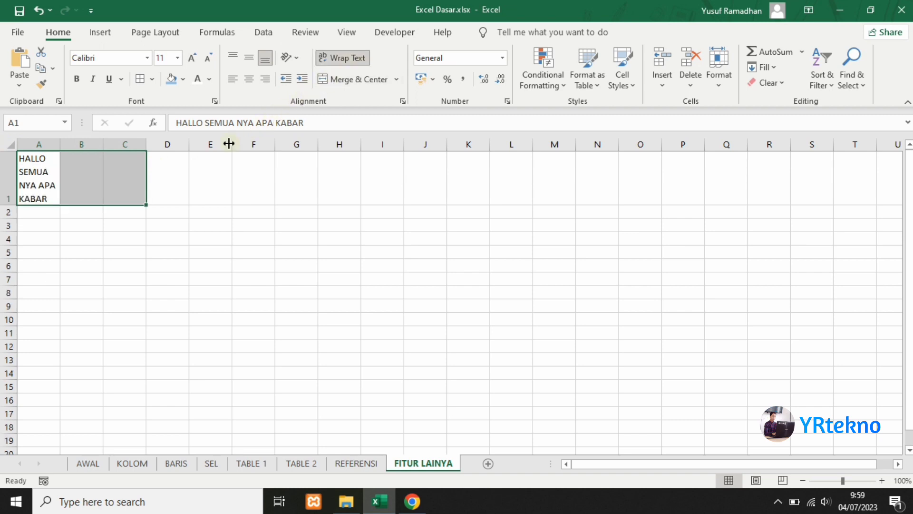
{"action": "left_click", "coordinate": [184, 183]}
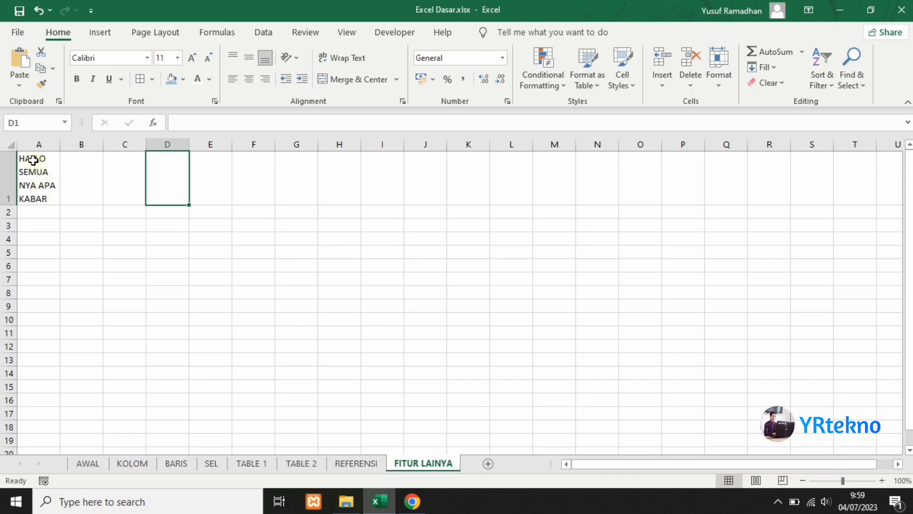
{"action": "left_click_drag", "start_coordinate": [33, 160], "coordinate": [67, 179]}
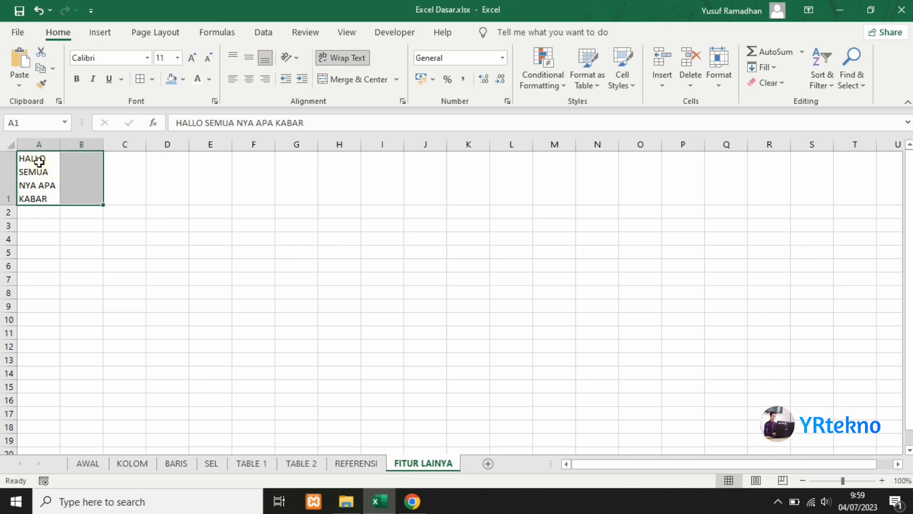
{"action": "left_click", "coordinate": [11, 146]}
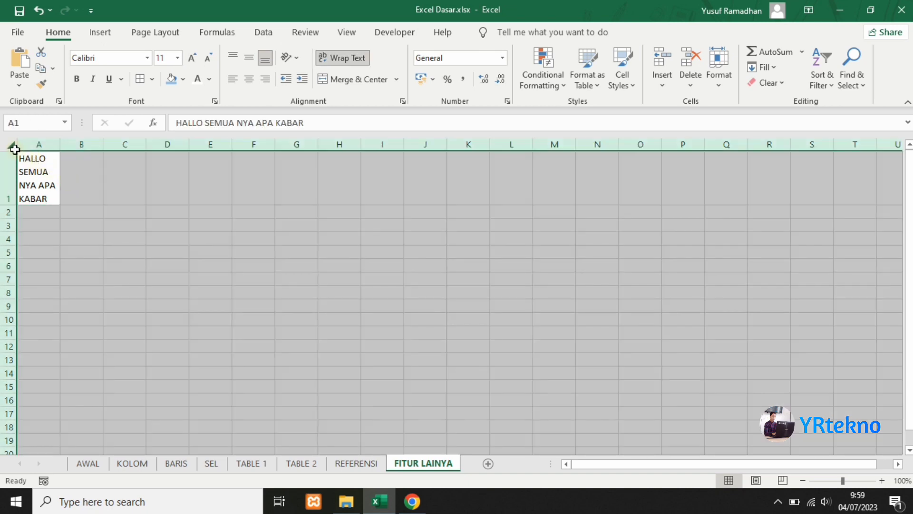
{"action": "left_click", "coordinate": [335, 59]}
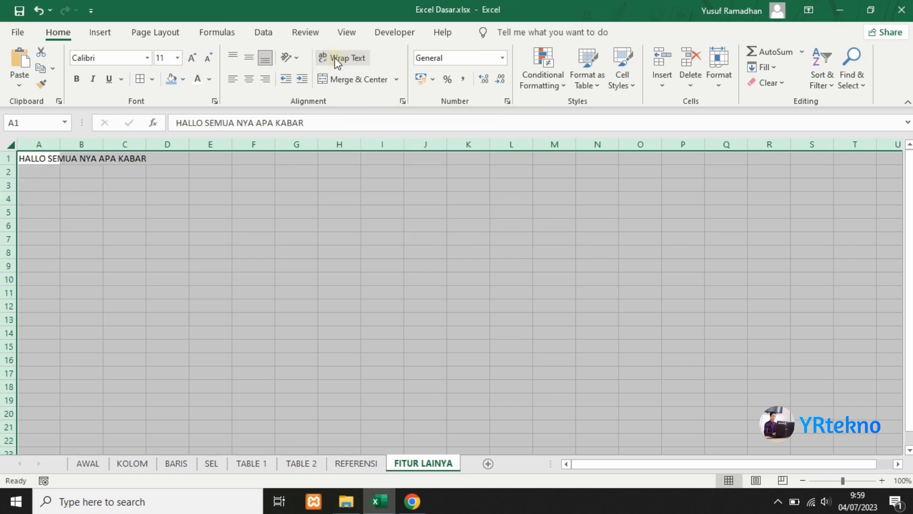
{"action": "left_click", "coordinate": [183, 212]}
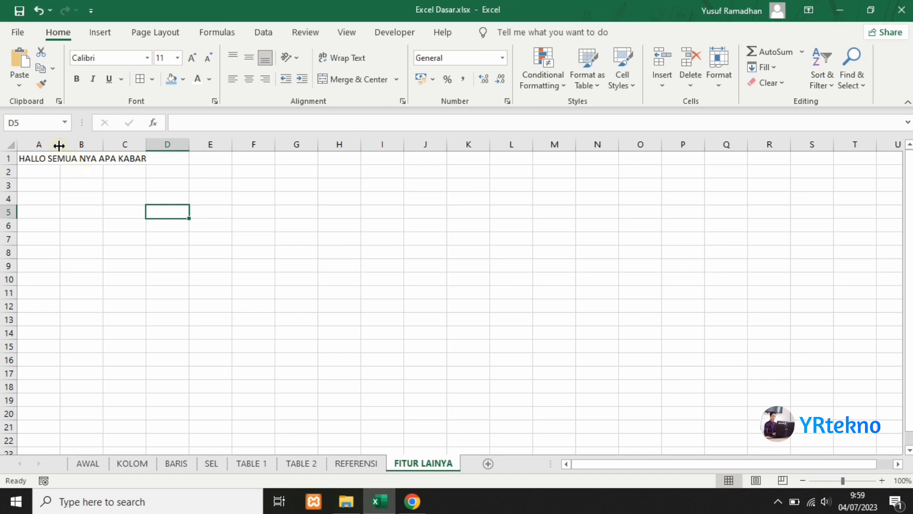
Widen column A (to about 22,43) so 'HALLO SEMUA NYA APA KABAR' fits inside A1
{"action": "left_click_drag", "start_coordinate": [59, 145], "coordinate": [154, 147]}
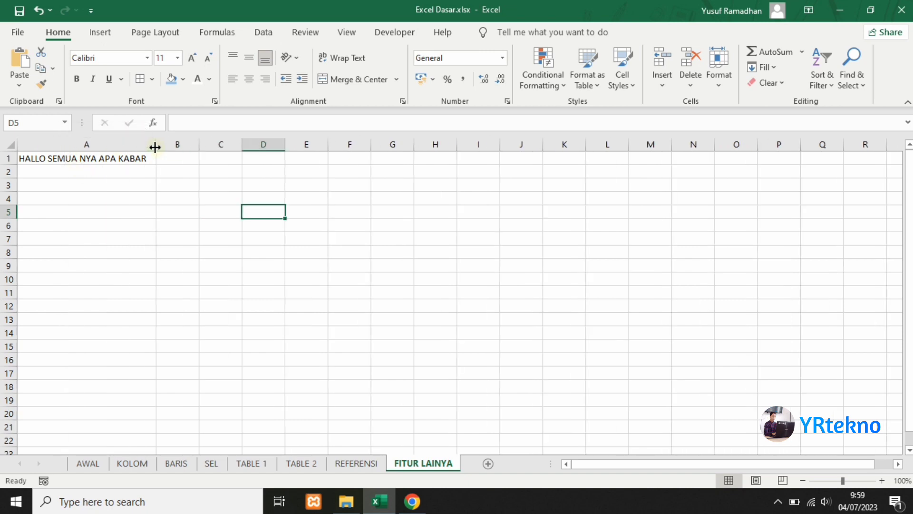
{"action": "left_click", "coordinate": [178, 174]}
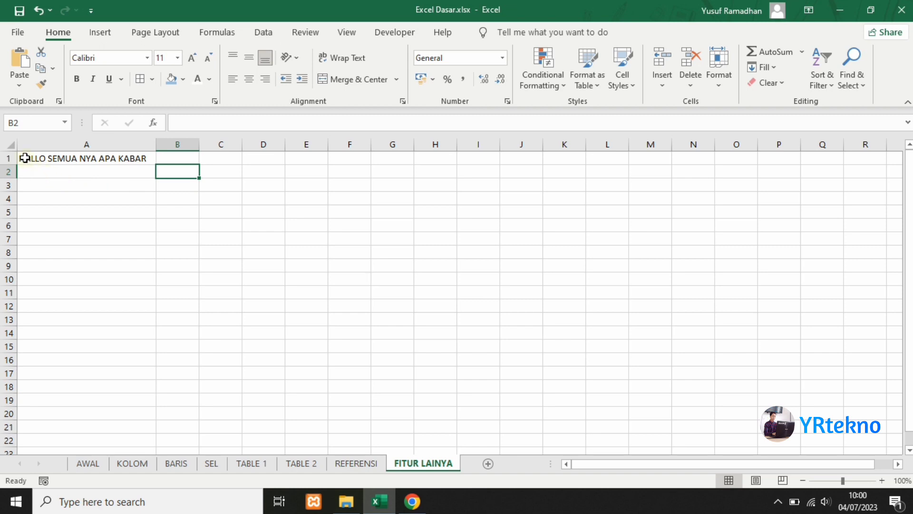
Merge cells A1:A3 and center the text horizontally
{"action": "left_click_drag", "start_coordinate": [25, 158], "coordinate": [62, 184]}
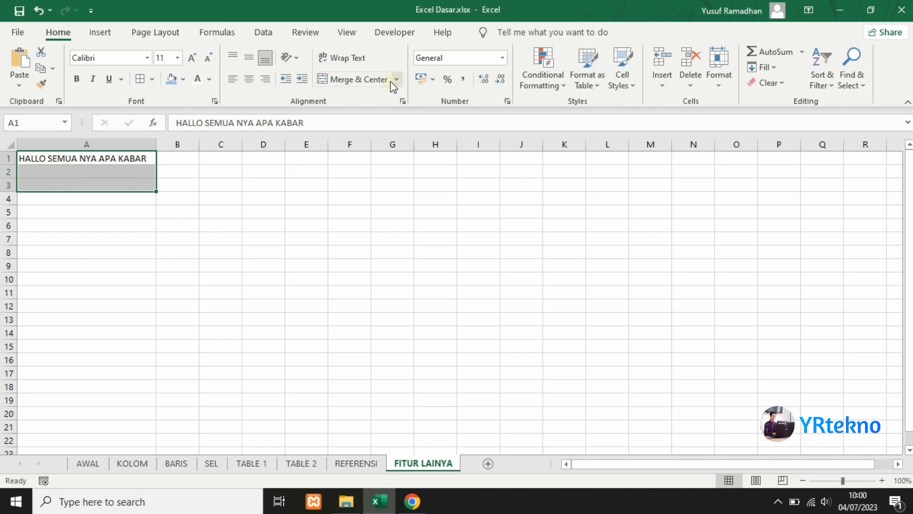
{"action": "left_click", "coordinate": [353, 84]}
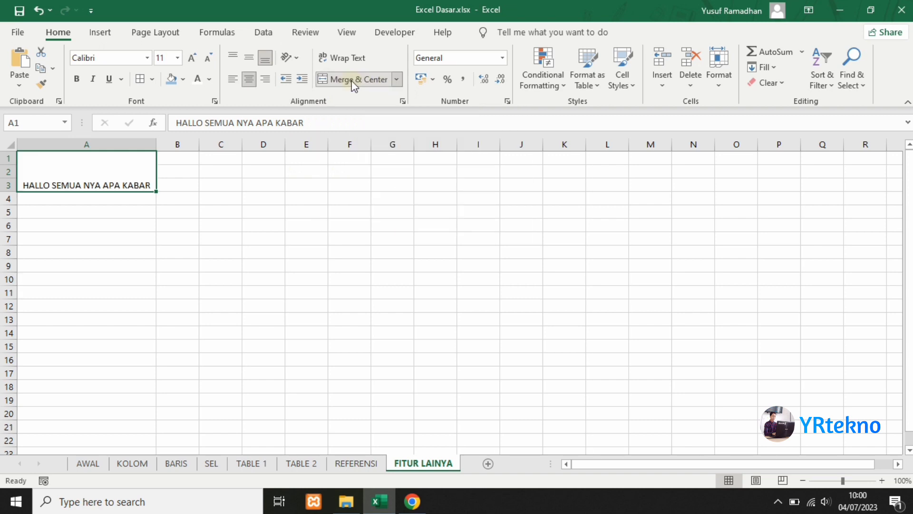
{"action": "left_click", "coordinate": [201, 172]}
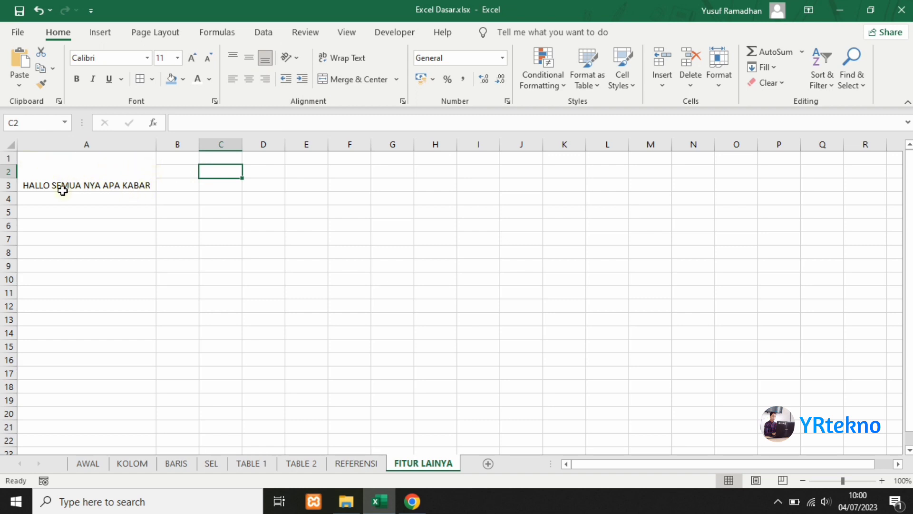
Middle-align the text vertically in the merged A1:A3 cell
{"action": "left_click", "coordinate": [67, 171]}
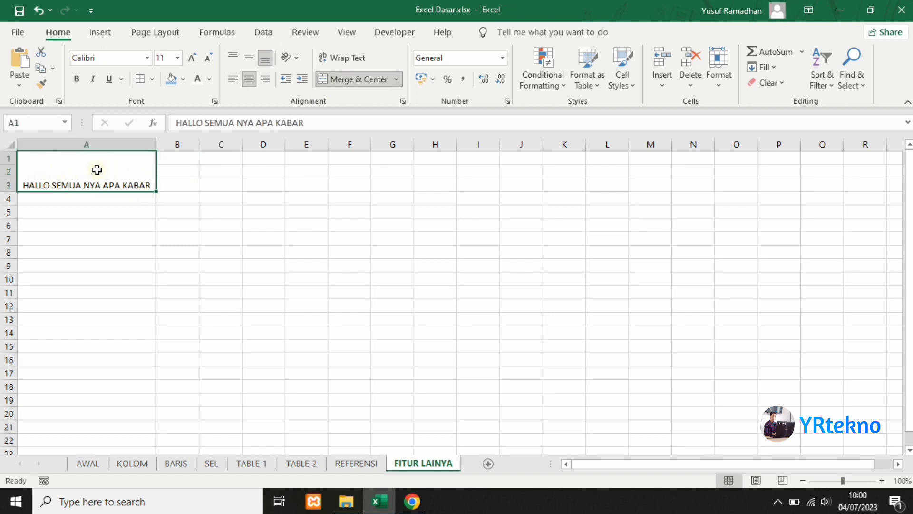
{"action": "left_click", "coordinate": [175, 182]}
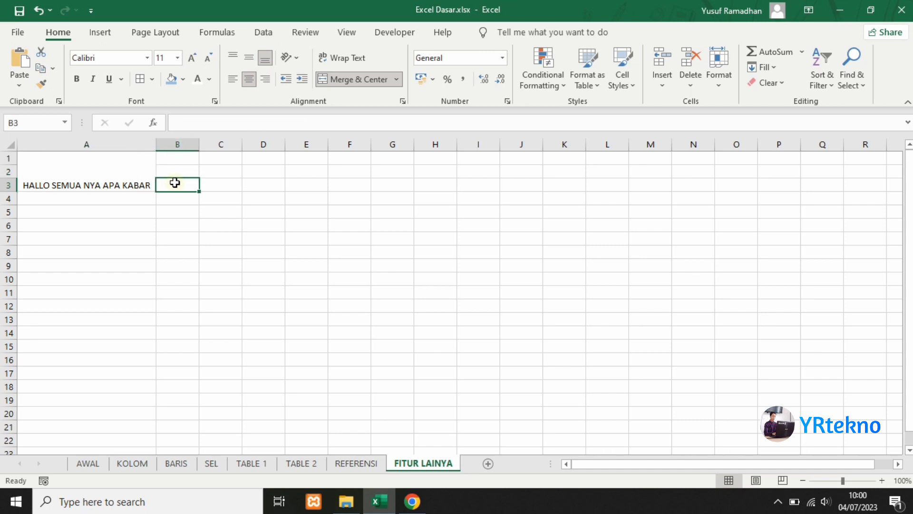
{"action": "left_click", "coordinate": [106, 185]}
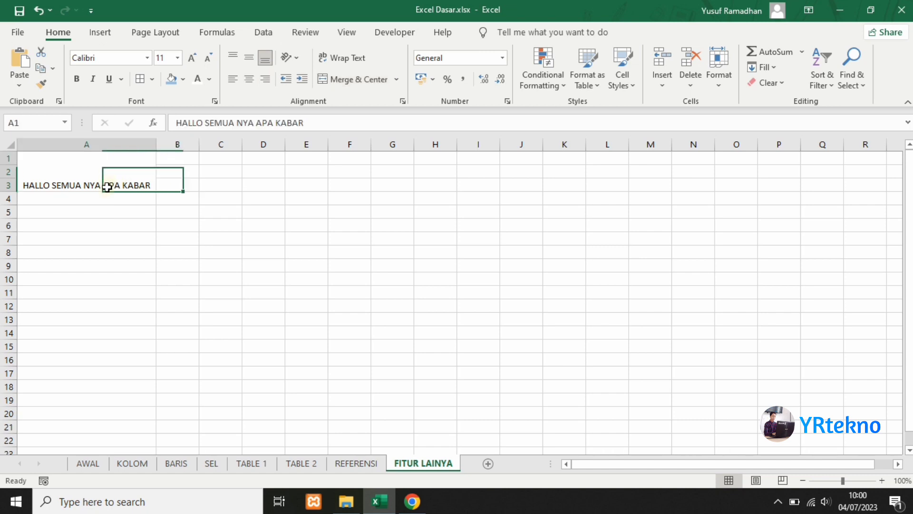
{"action": "left_click", "coordinate": [247, 60]}
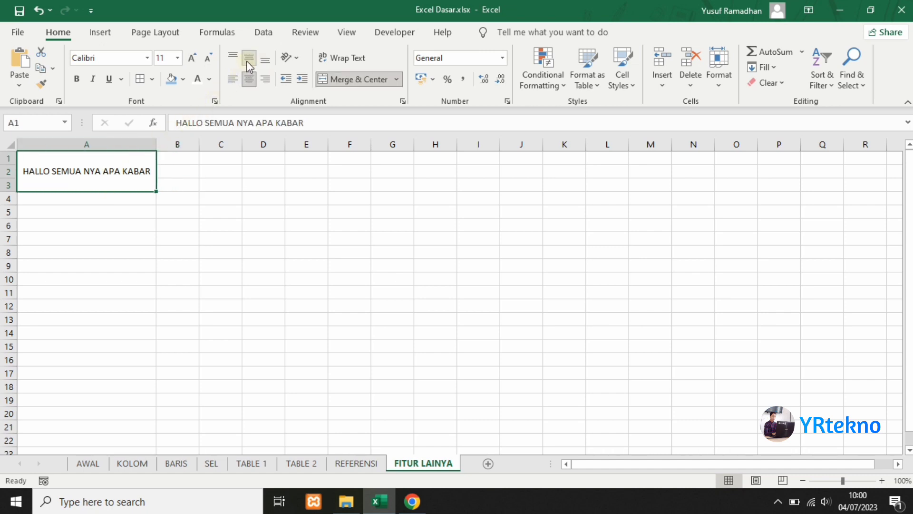
{"action": "left_click", "coordinate": [231, 190]}
{"action": "left_click", "coordinate": [132, 182]}
{"action": "left_click", "coordinate": [297, 61]}
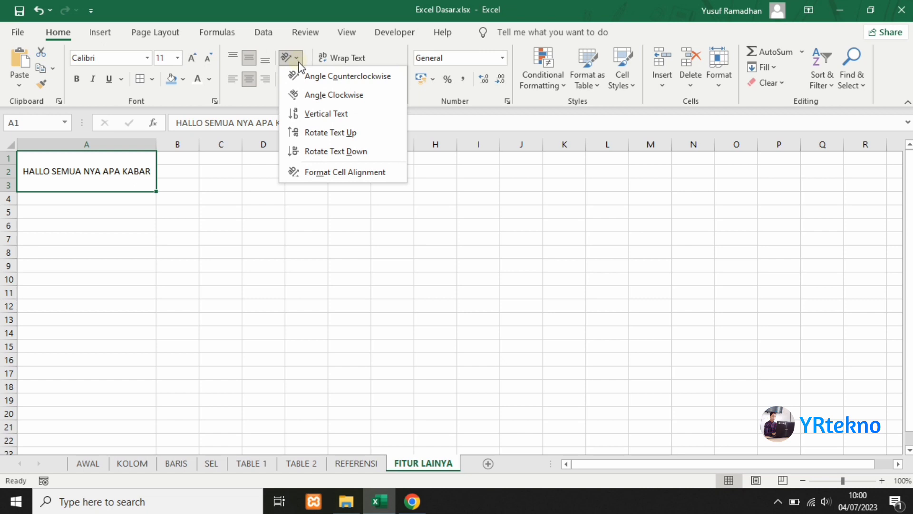
{"action": "left_click", "coordinate": [345, 79]}
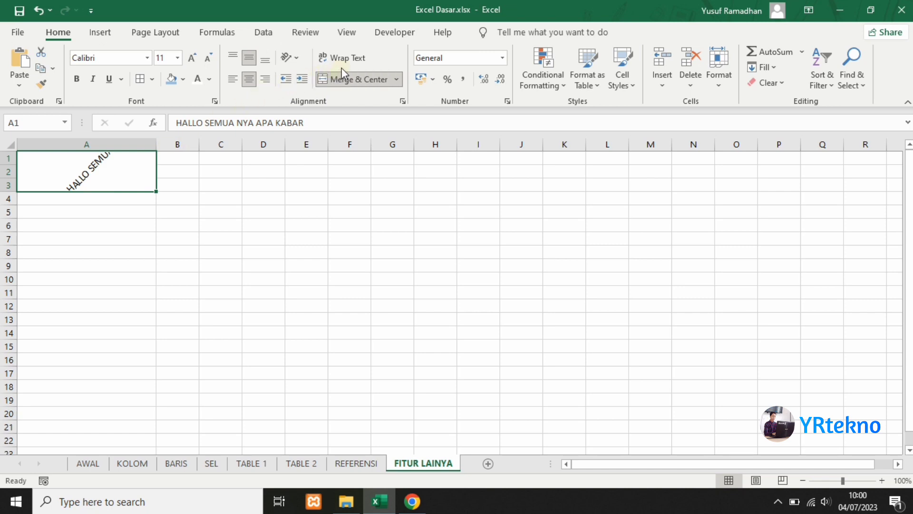
{"action": "left_click", "coordinate": [297, 60]}
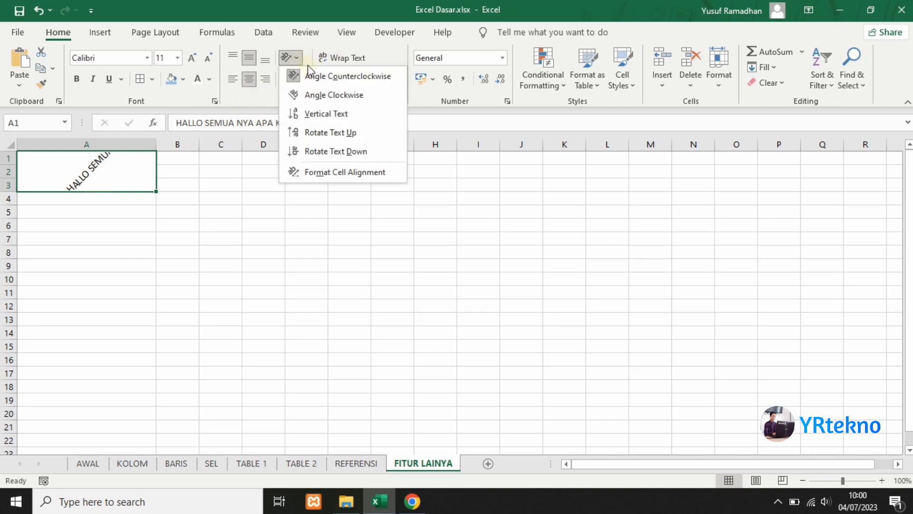
{"action": "left_click", "coordinate": [315, 79]}
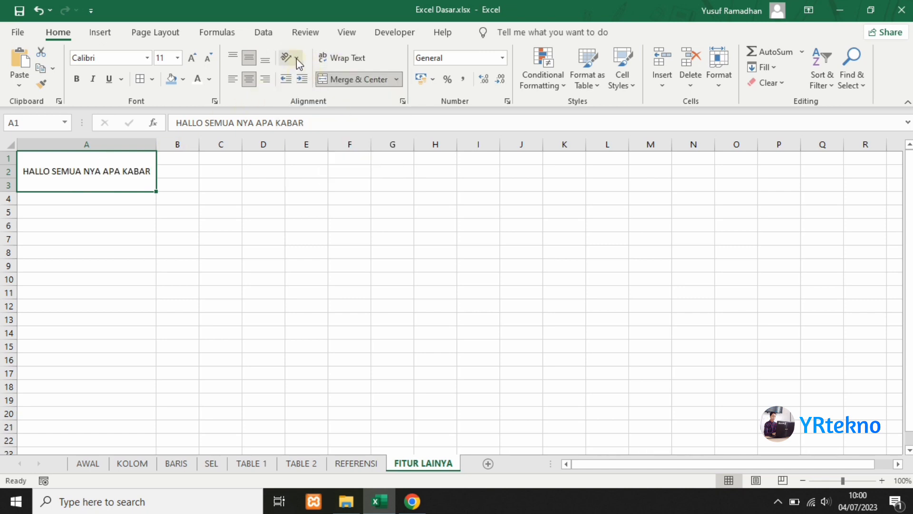
{"action": "left_click", "coordinate": [296, 59]}
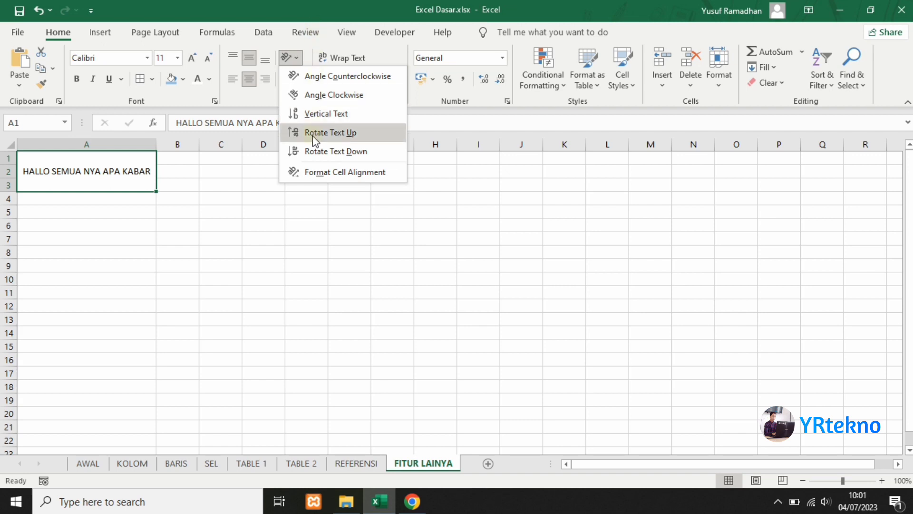
{"action": "left_click", "coordinate": [327, 114]}
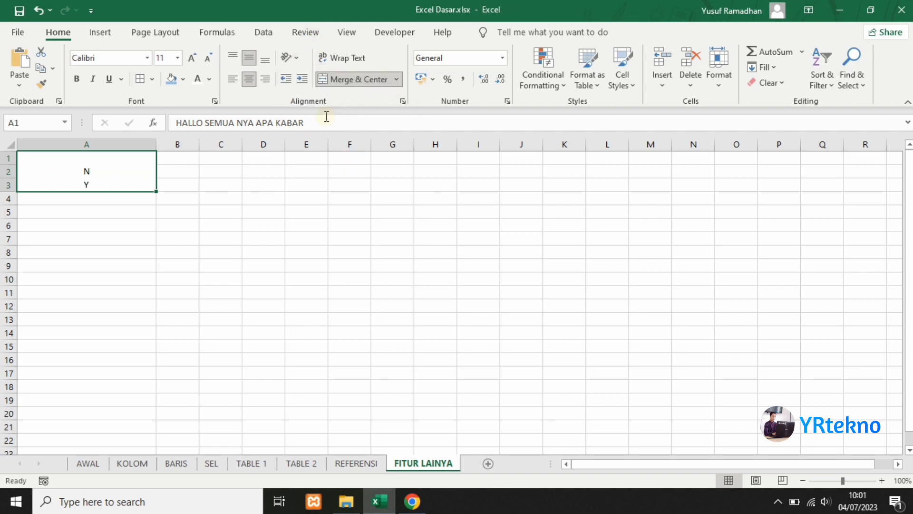
{"action": "scroll", "coordinate": [110, 186], "scroll_direction": "down", "scroll_amount": 1}
{"action": "scroll", "coordinate": [109, 186], "scroll_direction": "up", "scroll_amount": 1}
{"action": "left_click", "coordinate": [293, 62]}
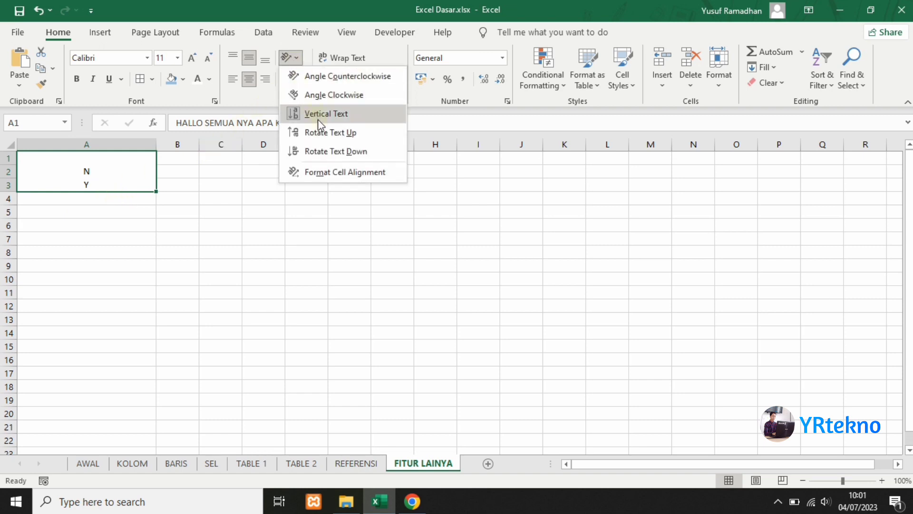
{"action": "left_click", "coordinate": [325, 150]}
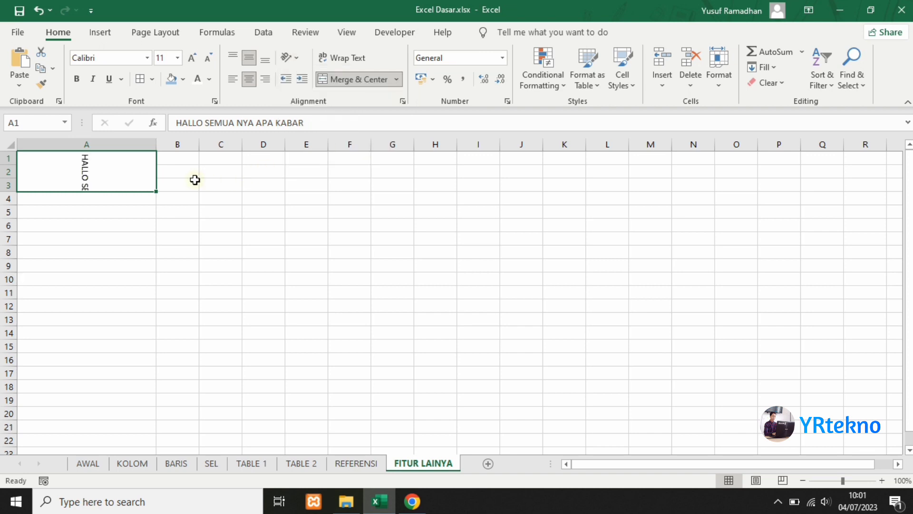
{"action": "left_click", "coordinate": [296, 59]}
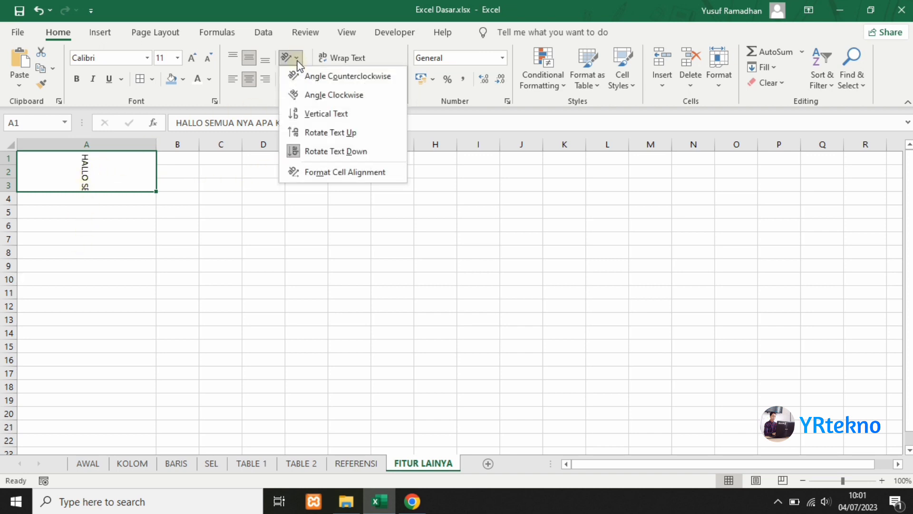
{"action": "left_click", "coordinate": [340, 77]}
{"action": "left_click", "coordinate": [297, 59]}
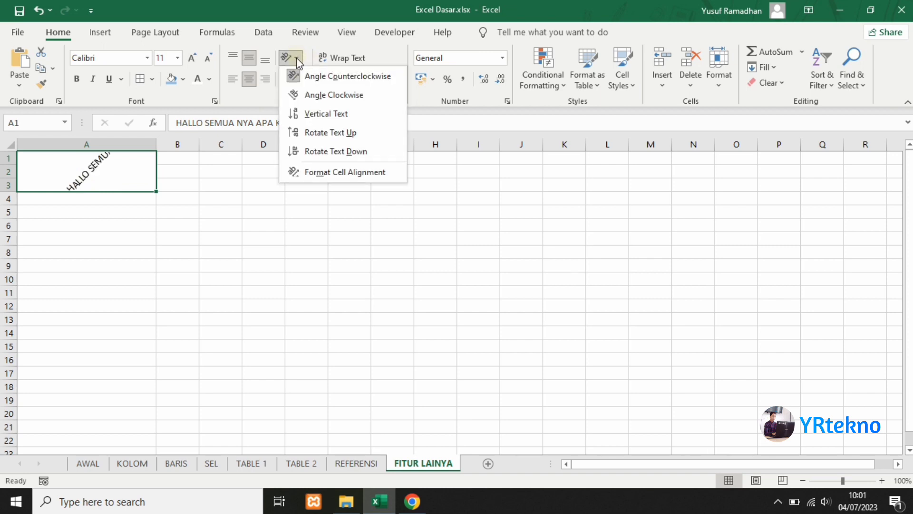
{"action": "left_click", "coordinate": [315, 77]}
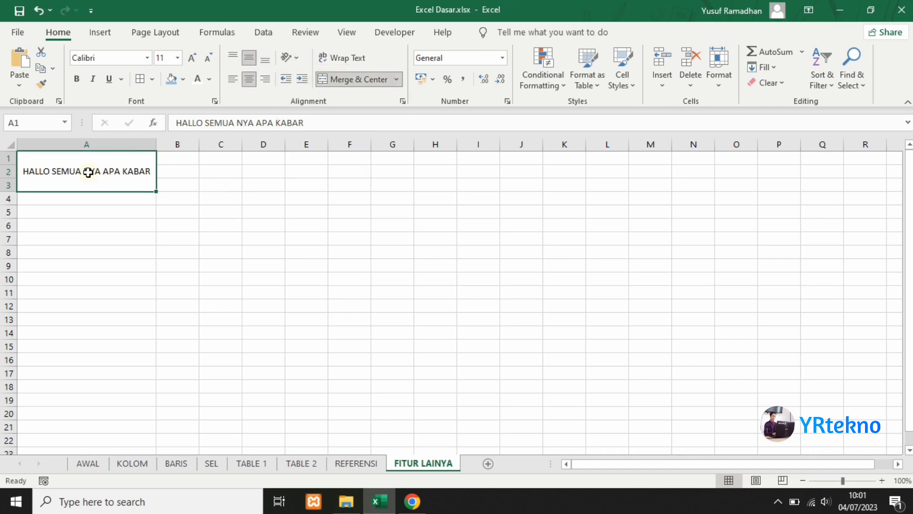
Format the merged A1:A3 text as bold Arial Narrow, keeping size 11
{"action": "left_click", "coordinate": [178, 61]}
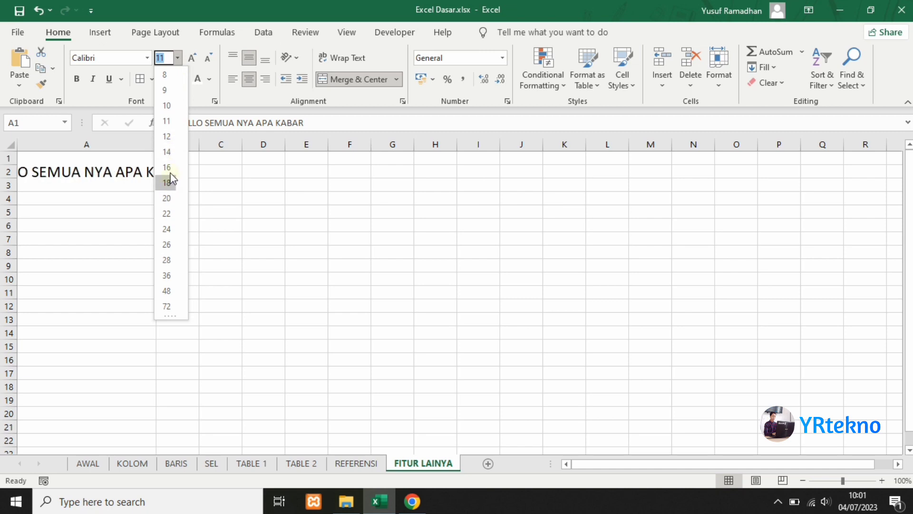
{"action": "left_click", "coordinate": [167, 121]}
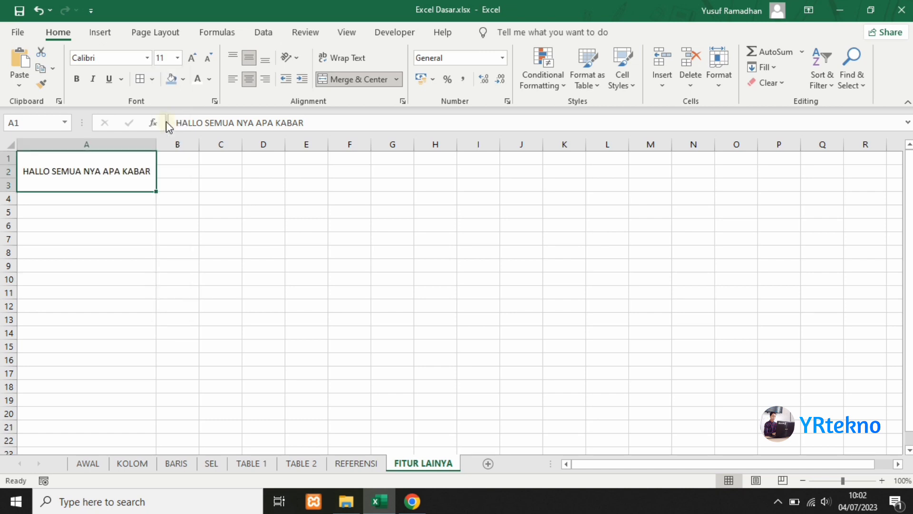
{"action": "left_click", "coordinate": [147, 58]}
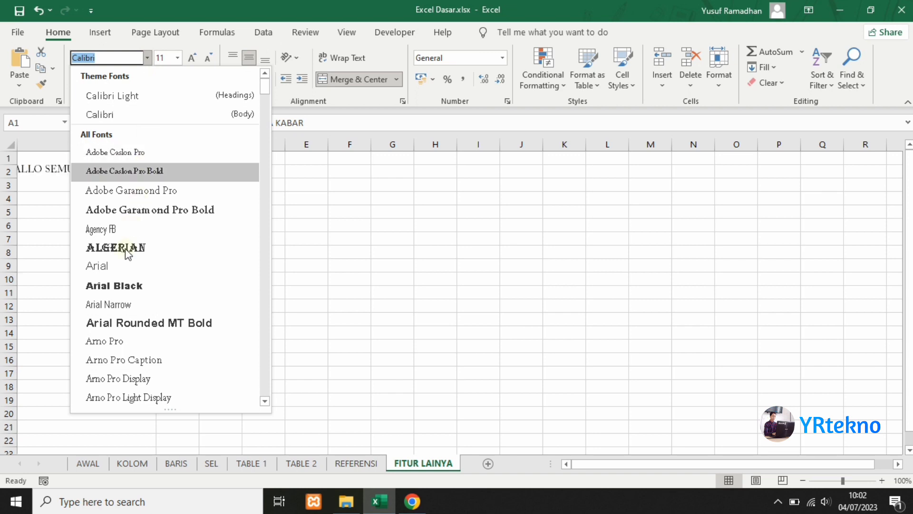
{"action": "left_click", "coordinate": [111, 304]}
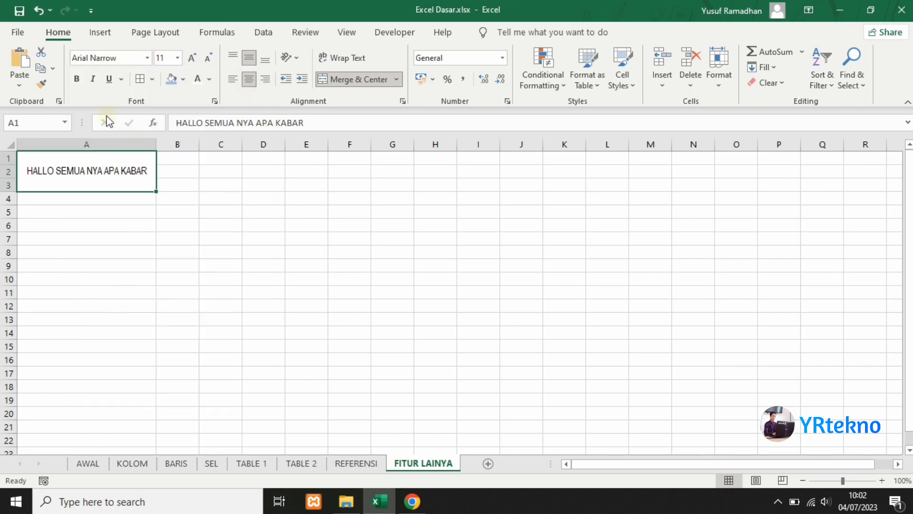
{"action": "left_click", "coordinate": [77, 79]}
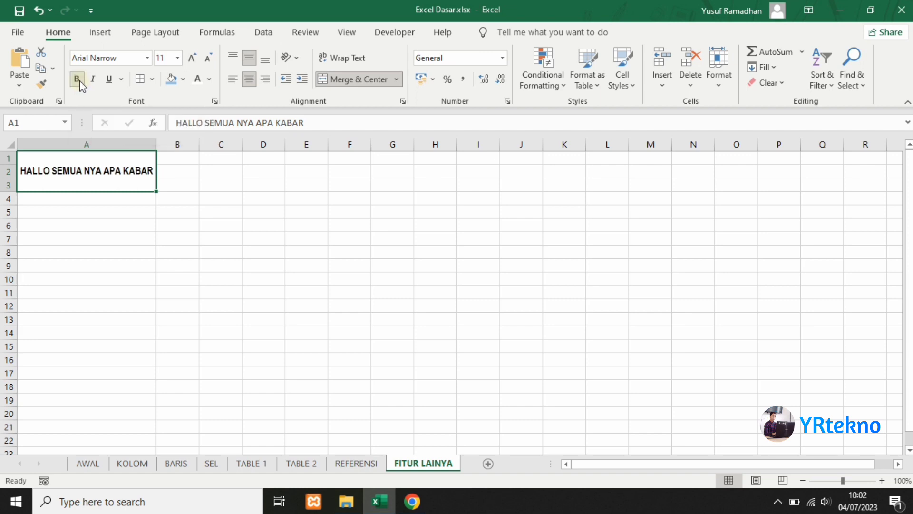
{"action": "left_click", "coordinate": [186, 170]}
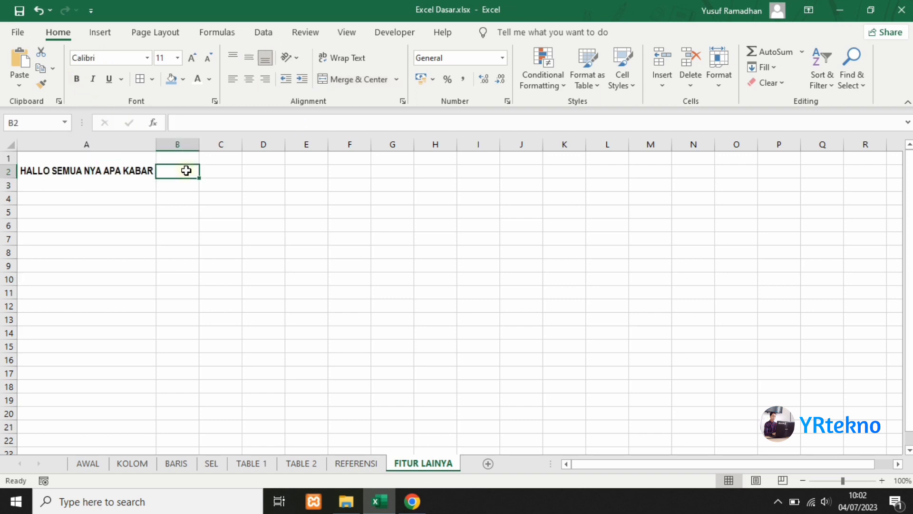
{"action": "left_click", "coordinate": [129, 172]}
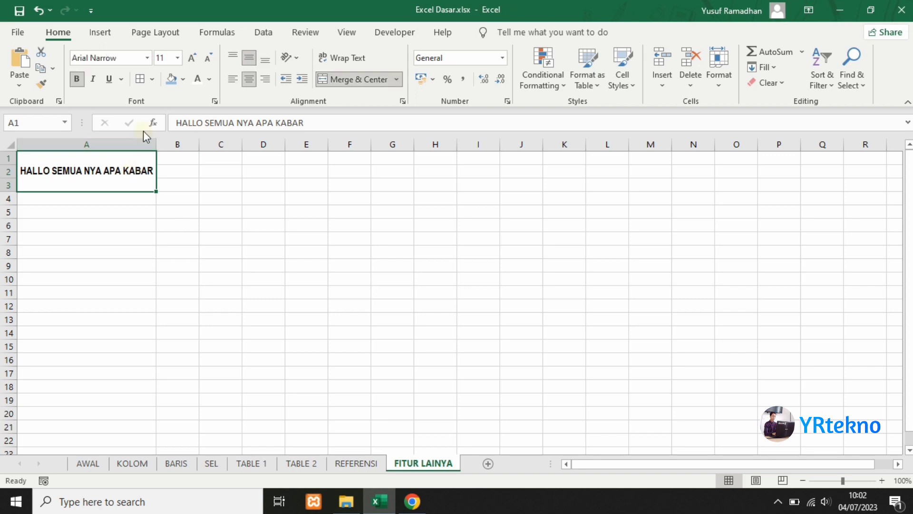
Fill the merged A1:A3 cell light blue and try a red font color
{"action": "left_click", "coordinate": [182, 80]}
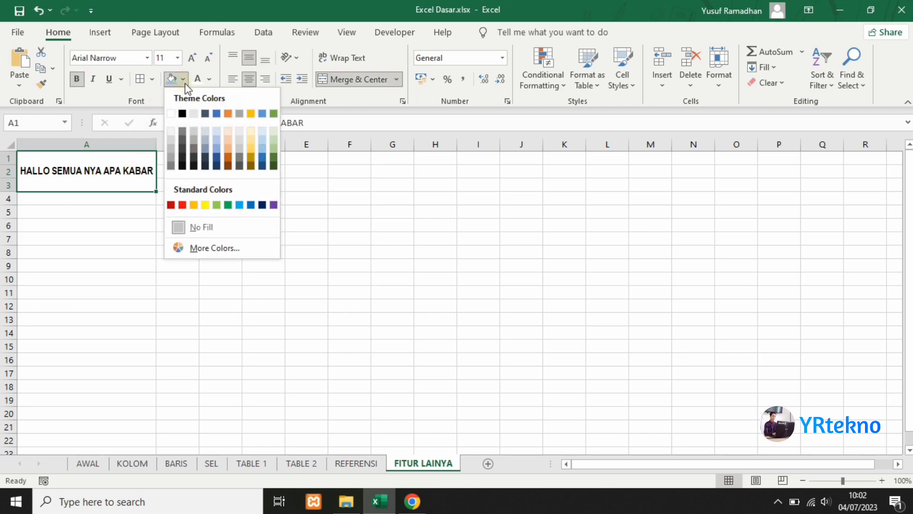
{"action": "left_click", "coordinate": [264, 145]}
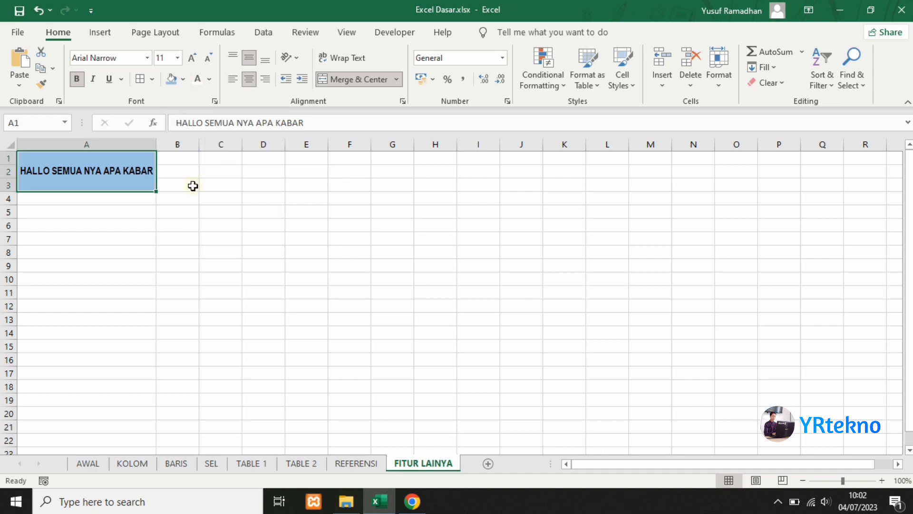
{"action": "left_click", "coordinate": [211, 82]}
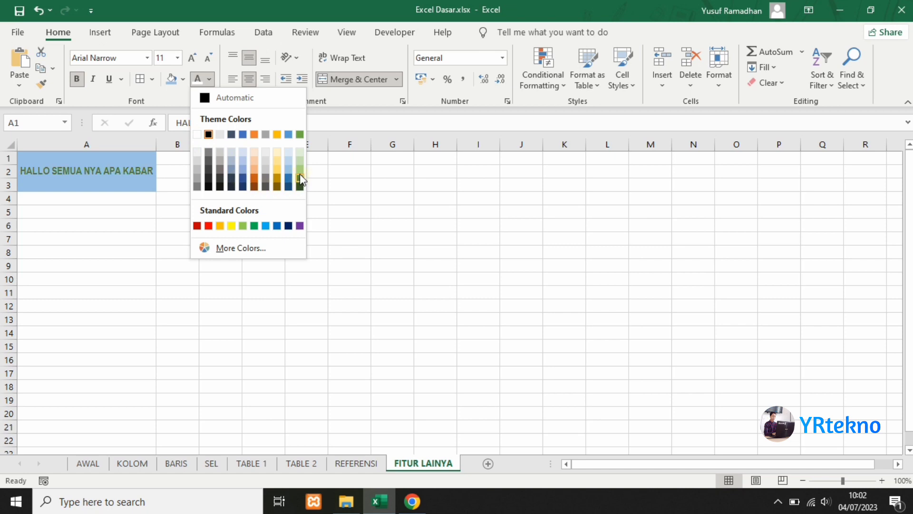
{"action": "left_click", "coordinate": [209, 226]}
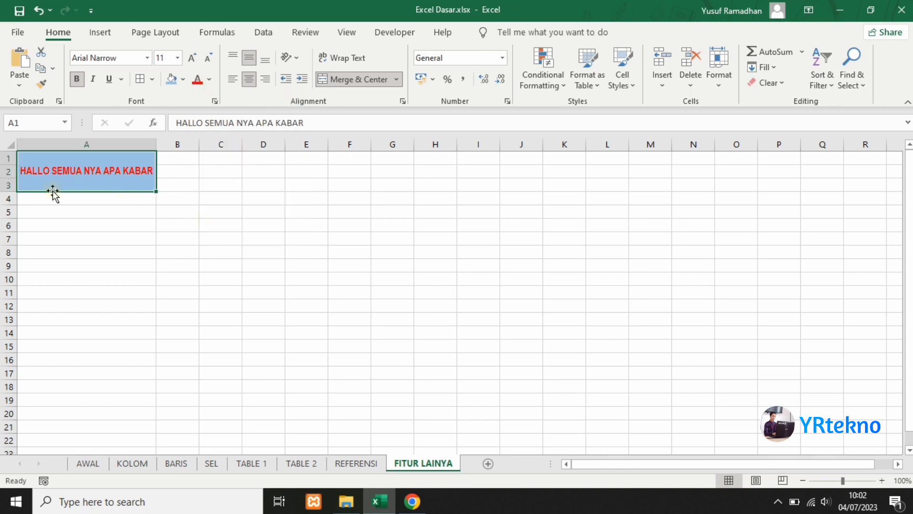
Set the A1 text color back to black and move to cell B1
{"action": "left_click", "coordinate": [209, 80]}
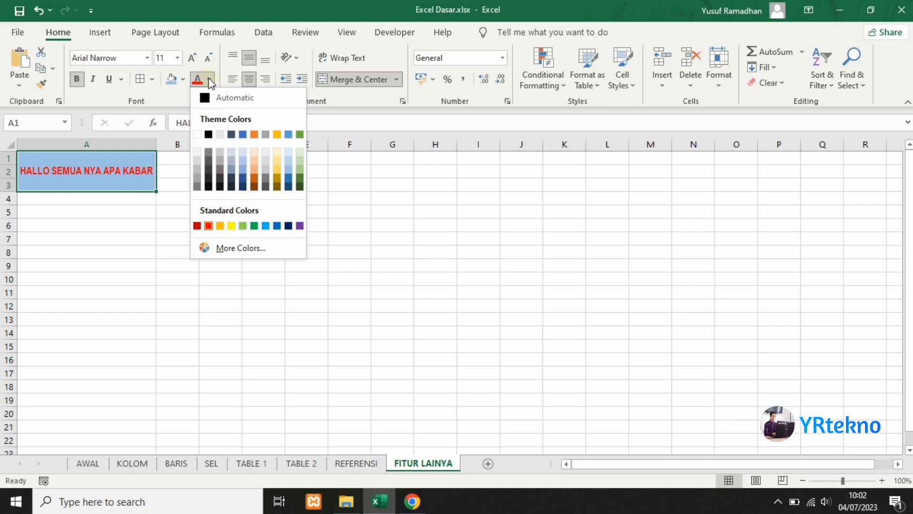
{"action": "left_click", "coordinate": [208, 134]}
{"action": "left_click", "coordinate": [209, 185]}
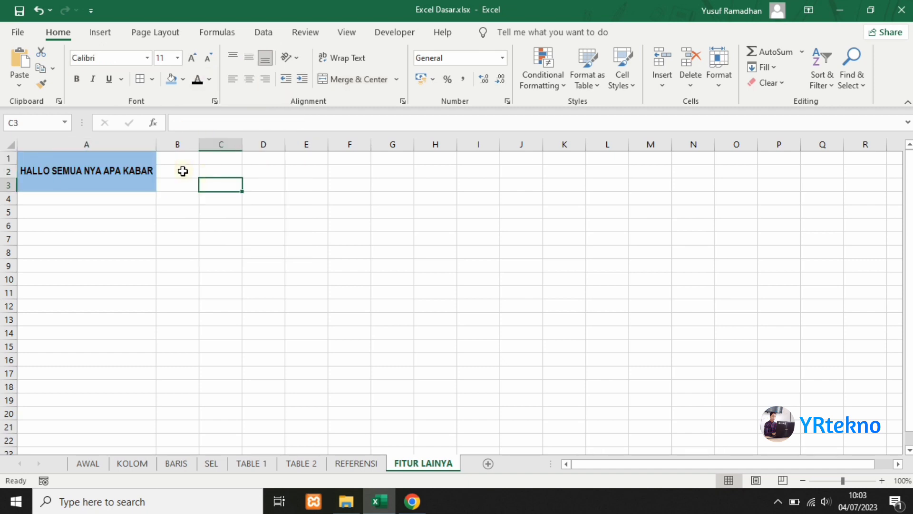
{"action": "left_click", "coordinate": [187, 160]}
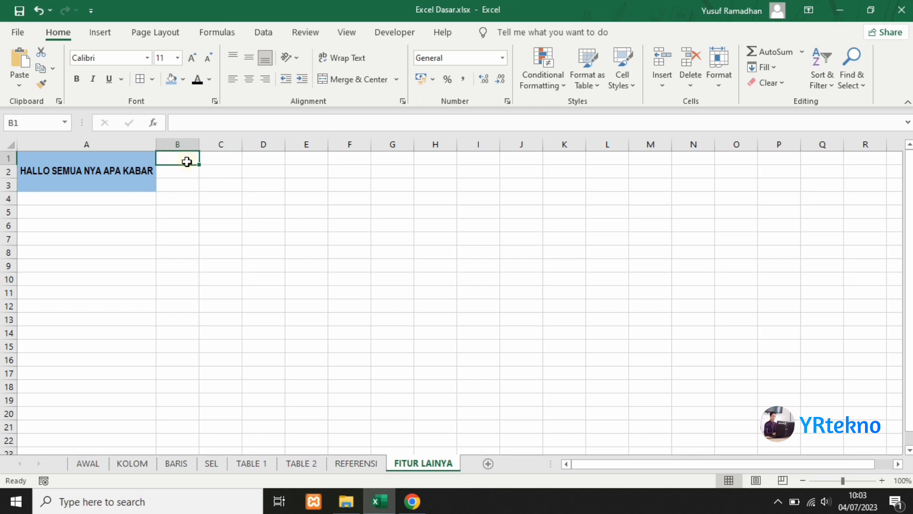